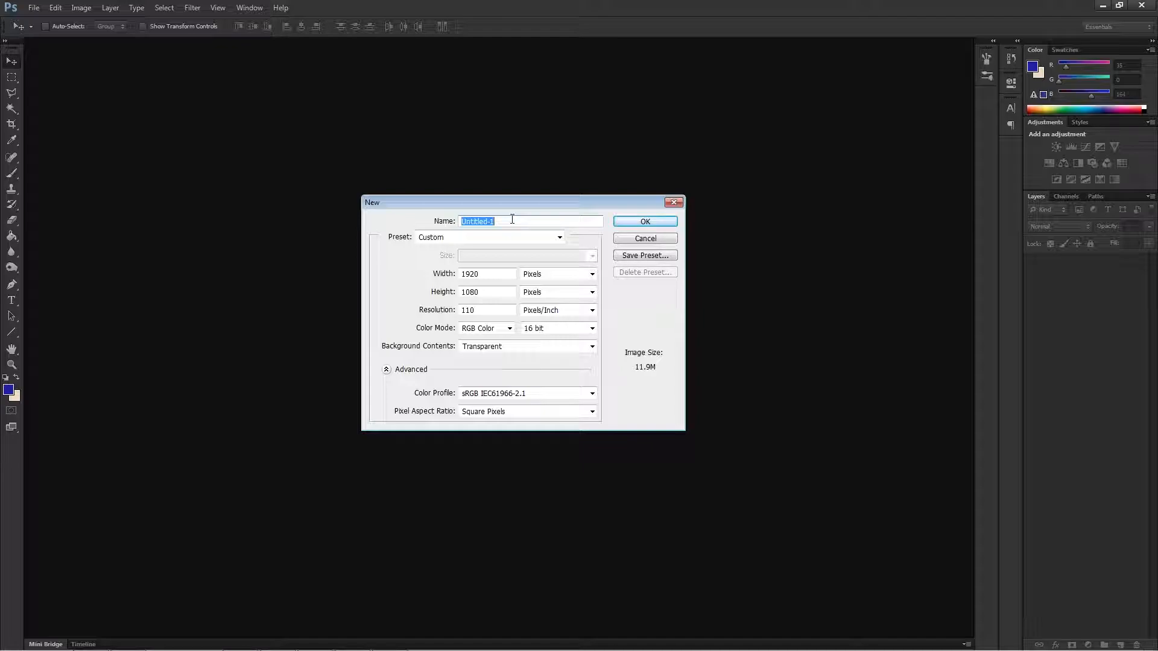
Create the new document under the name One Shot Knockout and hide the grid by turning off the view extras.
type("One Shot Knockout")
left_click(656, 223)
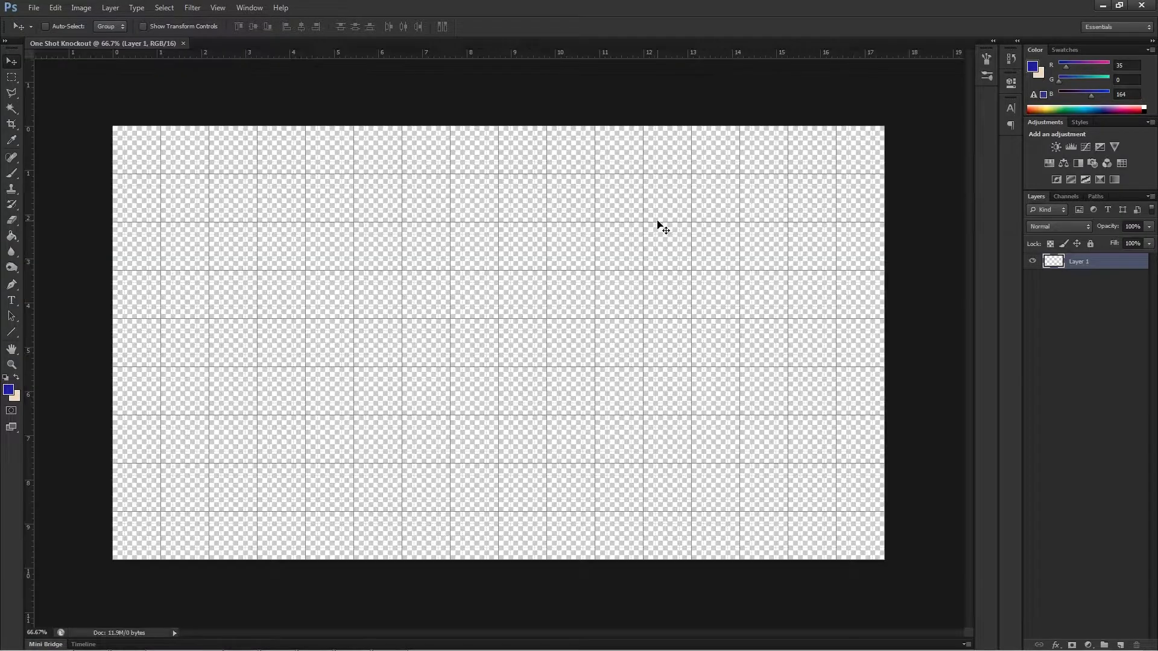
left_click(218, 8)
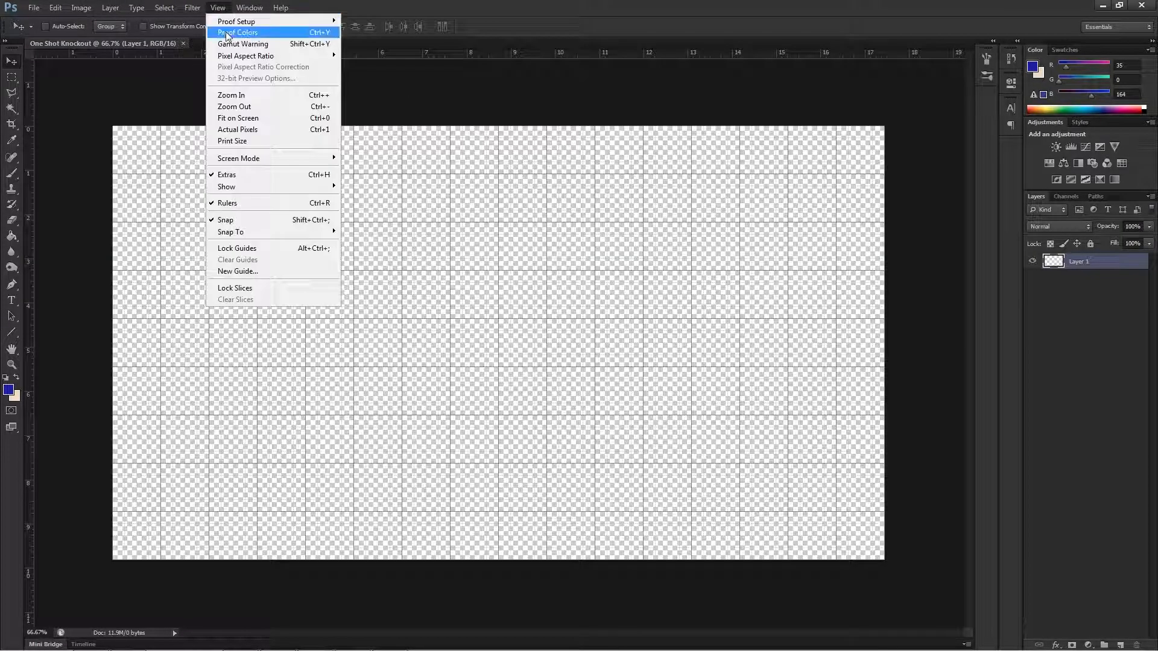
left_click(238, 176)
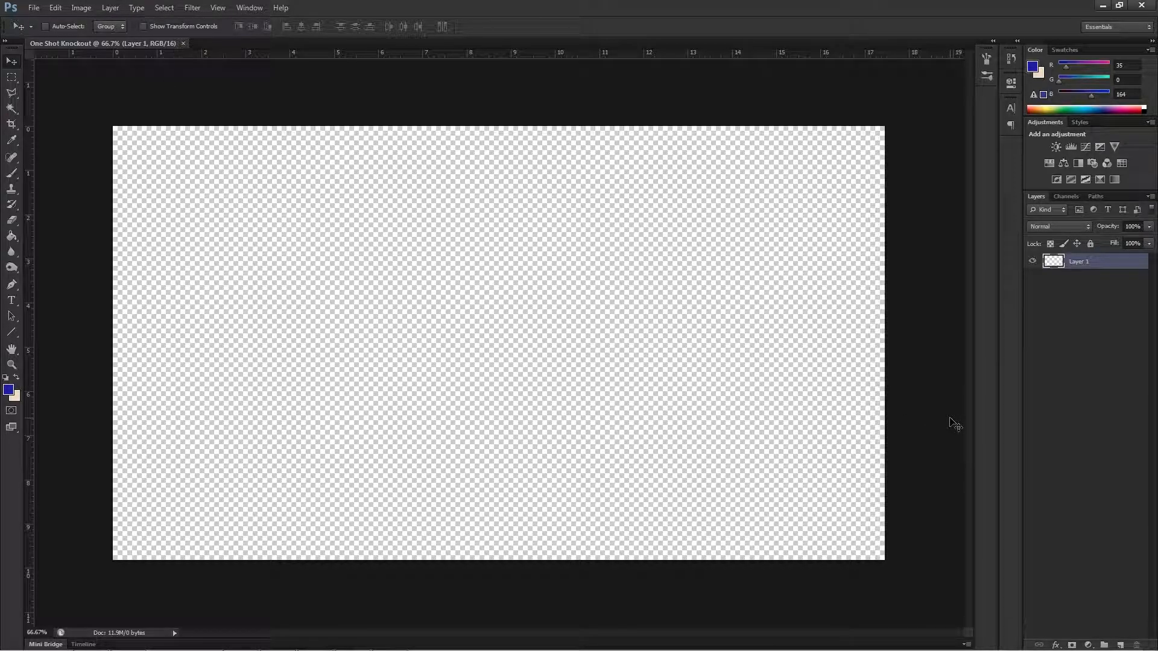
Place the wallhaven-2925 image from the Desktop into the document at its fitted size.
left_click(33, 9)
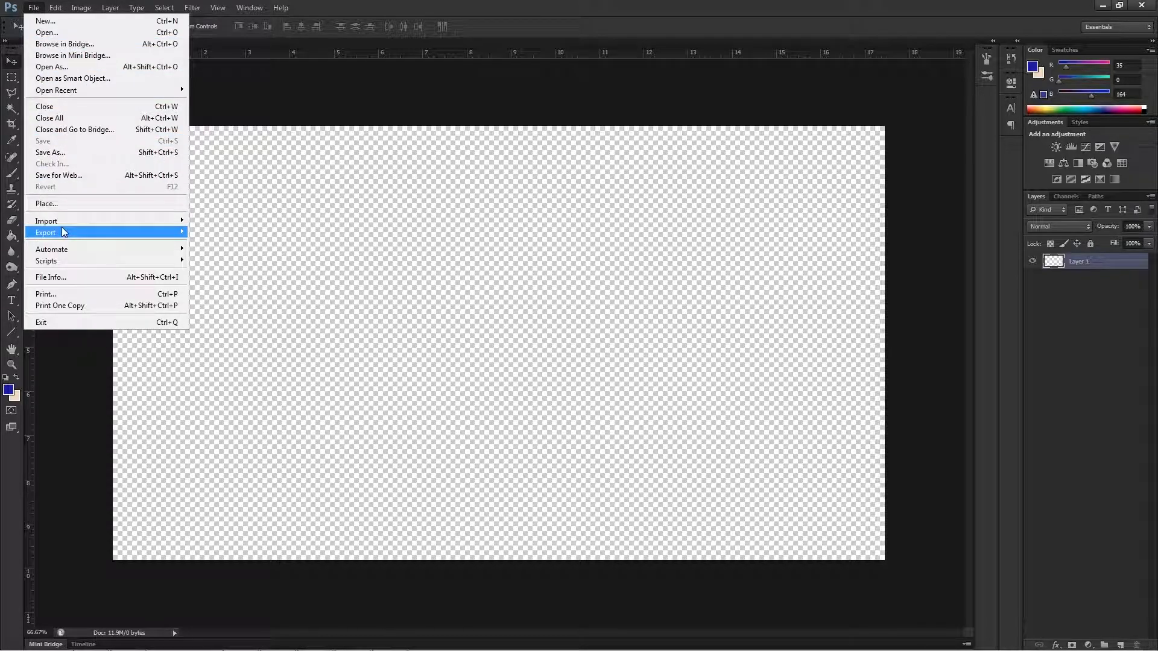
mouse_move(62, 221)
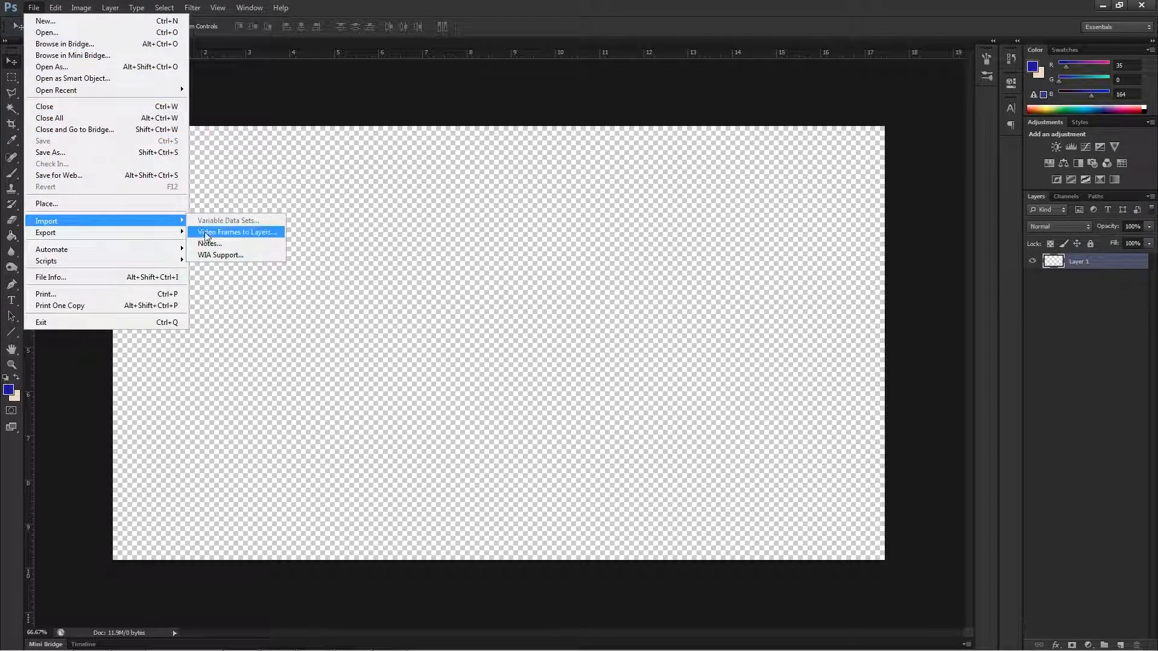
mouse_move(178, 224)
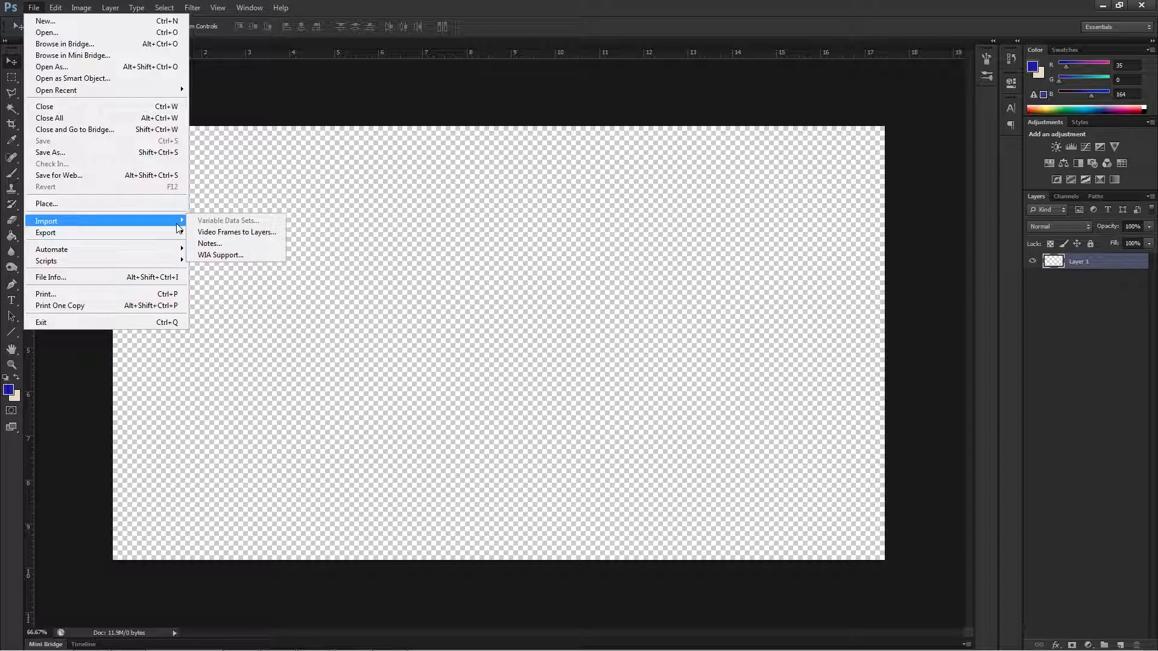
left_click(85, 206)
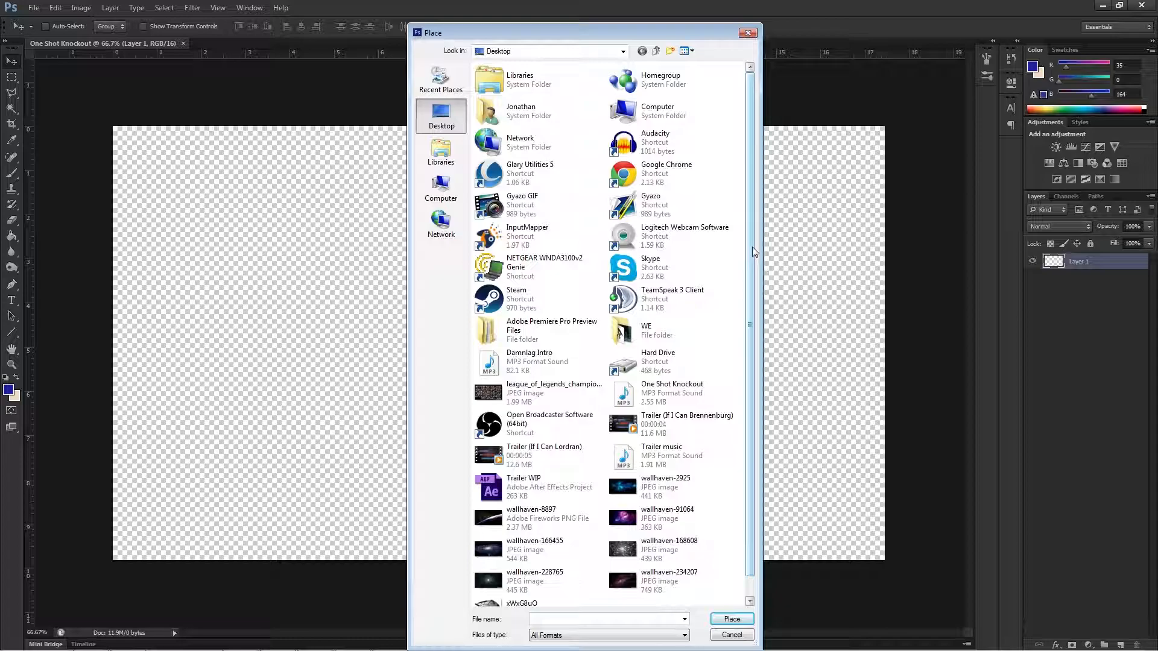
scroll(748, 271, "down", 1)
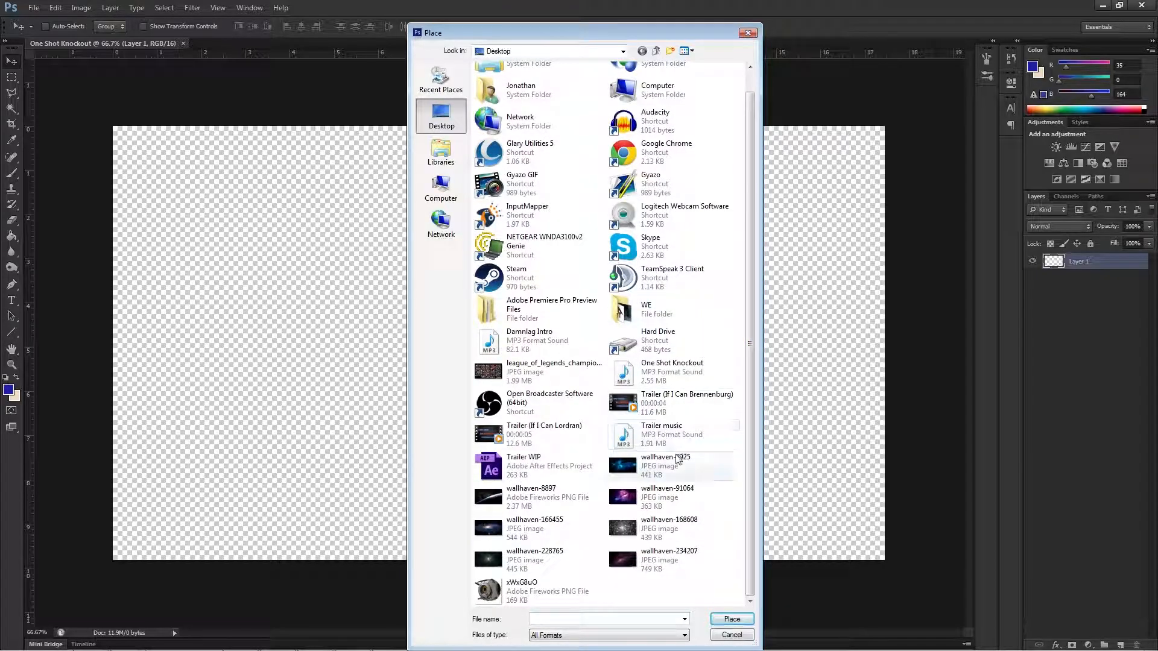
double_click(642, 476)
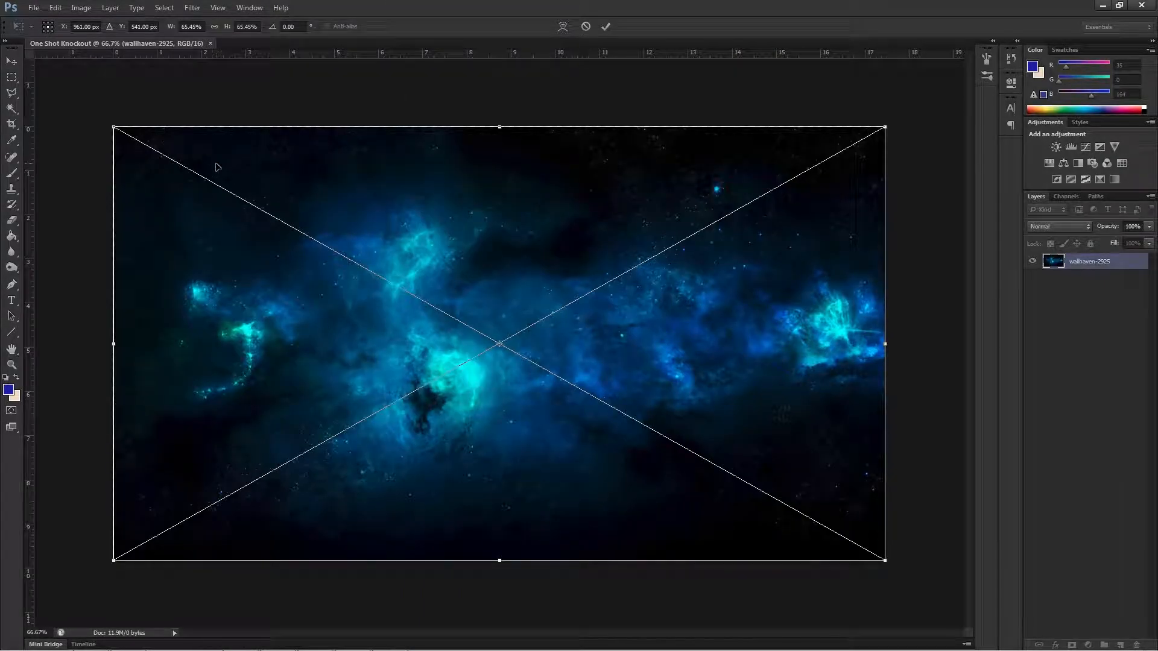
left_click(606, 26)
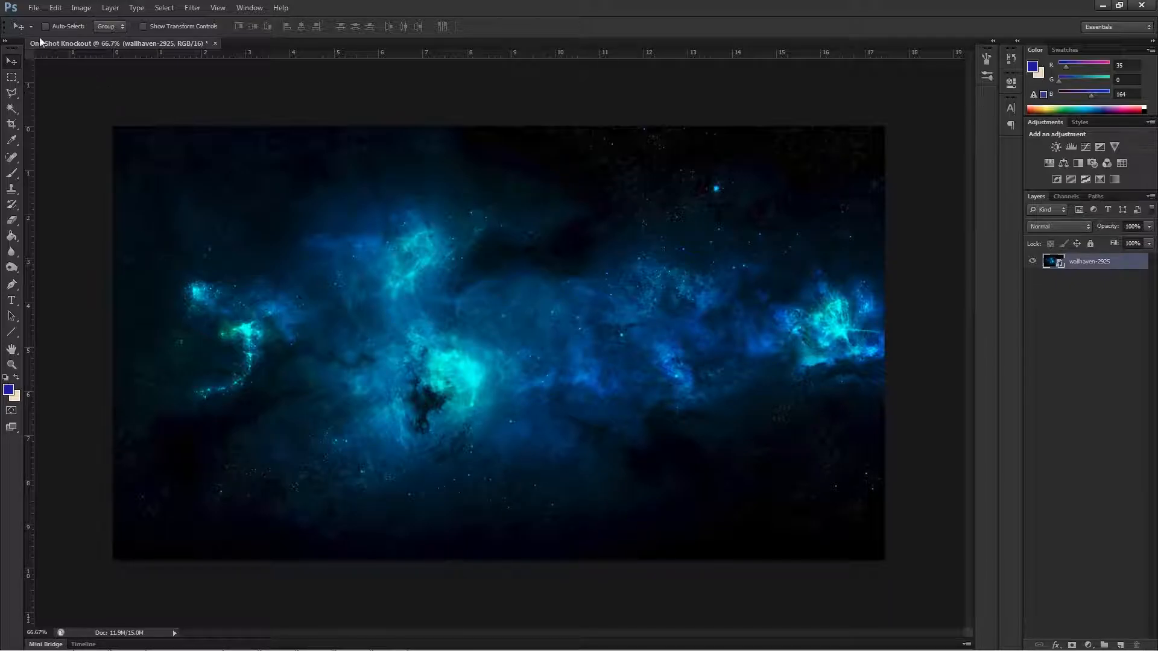
Place the wallhaven-8897 image from the Desktop as a second layer at its fitted size.
left_click(33, 8)
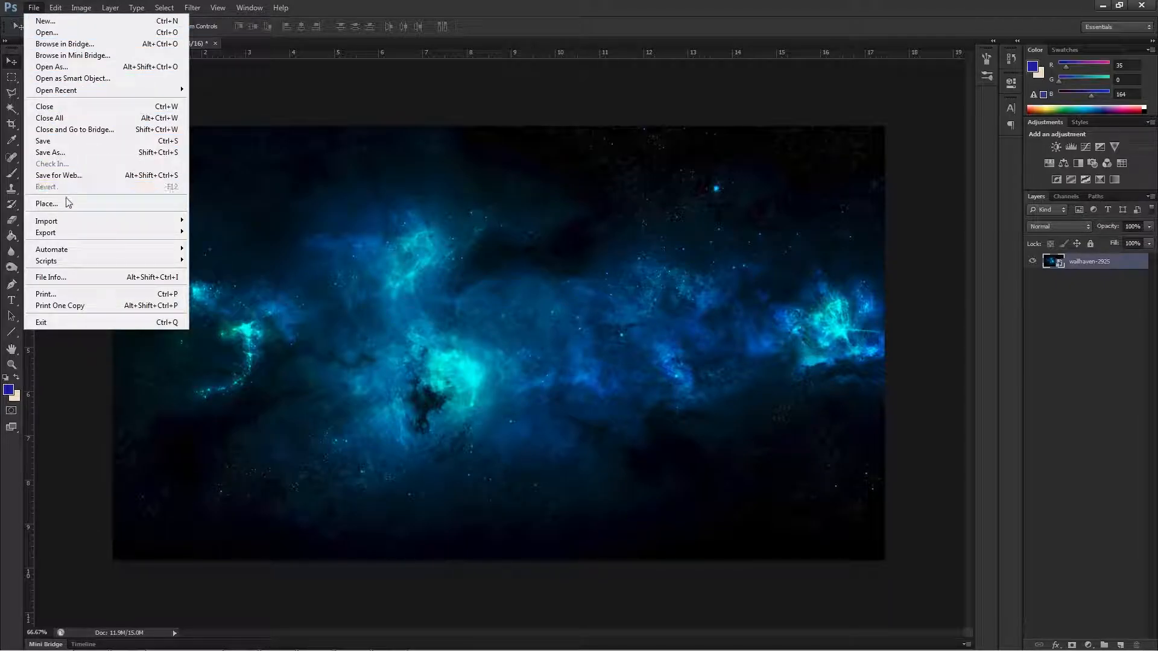
mouse_move(88, 96)
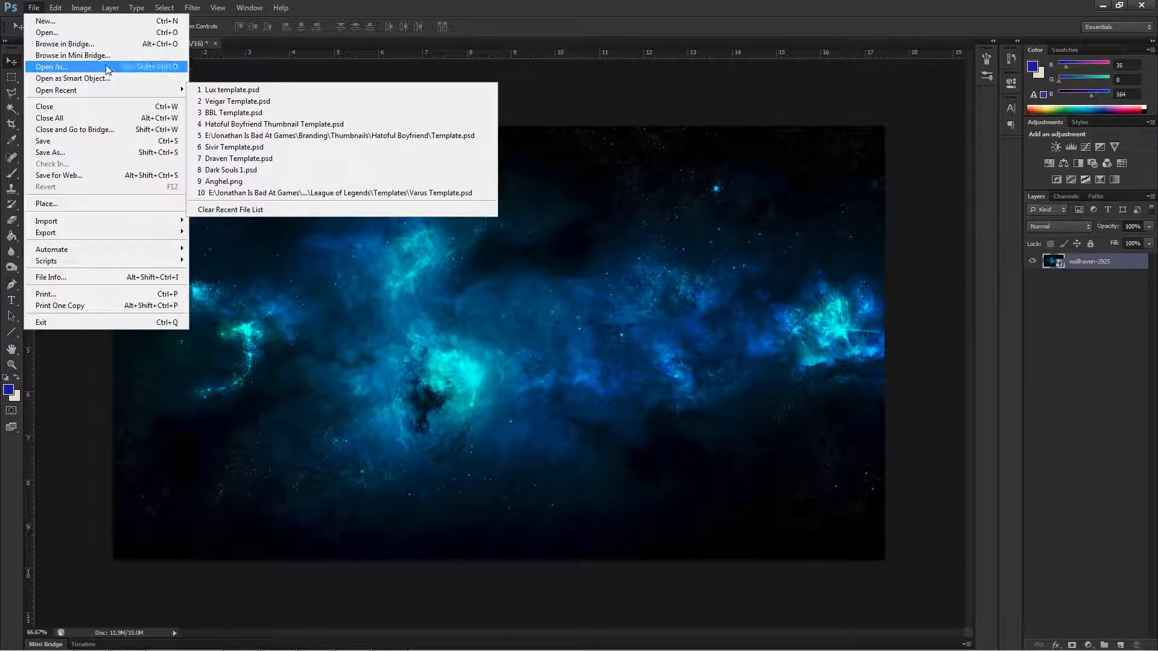
left_click(72, 211)
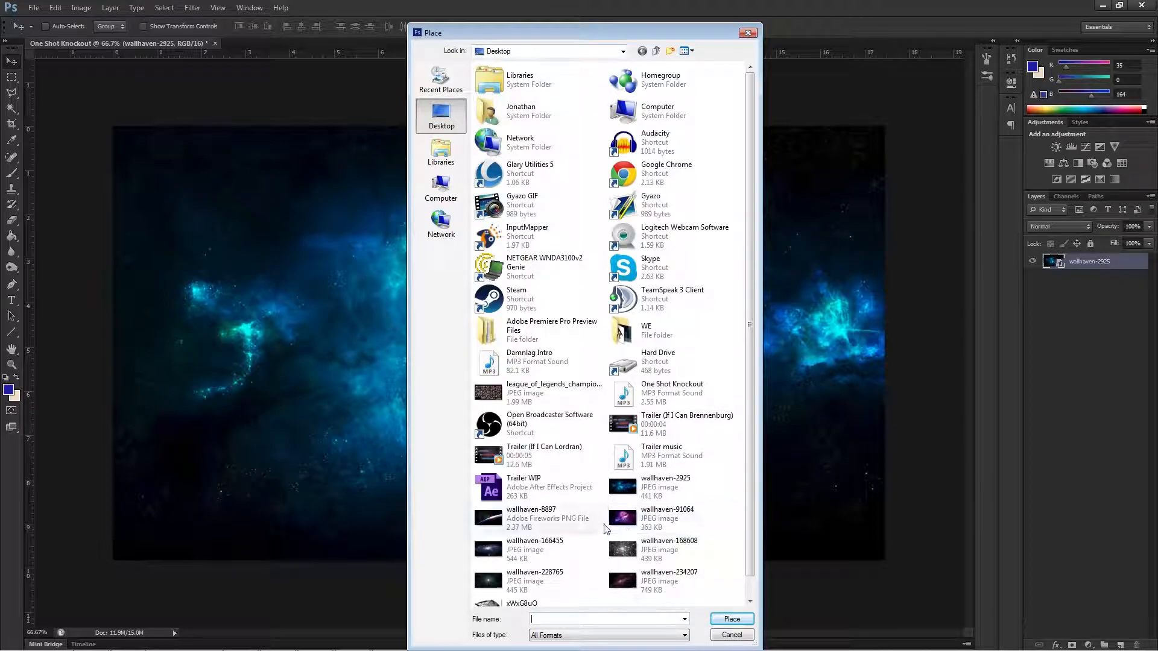
left_click(486, 522)
double_click(486, 522)
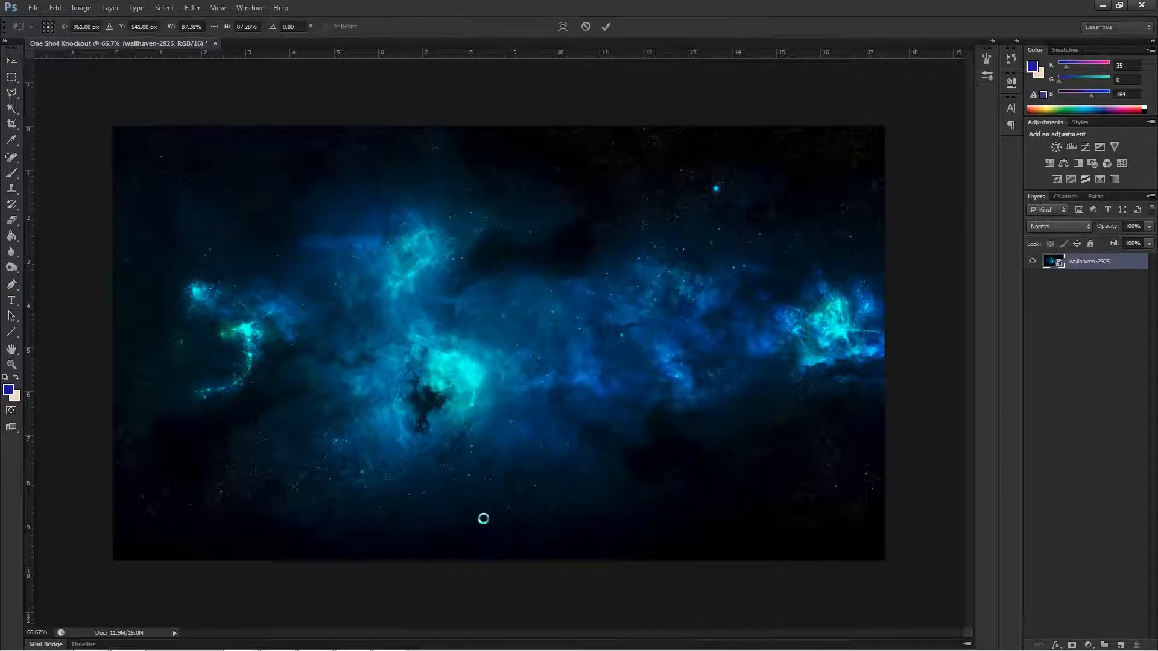
left_click(606, 26)
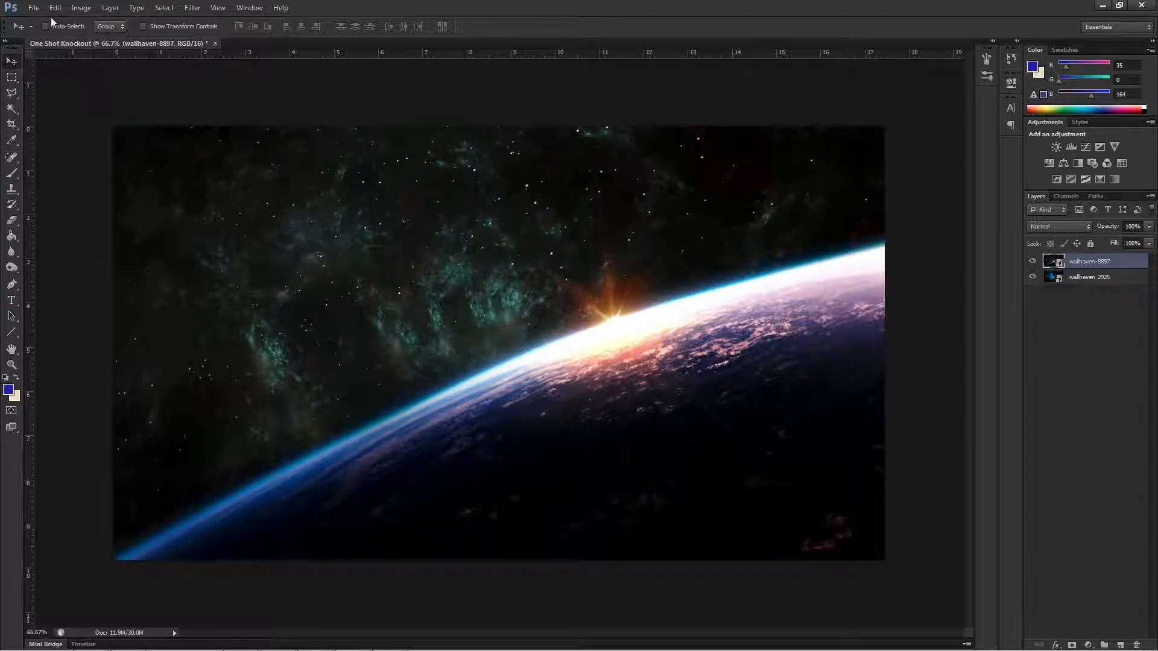
Place the wallhaven-91064 image from the Desktop as a third layer at its fitted size.
left_click(34, 8)
left_click(64, 205)
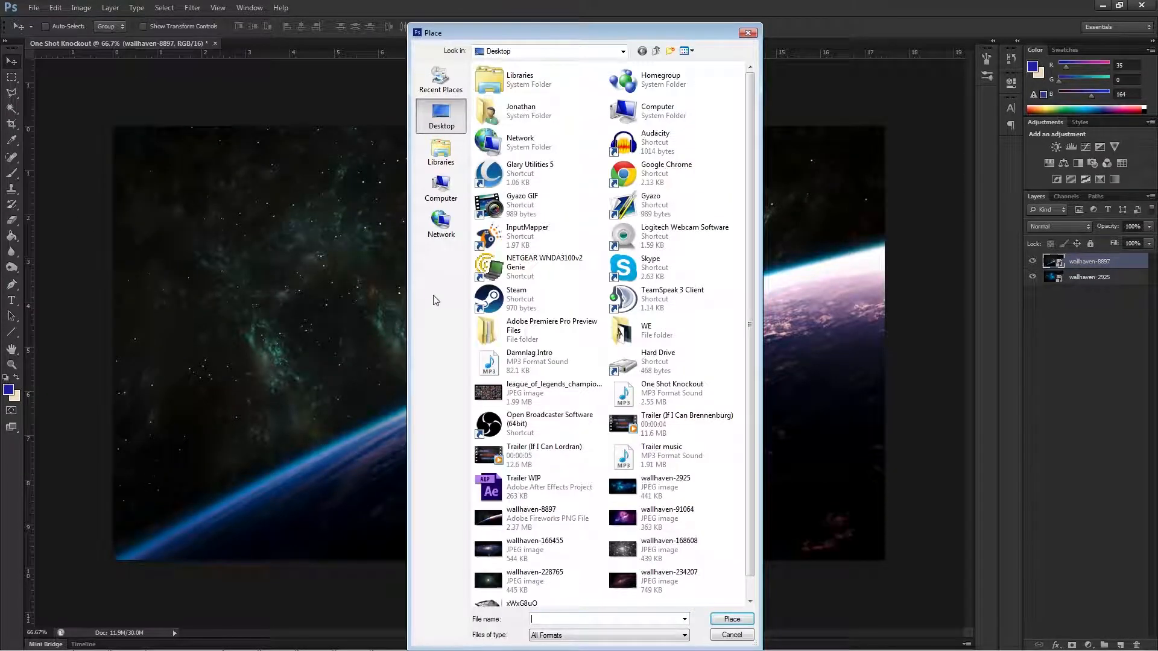
left_click_drag(752, 411, 757, 459)
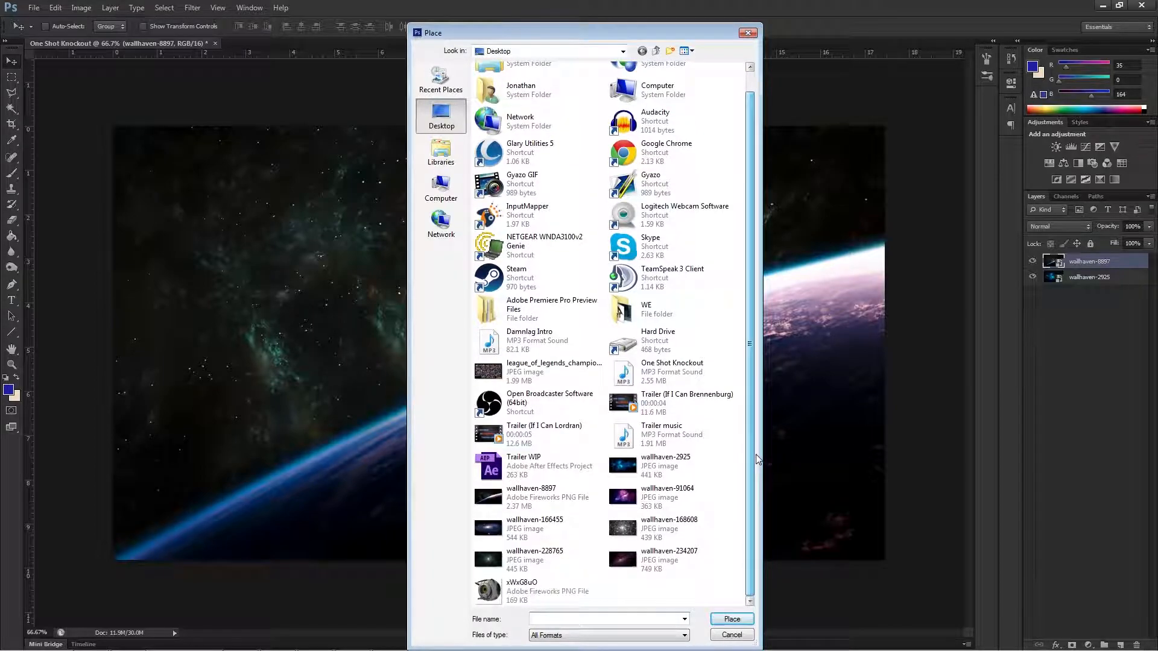
double_click(620, 499)
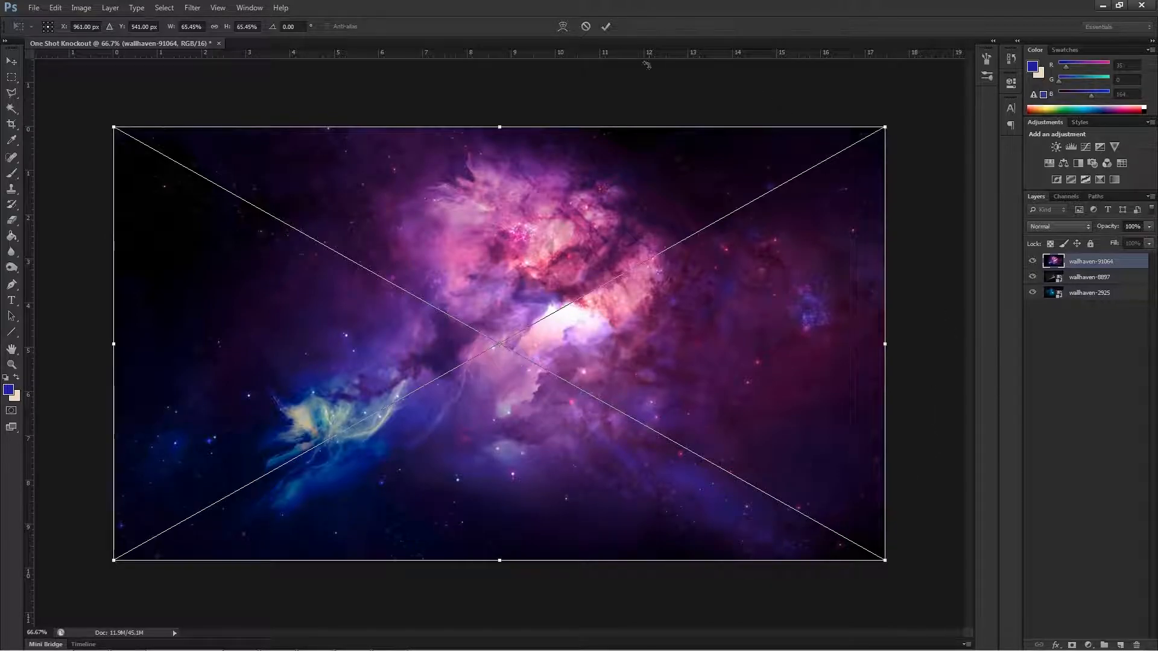
left_click(608, 27)
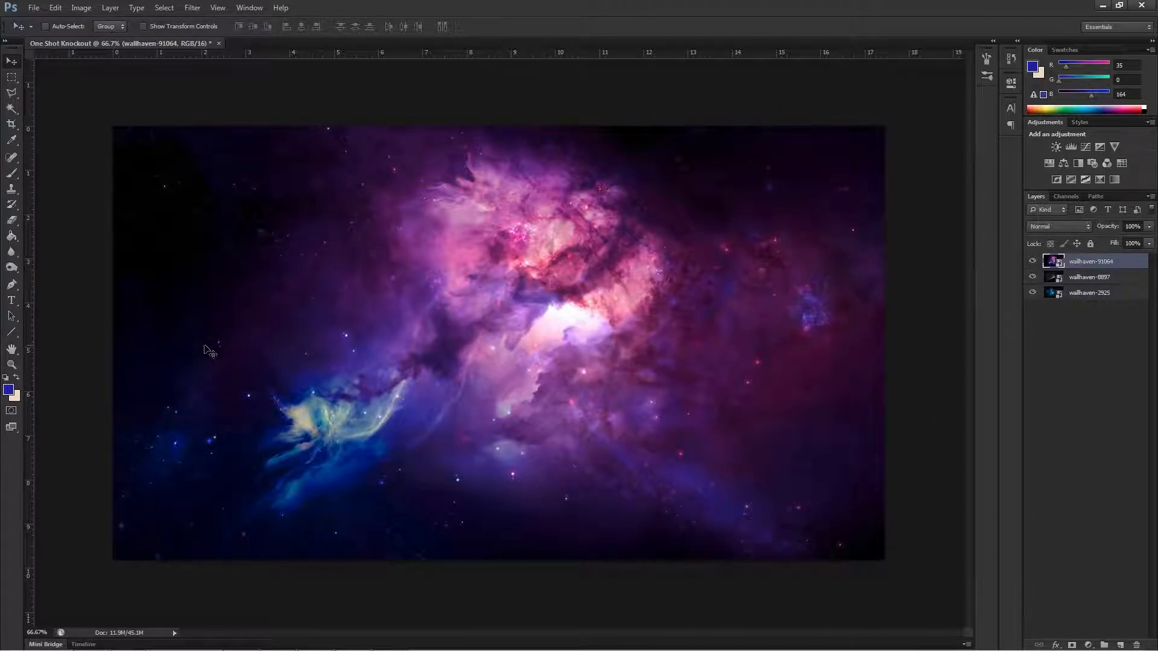
Rasterize the three placed image layers wallhaven-91064, wallhaven-8897 and wallhaven-2925.
right_click(1073, 263)
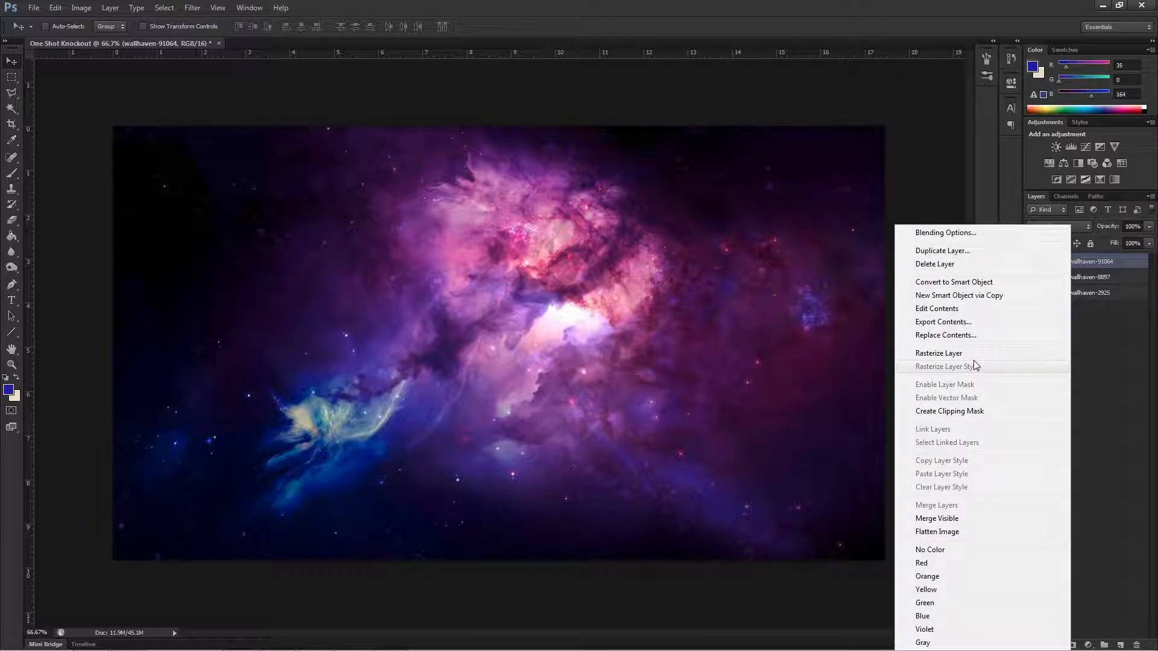
left_click(938, 353)
right_click(1085, 276)
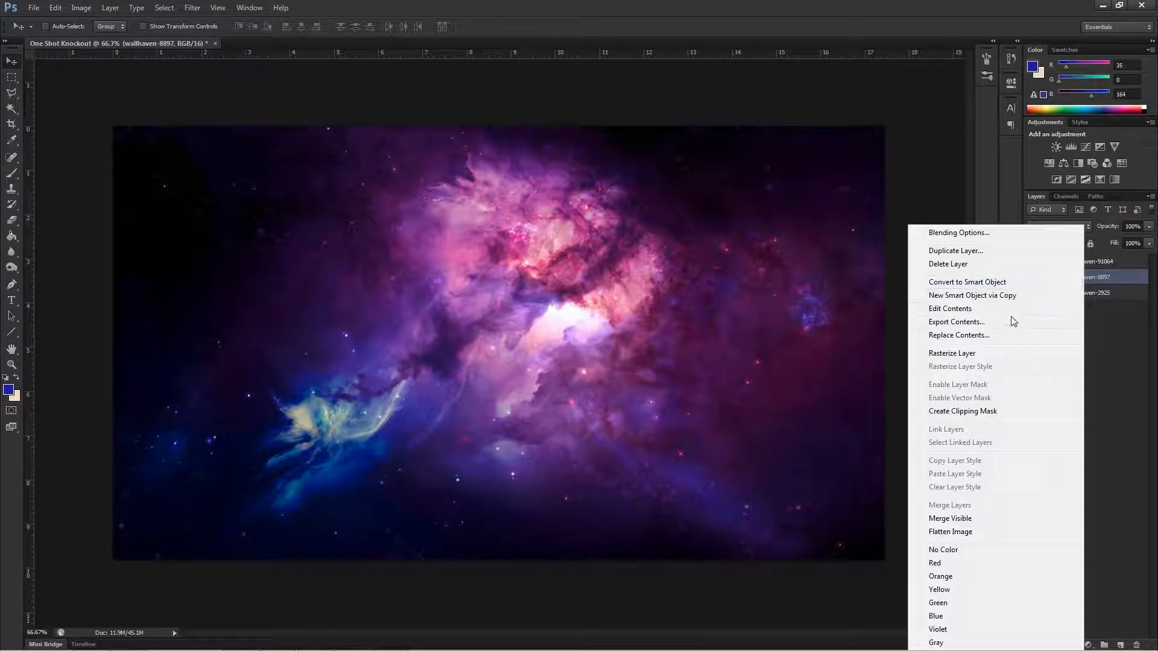
left_click(954, 349)
right_click(1077, 301)
right_click(1076, 299)
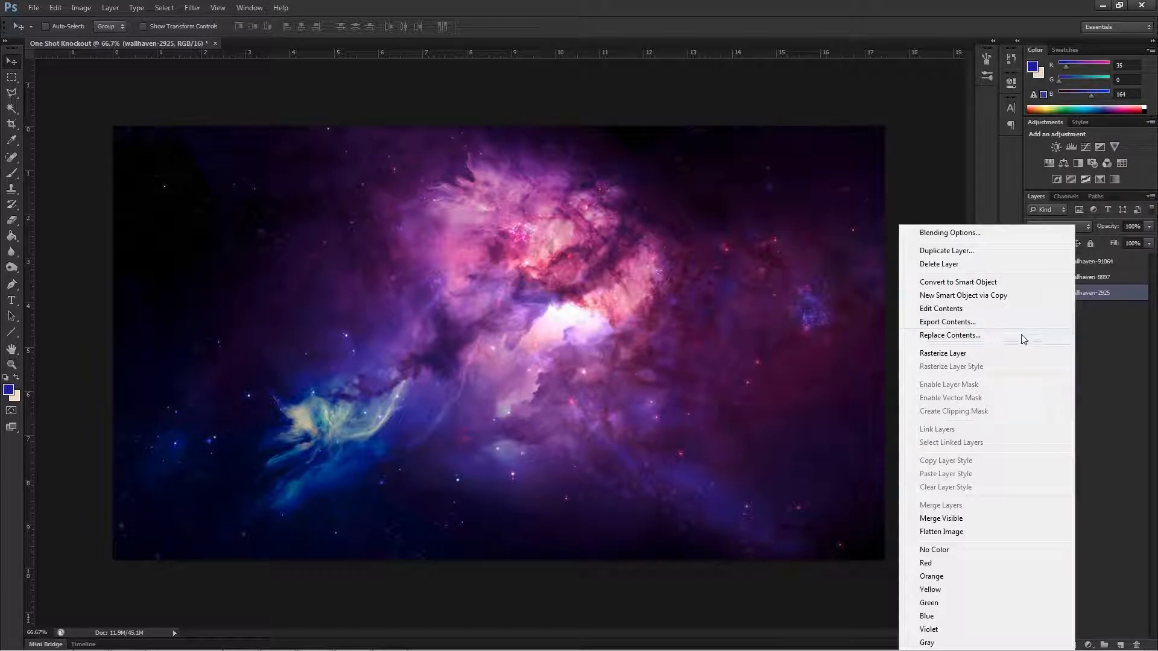
left_click(1002, 353)
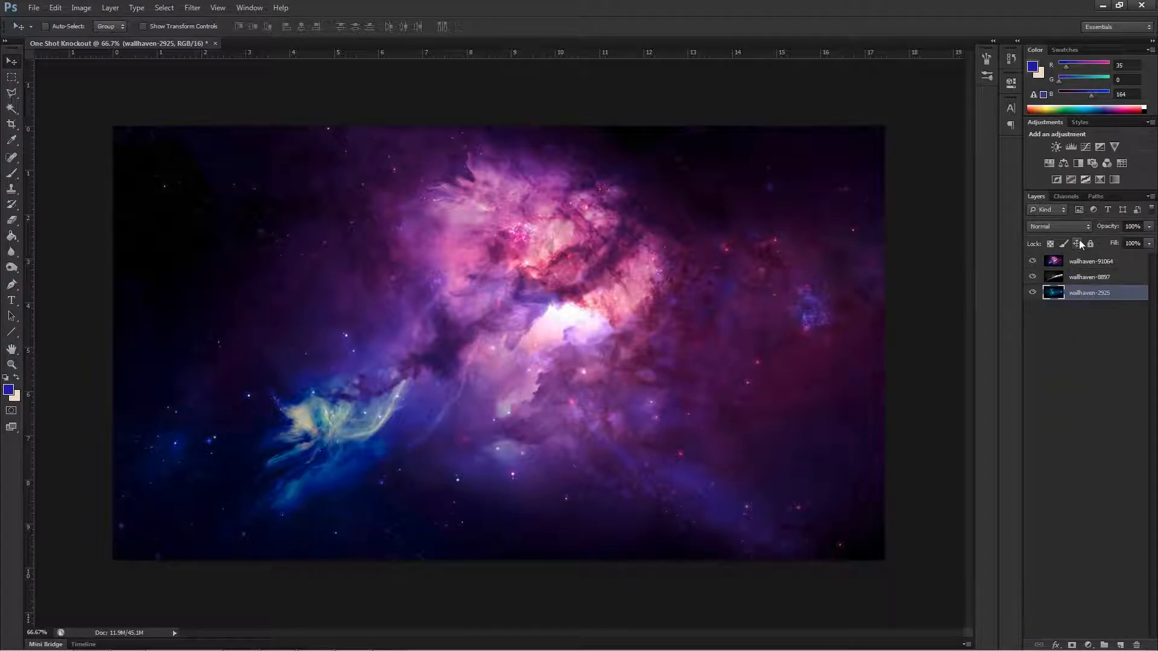
Move the wallhaven-91064 layer to the bottom of the layer stack and select the wallhaven-2925 layer.
left_click_drag(1083, 264, 1074, 323)
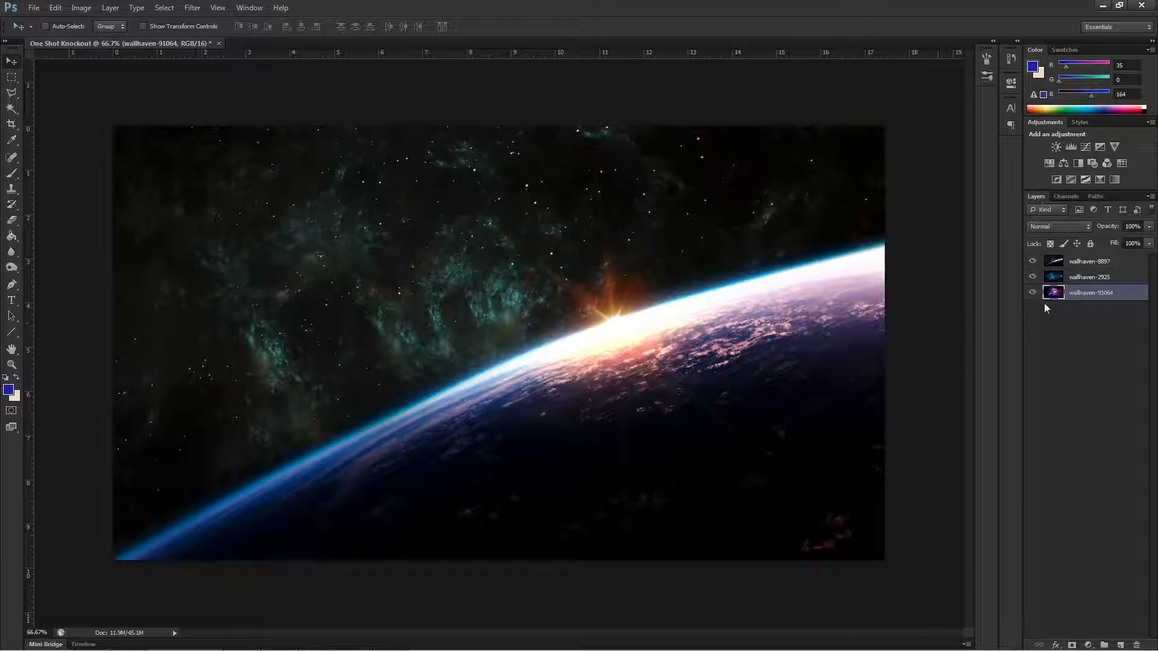
left_click(1071, 282)
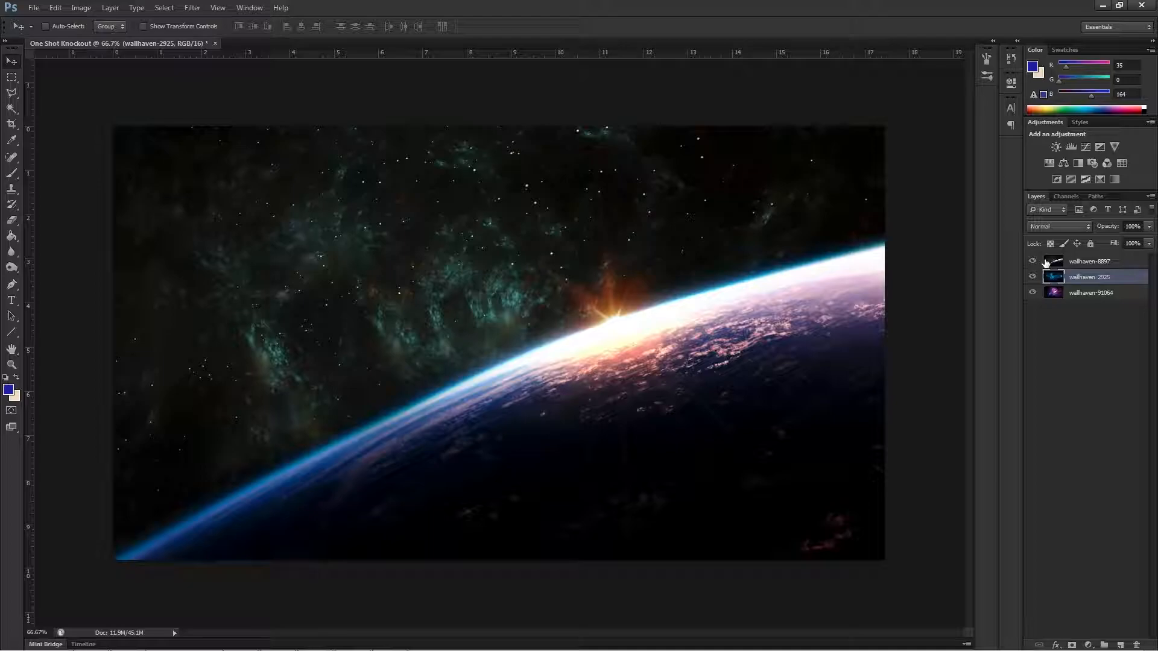
Deselect the image layers and add six new empty layers at the top of the layer stack.
left_click(1078, 350)
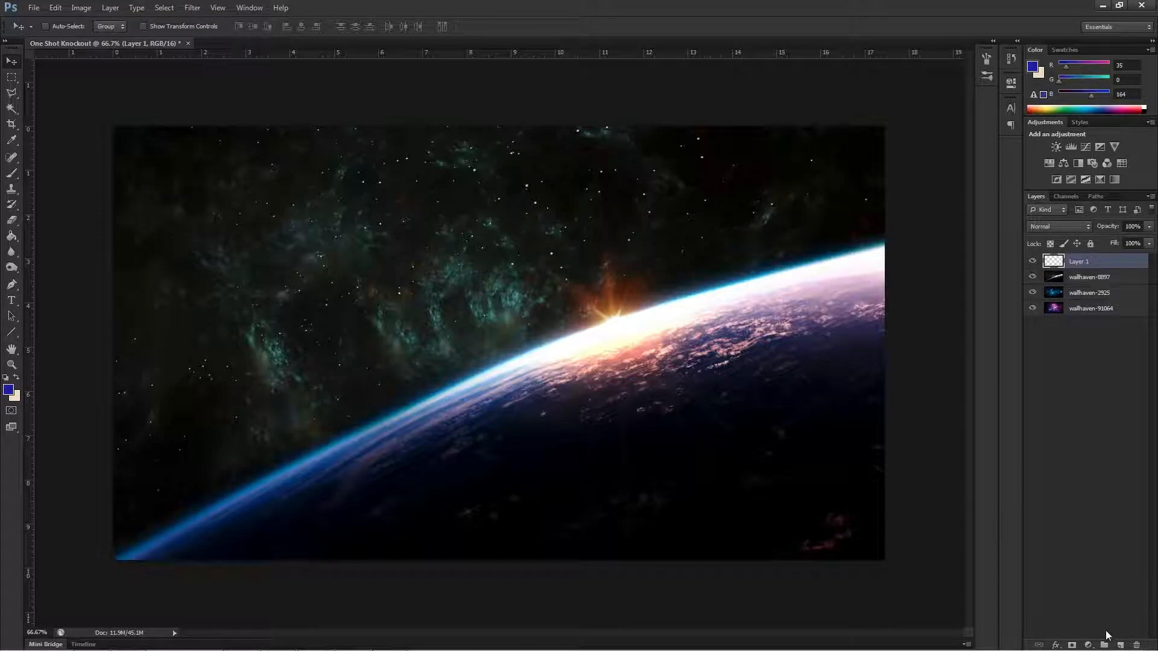
left_click(1119, 645)
left_click(1118, 645)
left_click(1119, 646)
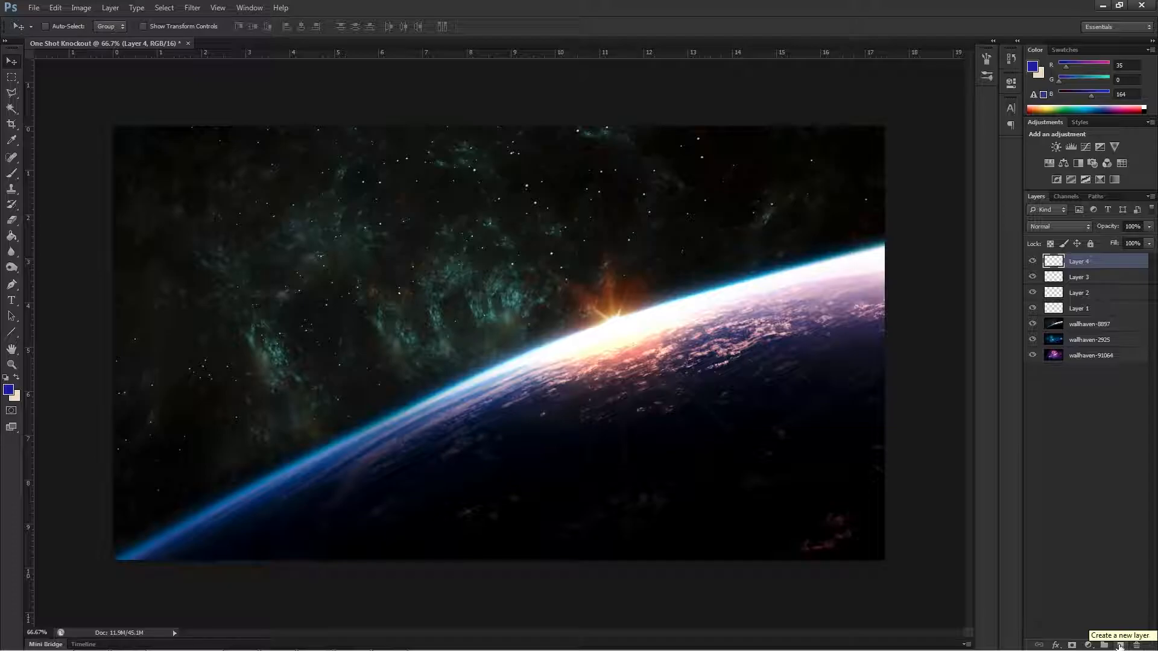
left_click(1119, 645)
left_click(1119, 646)
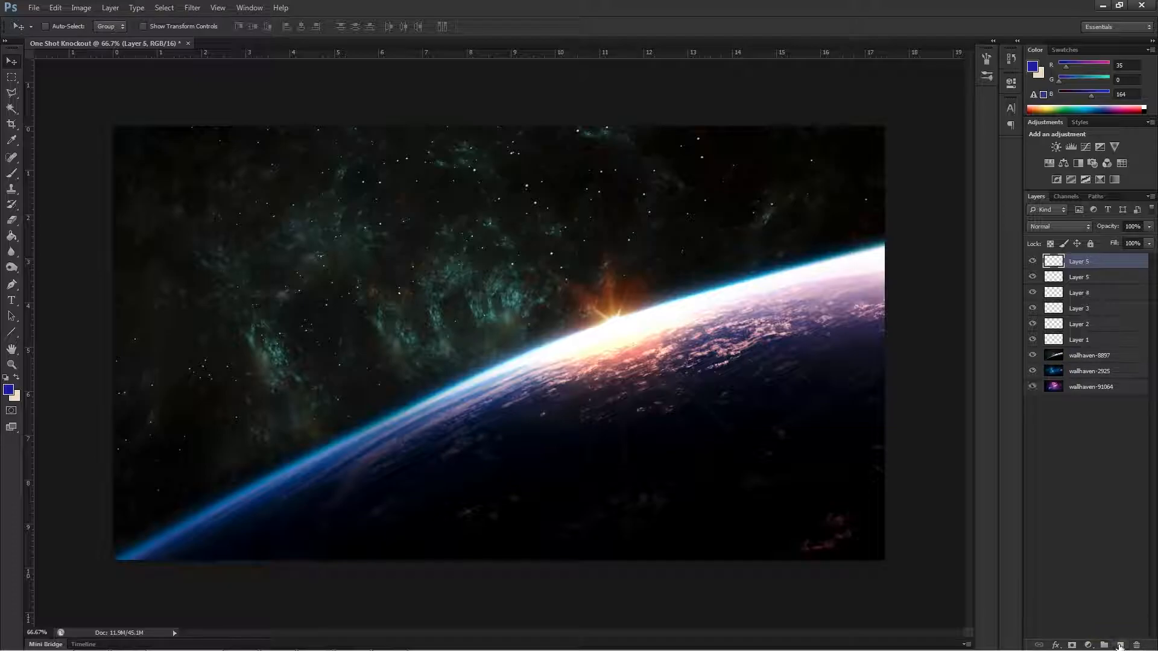
Add the text SPACE on Layer 1 with the Type tool, anchored near the middle of the canvas.
left_click(1078, 339)
left_click(11, 301)
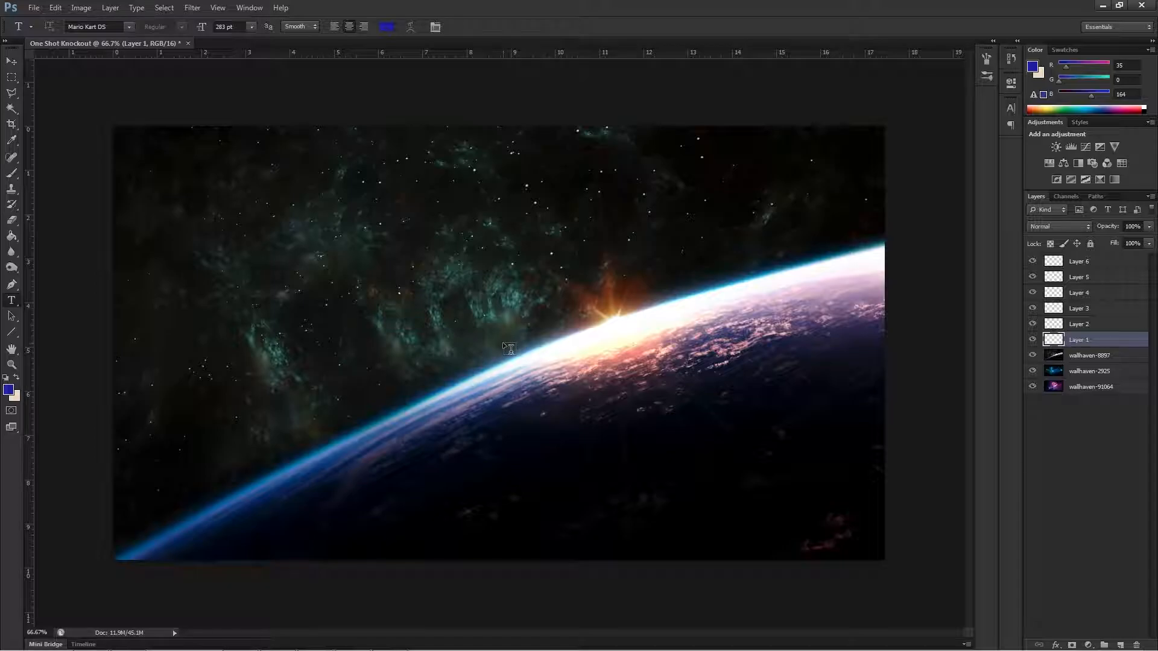
left_click(549, 346)
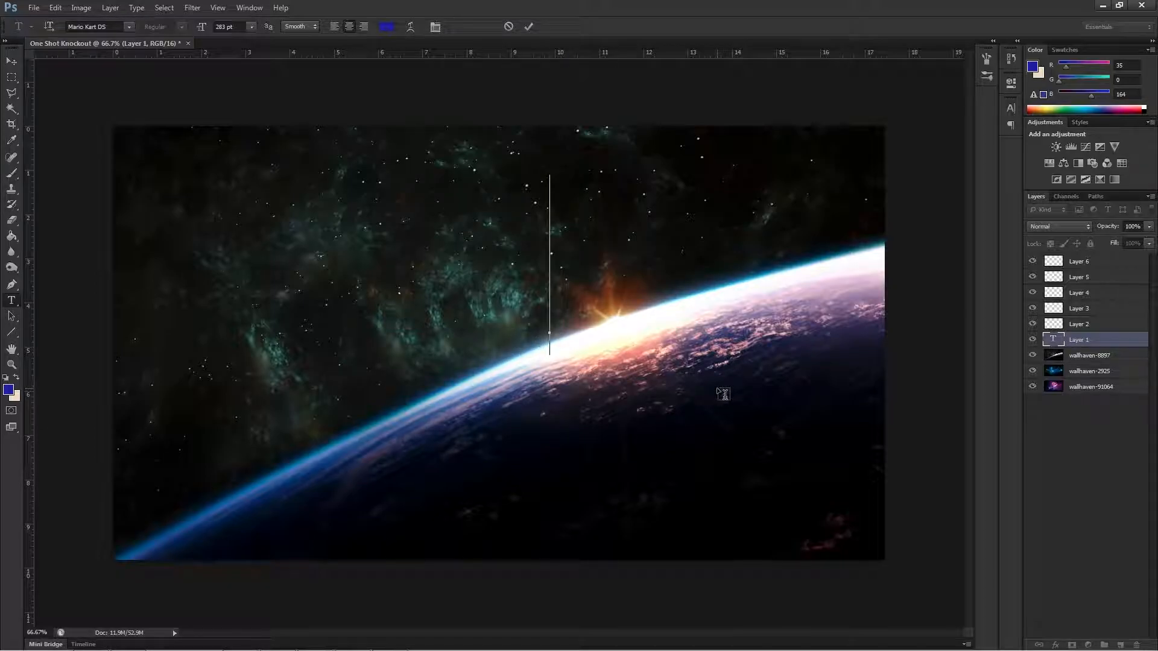
type("SPACE")
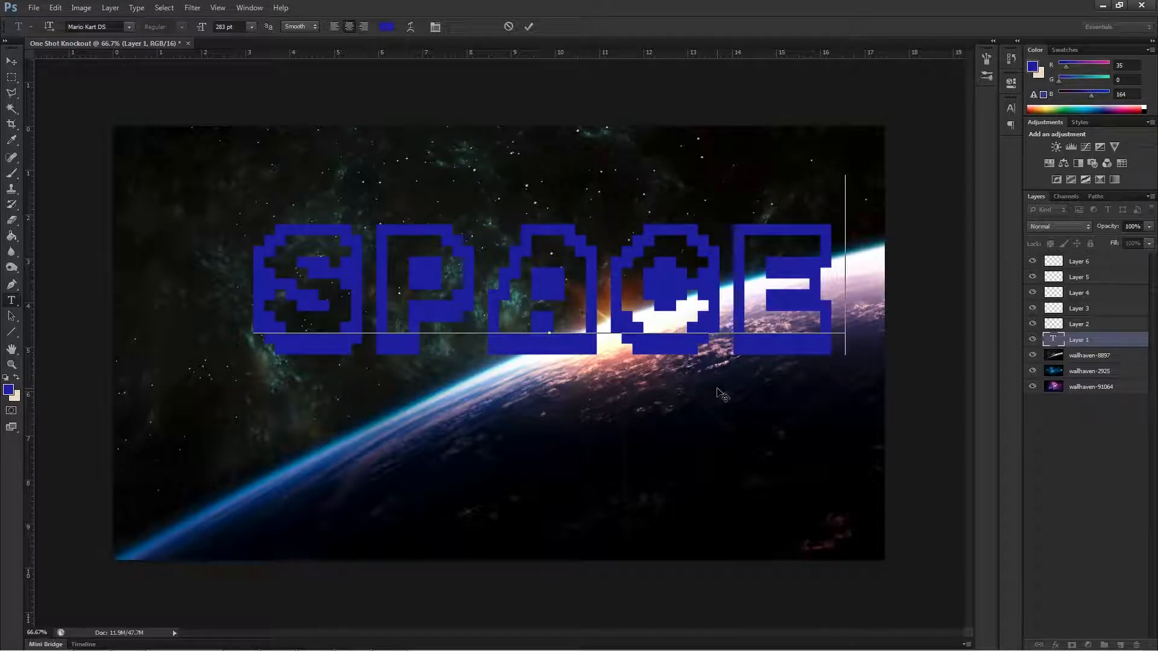
Enlarge the SPACE text to span most of the canvas width and move it to the horizontal centre, slightly above the middle.
left_click_drag(256, 284, 807, 332)
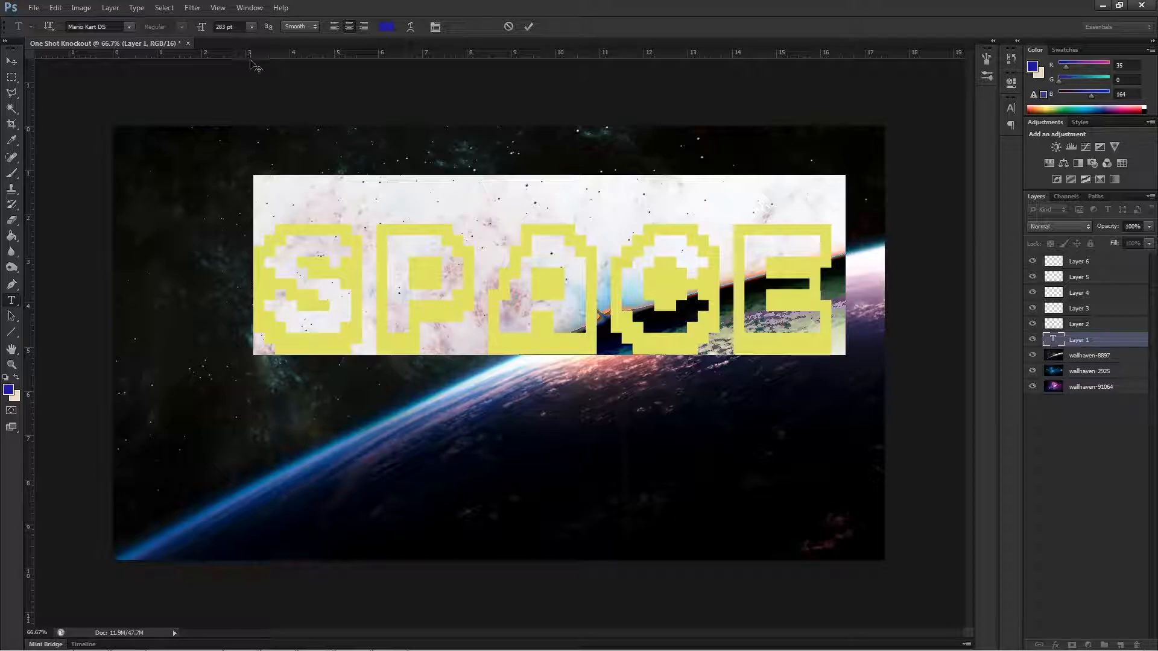
left_click(251, 27)
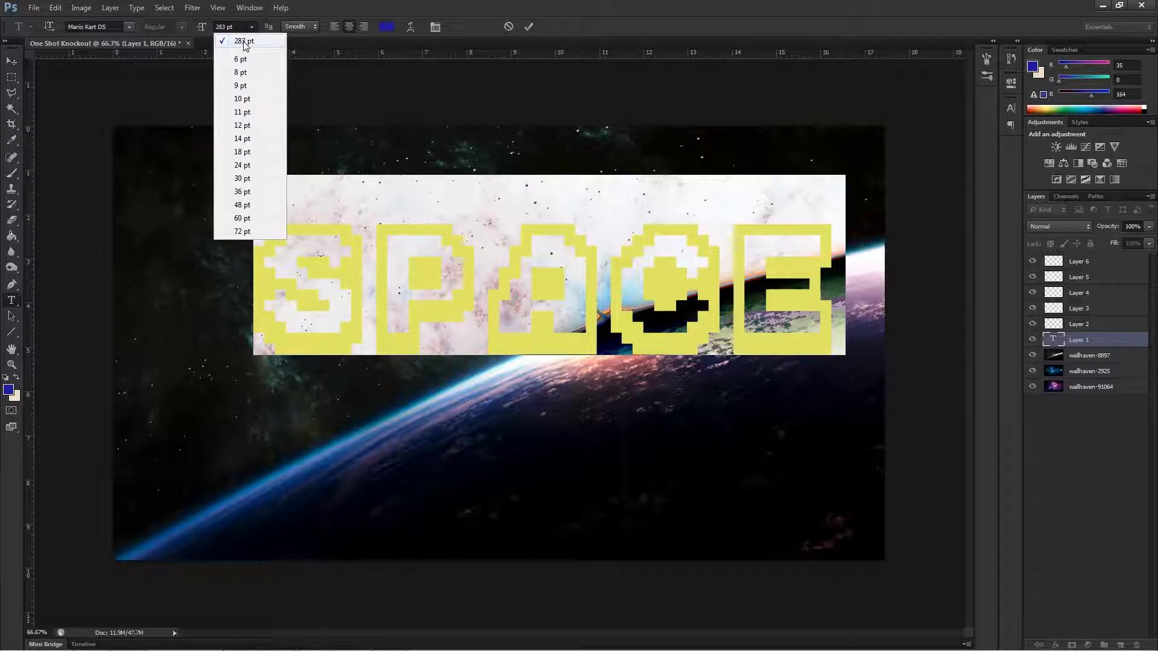
left_click(244, 41)
key("Up")
key("Up")
key("Up")
key("Up")
key("Up")
key("Up")
key("Up")
key("Up")
key("Up")
key("Up")
key("Up")
key("Up")
key("Up")
key("Up")
key("Up")
key("Up")
key("Up")
key("Up")
key("Up")
key("Up")
key("Up")
key("Up")
key("Up")
key("Up")
key("Up")
key("Up")
key("Up")
key("Up")
key("Up")
key("Up")
key("Up")
key("Up")
key("Up")
key("Up")
key("Up")
key("Up")
key("Up")
key("Up")
key("Up")
key("Up")
key("Up")
key("Up")
key("Up")
key("Up")
key("Up")
key("Up")
left_click(11, 61)
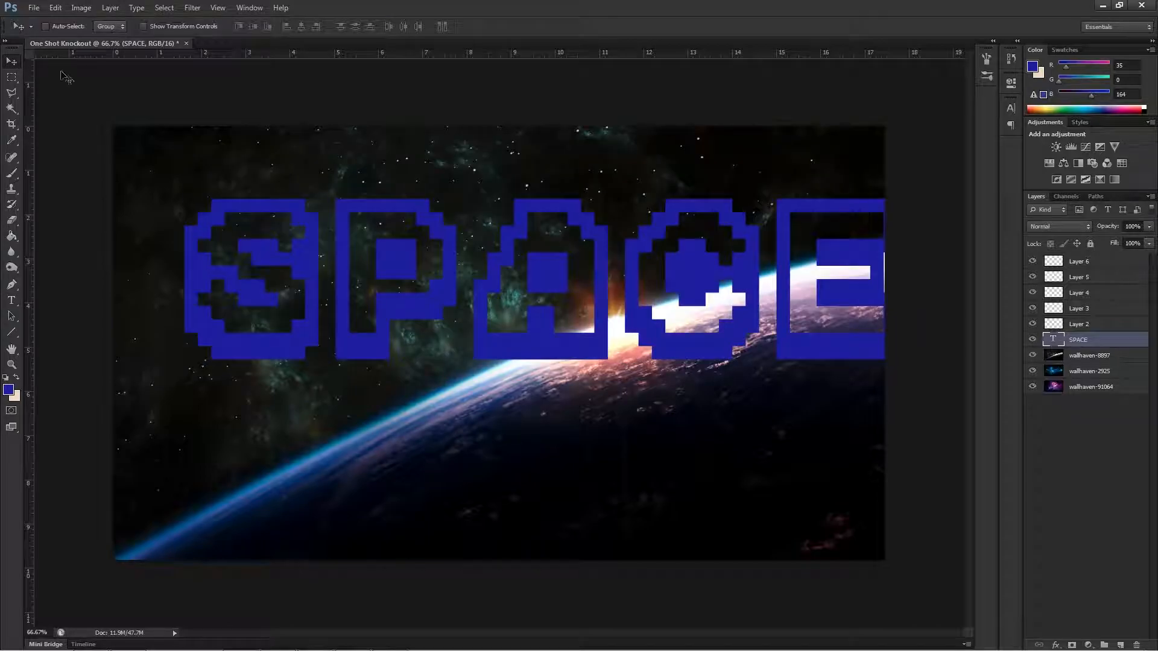
left_click_drag(395, 277, 347, 305)
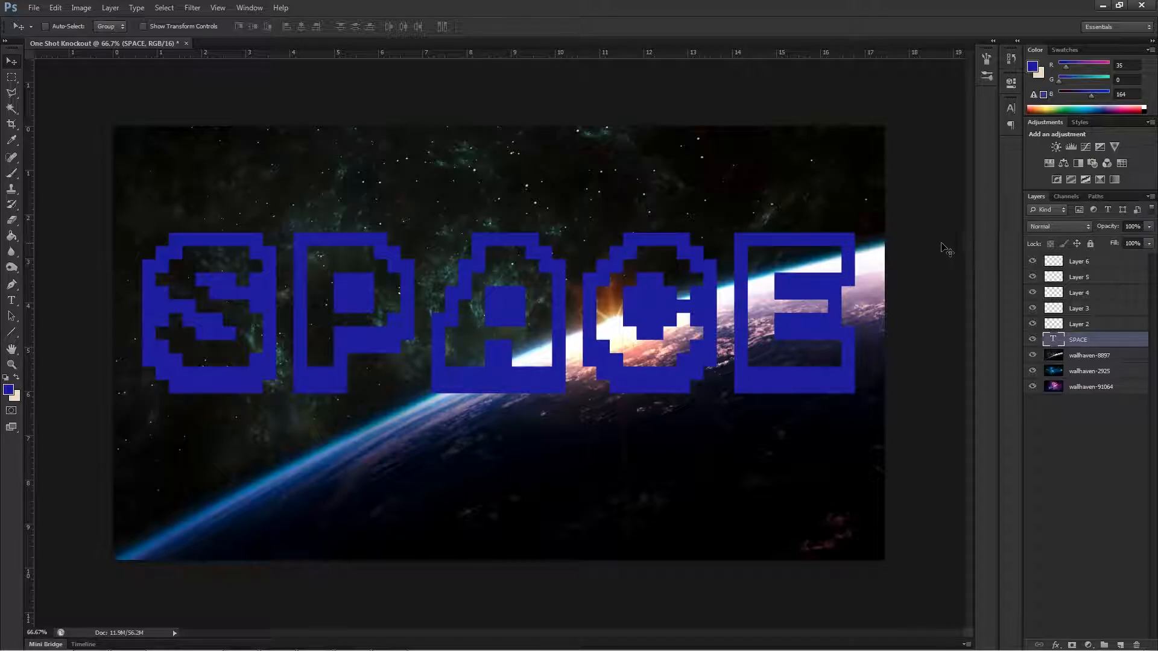
Move the SPACE text down to the canvas's vertical centre, and add the letter s on Layer 2, fitted inside the S outline.
left_click_drag(410, 314, 407, 347)
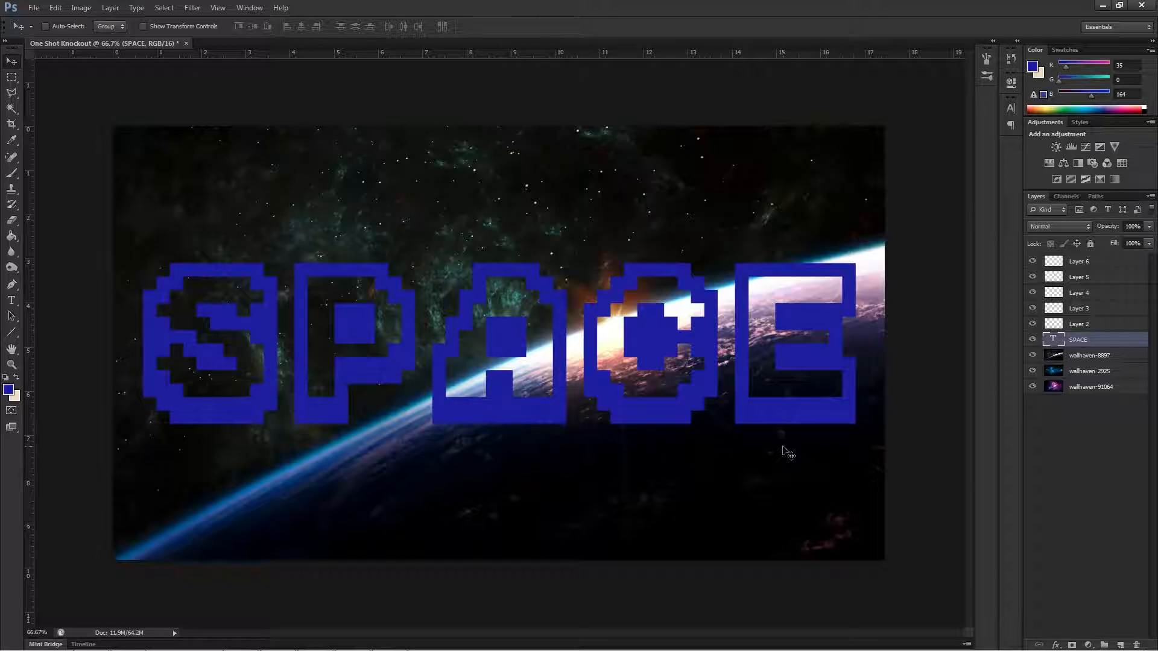
left_click(1094, 323)
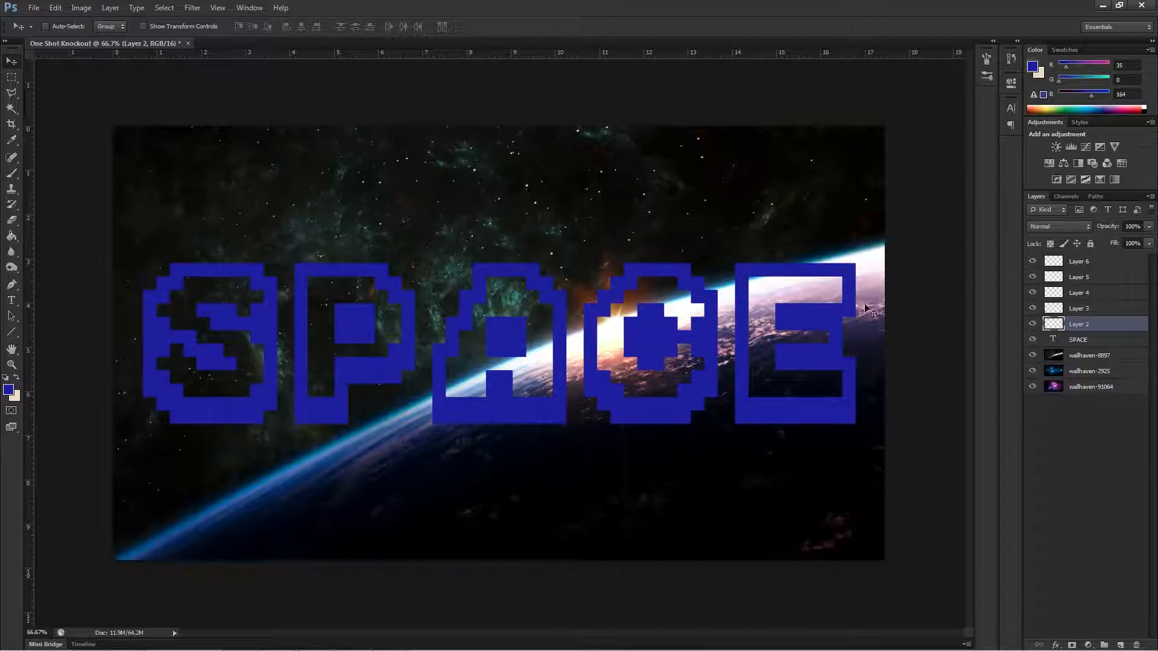
left_click(11, 303)
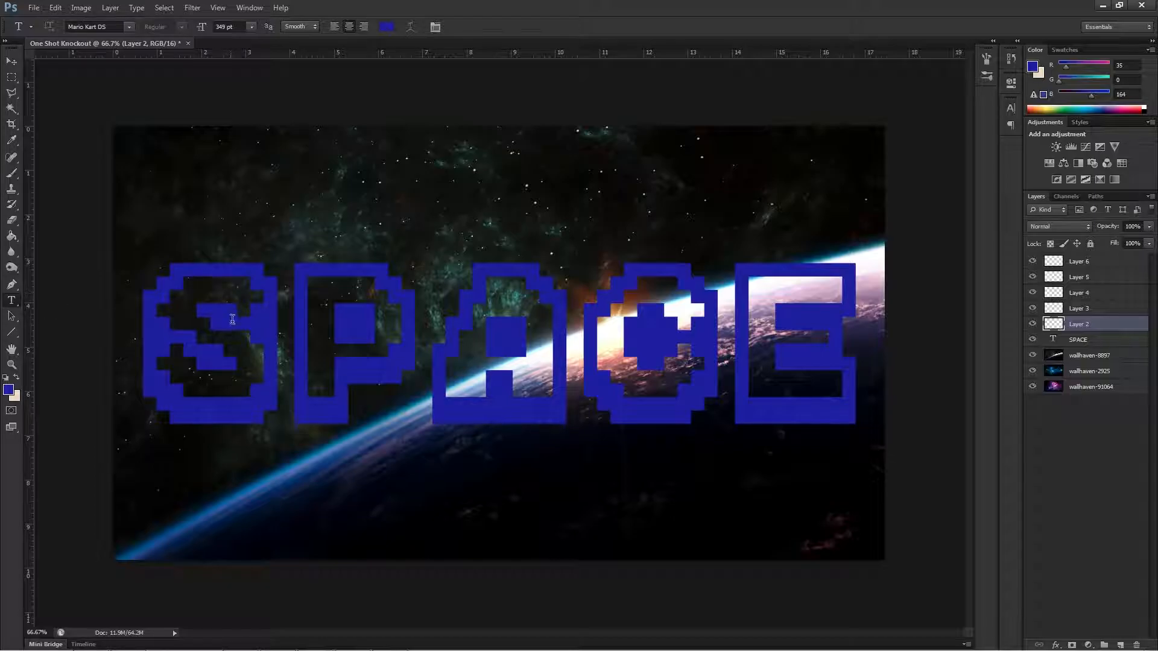
left_click(490, 175)
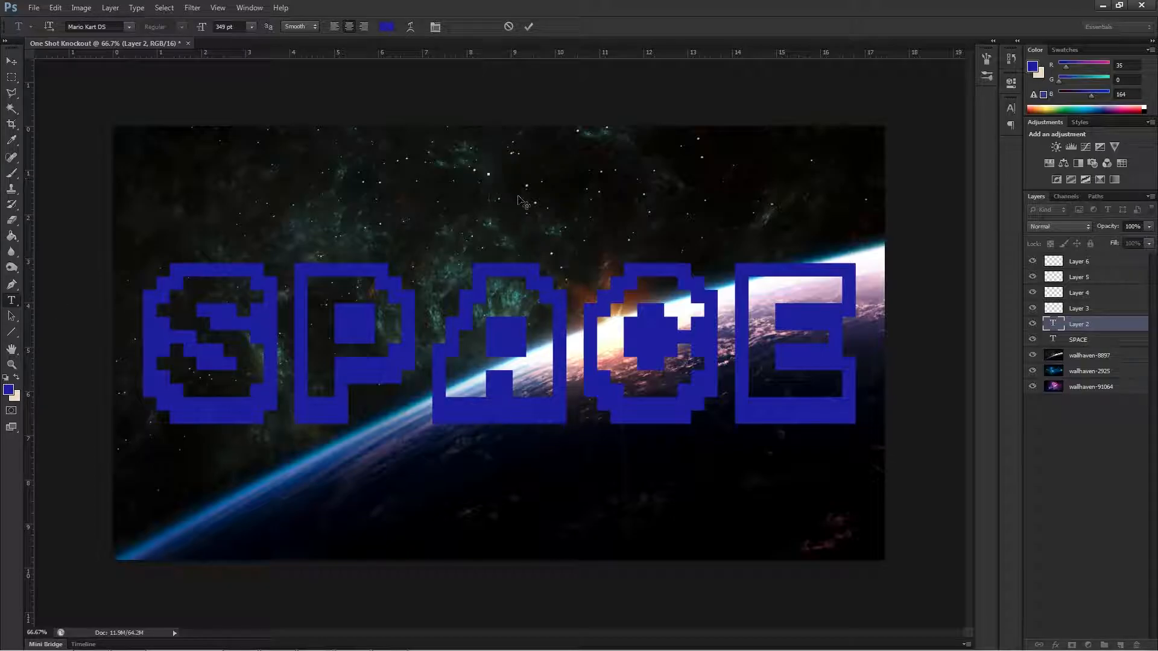
type("j")
left_click(7, 66)
left_click_drag(453, 130, 183, 371)
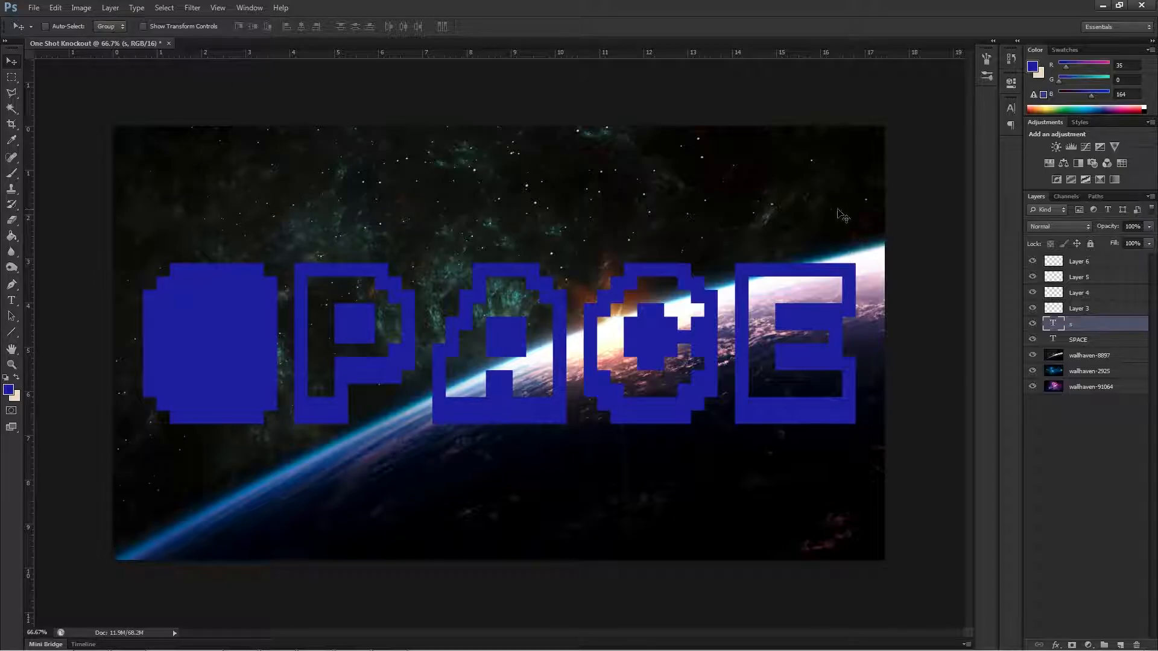
Add the letter p on Layer 3 with the Type tool and move it to fill the P outline.
left_click(1104, 312)
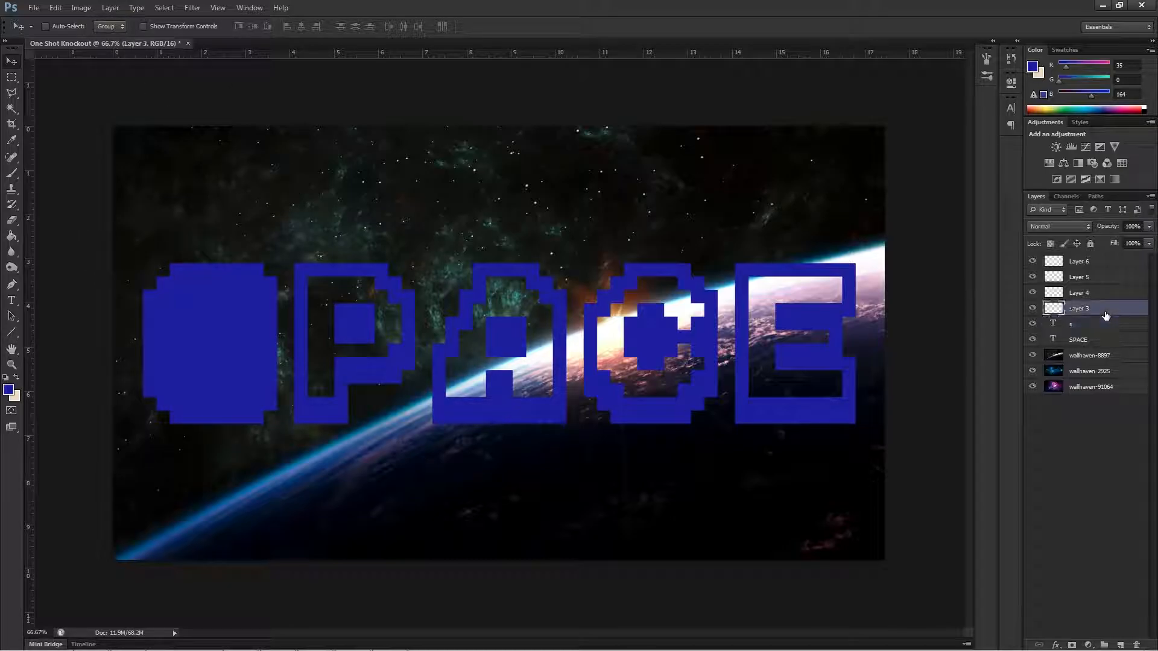
left_click(11, 299)
left_click(410, 152)
type(".")
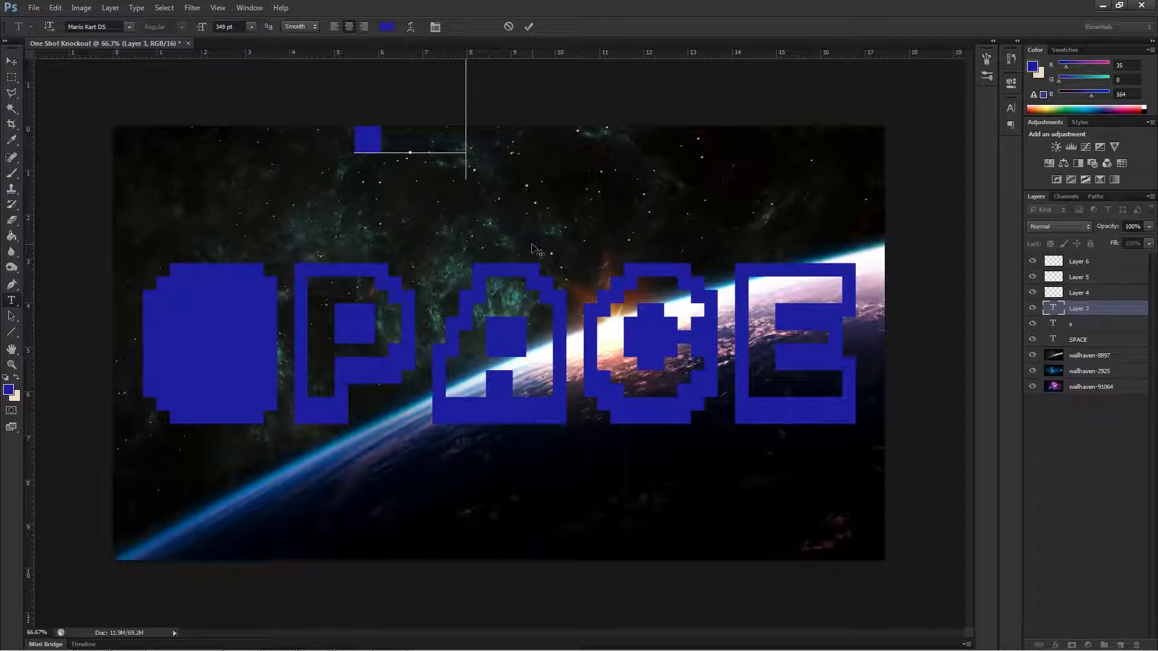
left_click(11, 61)
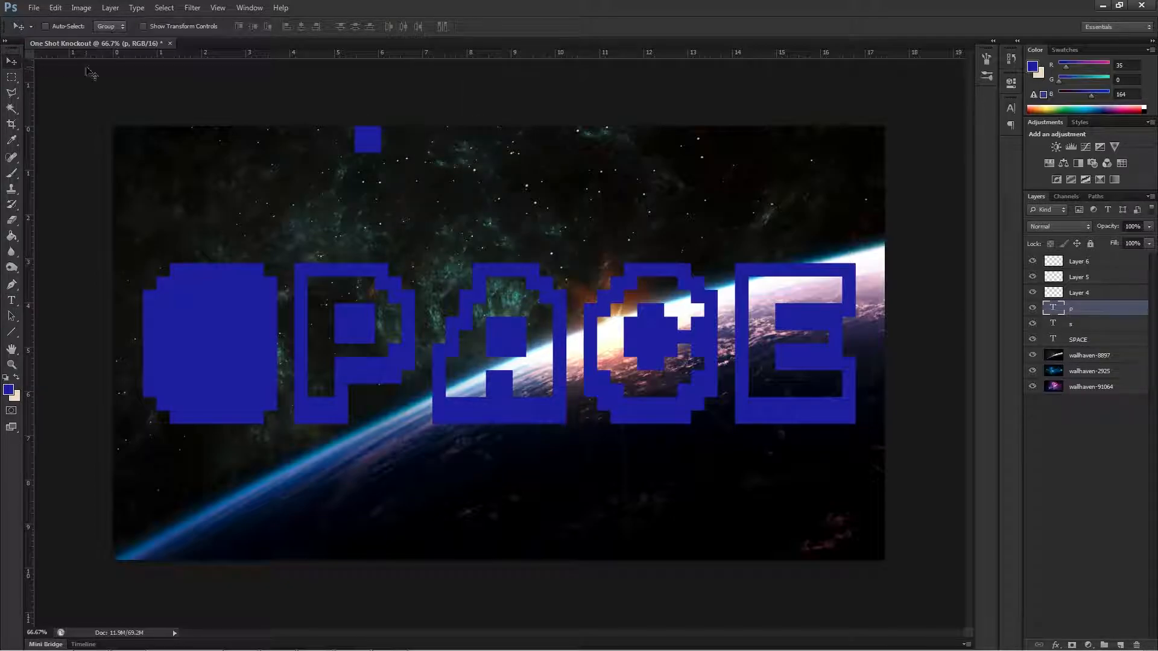
left_click_drag(371, 144, 327, 385)
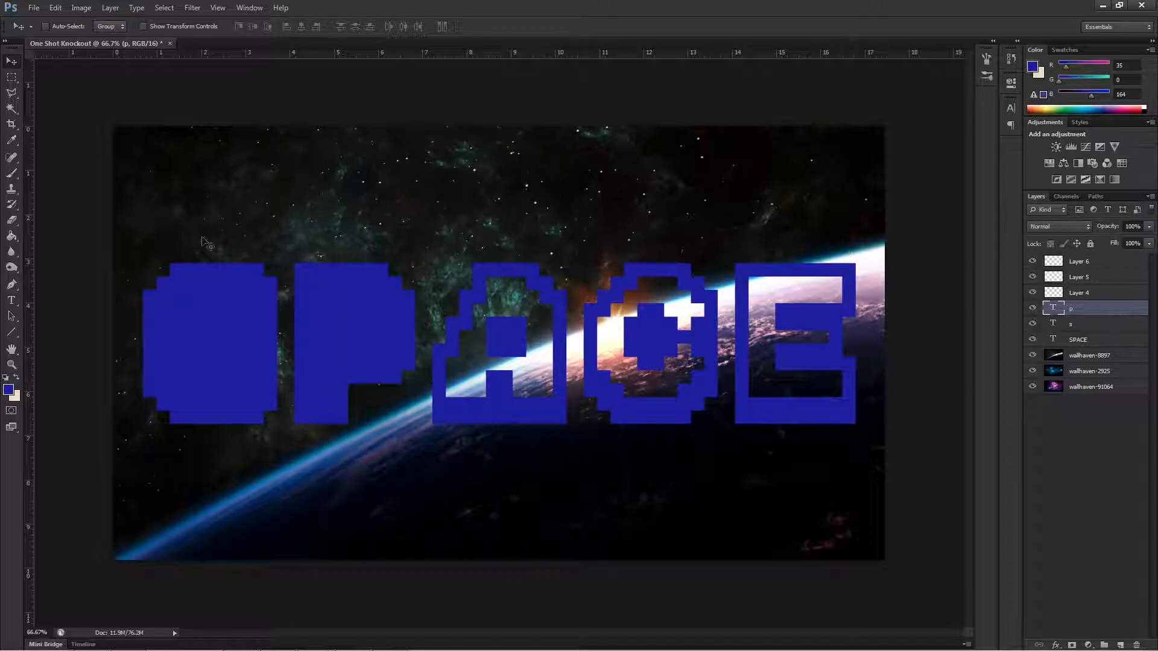
left_click(11, 304)
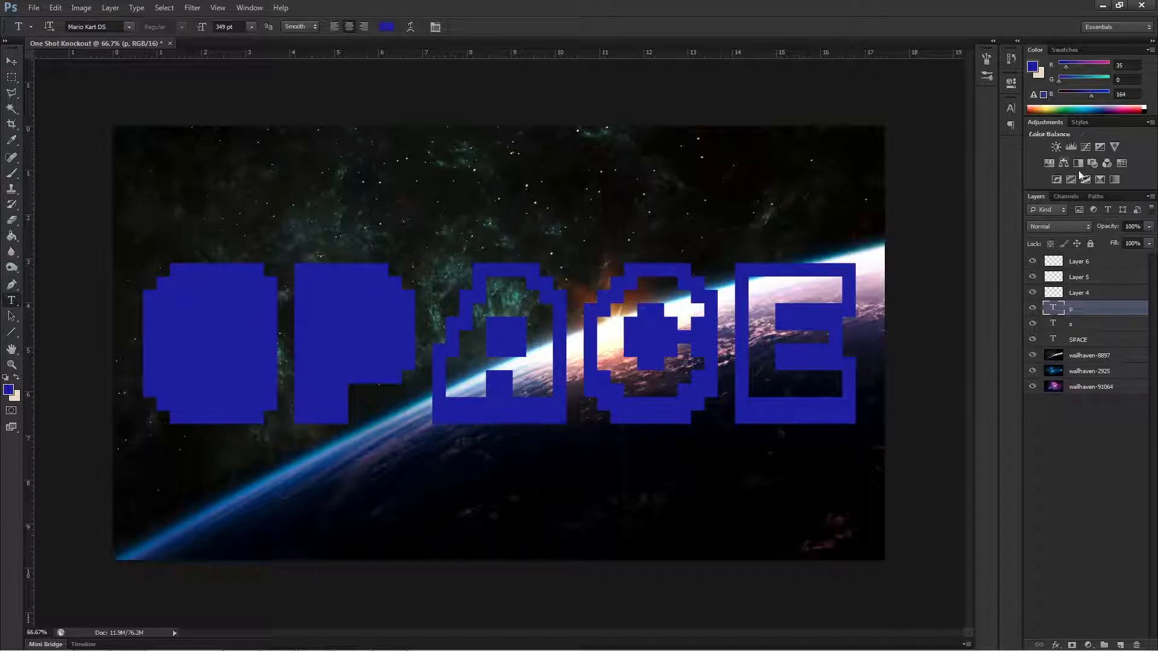
left_click(1092, 294)
left_click(536, 242)
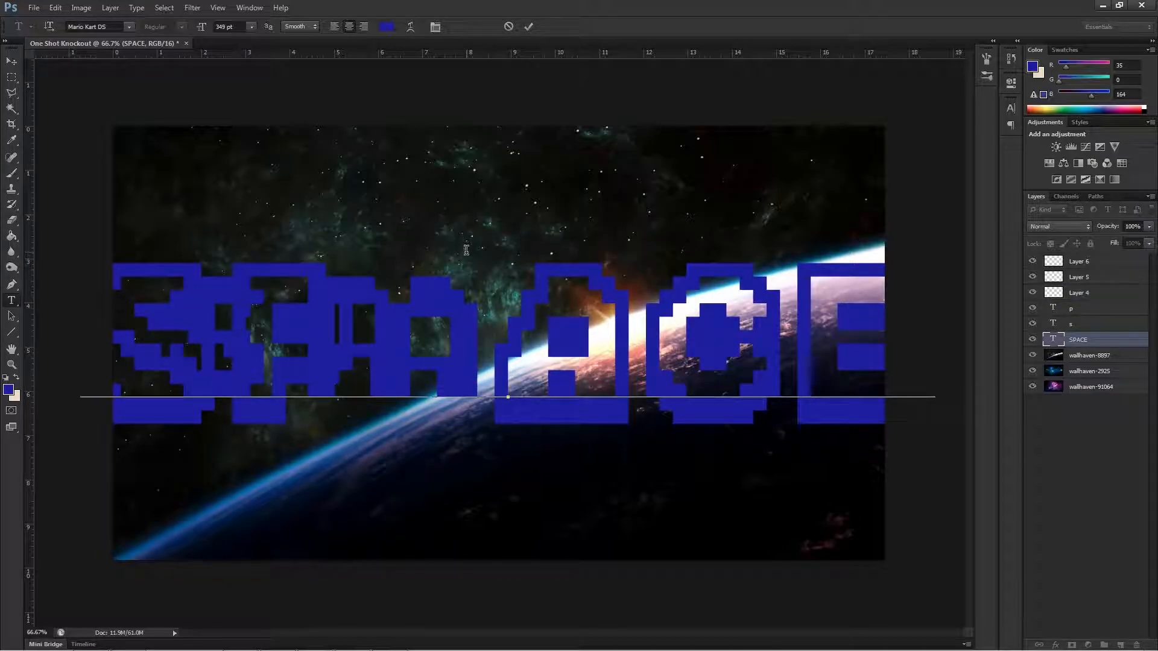
key("BackSpace")
left_click(1089, 298)
left_click(570, 204)
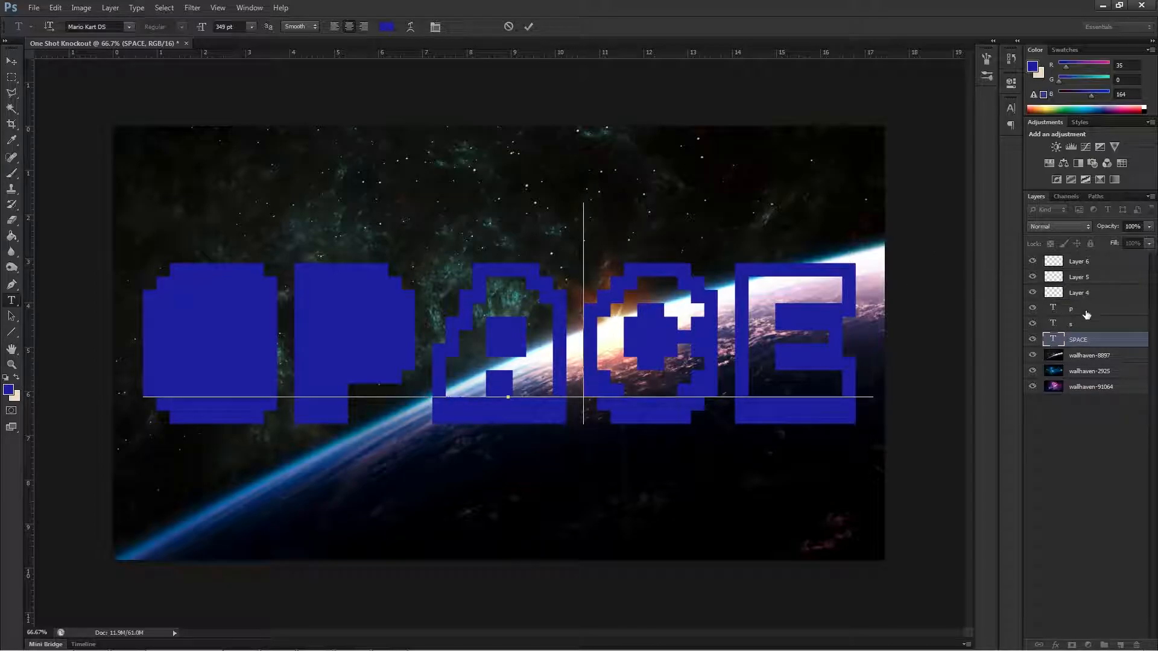
Add a letter s on Layer 4 above the canvas's upper edge, try moving it and undo the move.
left_click(1079, 295)
left_click(641, 106)
type("s")
left_click(13, 63)
left_click_drag(602, 95, 562, 238)
key("ctrl+z")
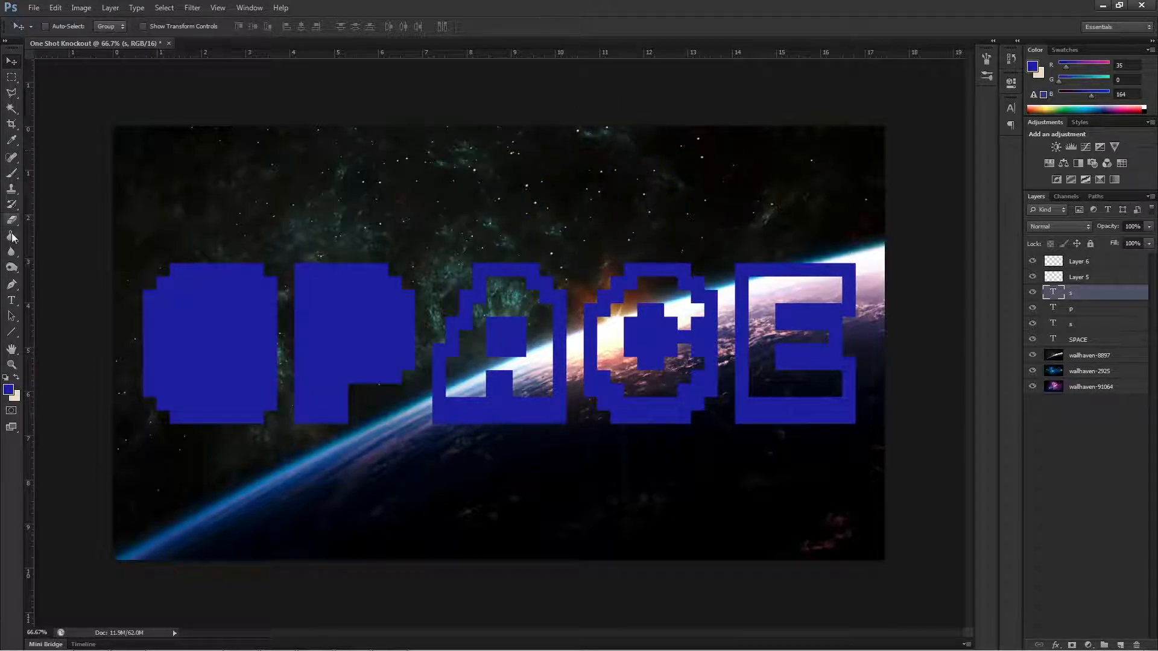
Add the letter a on a new text layer above the extra s layer and fit it inside the A outline.
left_click(12, 300)
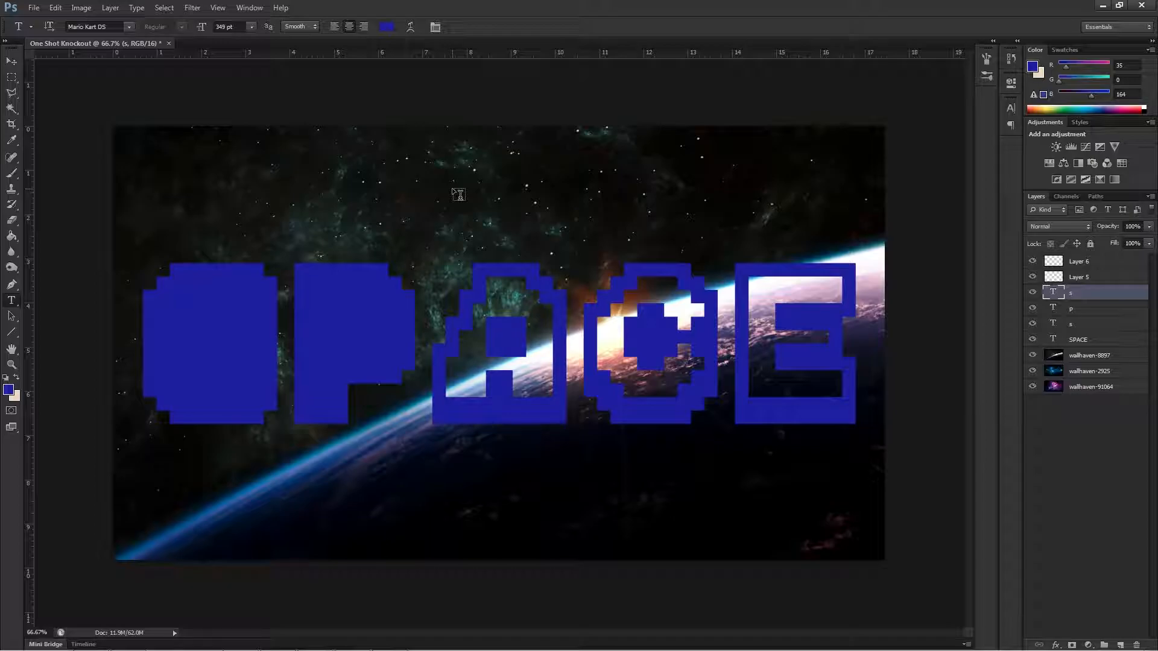
left_click(454, 189)
type("a")
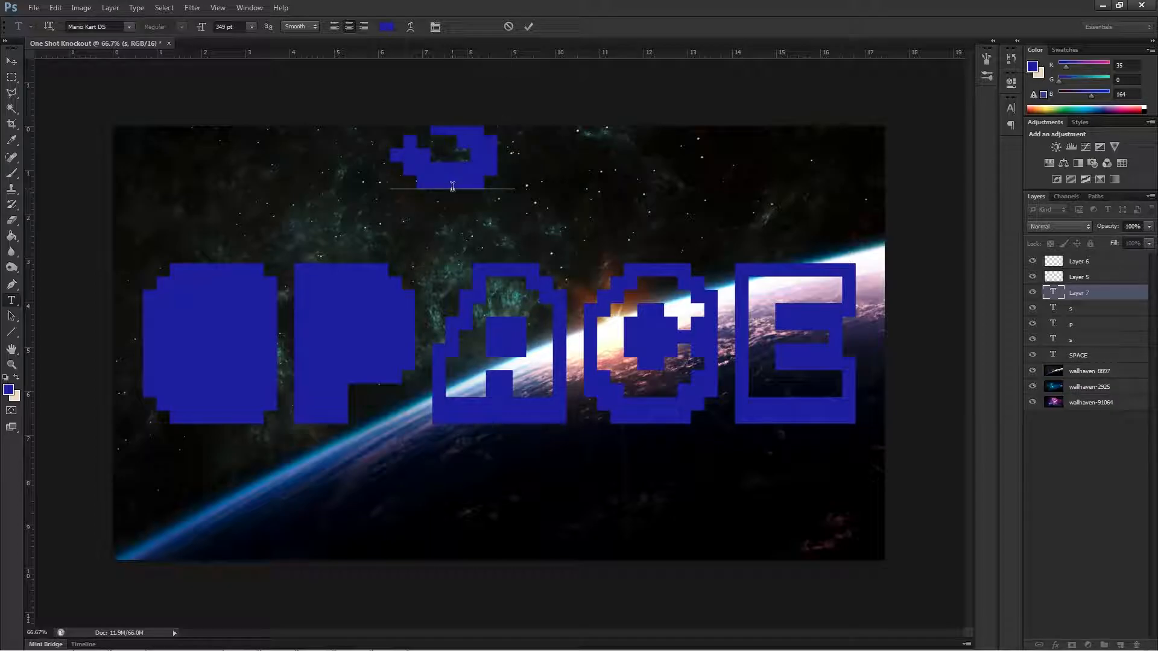
key("BackSpace")
type("a")
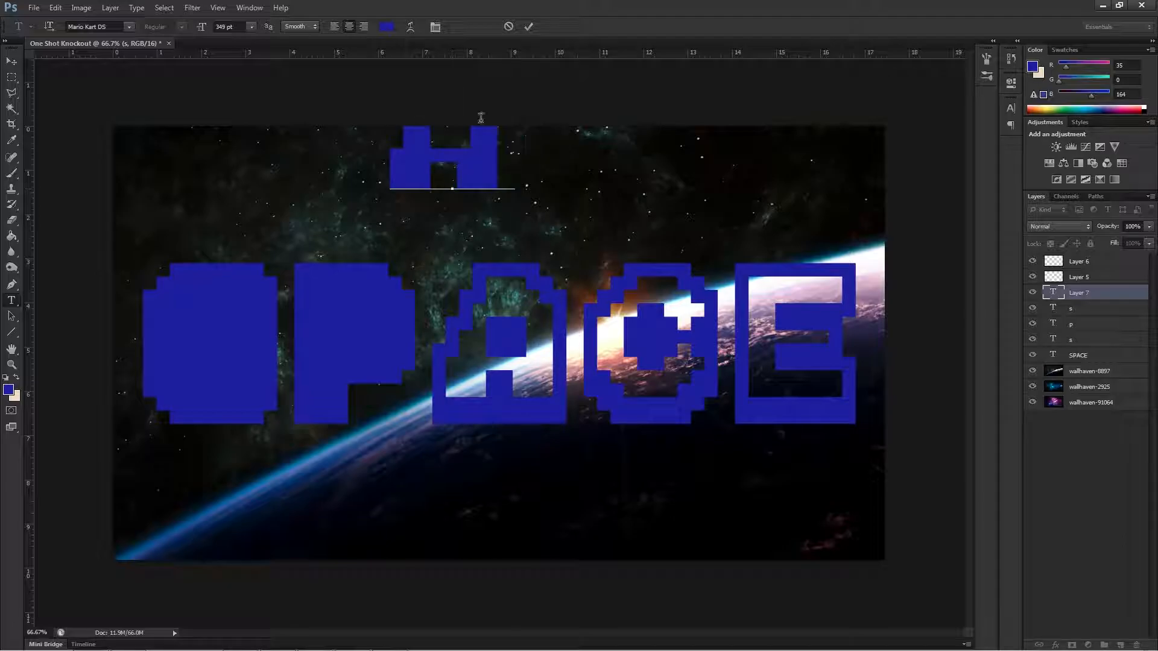
left_click(12, 62)
left_click_drag(459, 161, 512, 369)
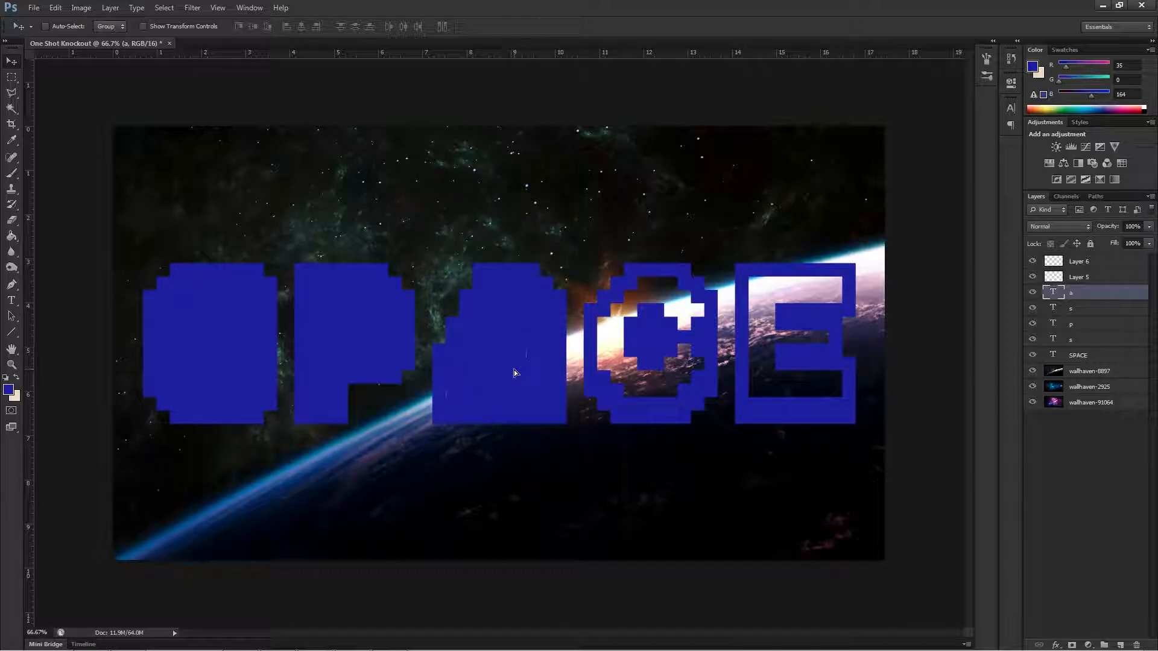
Add the letter c on Layer 5 and move it to fill the C outline of the SPACE text.
left_click(1086, 281)
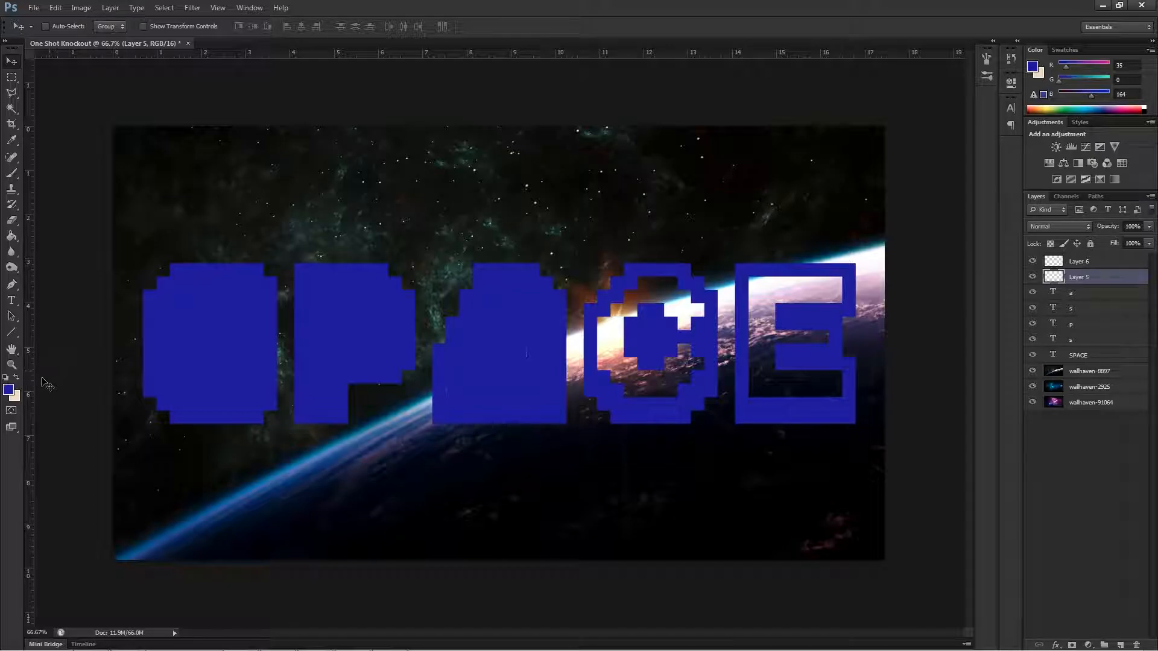
left_click(11, 300)
left_click(417, 211)
type("c")
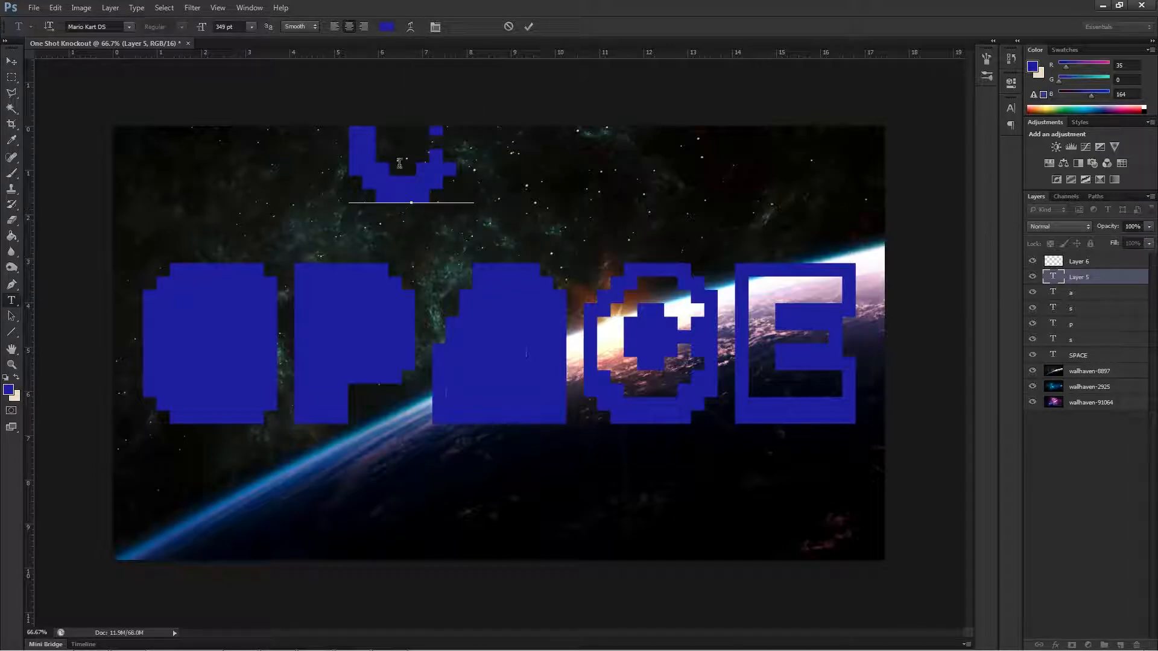
left_click(11, 61)
left_click_drag(336, 167, 621, 362)
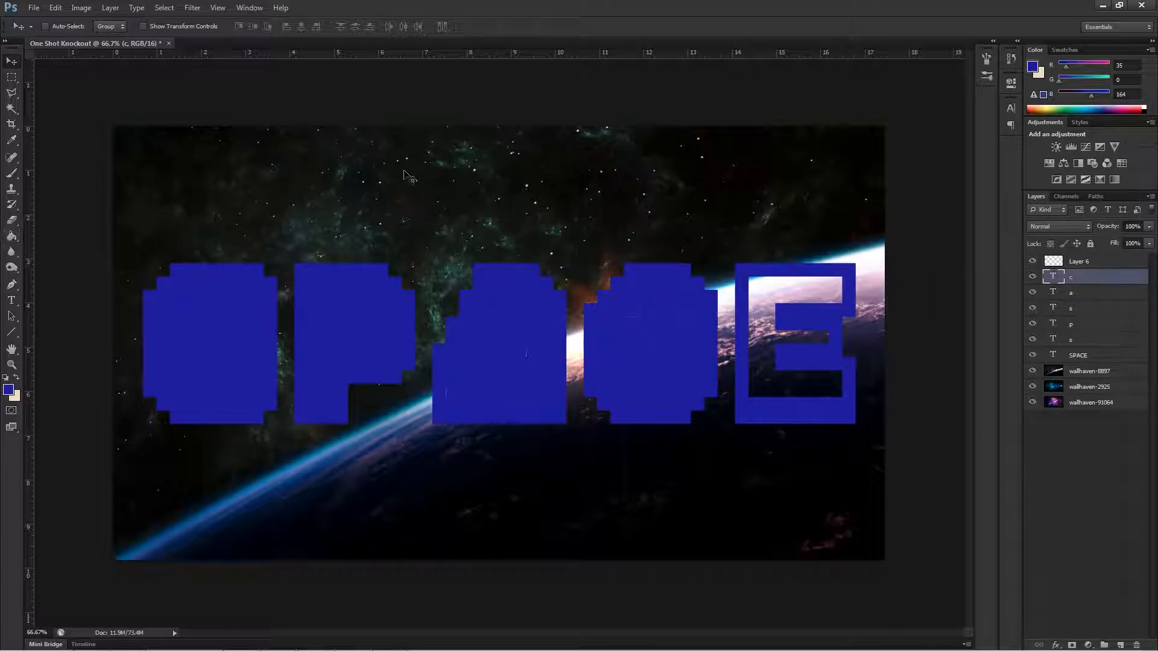
left_click(1090, 264)
left_click(11, 284)
left_click(11, 304)
left_click(560, 230)
type("e")
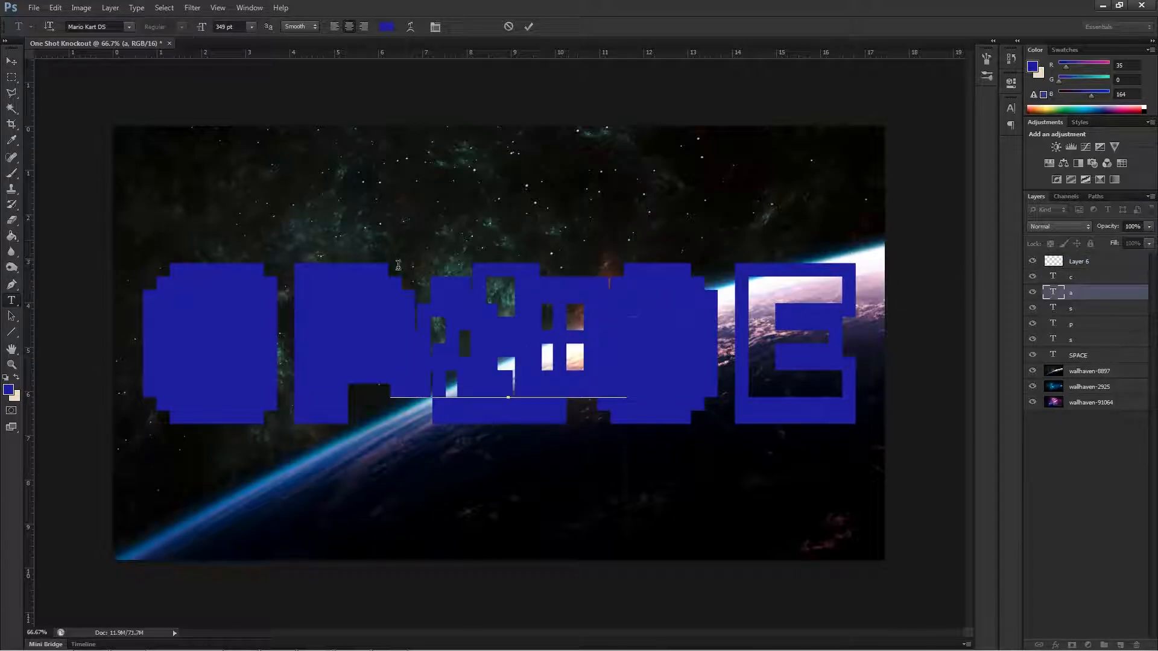
key("BackSpace")
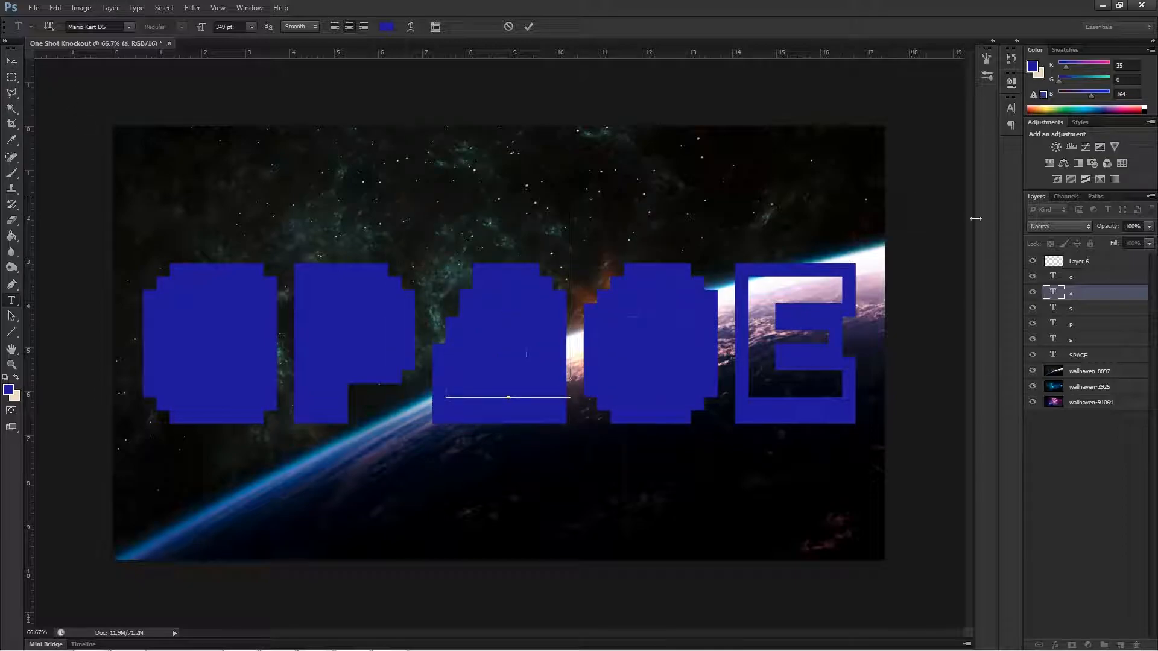
Add the letter e on Layer 6, move it into the E outline and nudge it to fit exactly.
left_click(1091, 263)
left_click(565, 152)
type("e")
left_click(12, 61)
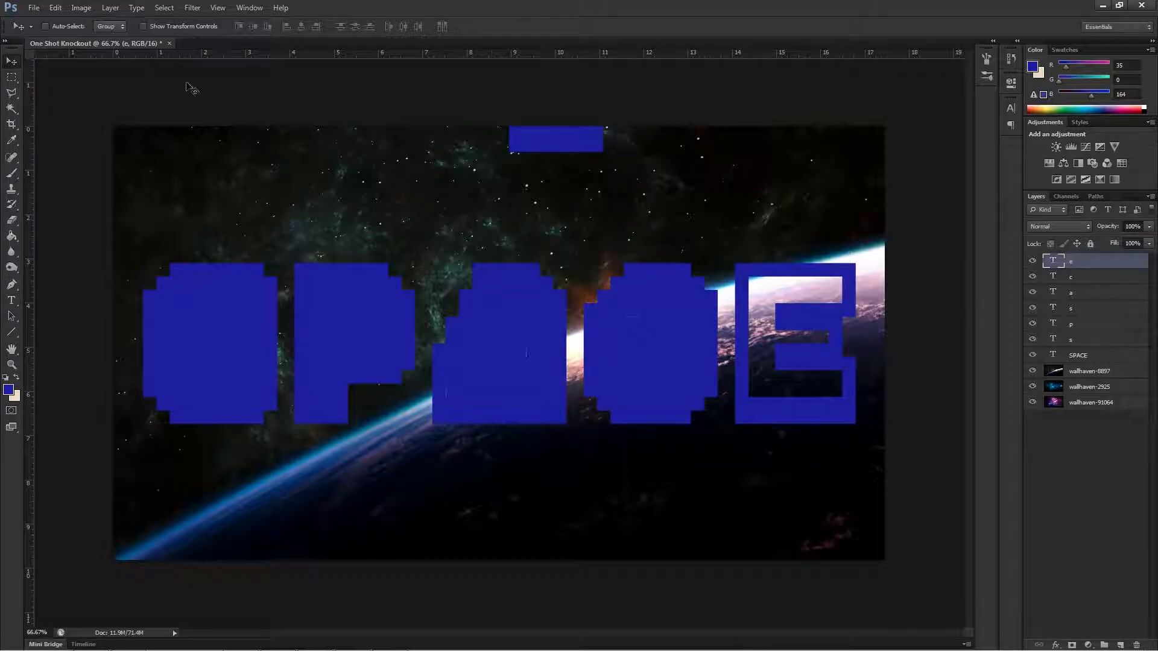
left_click_drag(558, 154, 793, 395)
key("Right")
key("Right")
key("Right")
key("Right")
key("Right")
key("Right")
key("Right")
key("Right")
key("Right")
key("Right")
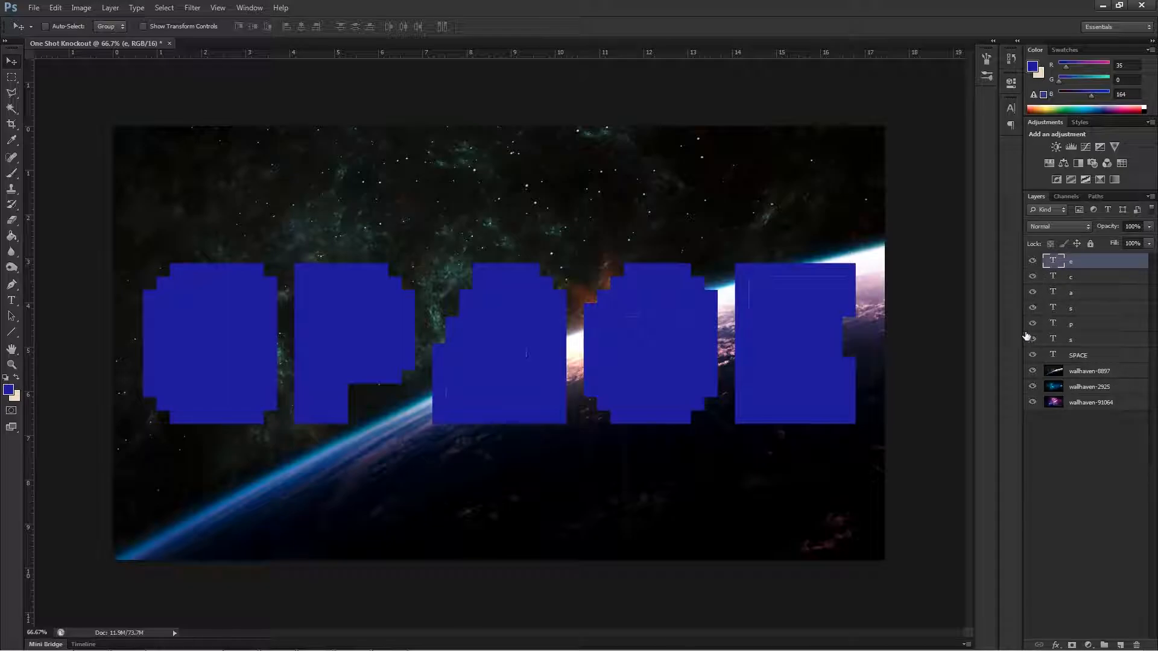
Hide the three wallhaven image layers and rasterize all the text layers together.
left_click(1032, 387)
left_click(1033, 371)
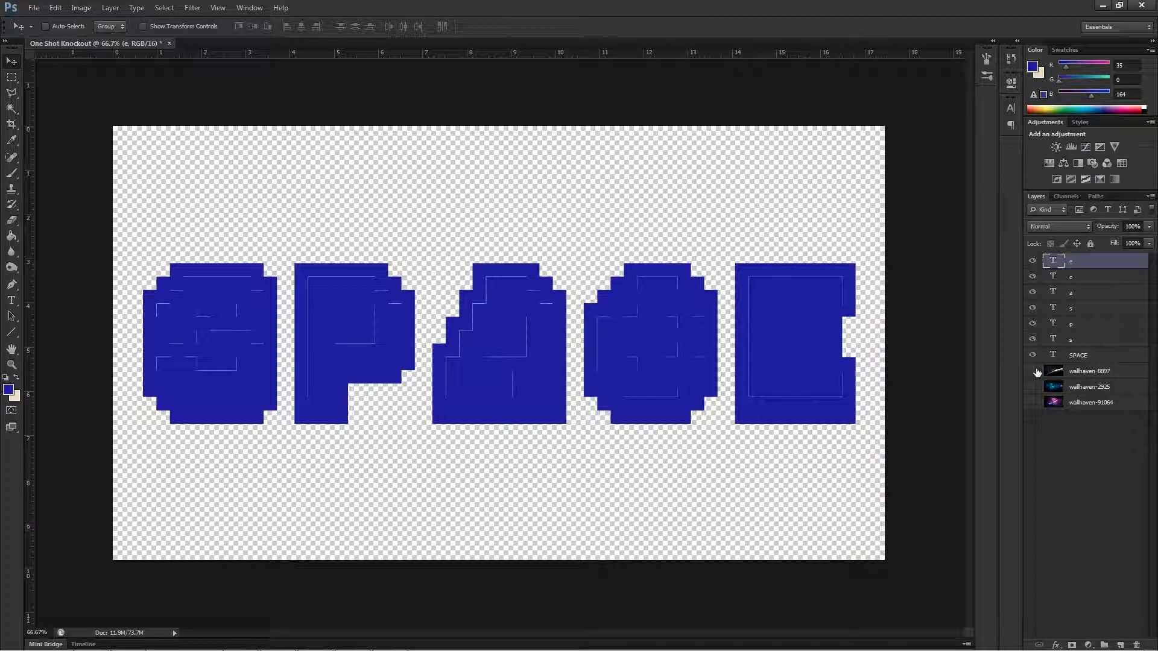
left_click(1071, 356)
left_click(1077, 264, "shift")
right_click(1080, 320)
left_click(1015, 320)
left_click(1061, 462)
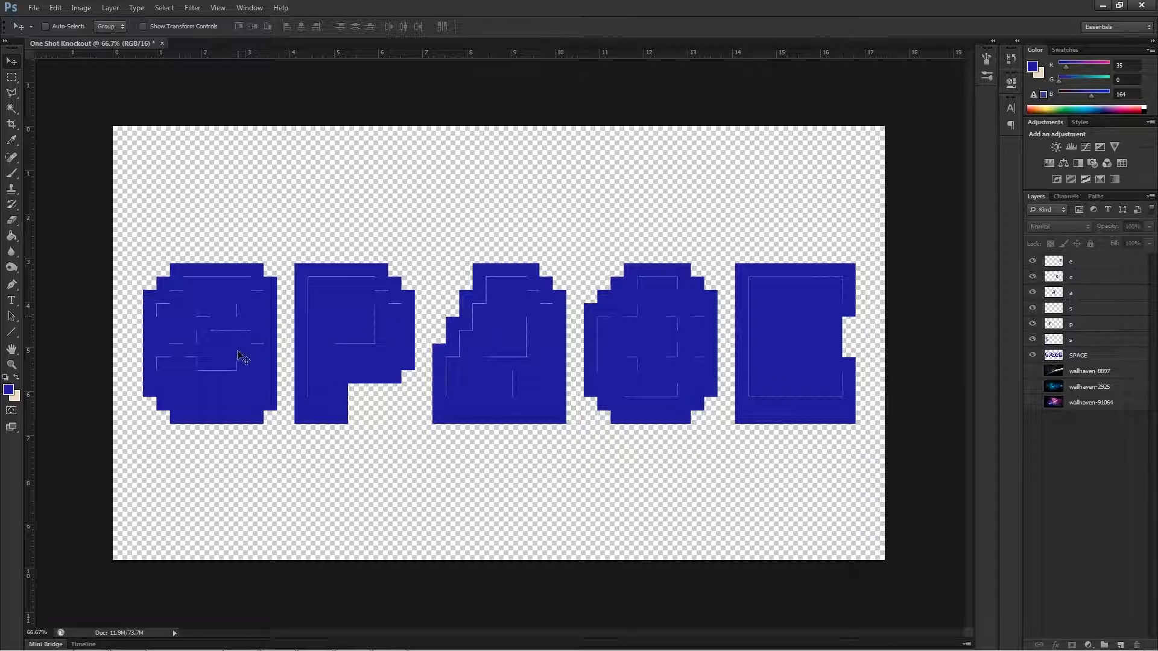
Hide the SPACE layer and merge the six single-letter layers above it into one layer.
left_click(235, 369)
left_click(582, 249)
left_click(1071, 339)
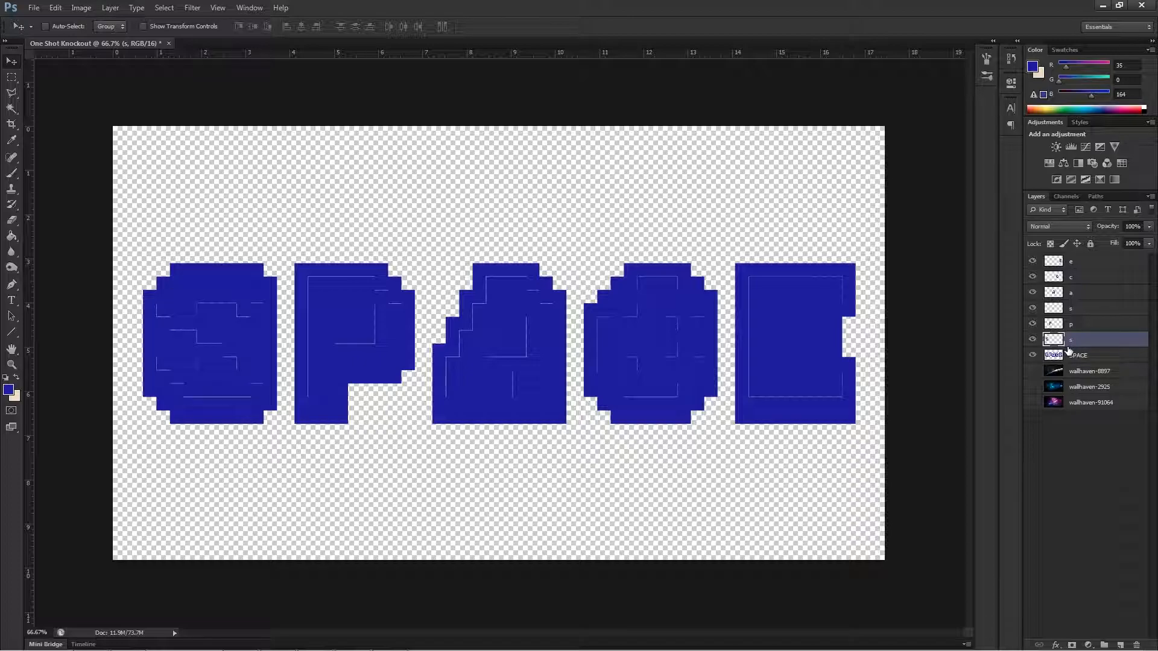
left_click(1032, 355)
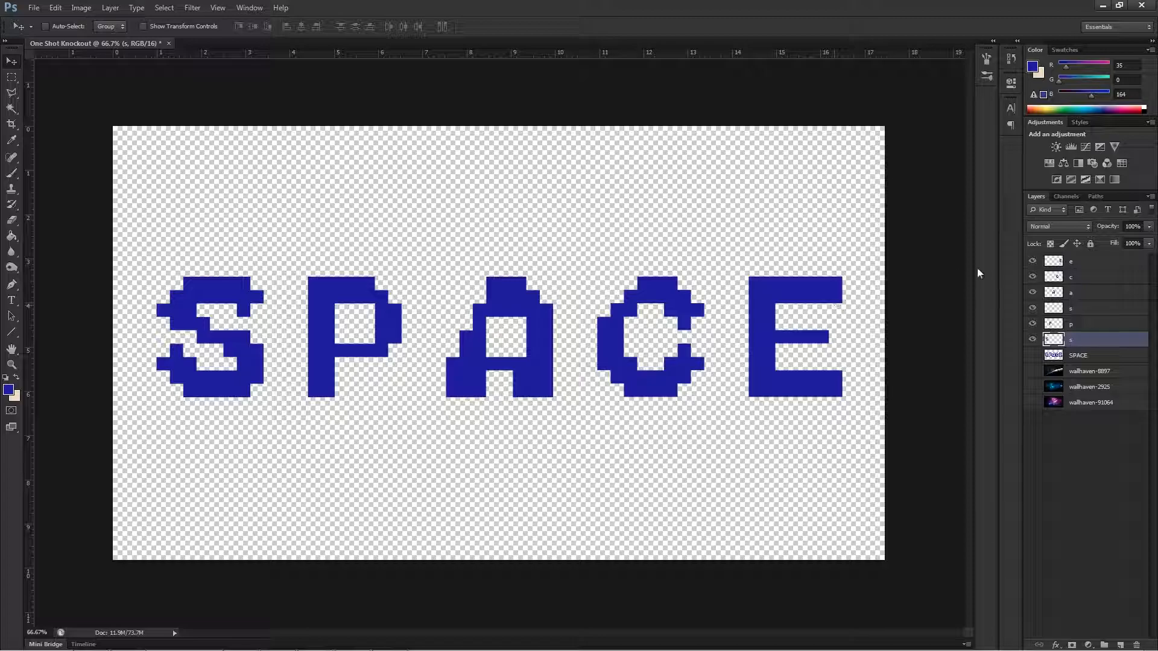
left_click(1079, 263, "shift")
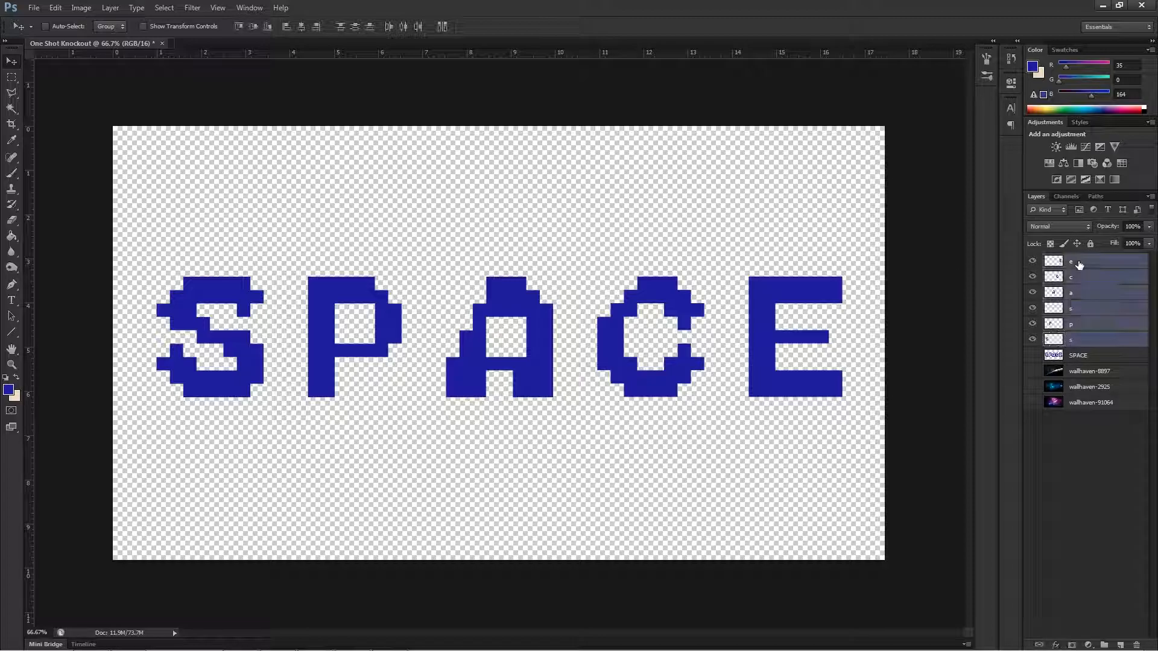
right_click(1079, 263)
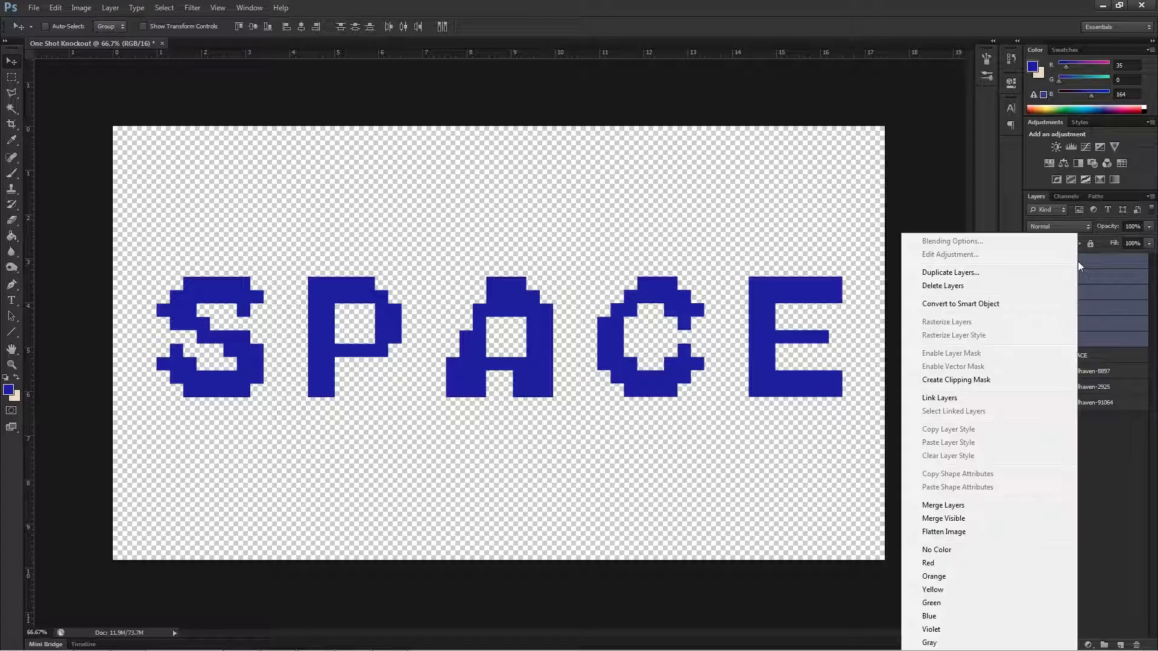
left_click(962, 506)
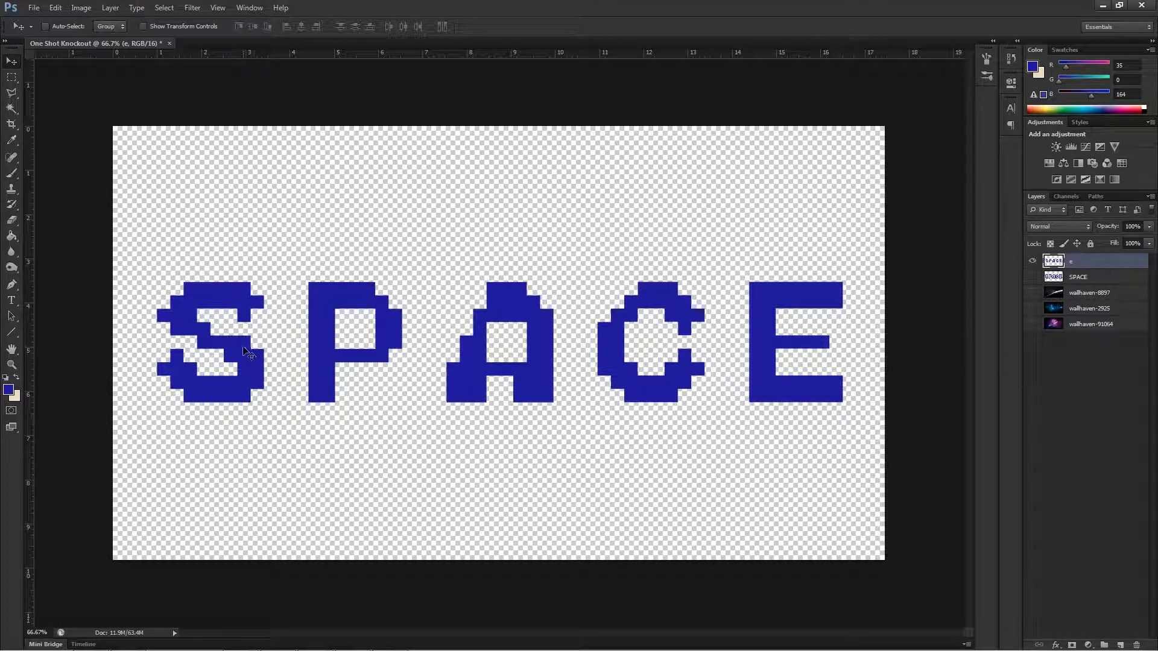
Try moving the merged letters towards the canvas's lower edge and undo the moves.
left_click_drag(313, 332, 291, 508)
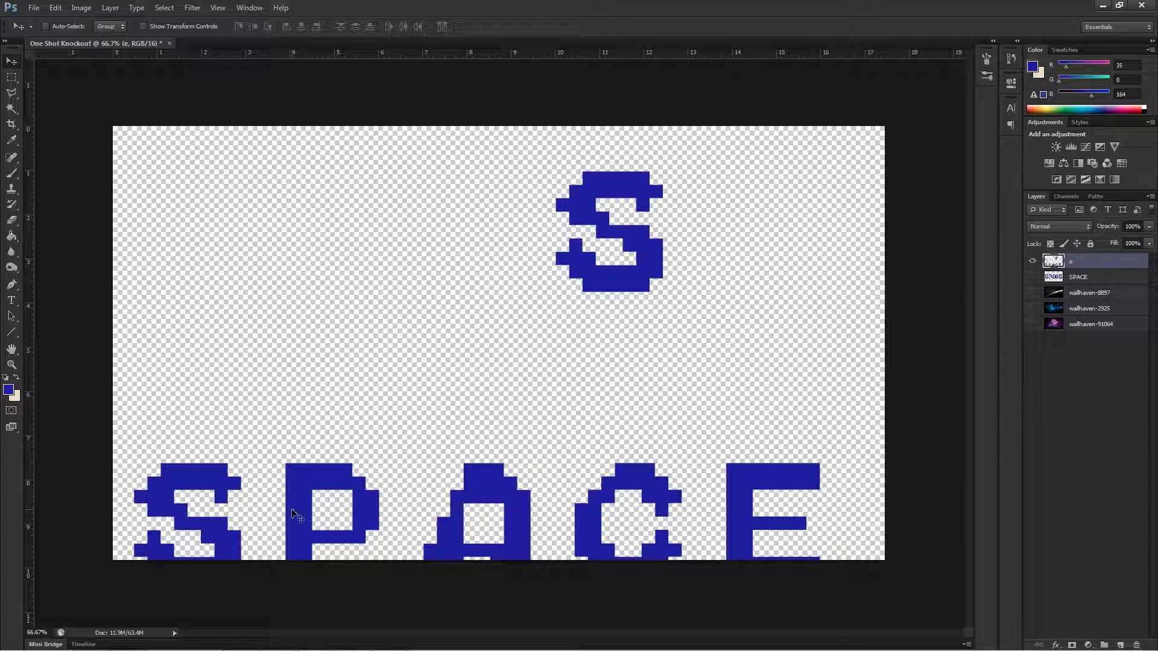
key("ctrl+z")
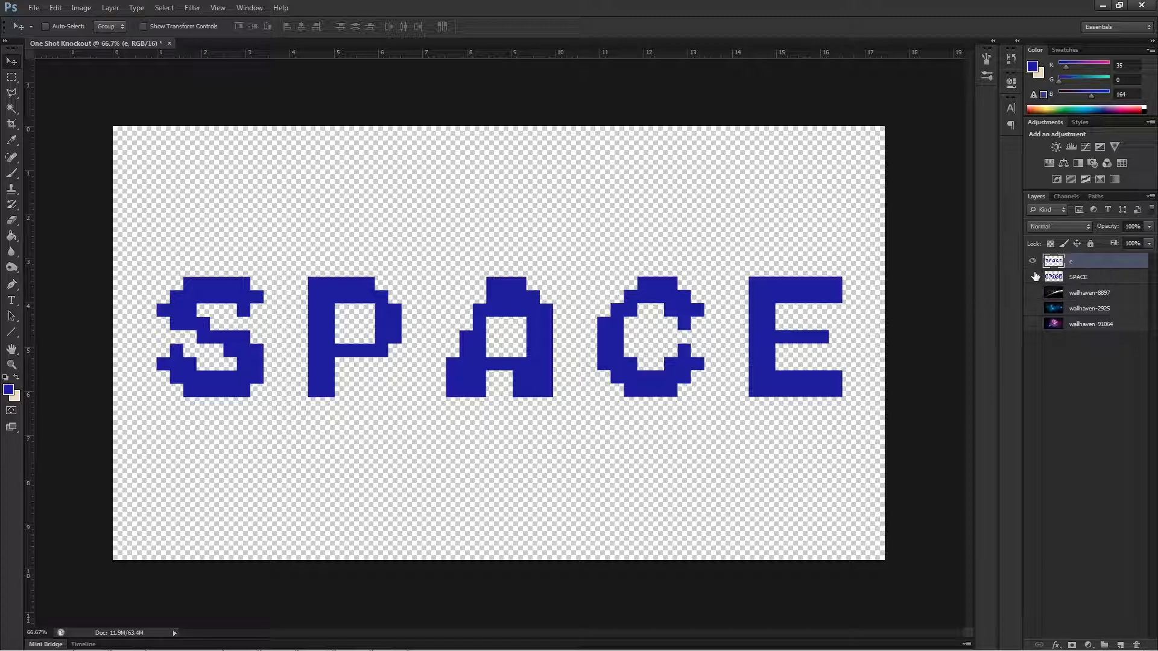
left_click_drag(662, 238, 658, 312)
key("ctrl+z")
Show the SPACE, wallhaven-8897 and wallhaven-91064 layers, keep wallhaven-2925 hidden, and select the wallhaven-8897 layer.
left_click(1032, 277)
left_click(1032, 277)
left_click(1033, 277)
left_click_drag(1032, 293, 1030, 366)
left_click(1033, 312)
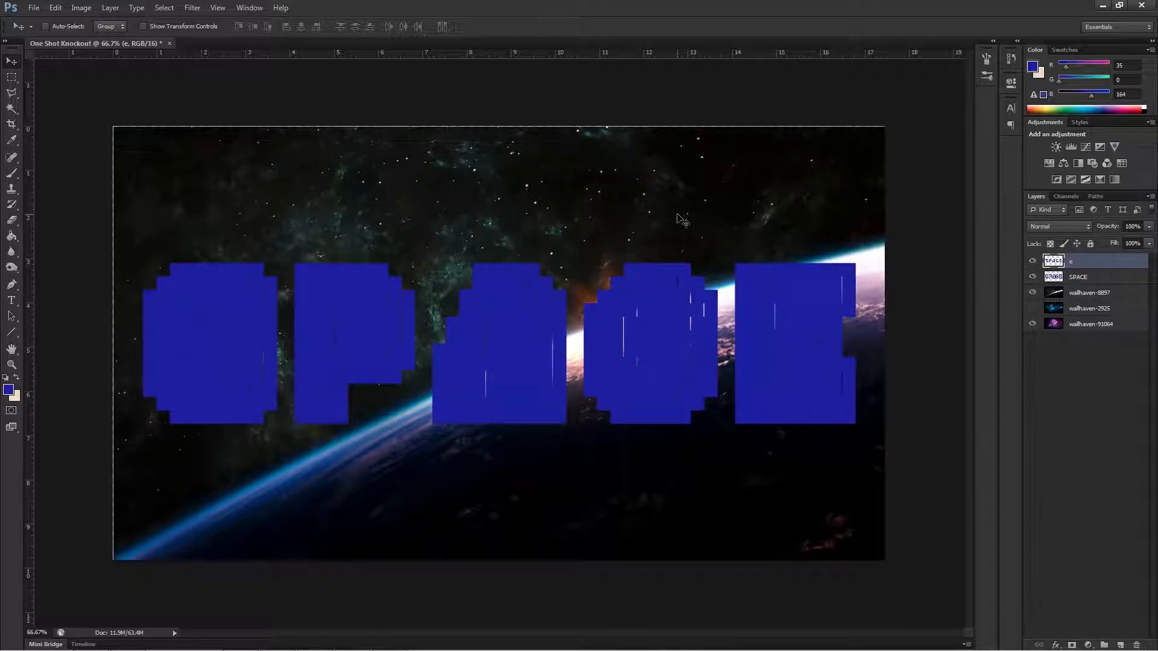
left_click(1088, 295)
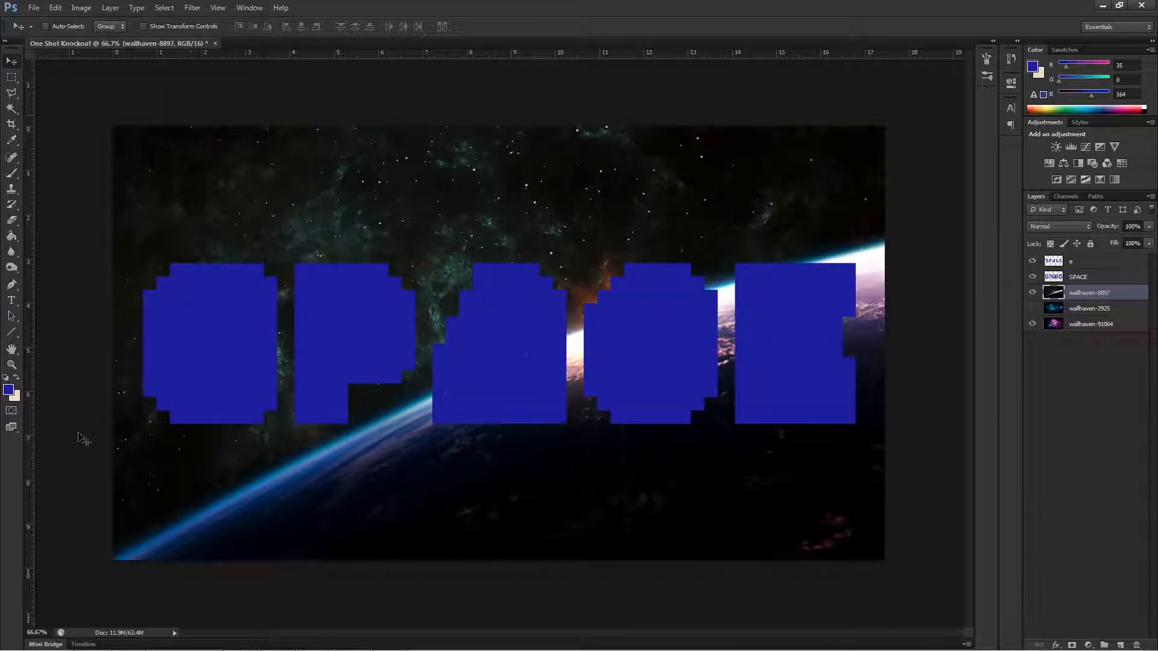
Toggle the wallhaven-2925 and wallhaven-8897 layers to preview the stacked backgrounds, leaving all three wallhaven layers shown.
left_click(1111, 310)
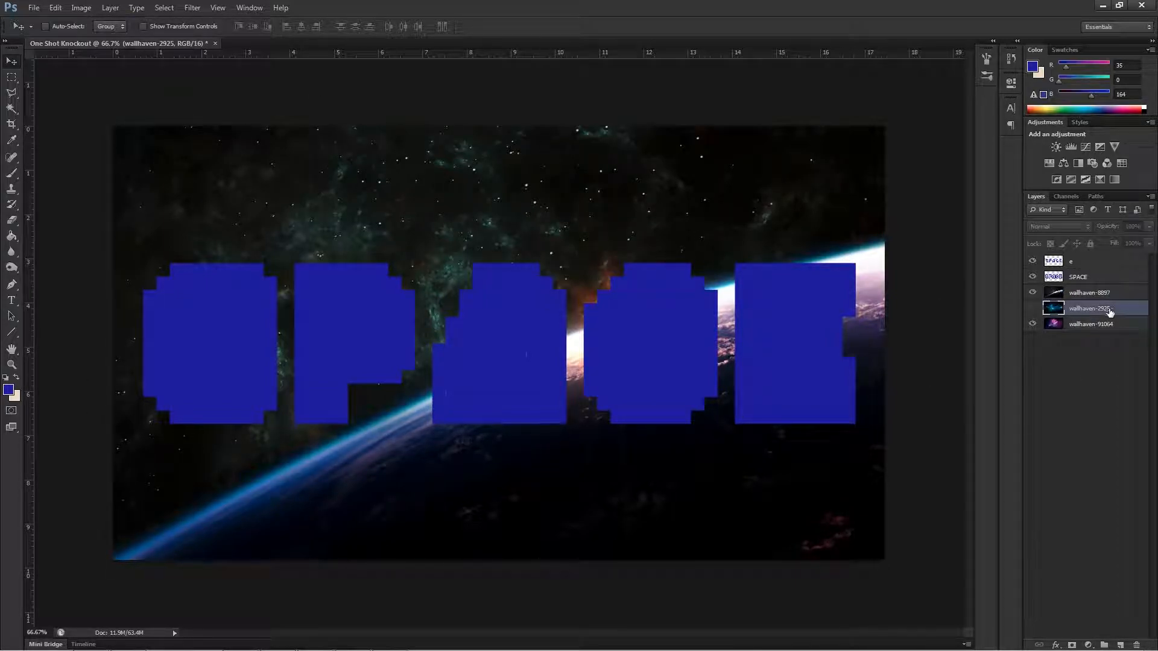
left_click(1033, 309)
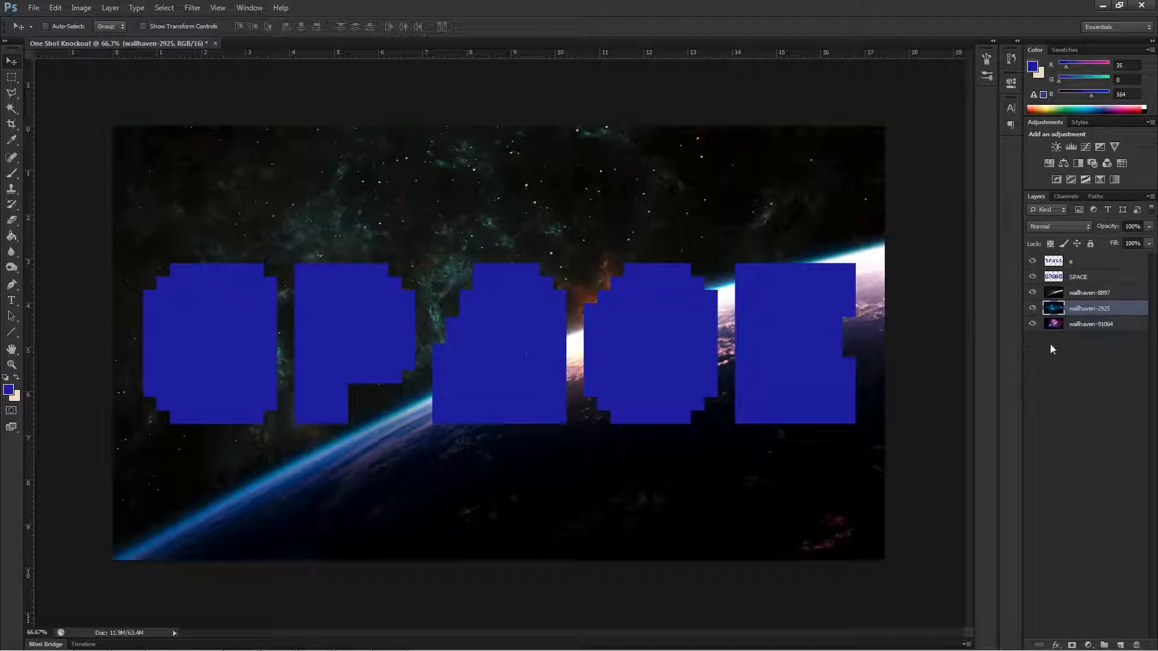
left_click(1033, 294)
left_click(1032, 294)
left_click(1033, 308)
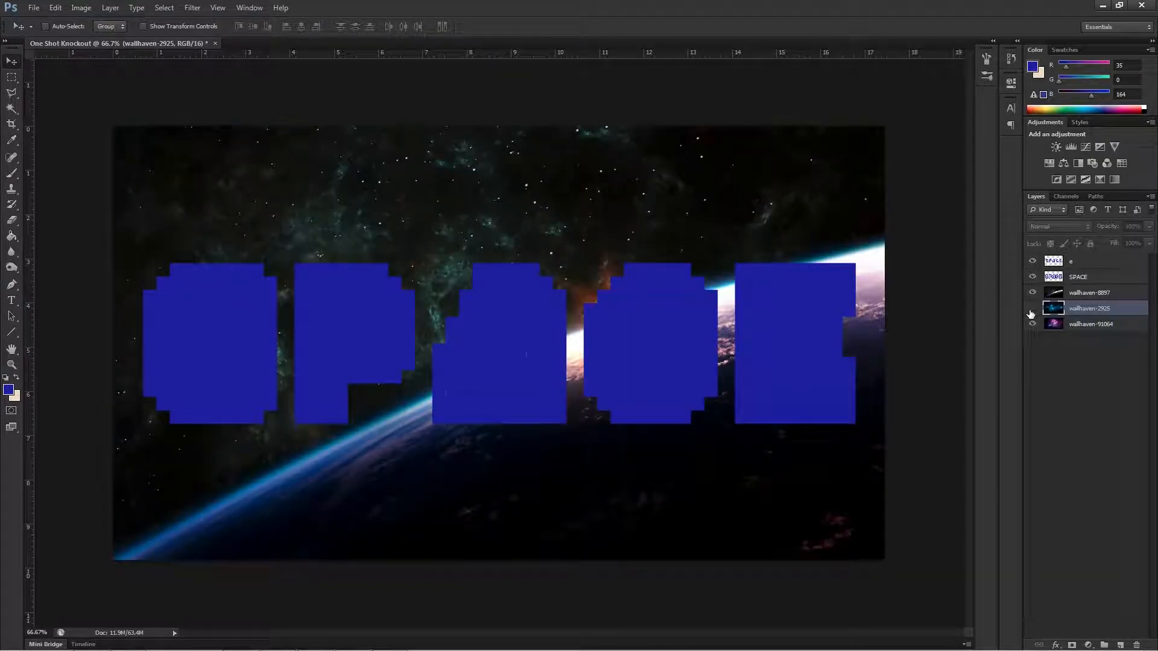
left_click(1033, 294)
left_click(1082, 327)
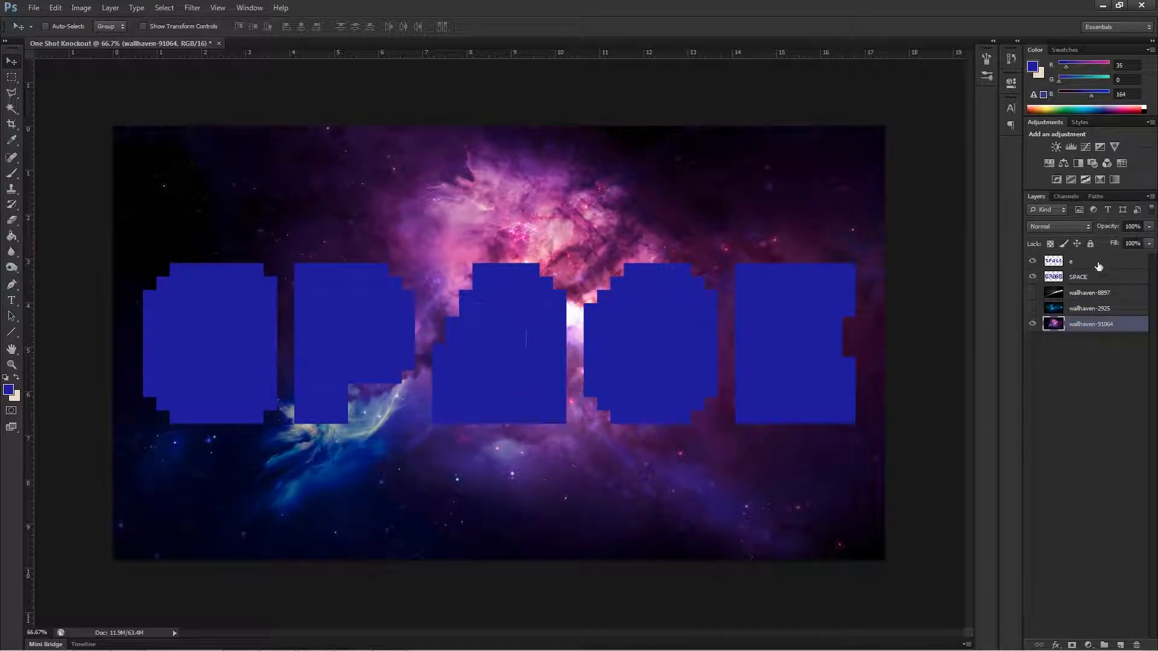
left_click(1033, 309)
left_click(1032, 292)
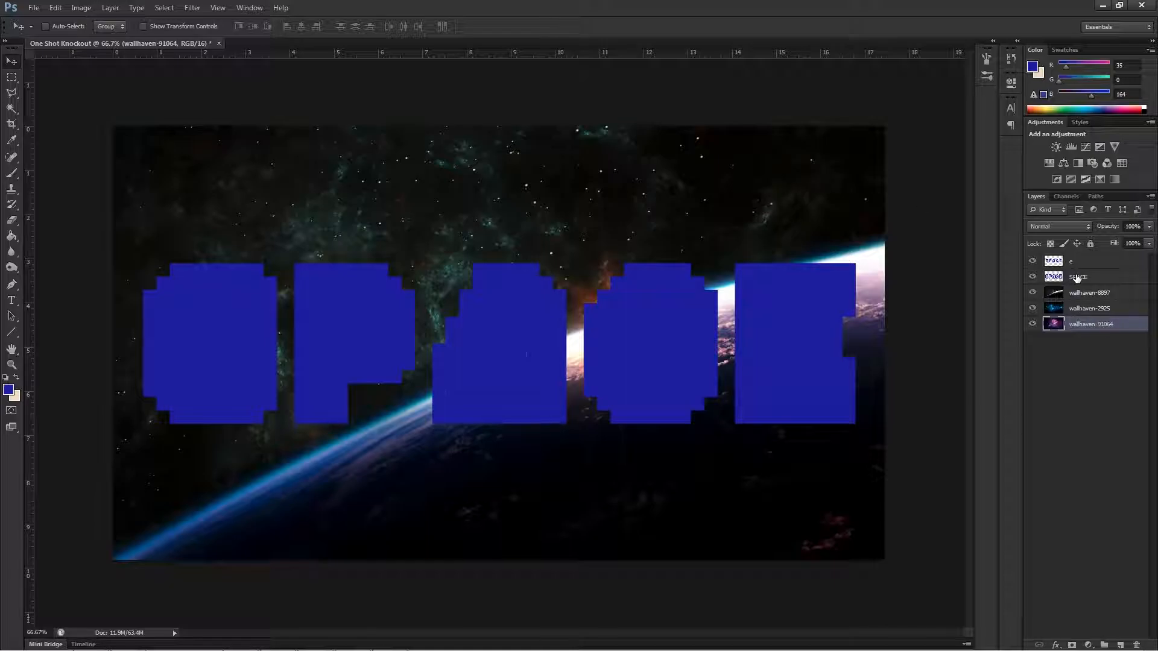
Place the merged letter layer between wallhaven-8897 and wallhaven-2925, and group the SPACE layer with wallhaven-8897.
left_click_drag(1079, 278, 1090, 300)
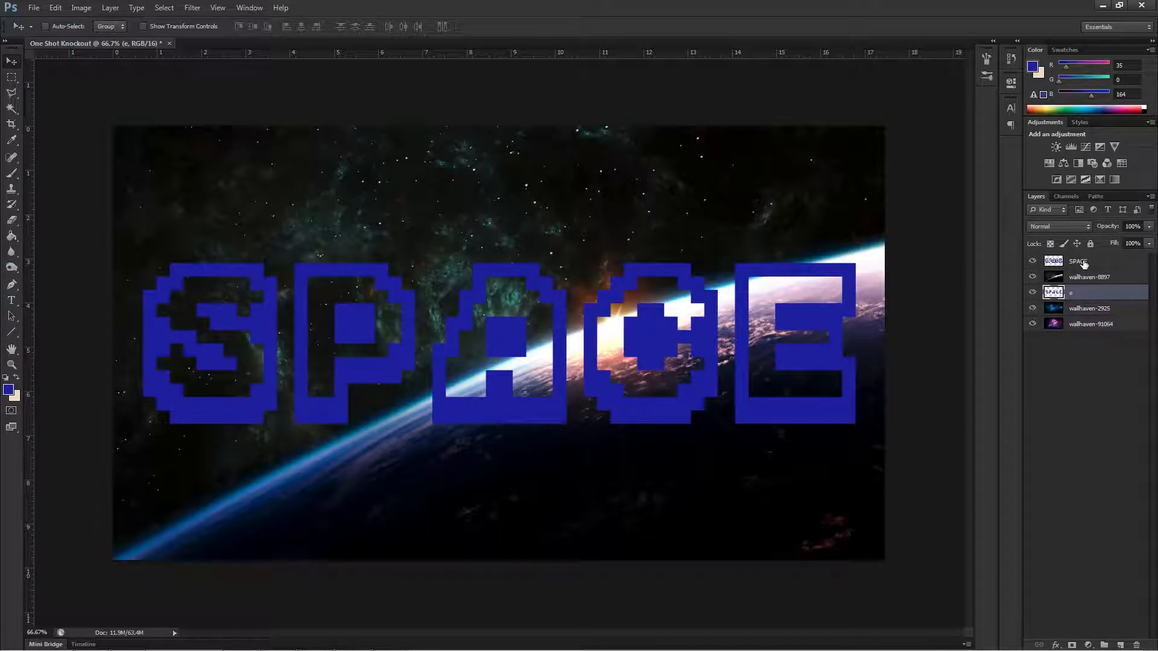
left_click(1084, 263)
left_click(1085, 277, "shift")
right_click(1086, 277)
left_click(1130, 427)
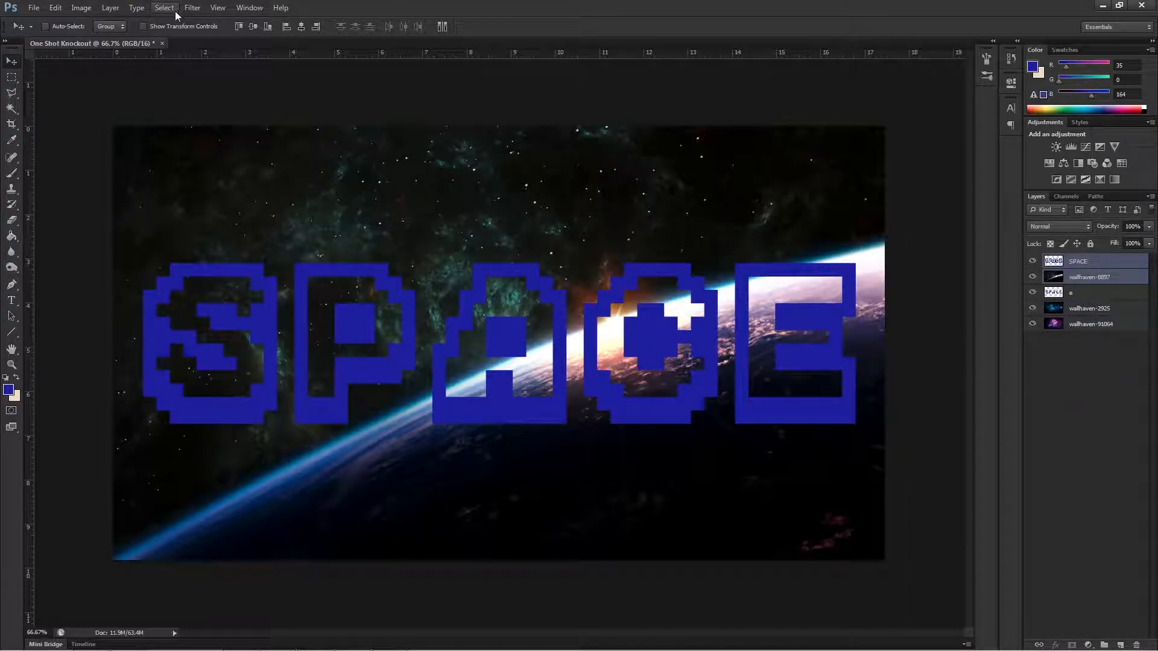
left_click(110, 8)
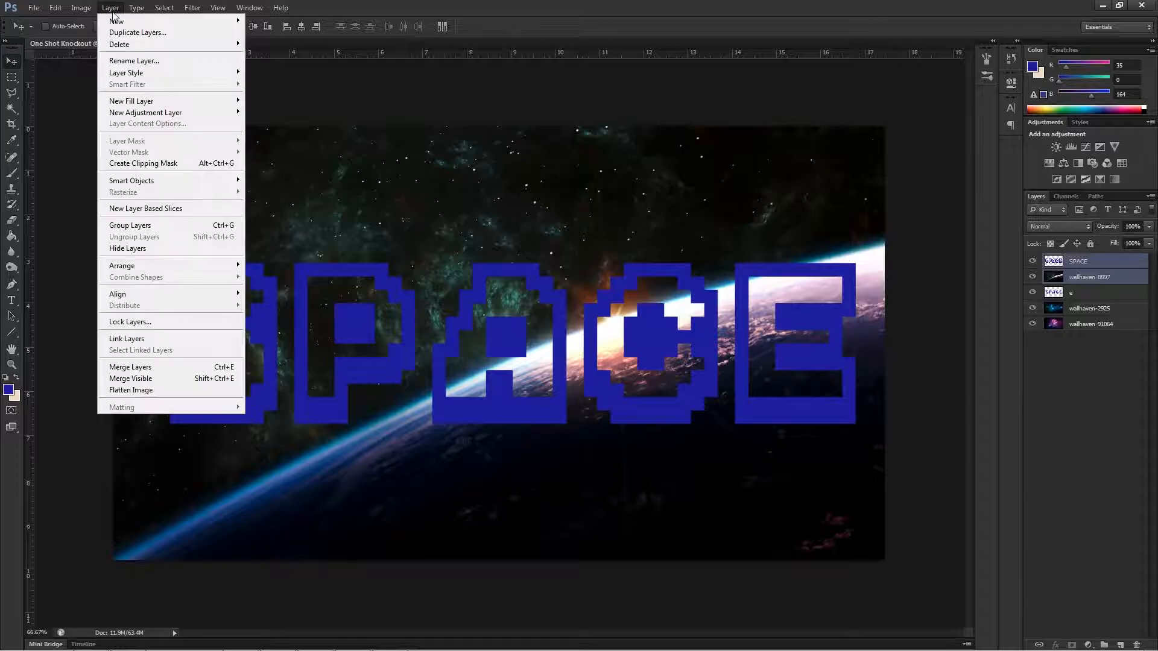
left_click(146, 225)
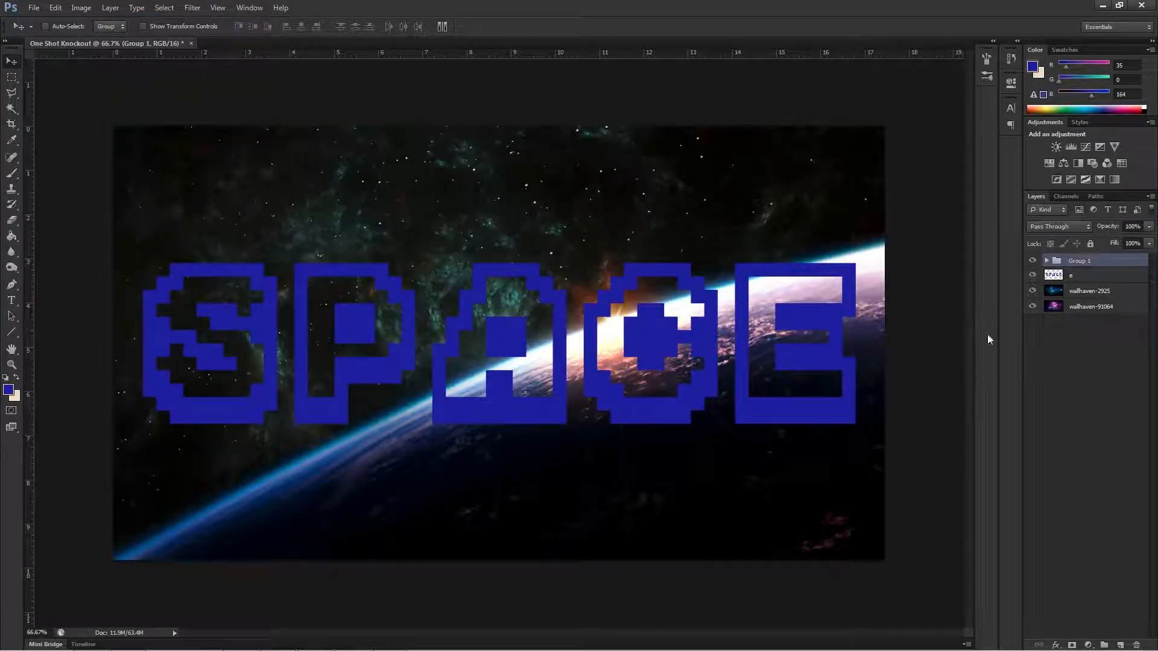
Group the merged letter layer with wallhaven-2925 and expand both layer groups.
left_click(1076, 294)
left_click(1077, 278, "shift")
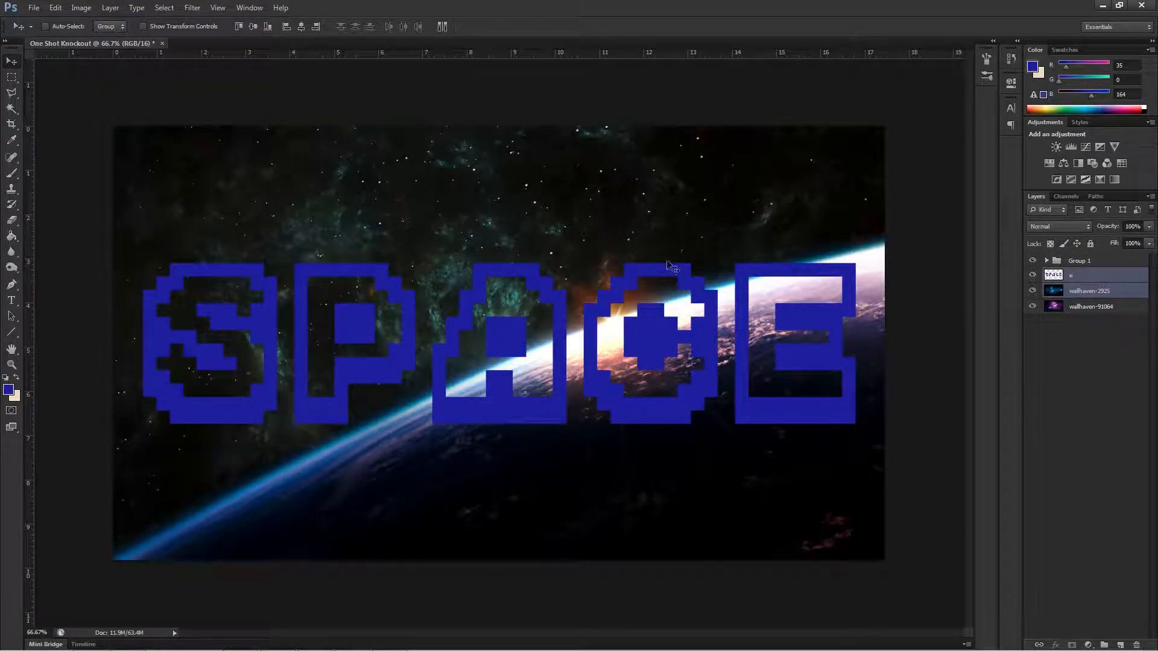
left_click(111, 8)
left_click(143, 164)
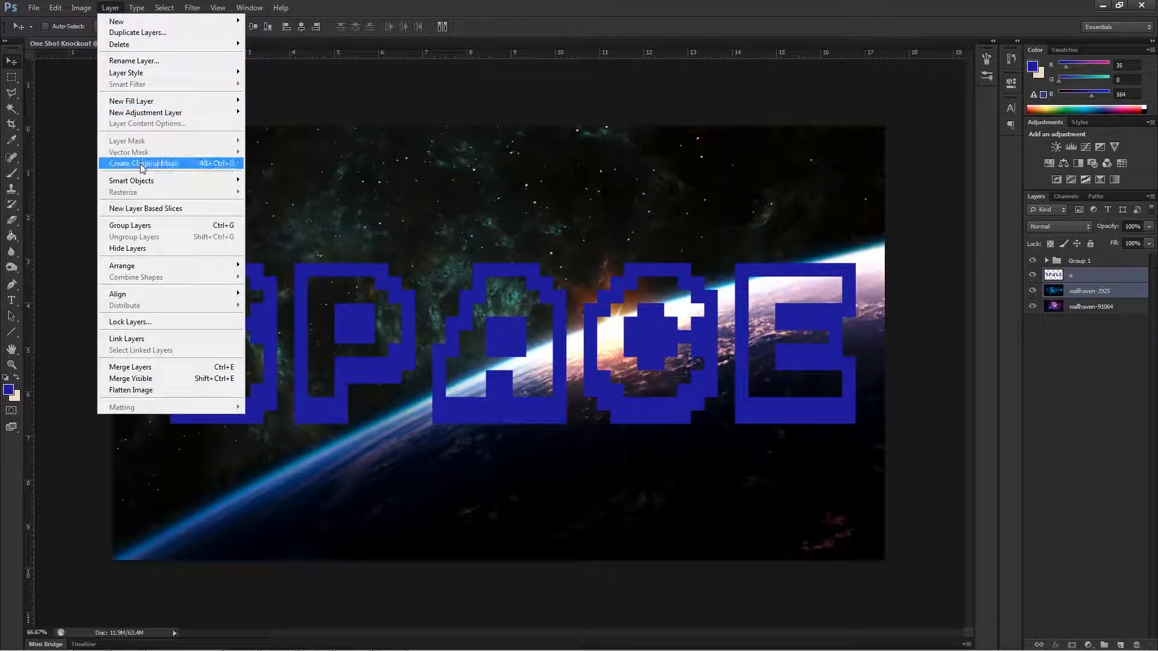
left_click(144, 226)
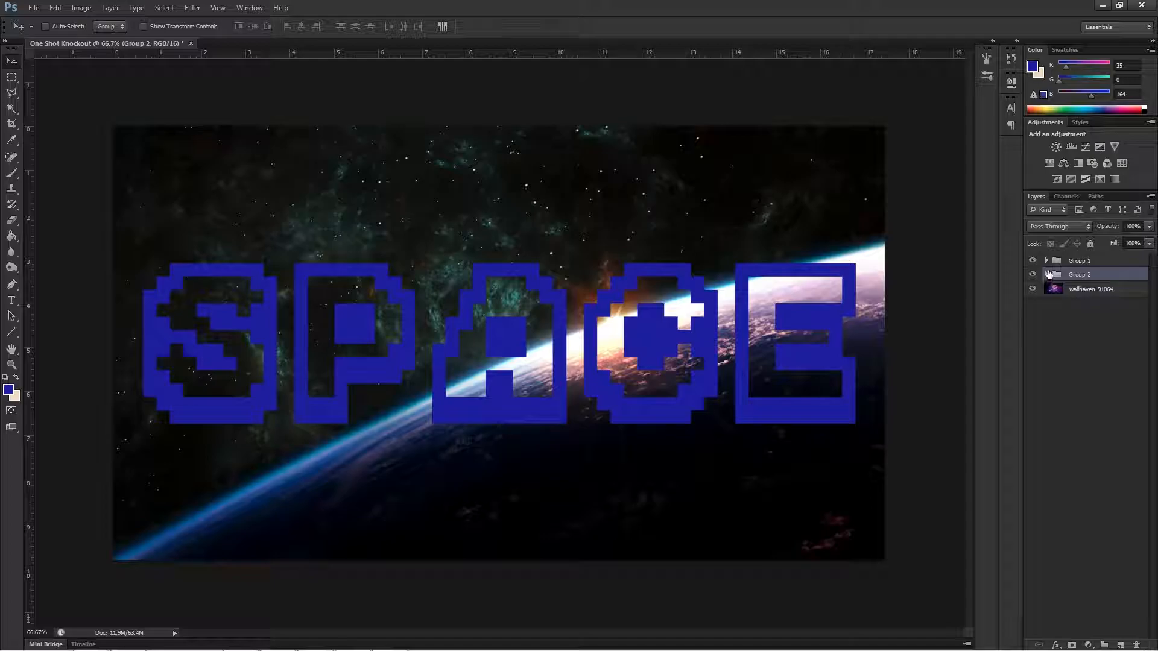
left_click(1047, 275)
left_click(1047, 260)
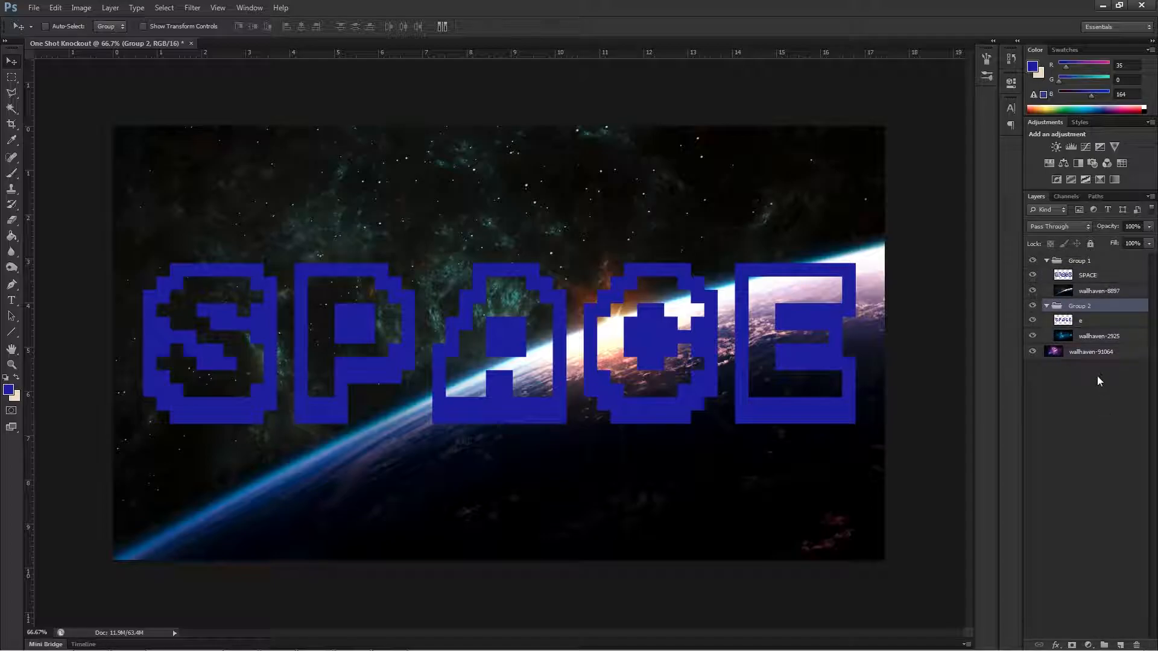
Set the SPACE layer's blending options to a Shallow knockout with 0% fill opacity, keeping the blend mode Normal.
left_click(1088, 276)
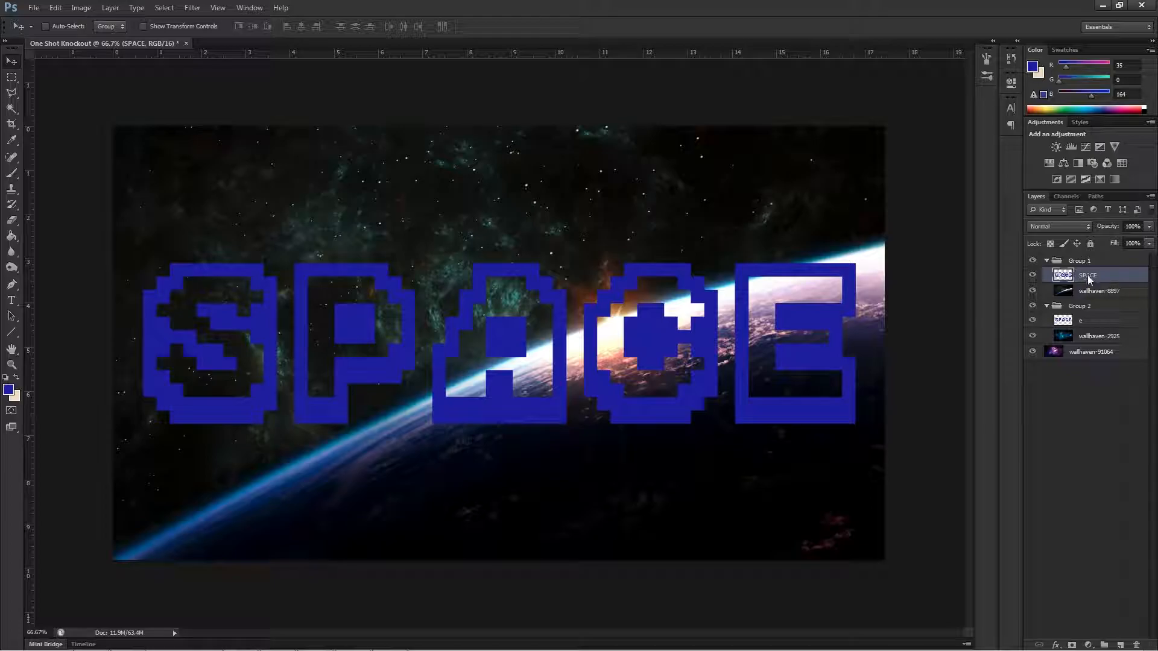
right_click(1089, 280)
left_click(977, 244)
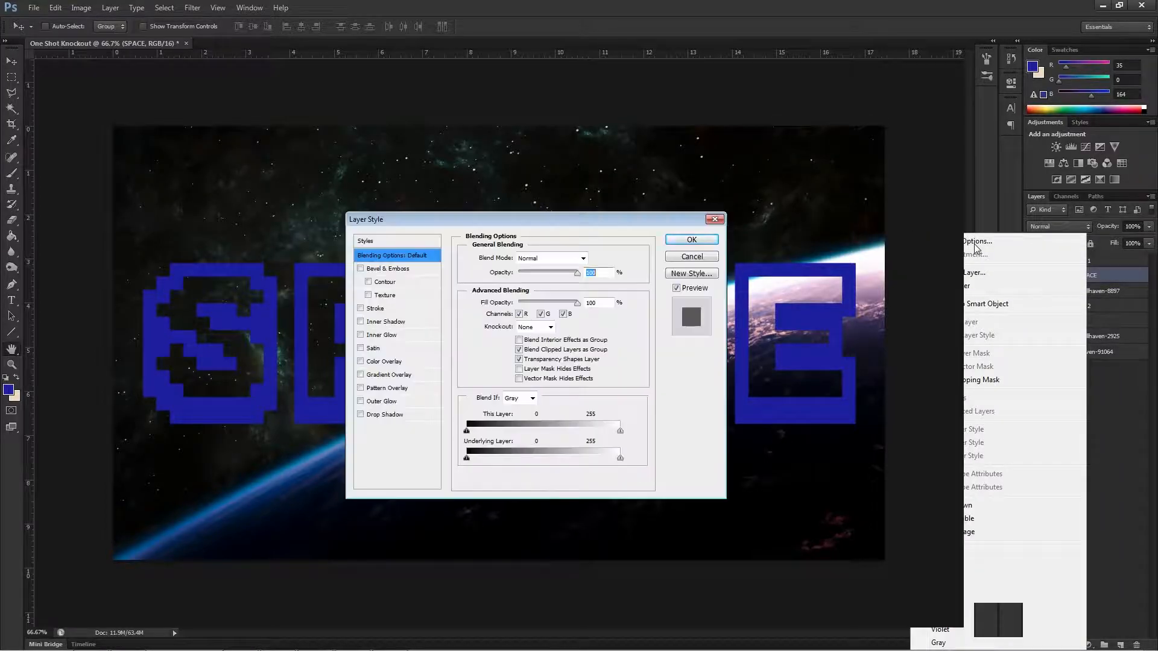
left_click(567, 260)
left_click(620, 249)
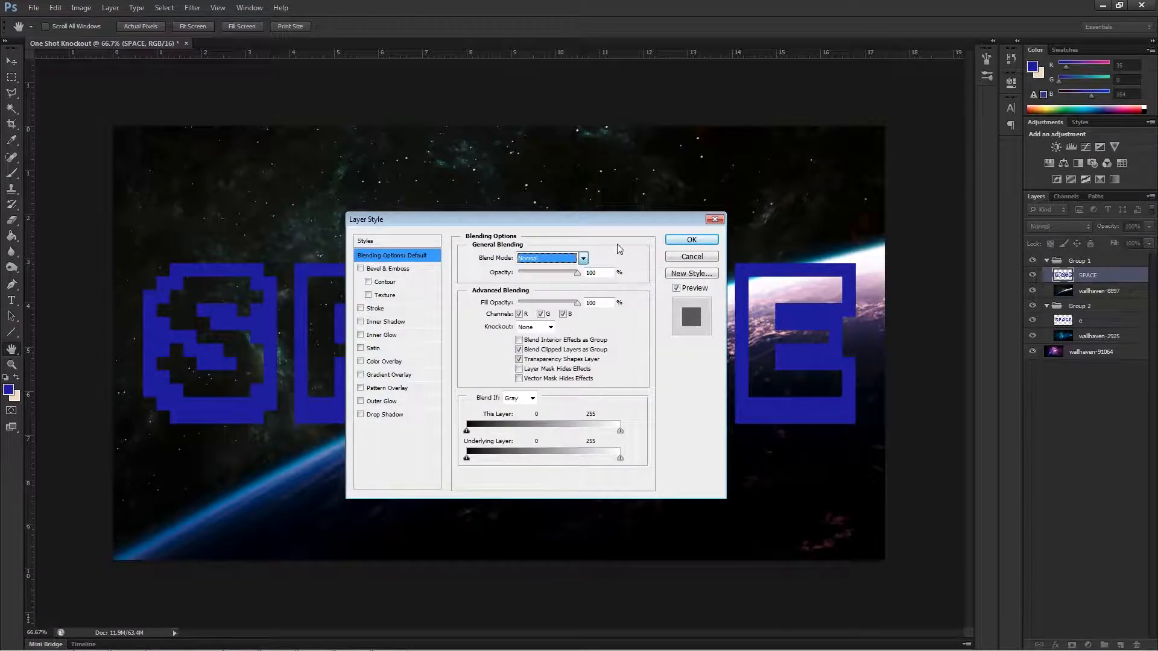
left_click(550, 329)
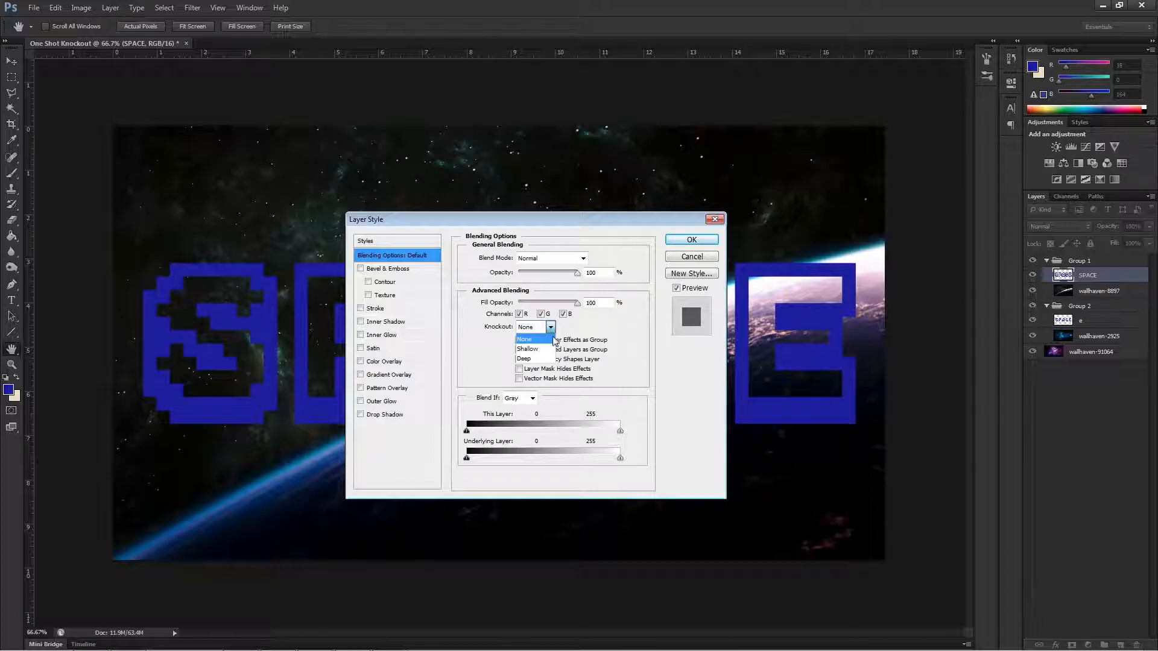
left_click(551, 349)
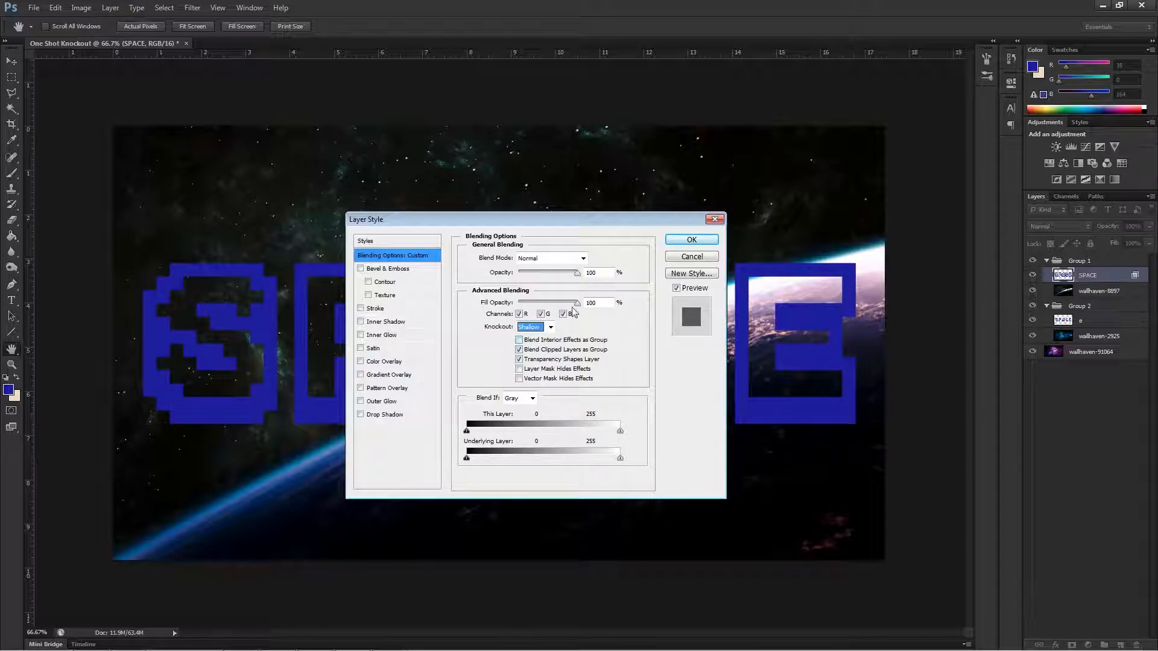
left_click_drag(576, 306, 501, 308)
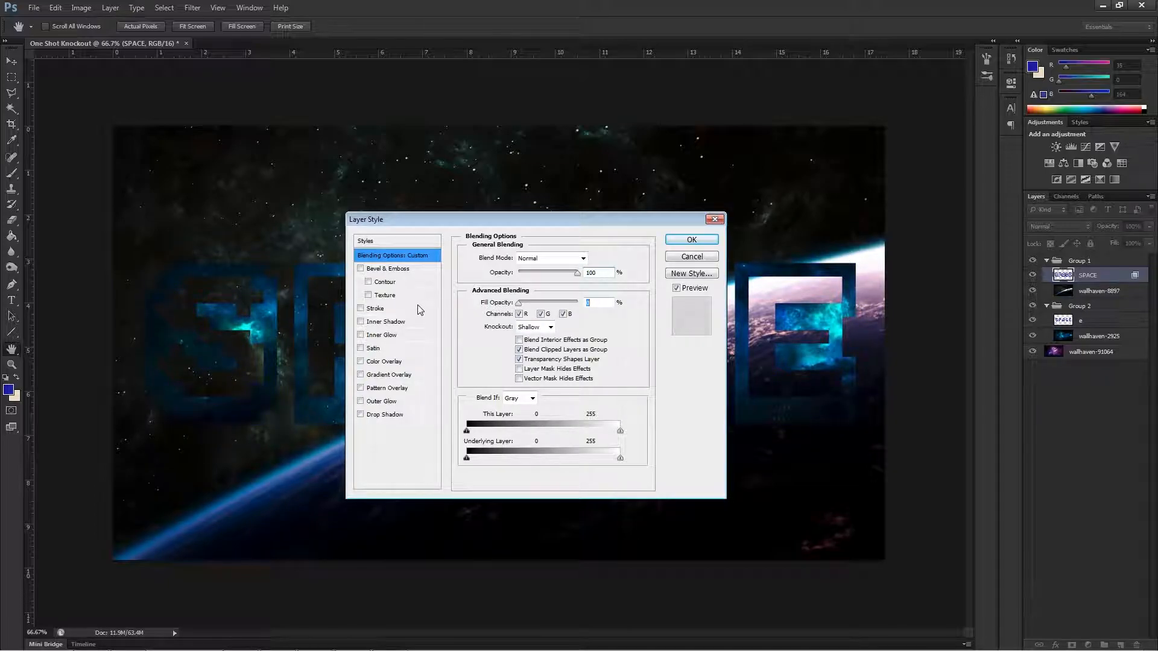
left_click_drag(536, 219, 755, 488)
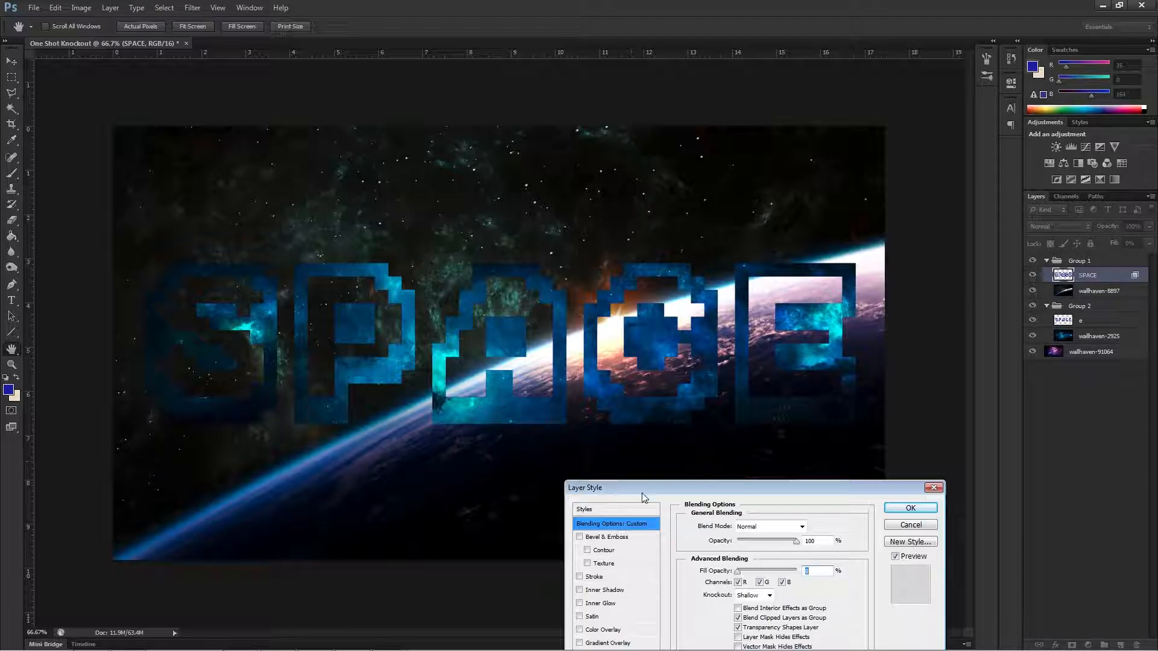
left_click_drag(662, 487, 430, 236)
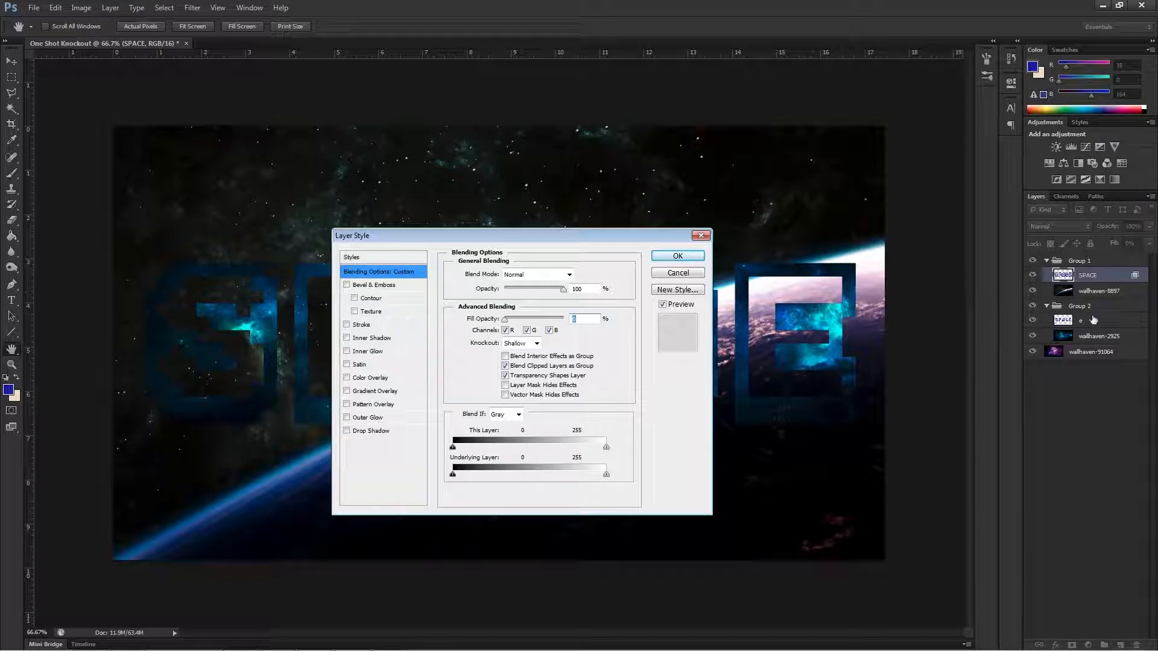
left_click(677, 256)
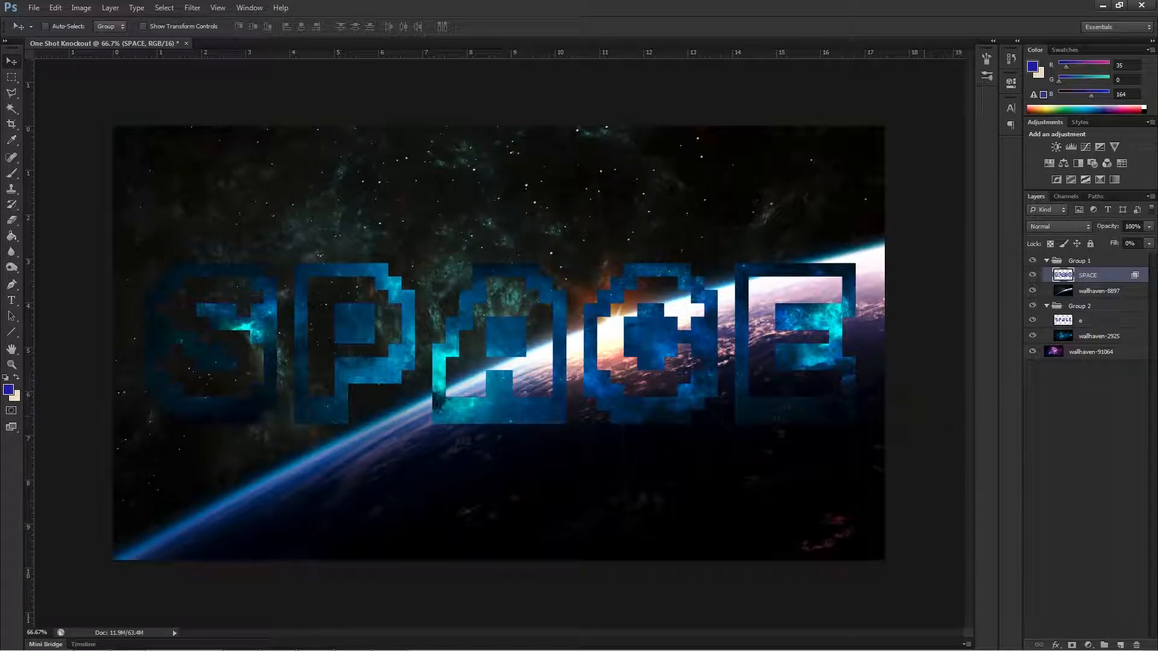
Give the merged letter layer in Group 2 a Shallow knockout with 0% fill opacity.
left_click(1084, 321)
right_click(1085, 321)
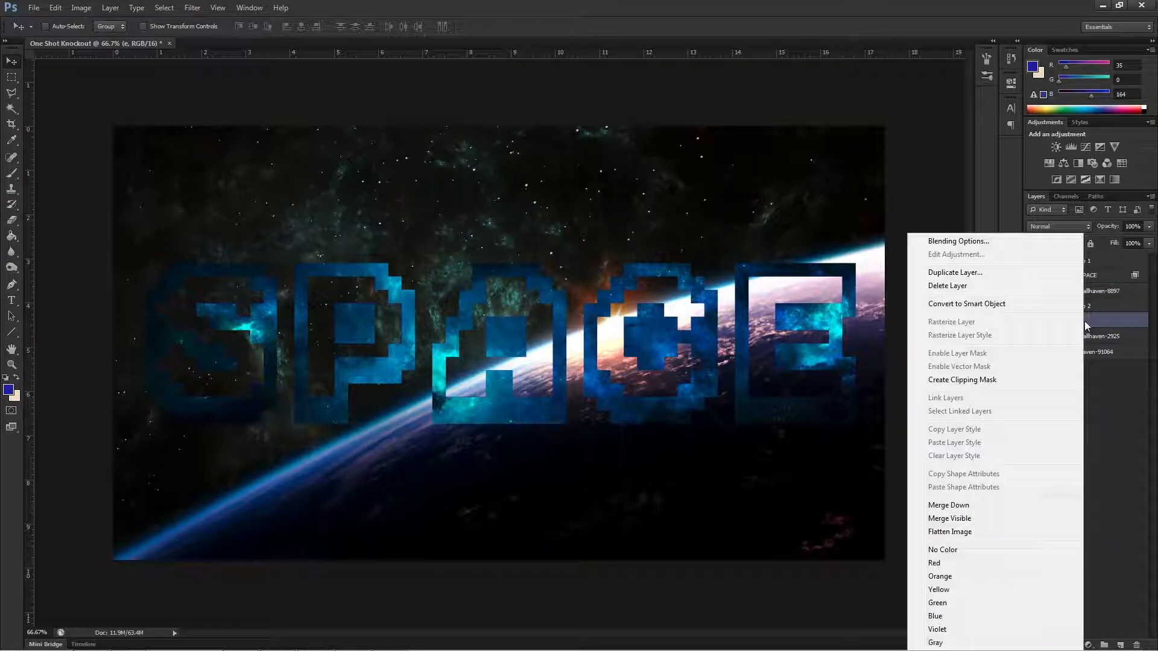
left_click(1006, 244)
left_click(525, 345)
left_click(514, 366)
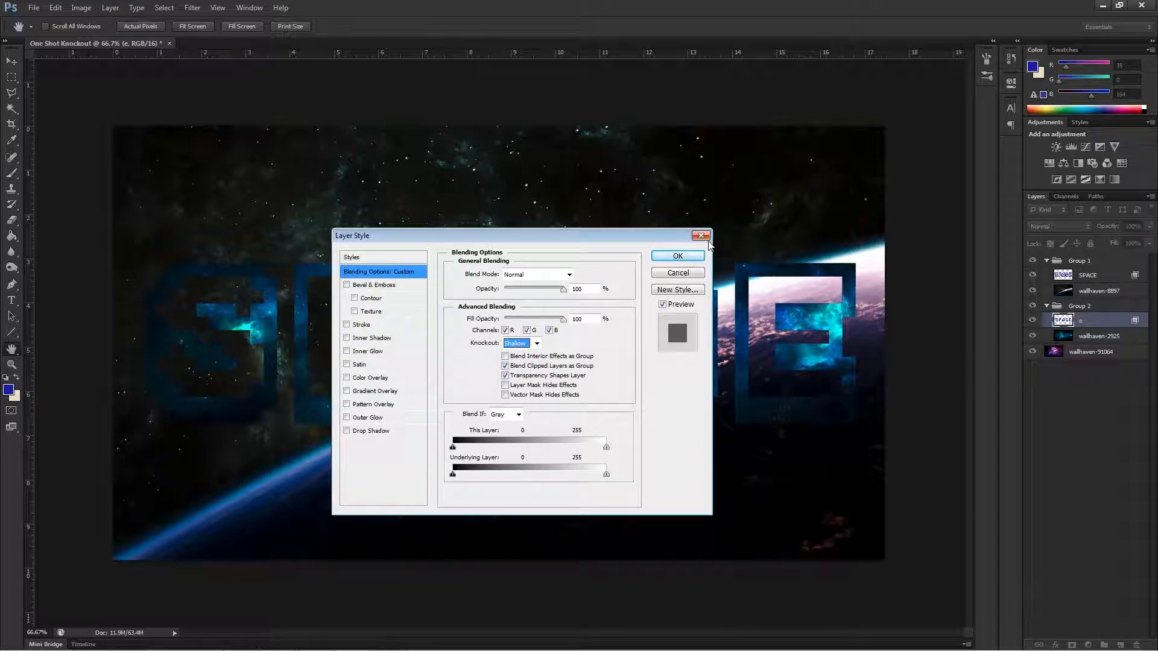
left_click(688, 263)
left_click(675, 256)
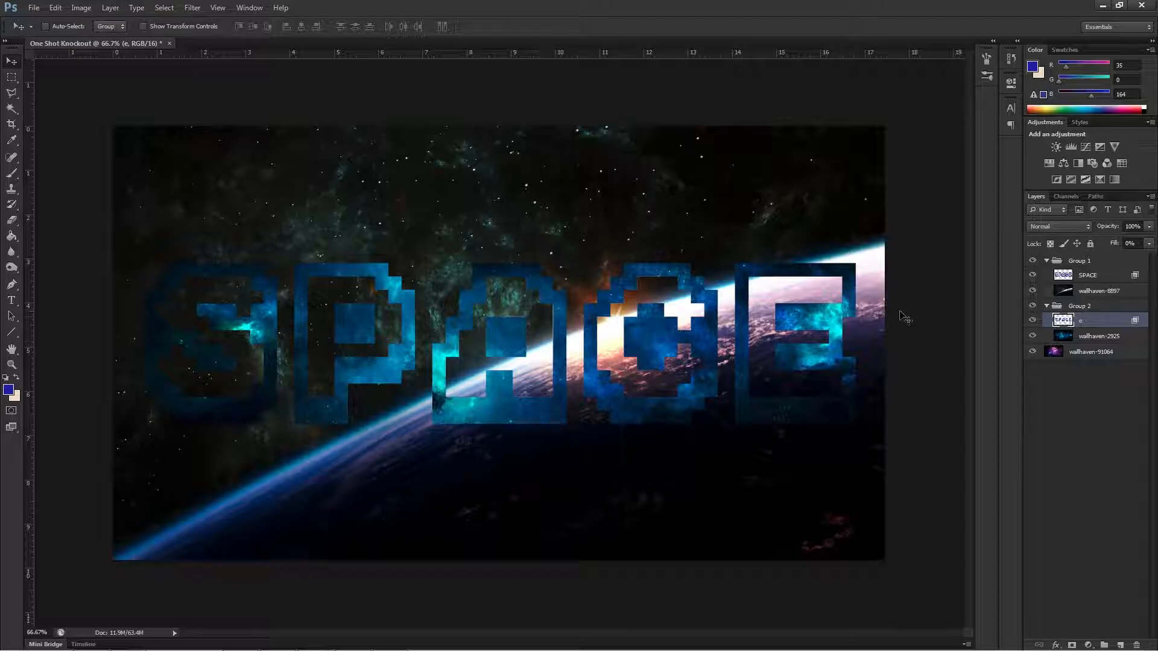
Hide and show the wallhaven-8897 layer repeatedly to check the inner-letter knockout beneath it.
left_click(1033, 292)
left_click(1033, 292)
left_click(1033, 291)
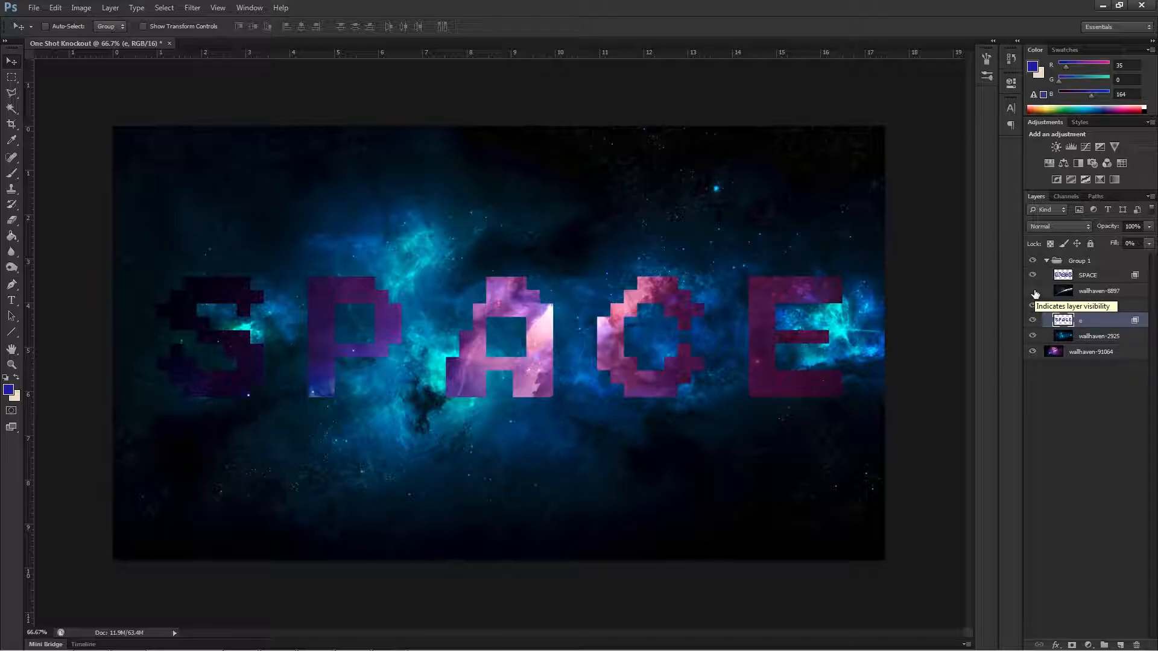
left_click(1034, 292)
left_click(1034, 292)
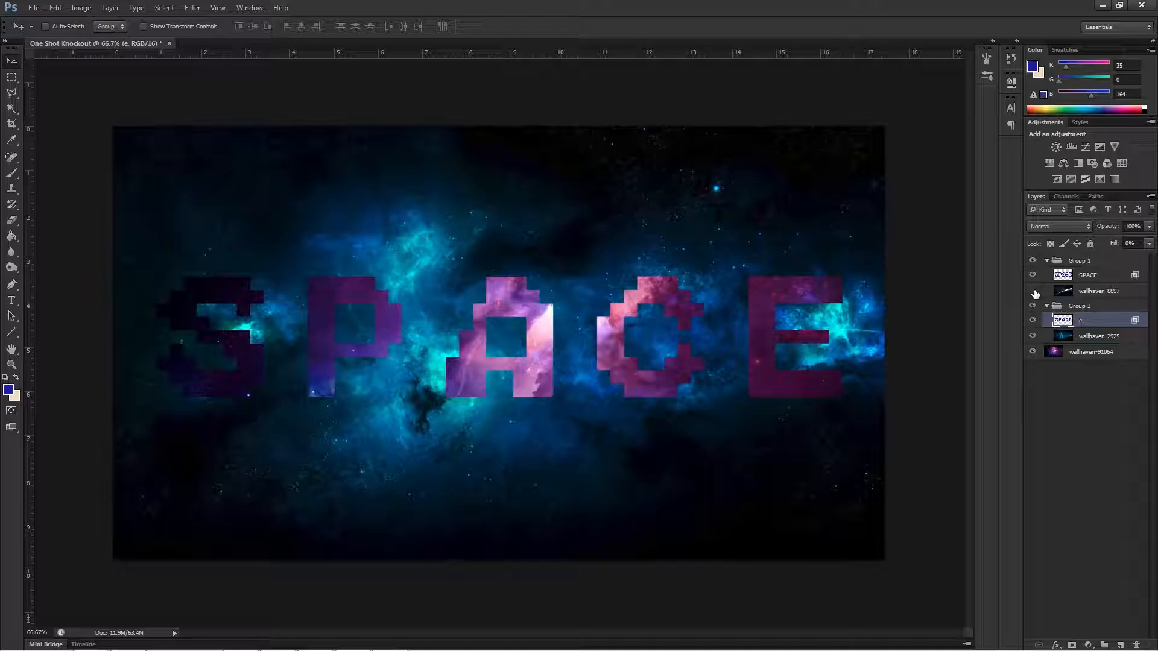
left_click(1033, 292)
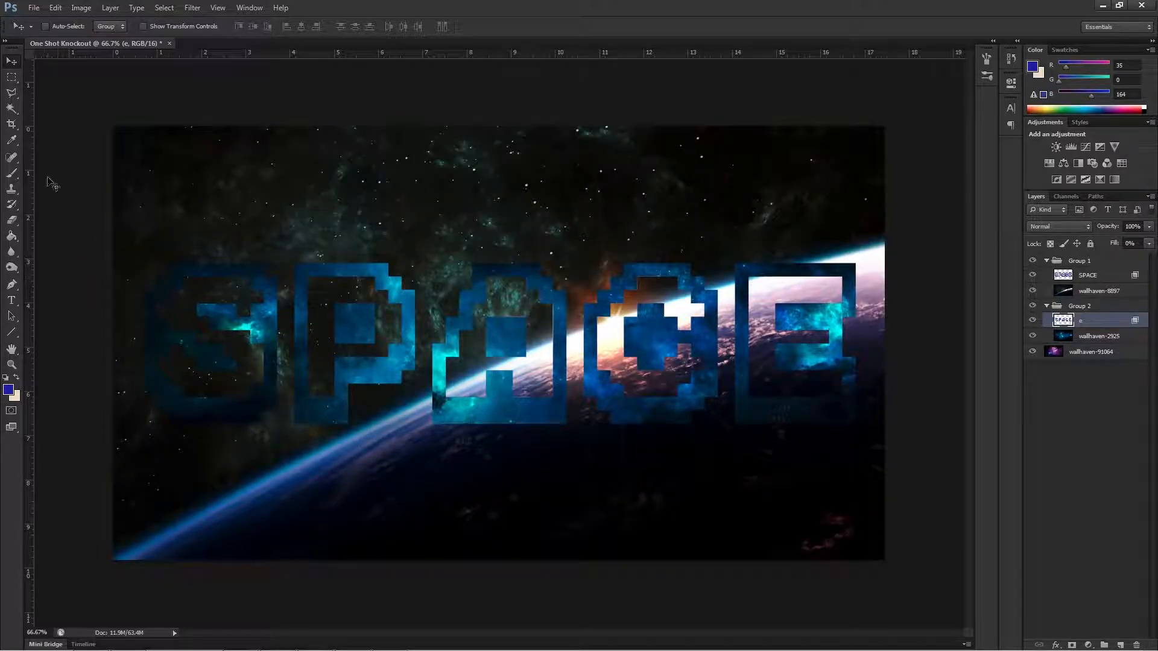
Erase the inner areas of all five SPACE letters on the wallhaven-8897 layer with the size 56 Eraser.
left_click(13, 220)
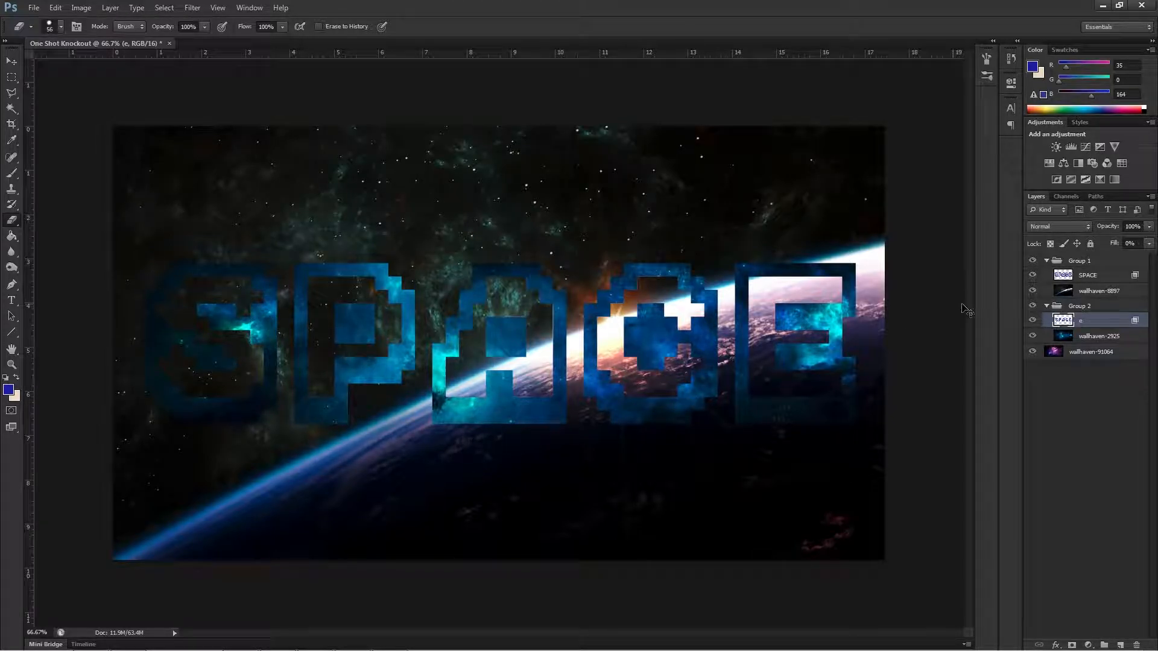
left_click(1033, 291)
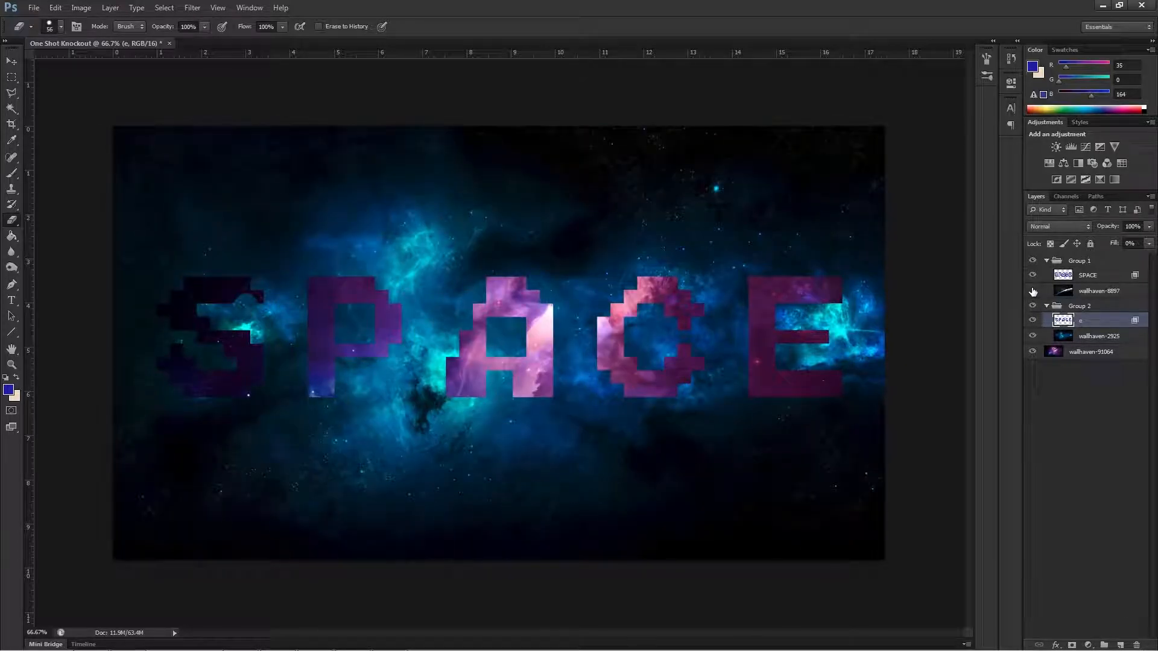
left_click(1033, 292)
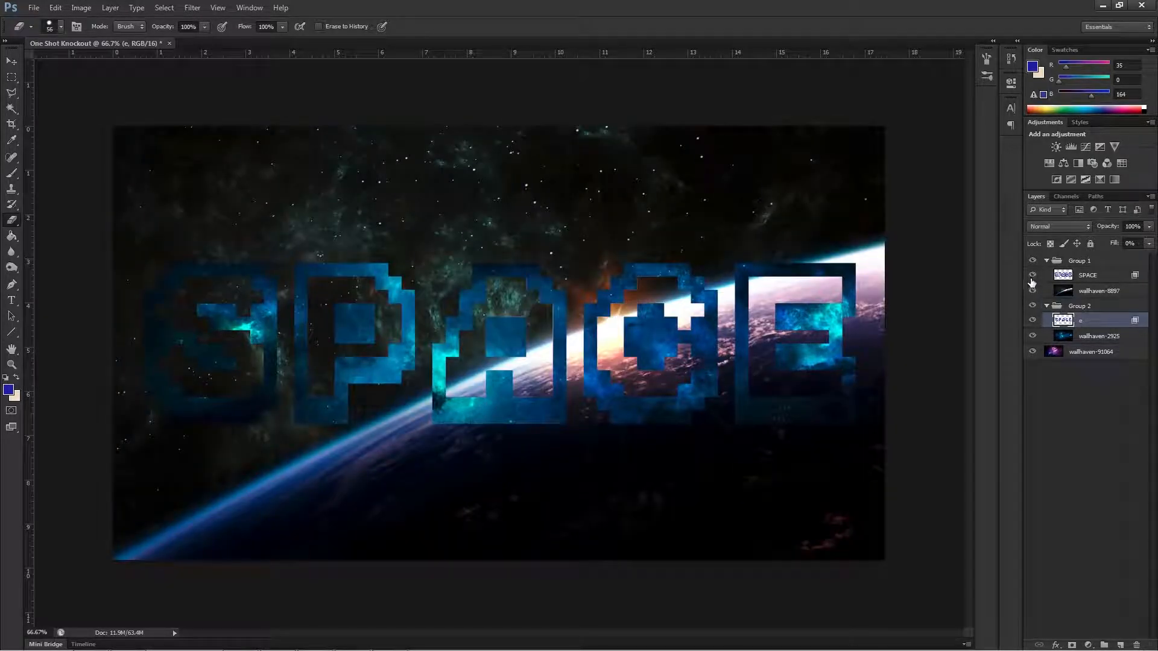
left_click(1094, 292)
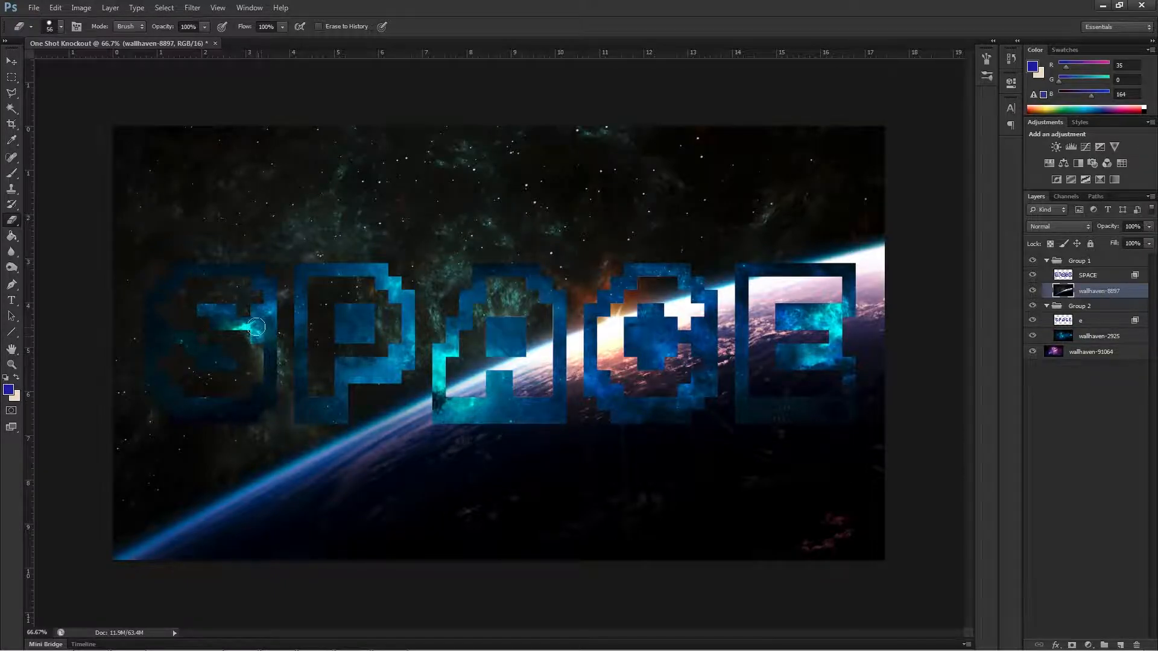
mouse_move(244, 312)
left_mouse_down()
mouse_move(249, 294)
mouse_move(220, 284)
mouse_move(240, 285)
mouse_move(195, 285)
mouse_move(182, 306)
mouse_move(203, 325)
mouse_move(180, 320)
mouse_move(235, 343)
mouse_move(242, 333)
mouse_move(244, 375)
mouse_move(256, 364)
mouse_move(222, 384)
mouse_move(176, 362)
mouse_move(192, 368)
left_mouse_up()
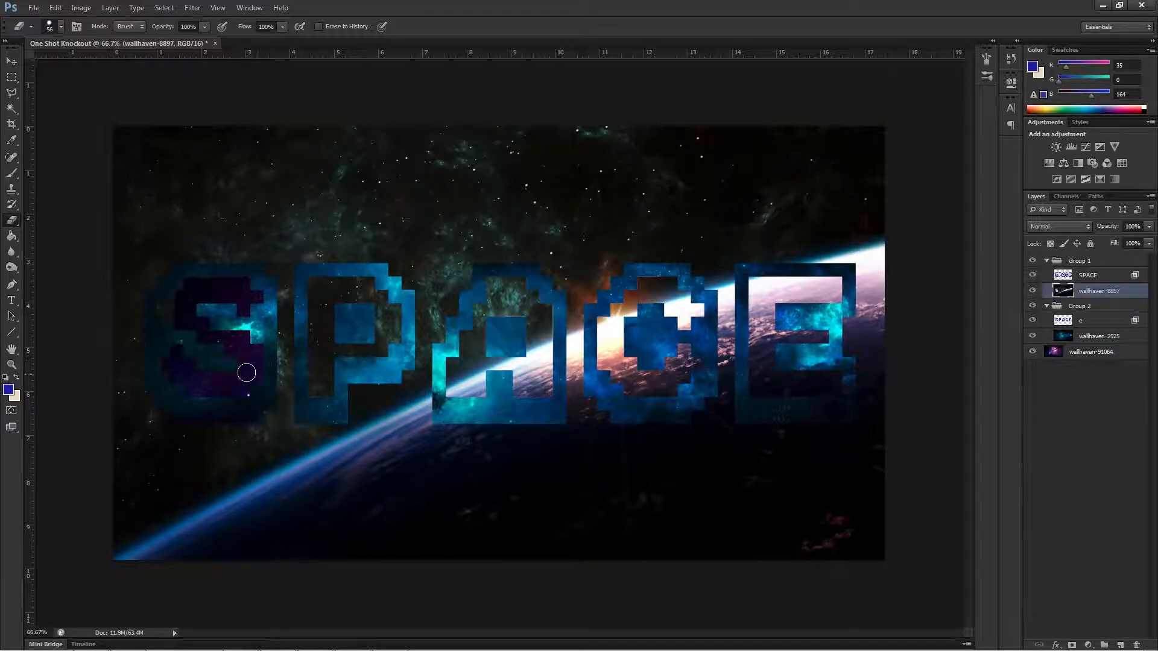
left_click_drag(316, 288, 316, 376)
mouse_move(316, 394)
left_mouse_down()
mouse_move(334, 346)
mouse_move(373, 351)
mouse_move(383, 321)
mouse_move(328, 375)
mouse_move(325, 395)
mouse_move(314, 283)
mouse_move(366, 284)
mouse_move(386, 302)
mouse_move(391, 339)
mouse_move(375, 298)
mouse_move(344, 296)
mouse_move(330, 304)
mouse_move(334, 332)
mouse_move(361, 341)
mouse_move(384, 328)
mouse_move(326, 355)
left_mouse_up()
mouse_move(463, 396)
left_mouse_down()
mouse_move(455, 360)
mouse_move(467, 391)
mouse_move(475, 329)
mouse_move(466, 345)
mouse_move(476, 379)
mouse_move(489, 367)
mouse_move(480, 329)
mouse_move(490, 310)
mouse_move(480, 311)
mouse_move(495, 282)
mouse_move(516, 293)
mouse_move(496, 315)
mouse_move(530, 295)
mouse_move(521, 321)
mouse_move(534, 306)
mouse_move(541, 313)
mouse_move(535, 376)
mouse_move(505, 373)
mouse_move(511, 364)
mouse_move(489, 356)
mouse_move(531, 336)
mouse_move(535, 391)
mouse_move(540, 299)
mouse_move(605, 344)
mouse_move(603, 319)
mouse_move(602, 373)
mouse_move(610, 312)
mouse_move(616, 378)
mouse_move(669, 381)
mouse_move(678, 361)
mouse_move(665, 350)
mouse_move(691, 363)
mouse_move(690, 306)
mouse_move(678, 295)
mouse_move(668, 302)
mouse_move(677, 309)
mouse_move(635, 301)
mouse_move(621, 314)
mouse_move(660, 283)
left_mouse_up()
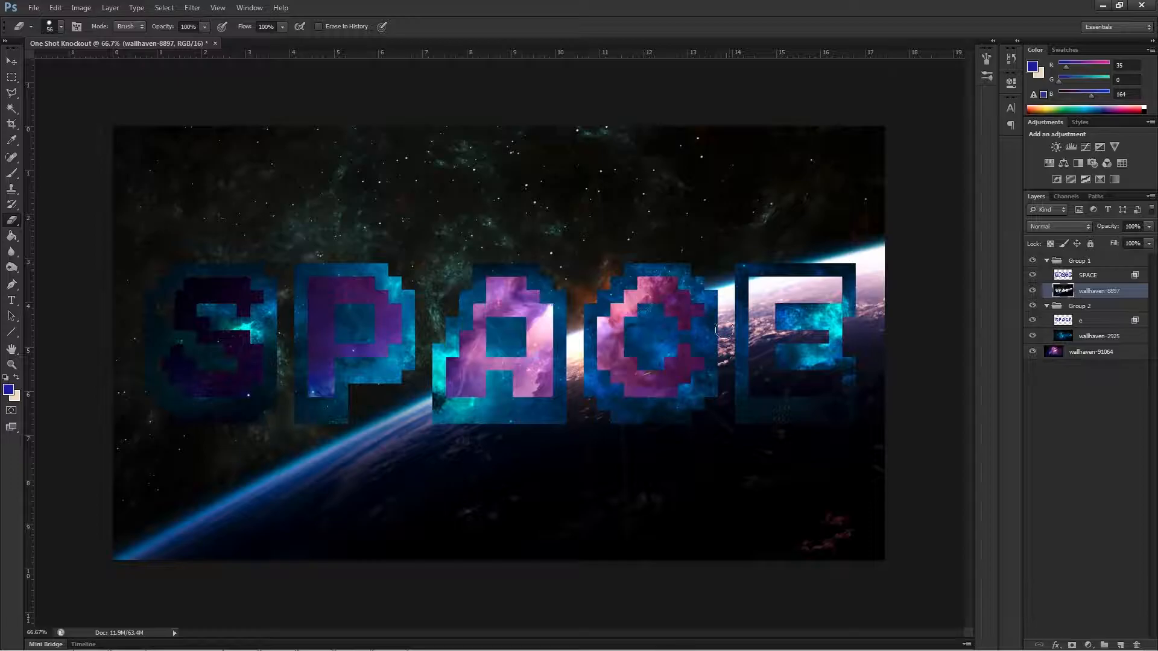
left_click(757, 284)
mouse_move(758, 283)
left_mouse_down()
mouse_move(758, 386)
mouse_move(811, 392)
mouse_move(753, 393)
mouse_move(829, 387)
mouse_move(805, 364)
mouse_move(772, 369)
mouse_move(773, 322)
mouse_move(776, 353)
mouse_move(789, 334)
mouse_move(821, 337)
mouse_move(772, 301)
mouse_move(767, 285)
mouse_move(833, 298)
mouse_move(830, 281)
mouse_move(804, 280)
mouse_move(829, 282)
left_mouse_up()
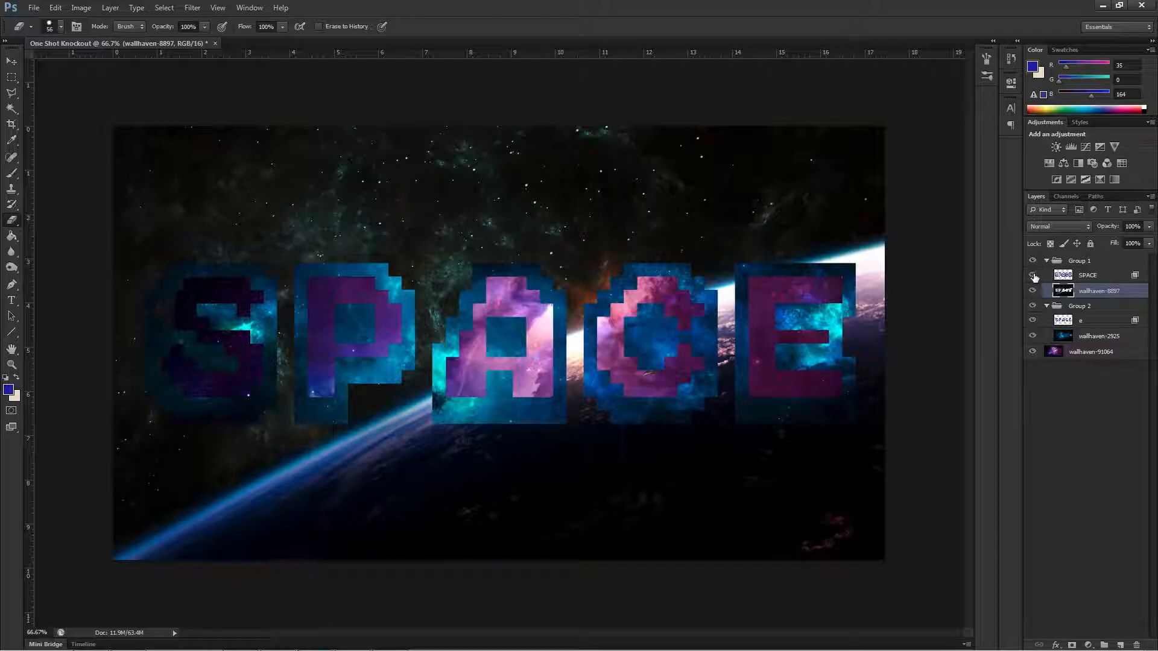
Add a Bevel & Emboss effect to the SPACE layer in Group 1.
left_click(1084, 276)
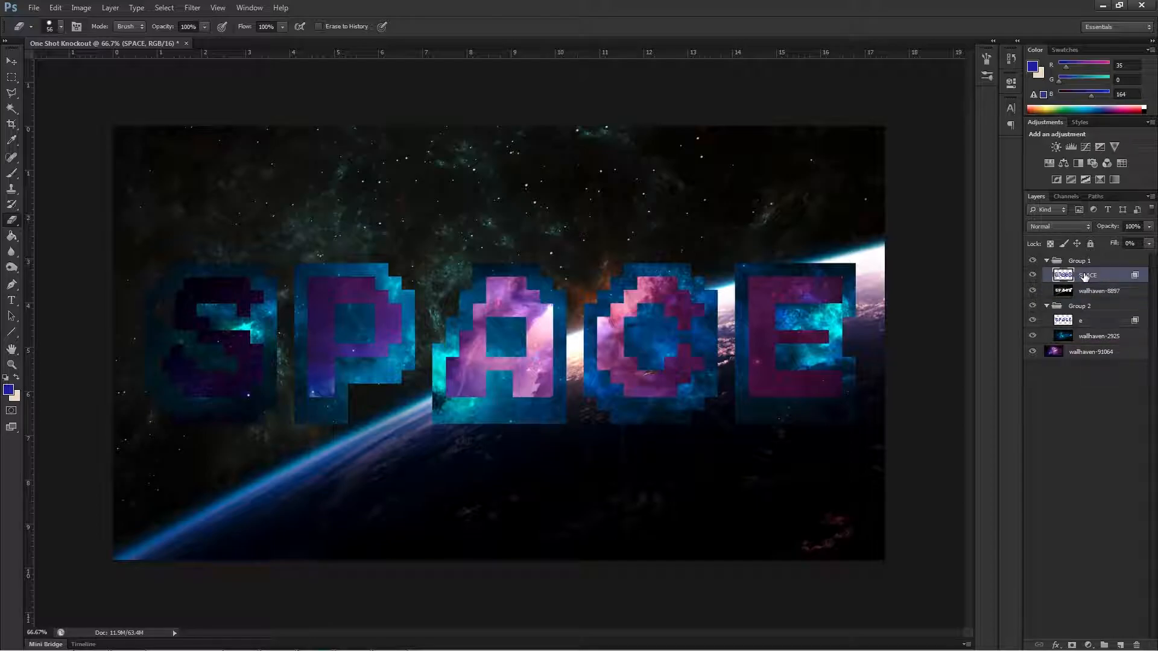
right_click(1086, 276)
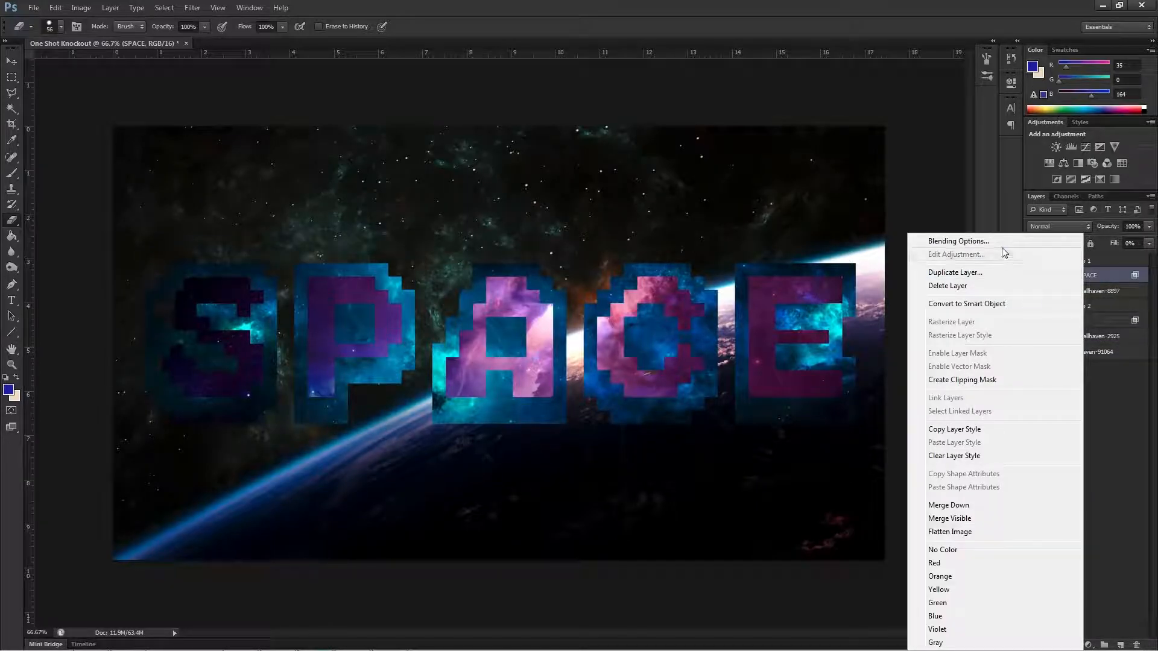
left_click(1109, 440)
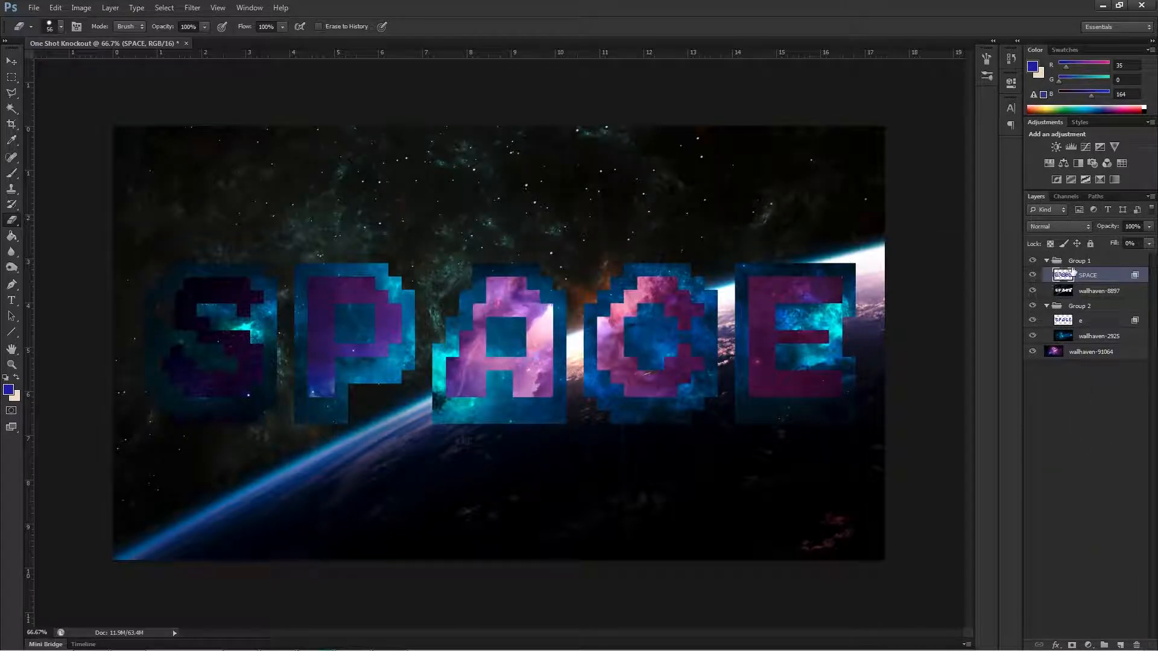
left_click(1055, 645)
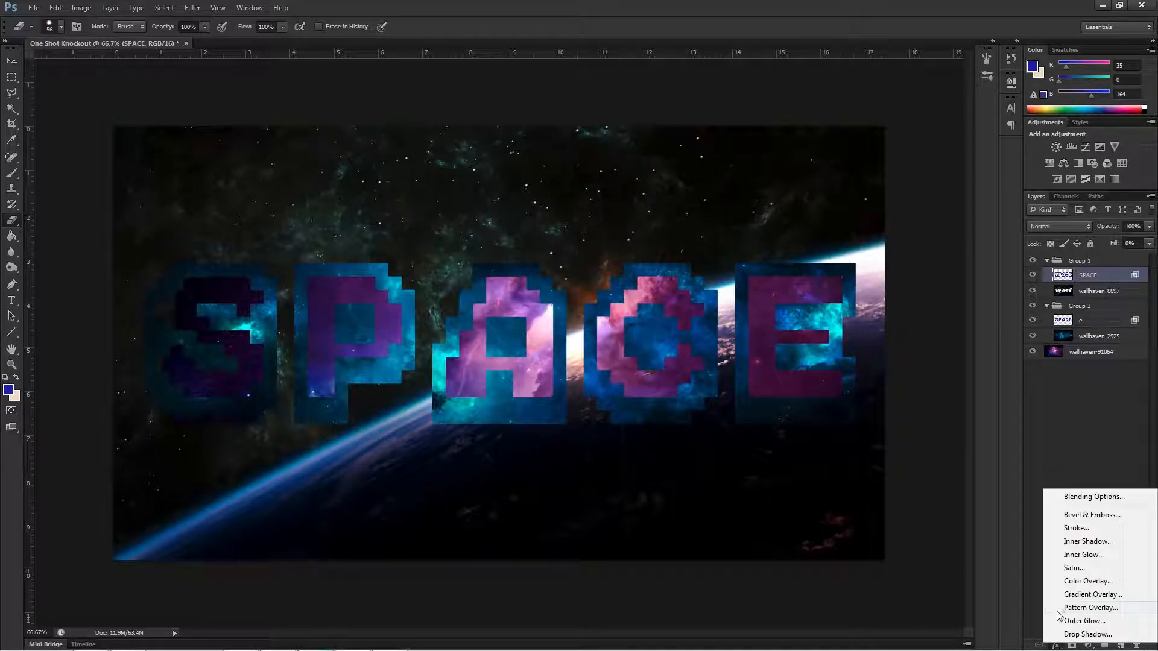
left_click(1071, 510)
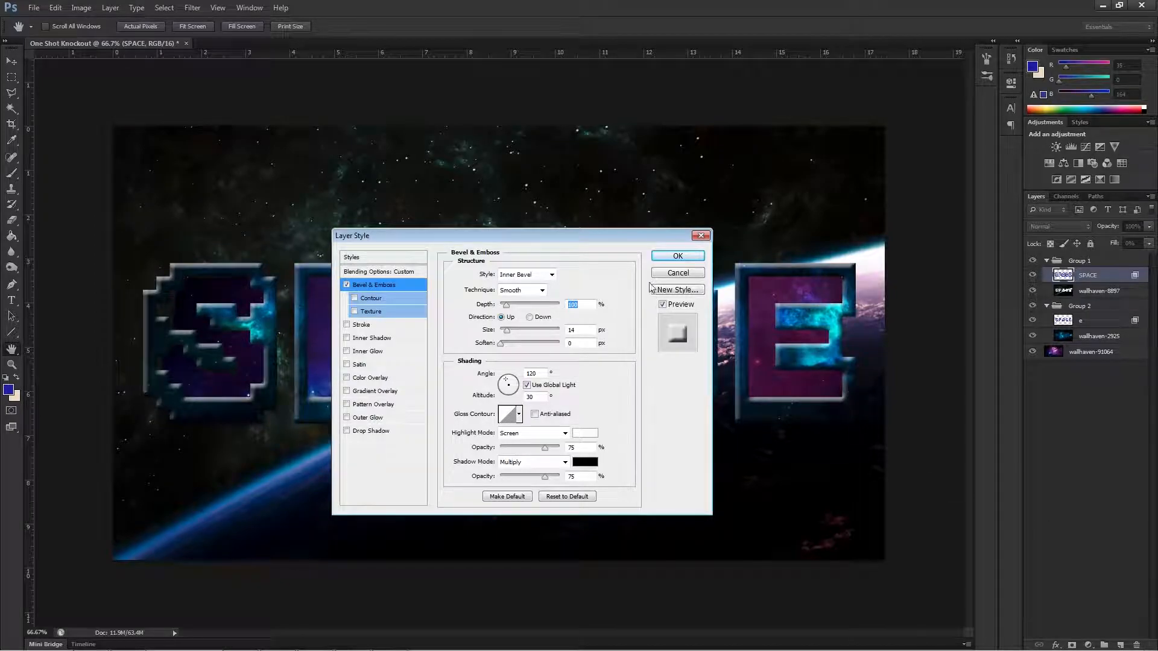
left_click_drag(610, 240, 929, 259)
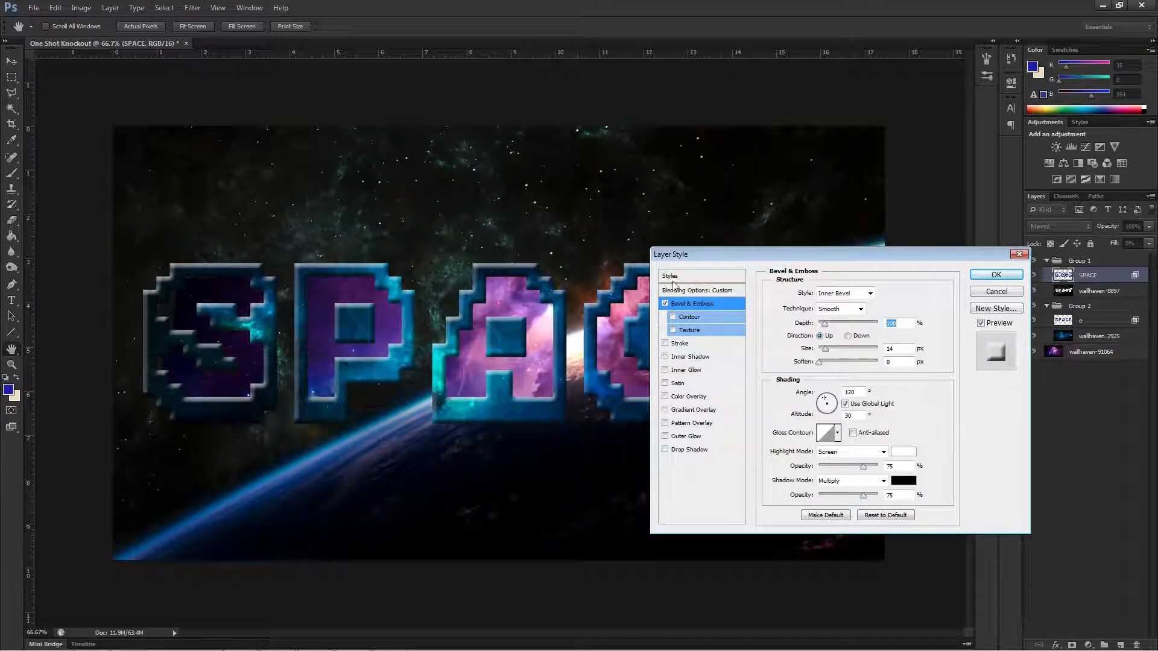
Turn on the bevel's Contour and compare low and high Depth values, settling on a low depth for a subtle edge.
left_click_drag(824, 323, 820, 326)
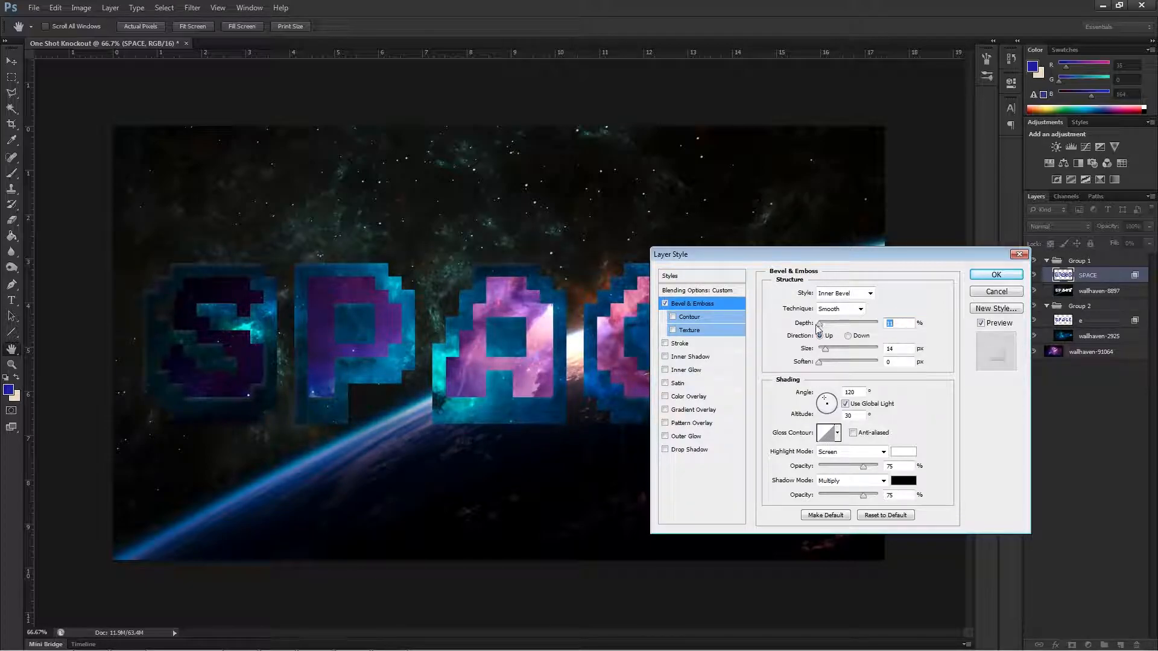
left_click(674, 317)
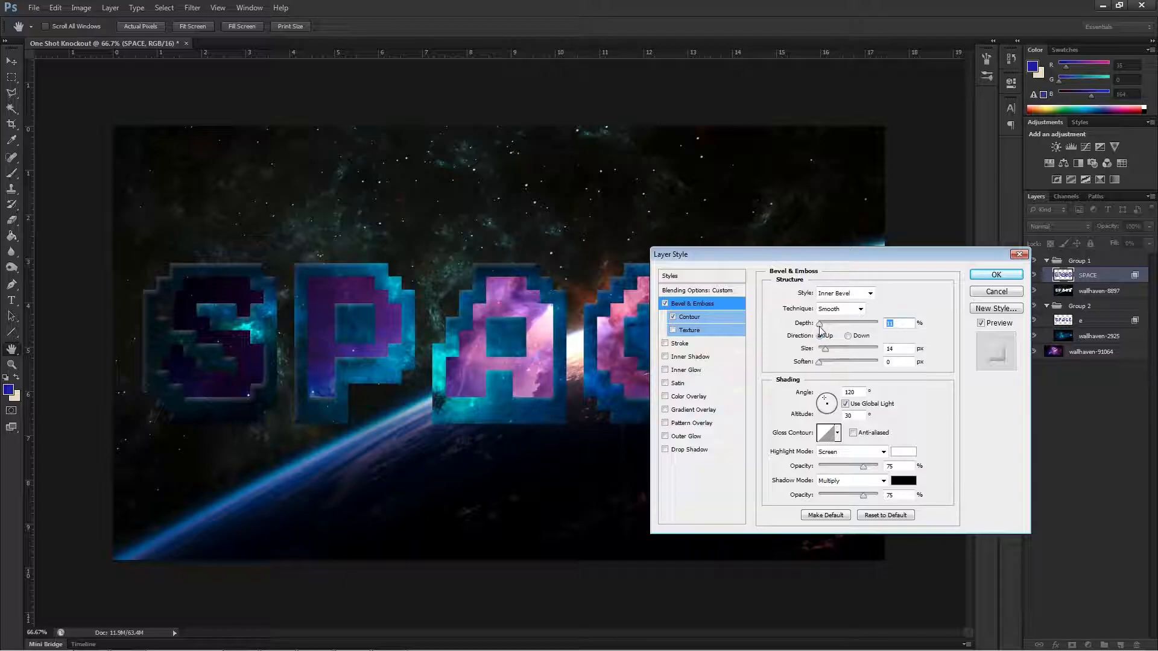
left_click_drag(818, 328, 881, 336)
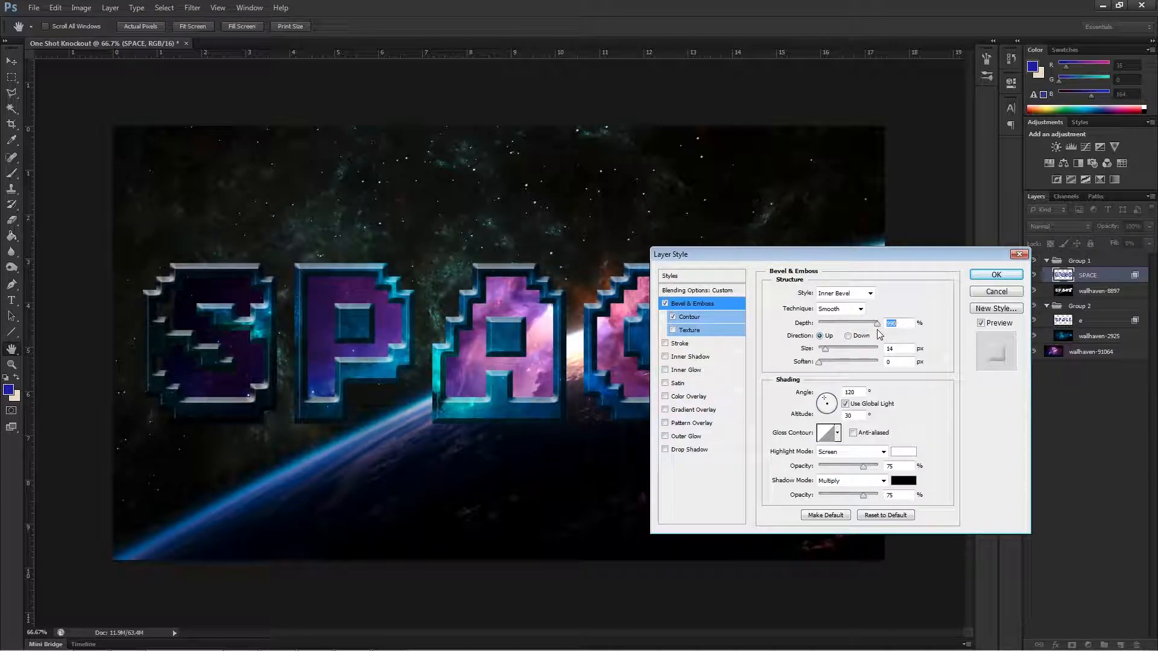
mouse_move(879, 335)
left_mouse_down()
mouse_move(819, 336)
mouse_move(828, 339)
left_mouse_up()
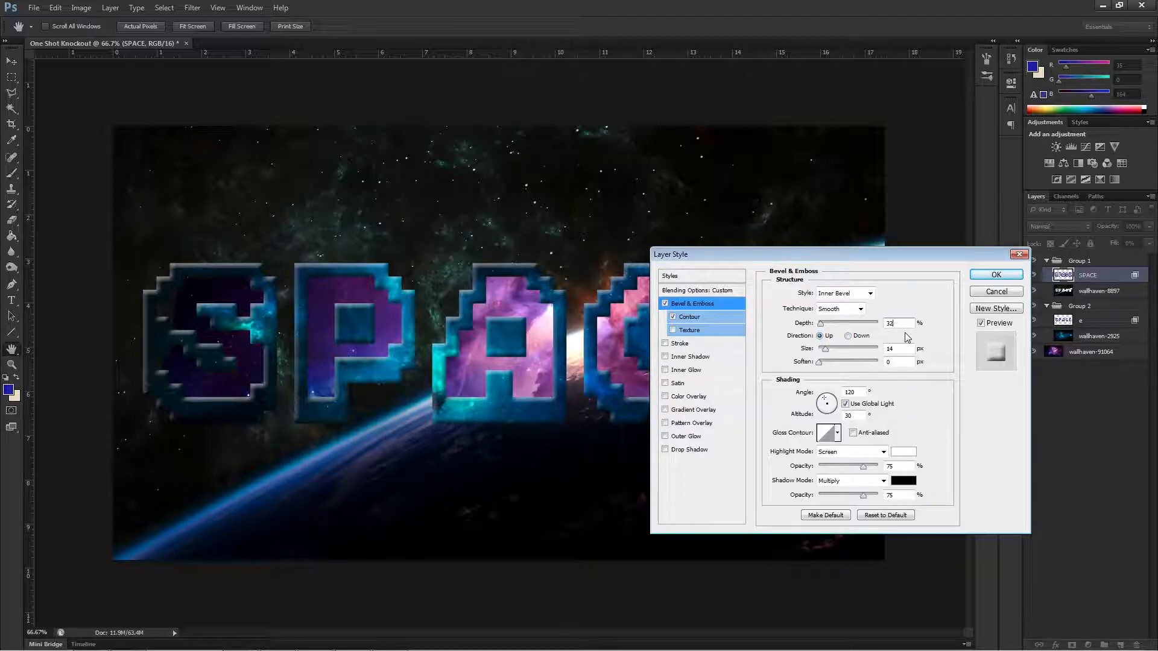
type("7")
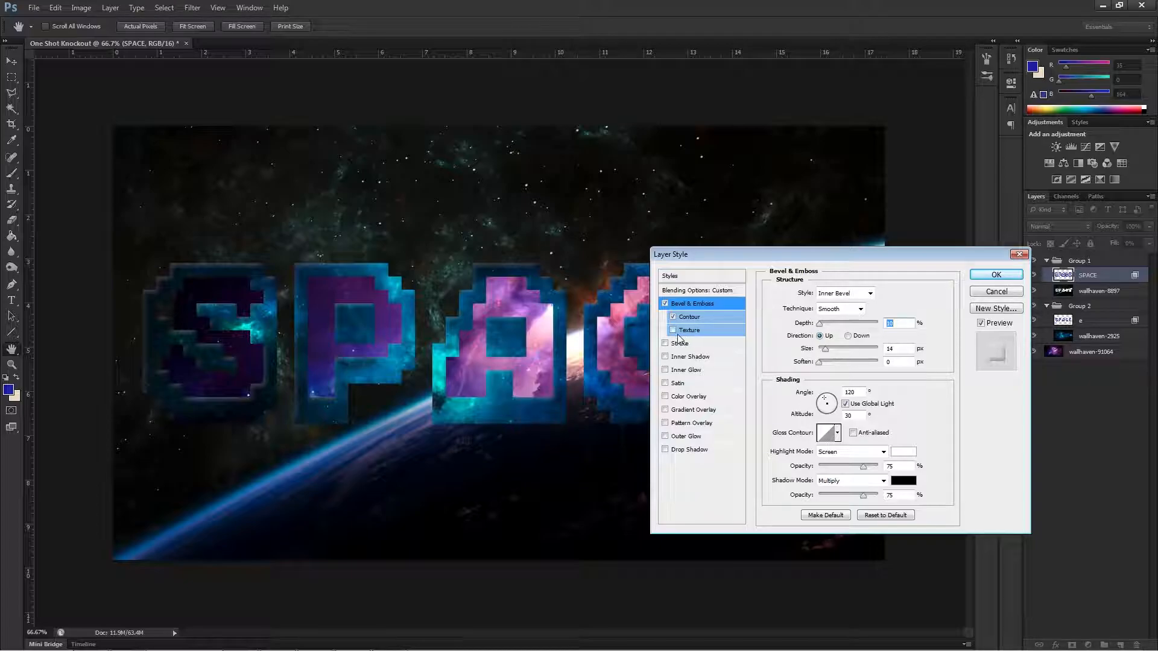
Try the preset contour curves on the bevel with Range at 50%, ending on the first, linear curve.
left_click_drag(691, 254, 784, 213)
left_click(783, 278)
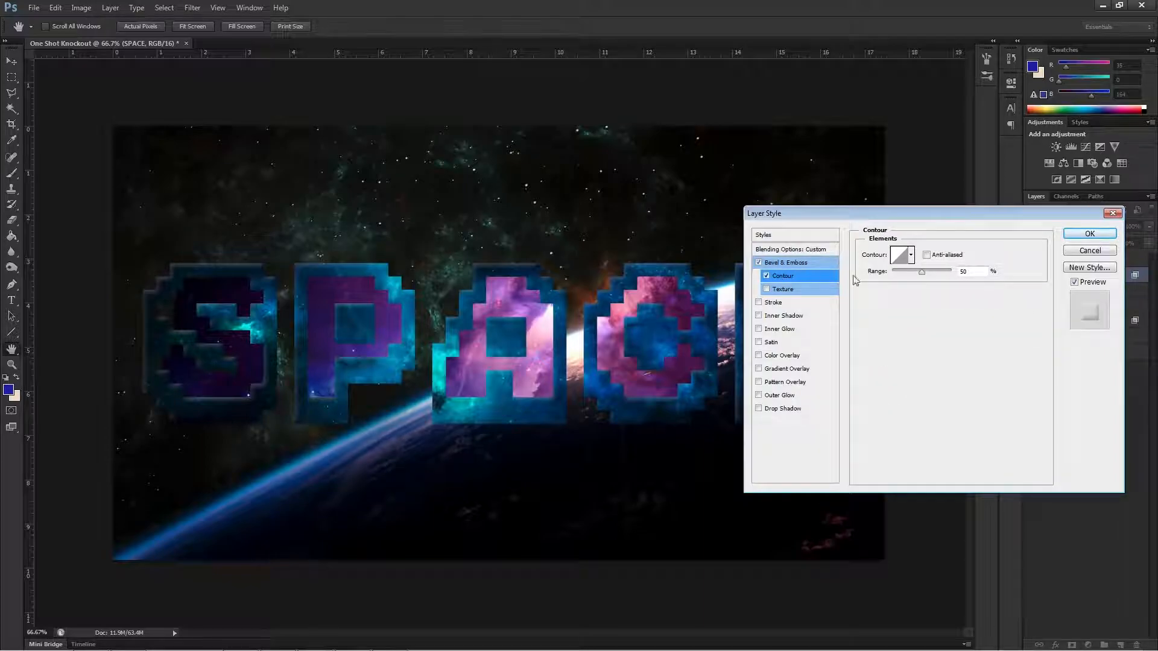
mouse_move(921, 276)
left_mouse_down()
mouse_move(965, 277)
mouse_move(876, 284)
mouse_move(927, 276)
left_mouse_up()
type("50")
left_click(911, 255)
left_click(868, 287)
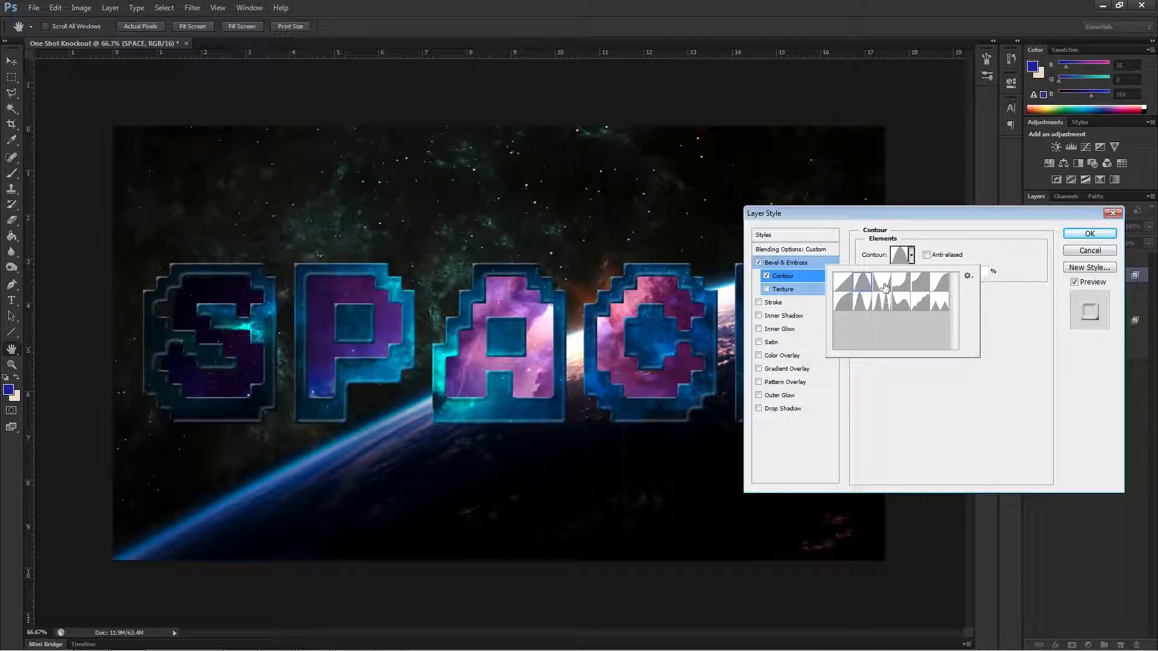
left_click(883, 287)
left_click(905, 287)
left_click(920, 284)
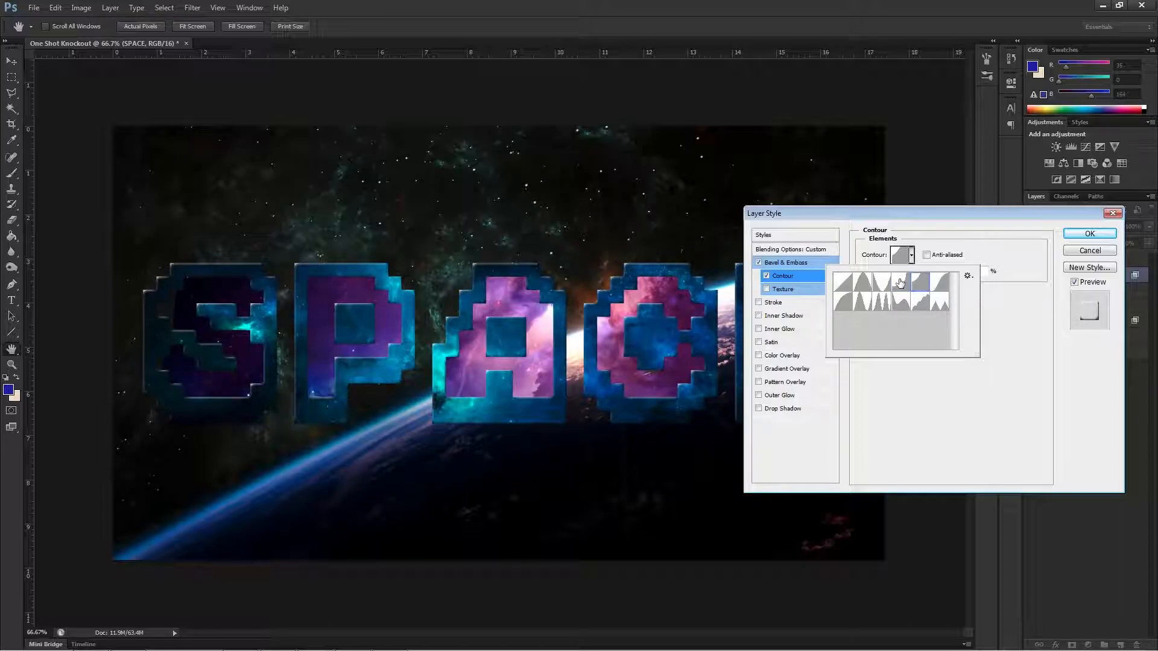
left_click(939, 282)
left_click(944, 307)
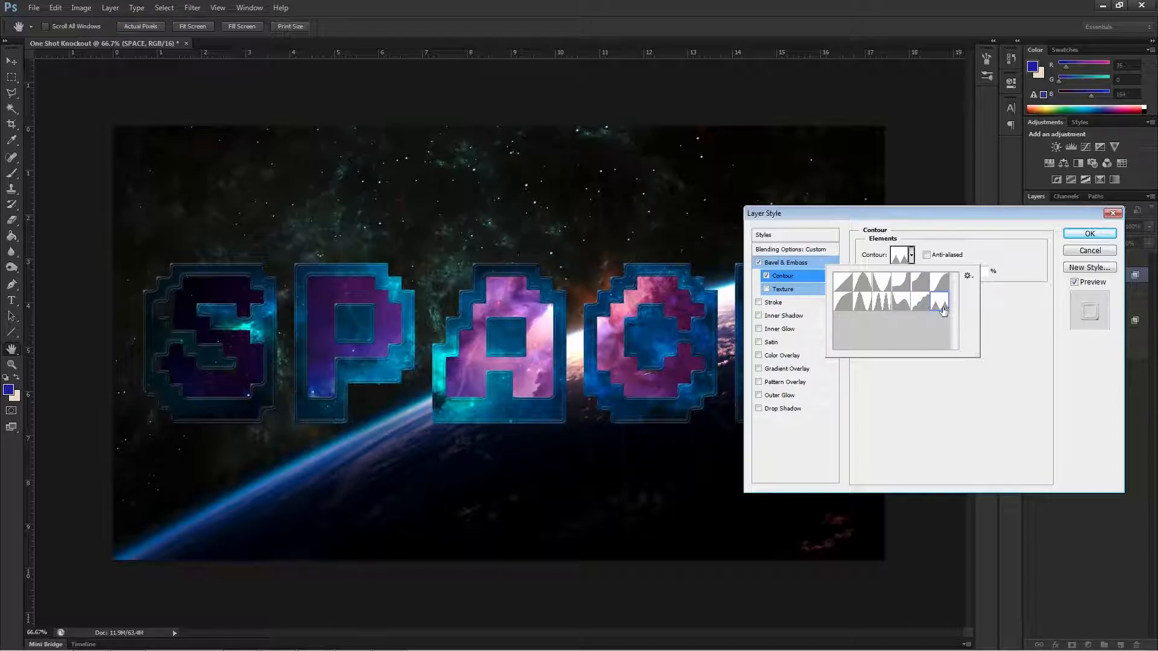
left_click(919, 305)
left_click(901, 304)
left_click(882, 303)
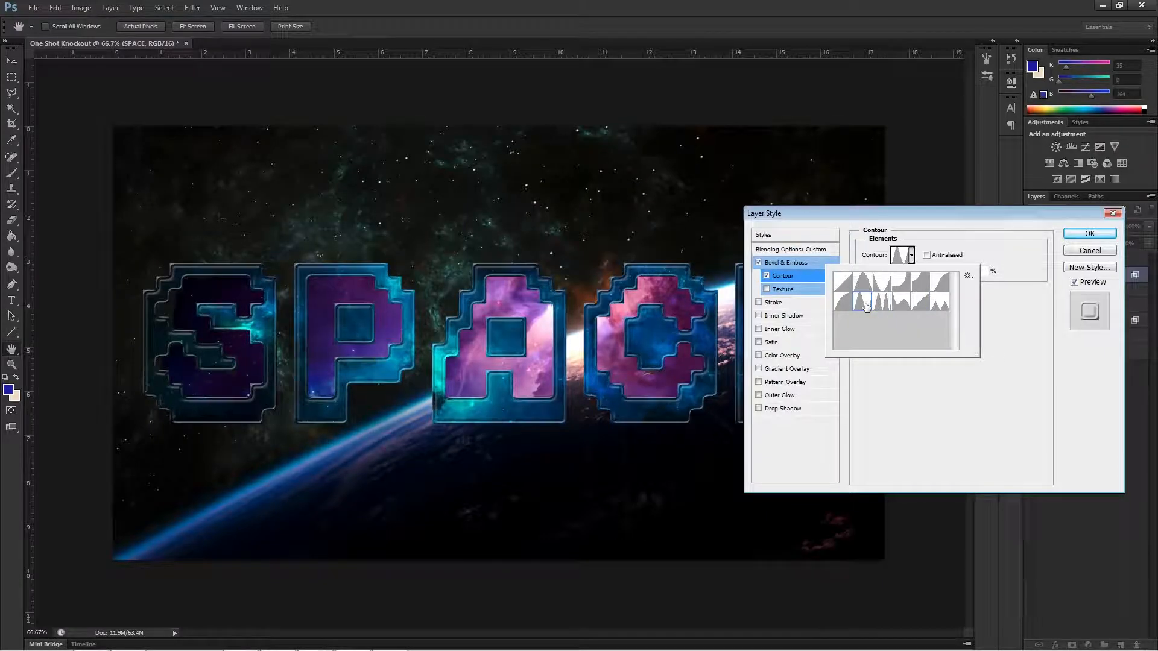
left_click(843, 306)
left_click(843, 282)
left_click(885, 283)
left_click(897, 286)
left_click(842, 283)
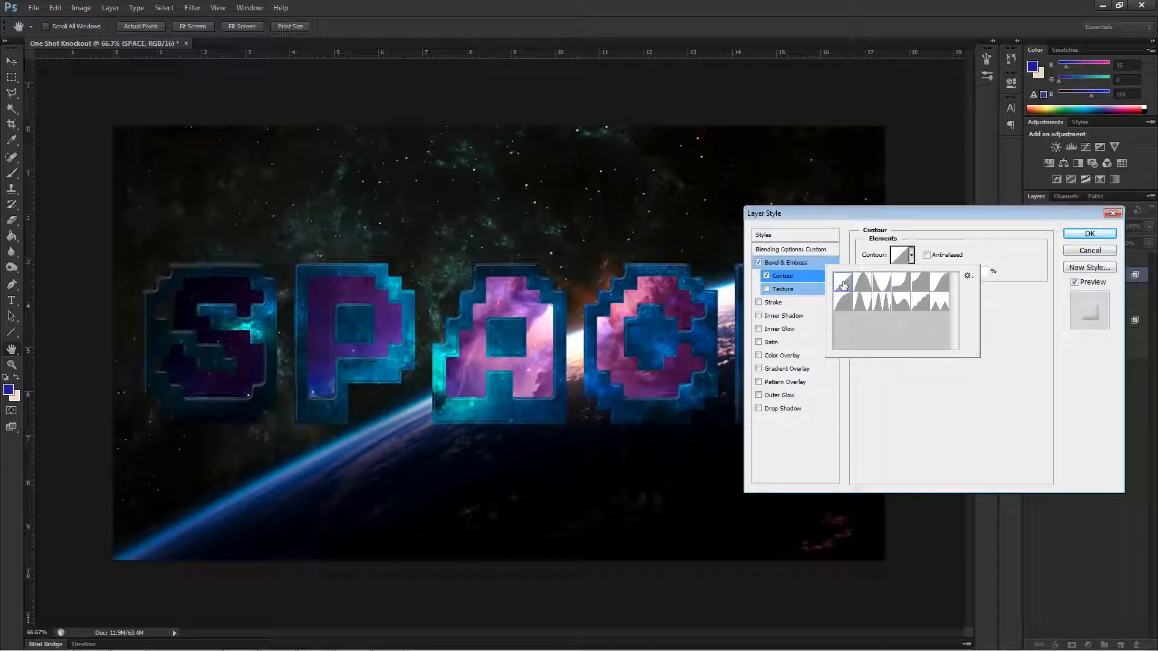
Add a 1 px white (ffffff) stroke to the SPACE layer with its position set to Center.
left_click_drag(813, 214, 572, 223)
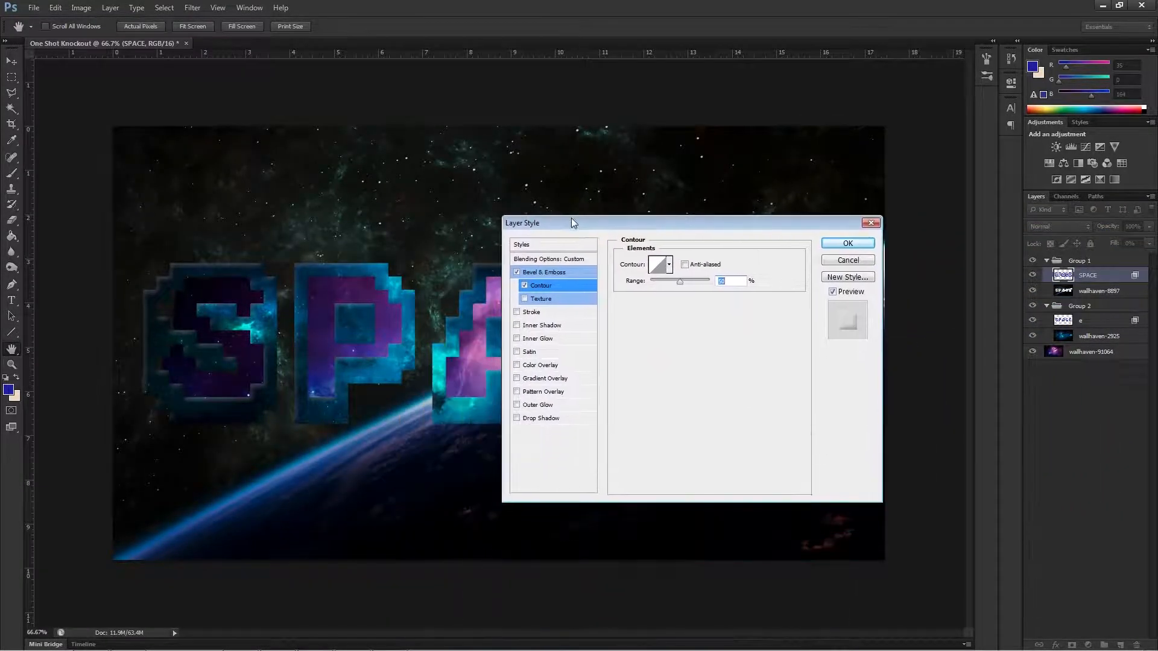
left_click(530, 312)
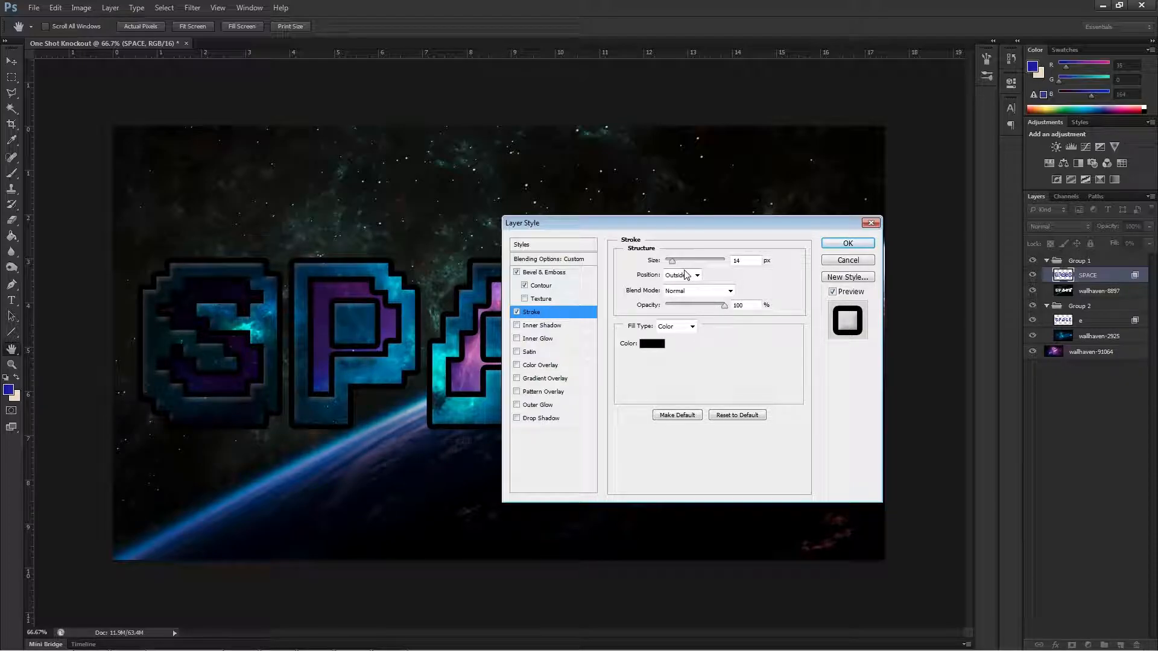
left_click_drag(674, 265, 668, 263)
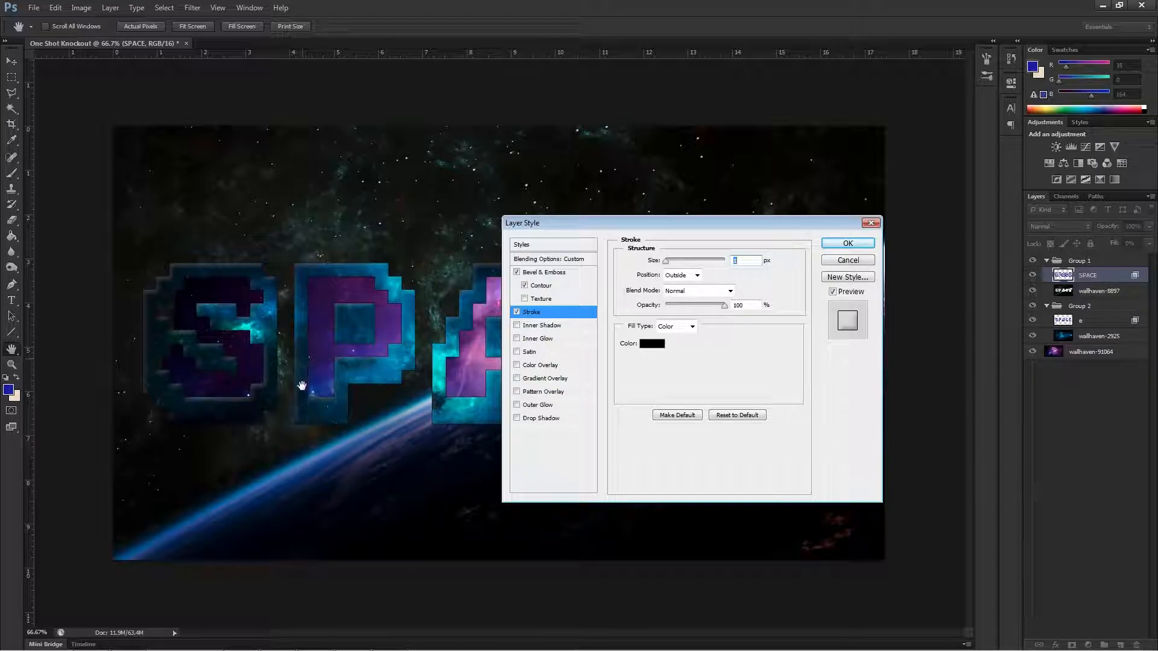
left_click(652, 344)
left_click_drag(185, 433, 73, 392)
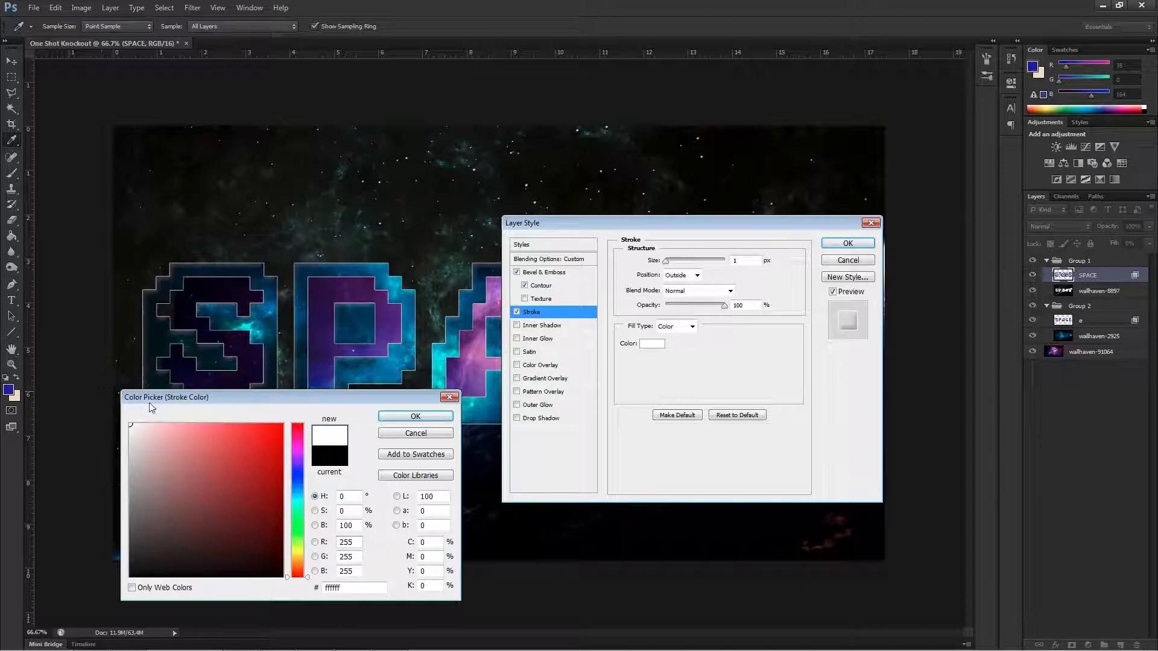
left_click(404, 419)
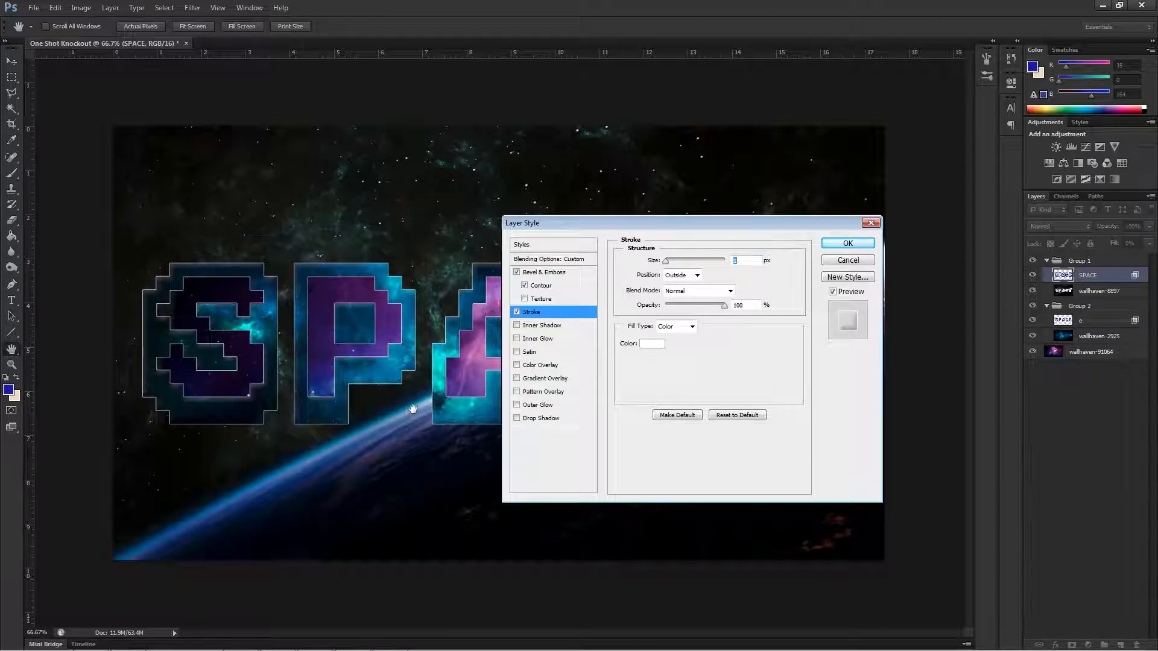
left_click(696, 275)
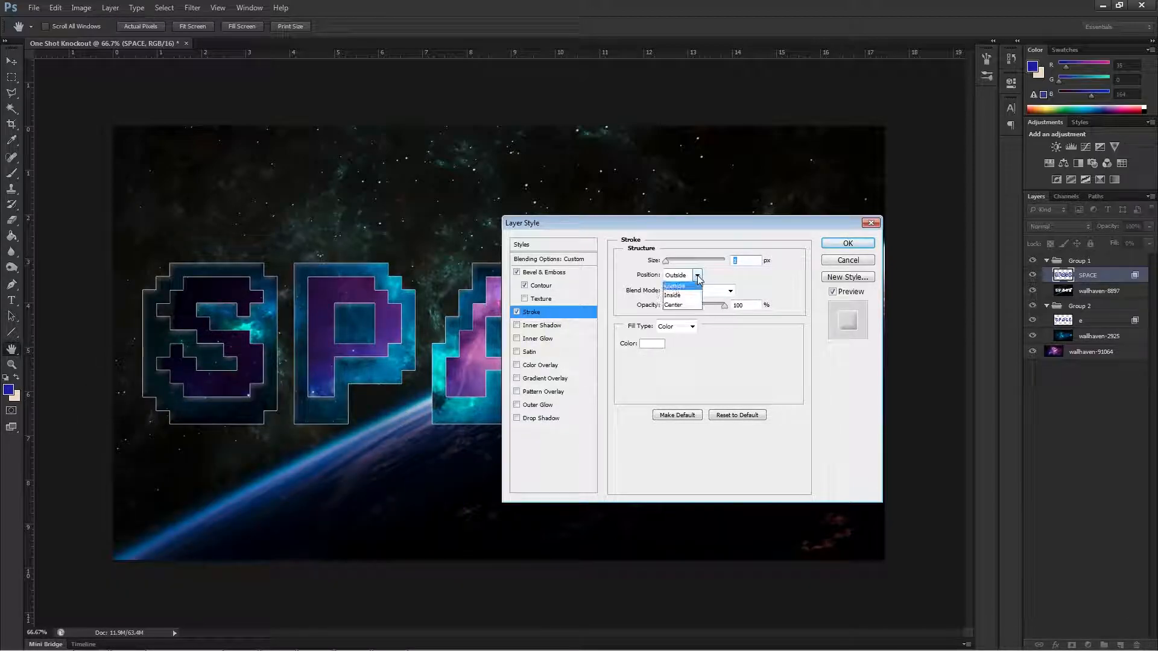
left_click(690, 306)
Try stroke sizes of 2 and 3 px, return to 1 px, and inspect the outline on all five letters.
left_click_drag(642, 225, 789, 210)
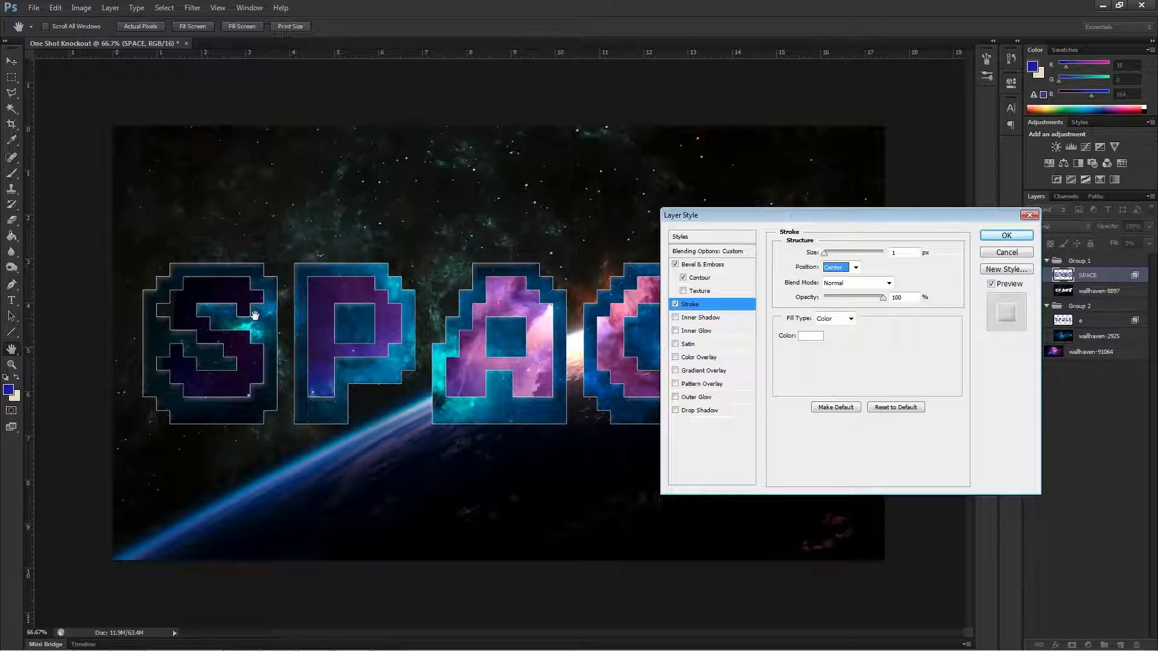
double_click(898, 253)
type("2")
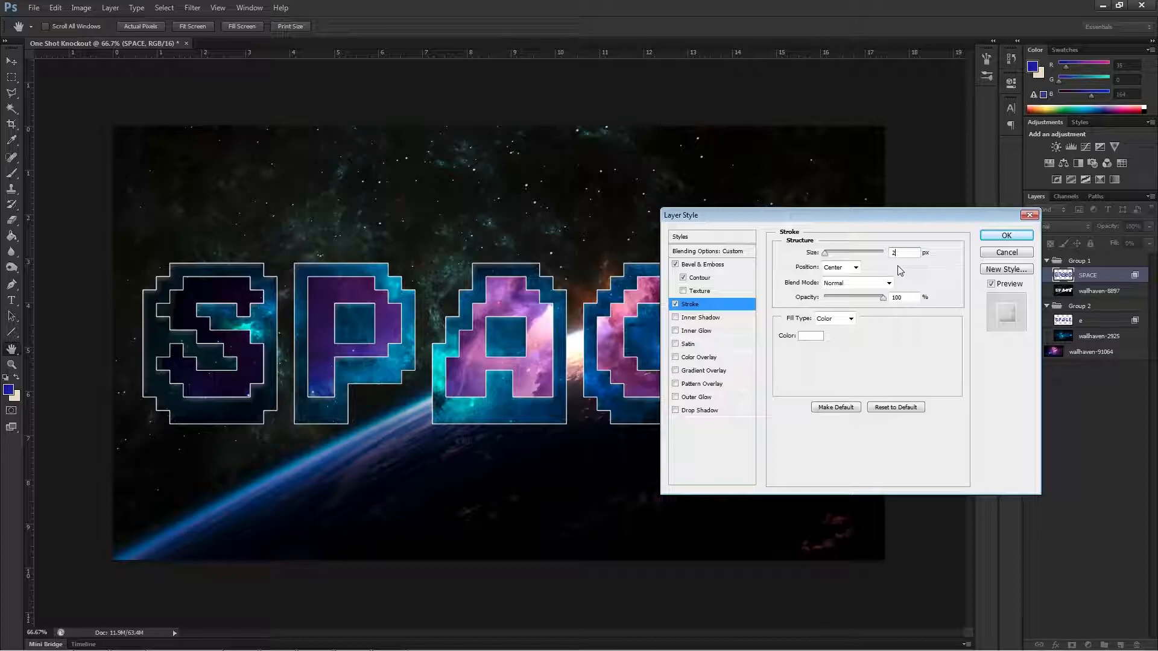
type("33")
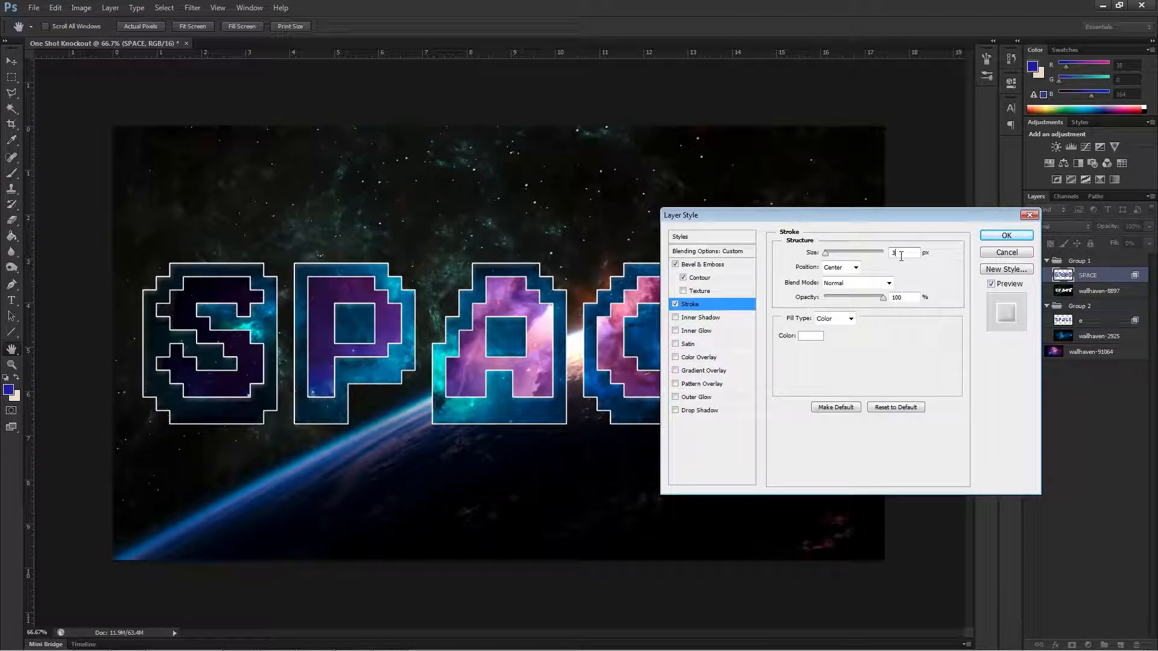
key("BackSpace")
type("1")
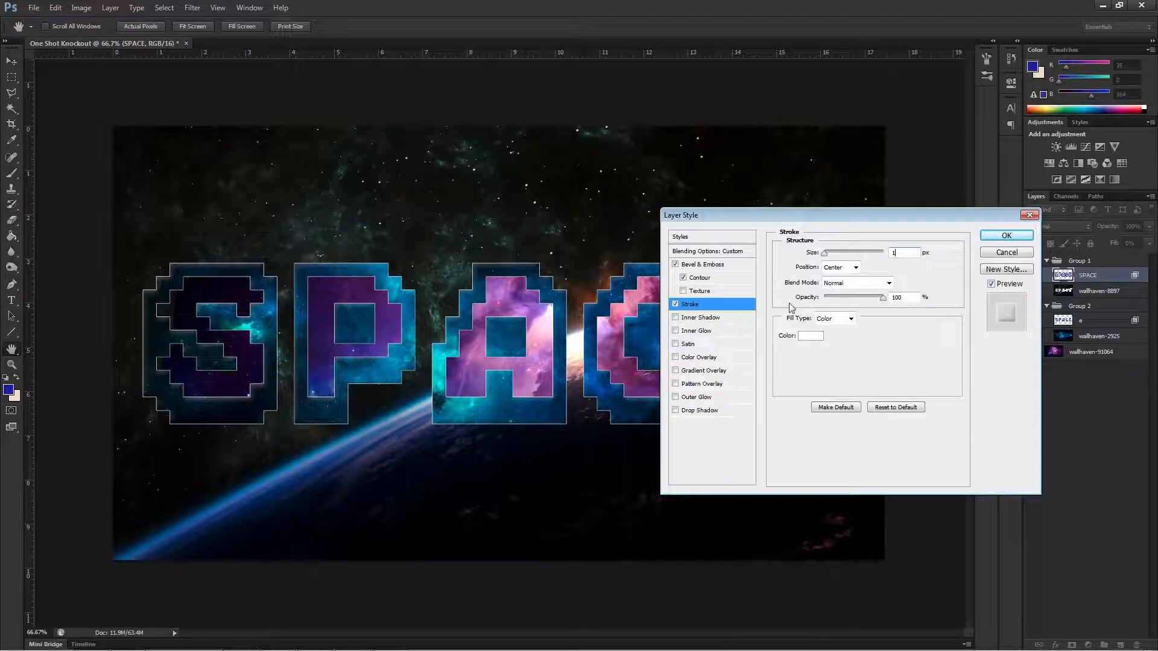
left_click_drag(749, 215, 573, 471)
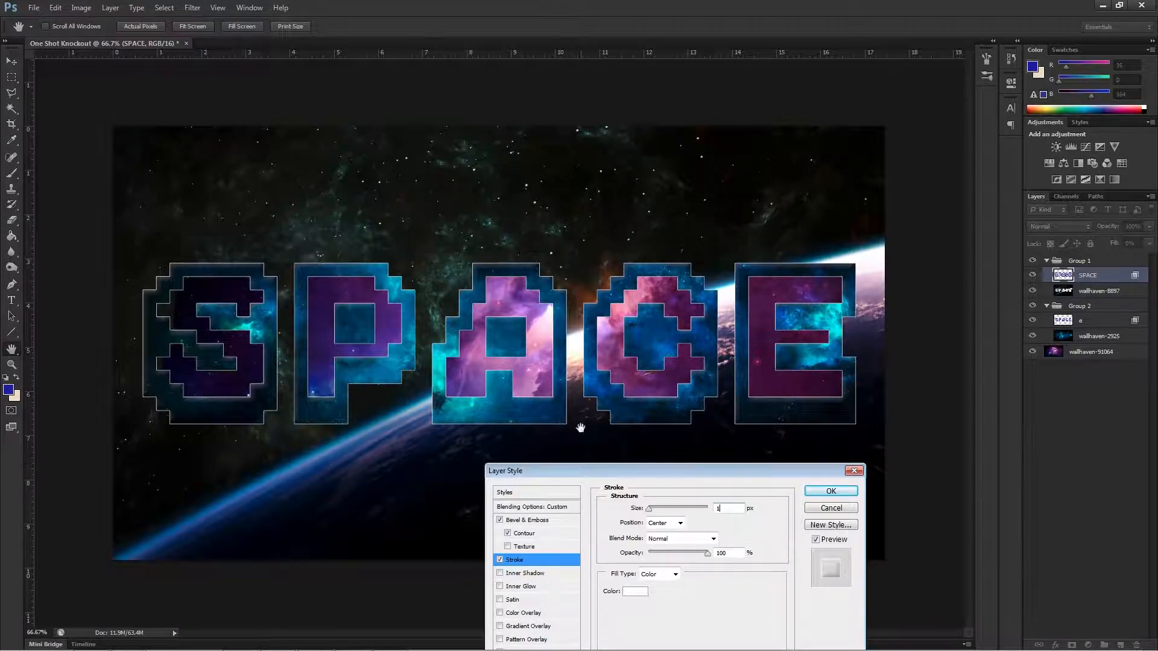
left_click_drag(664, 471, 731, 239)
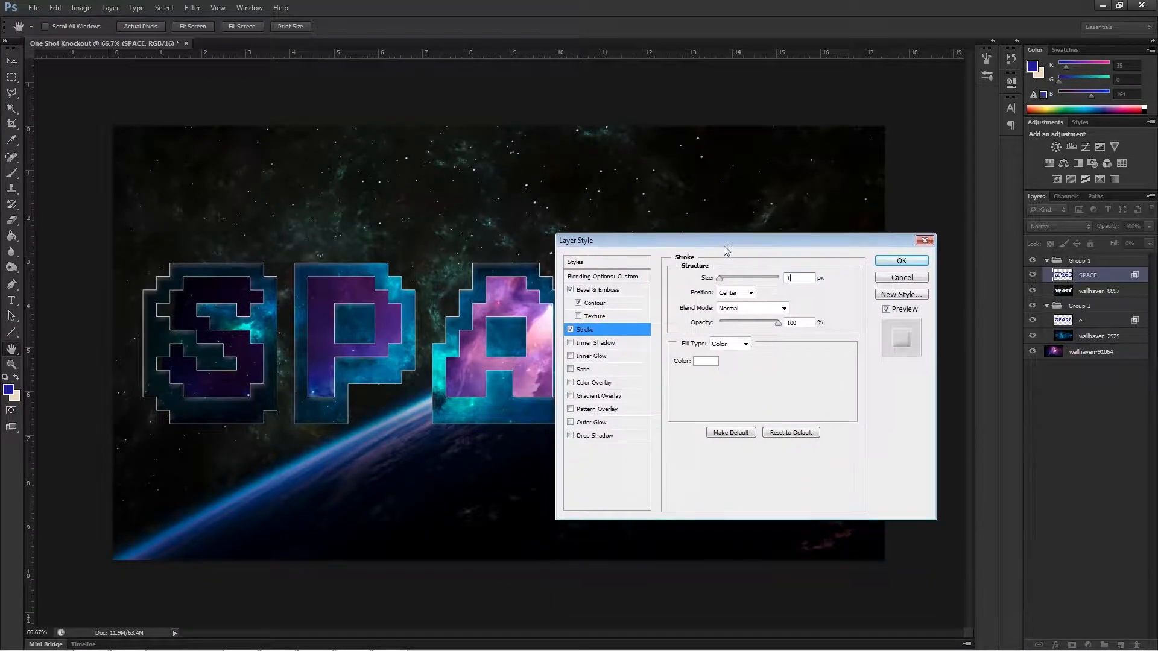
Turn on Inner Shadow and Inner Glow for the SPACE layer and show the inner glow settings.
left_click(571, 343)
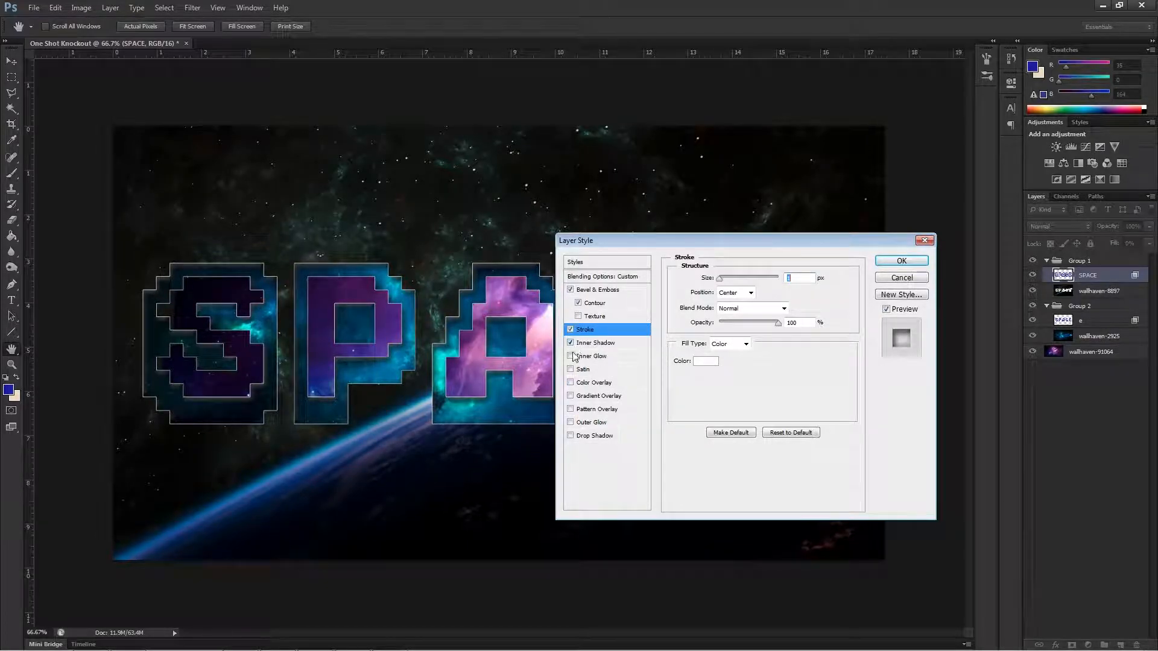
left_click(571, 356)
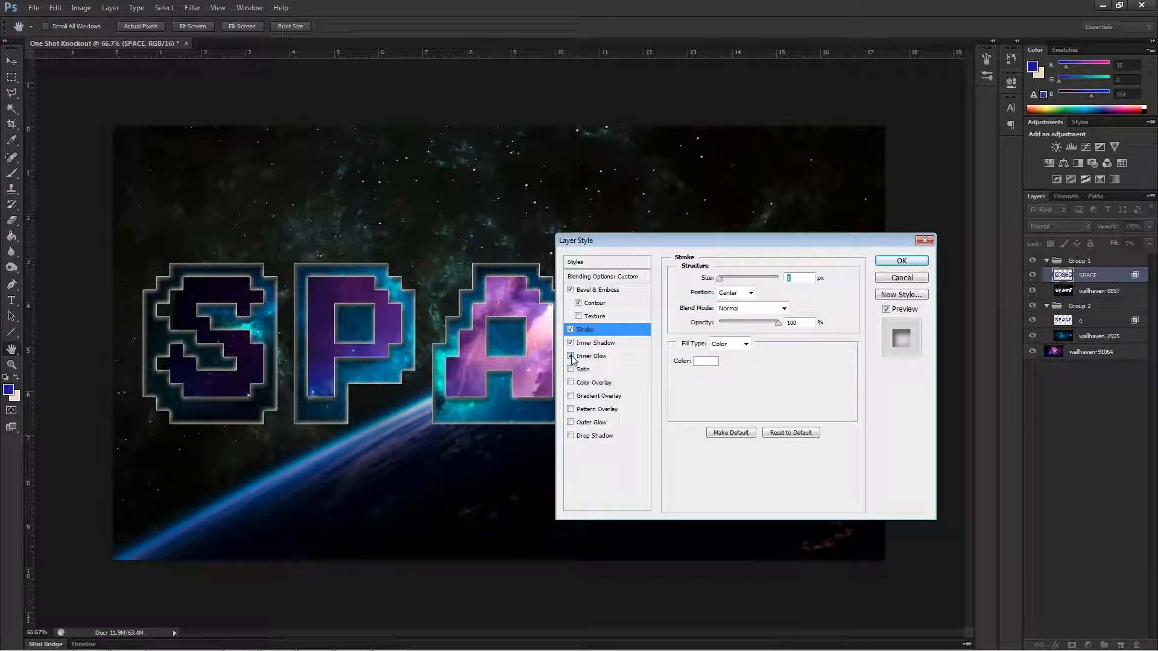
left_click(617, 356)
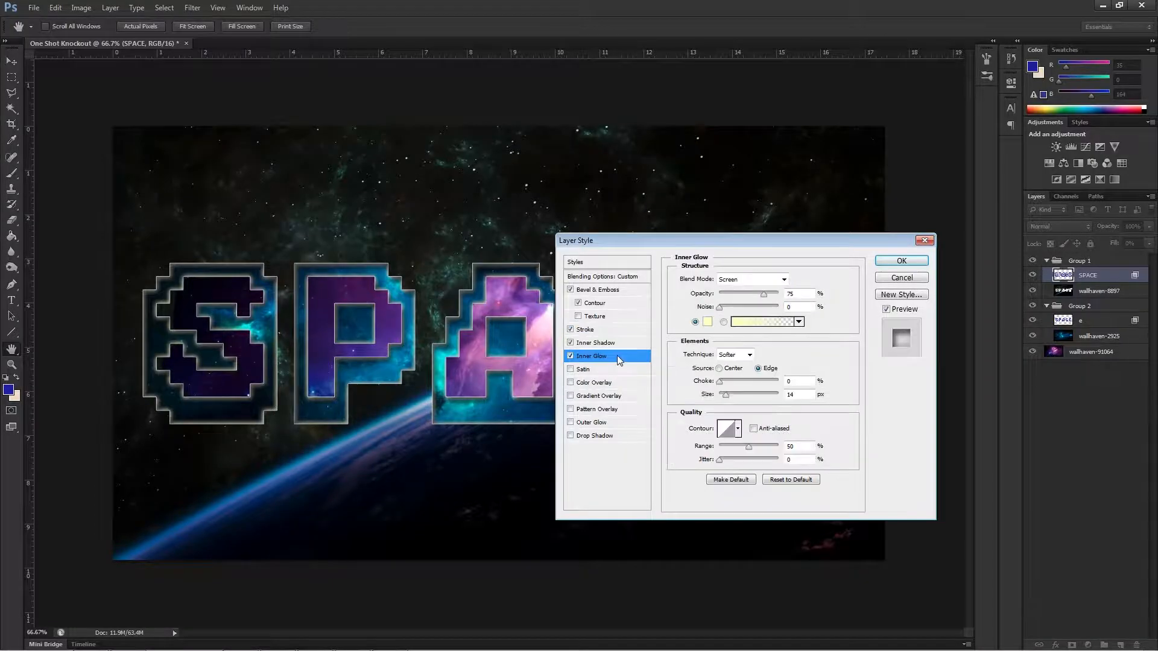
Set the inner glow colour to white (ffffff), use the gradient option, and raise its opacity to 100%.
left_click(708, 322)
left_click_drag(276, 427, 129, 425)
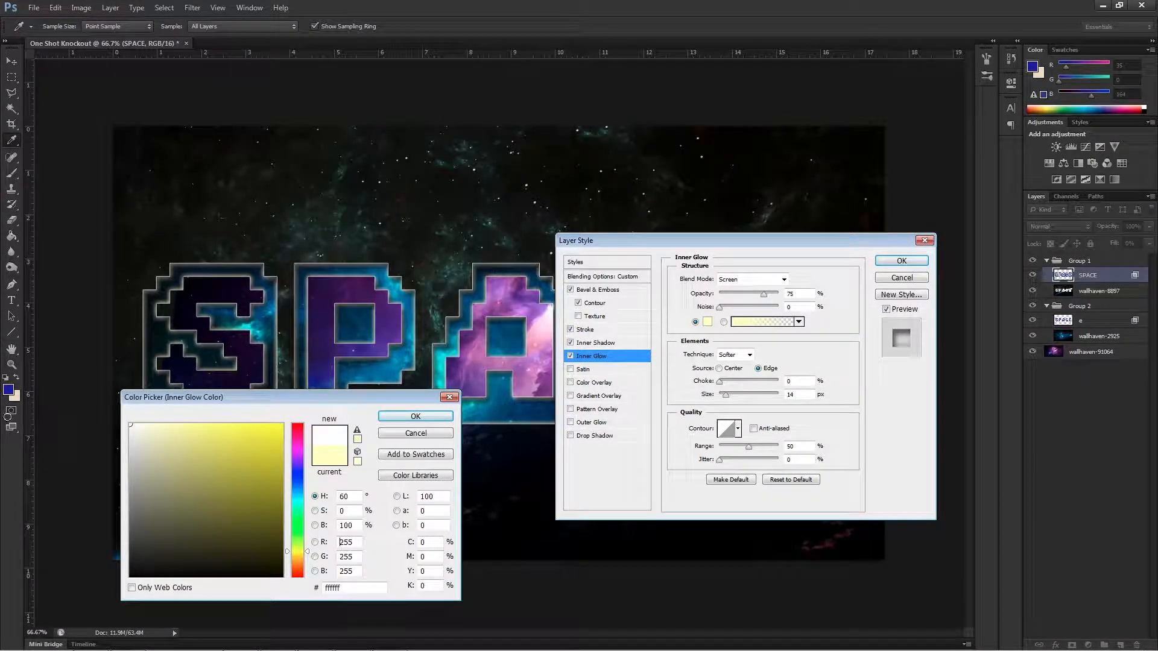
left_click(416, 417)
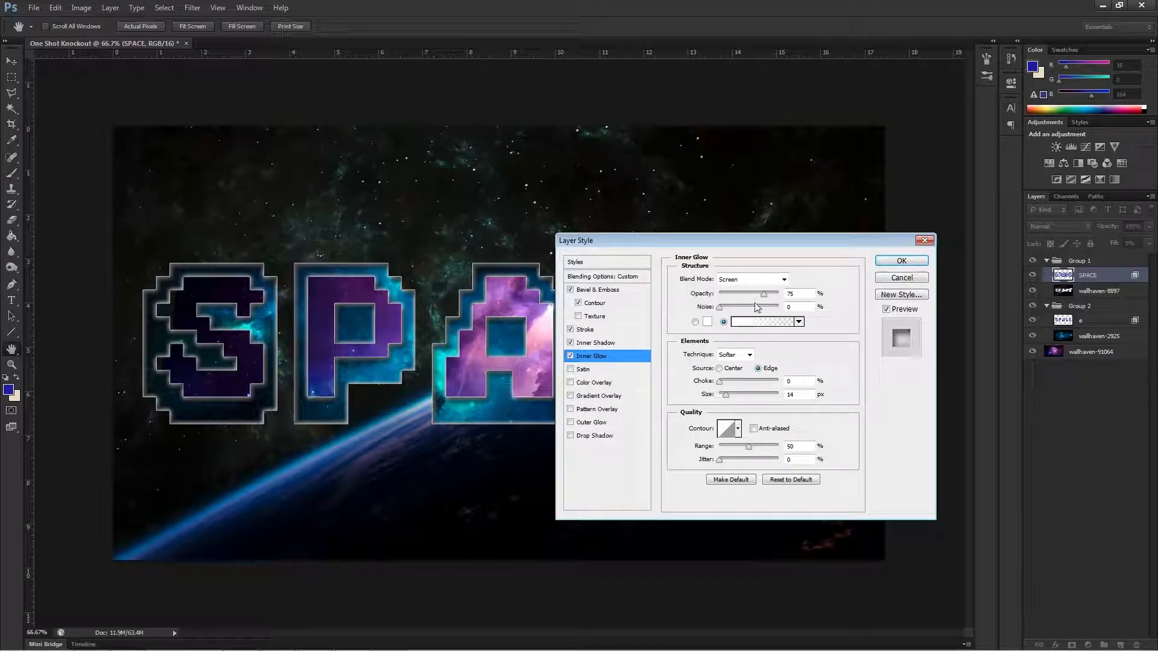
mouse_move(765, 295)
left_mouse_down()
mouse_move(784, 297)
mouse_move(721, 295)
mouse_move(779, 295)
left_mouse_up()
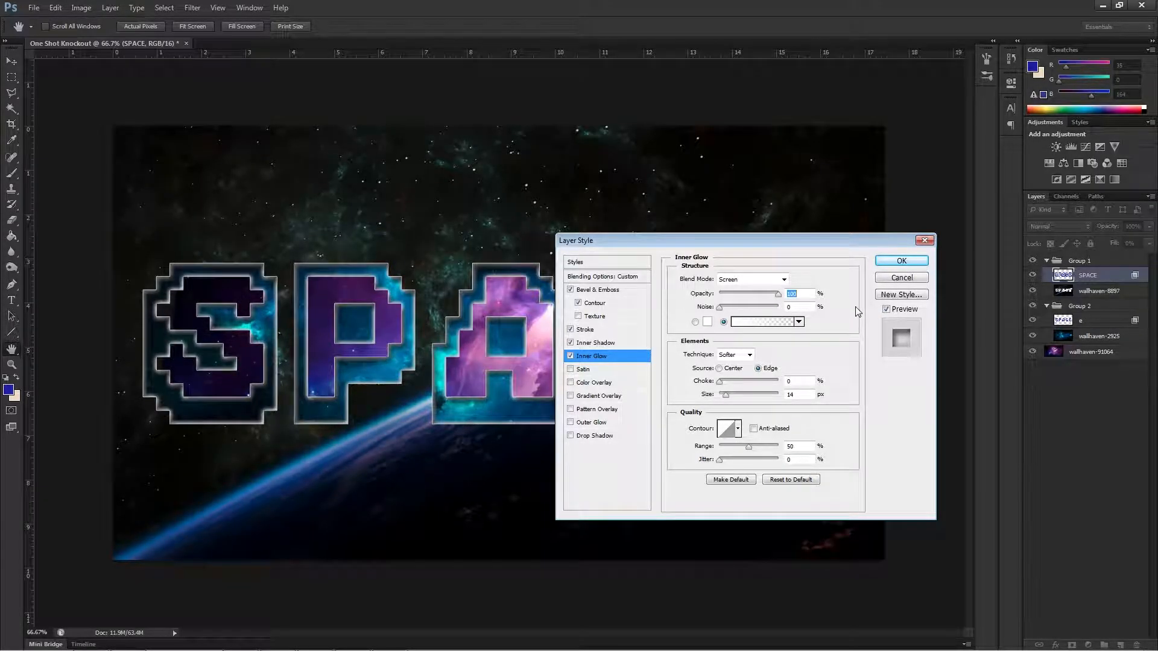
Set the inner glow size to 10 px, try a range of 1%, and return the range to 50% with noise and jitter at 0%.
mouse_move(720, 307)
left_mouse_down()
mouse_move(760, 309)
mouse_move(712, 309)
left_mouse_up()
mouse_move(720, 383)
left_mouse_down()
mouse_move(776, 385)
mouse_move(721, 385)
mouse_move(727, 399)
left_mouse_up()
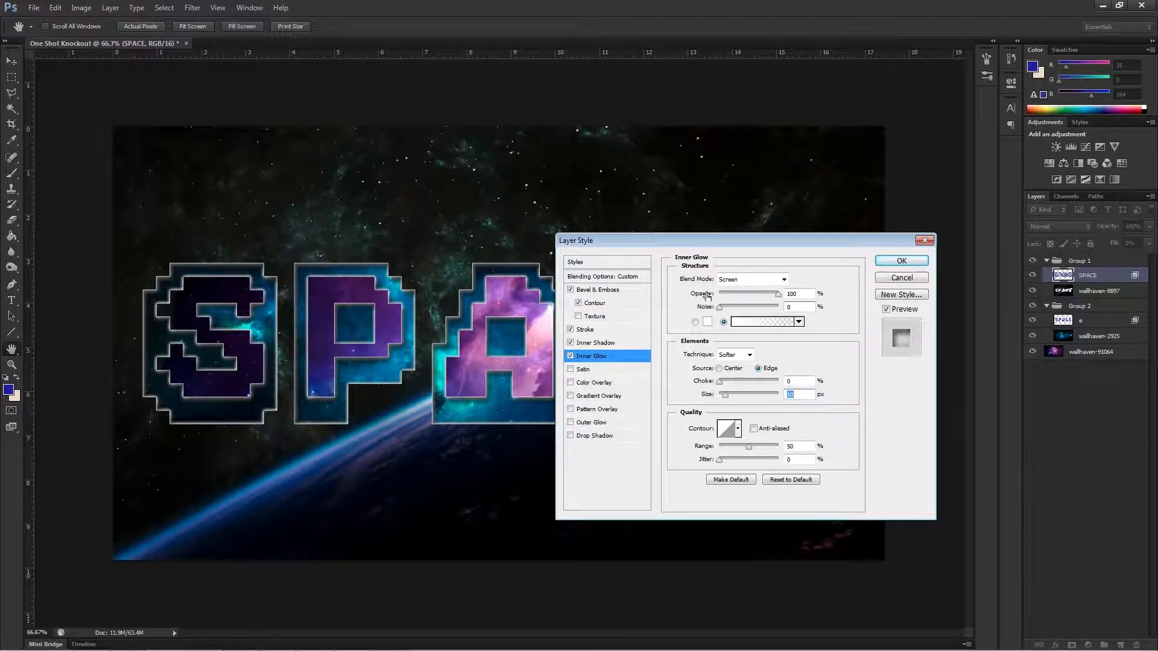
mouse_move(749, 446)
left_mouse_down()
mouse_move(778, 446)
mouse_move(724, 446)
mouse_move(758, 447)
mouse_move(757, 463)
mouse_move(751, 451)
left_mouse_up()
type("1")
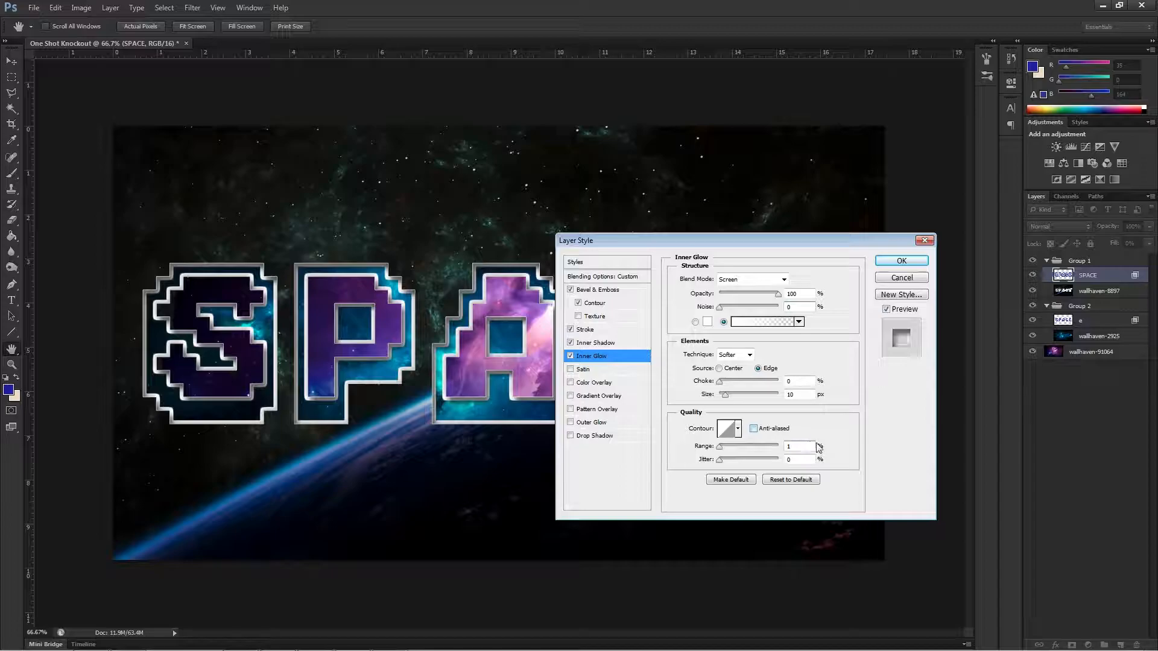
left_click_drag(807, 445, 750, 451)
type("50")
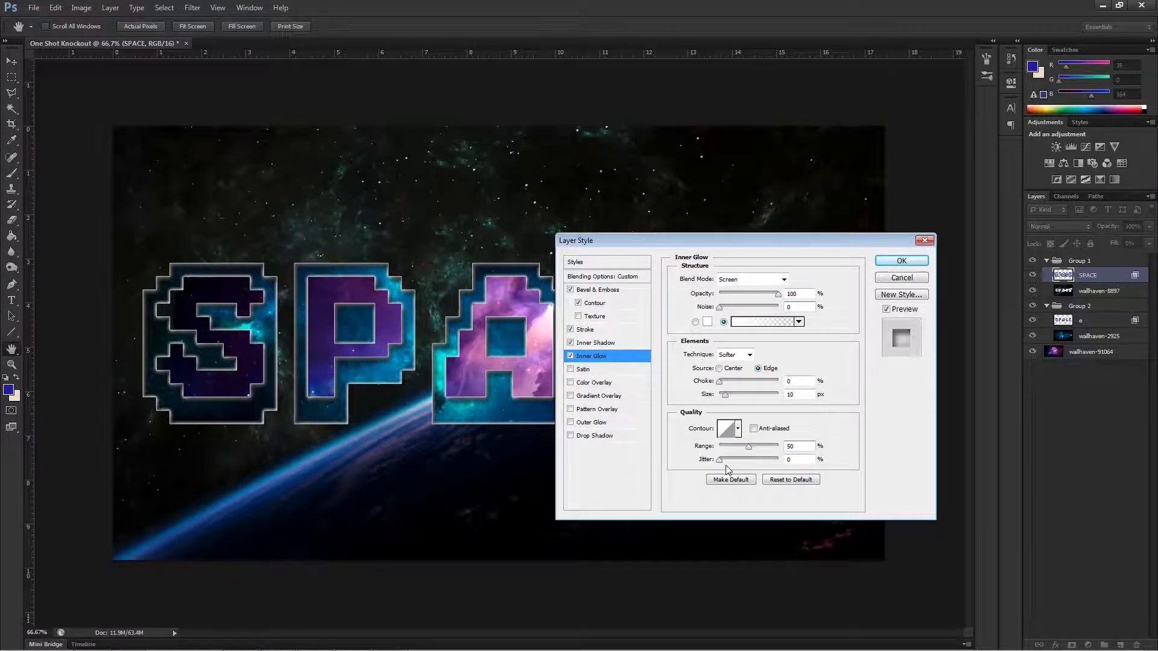
left_click_drag(721, 461, 654, 457)
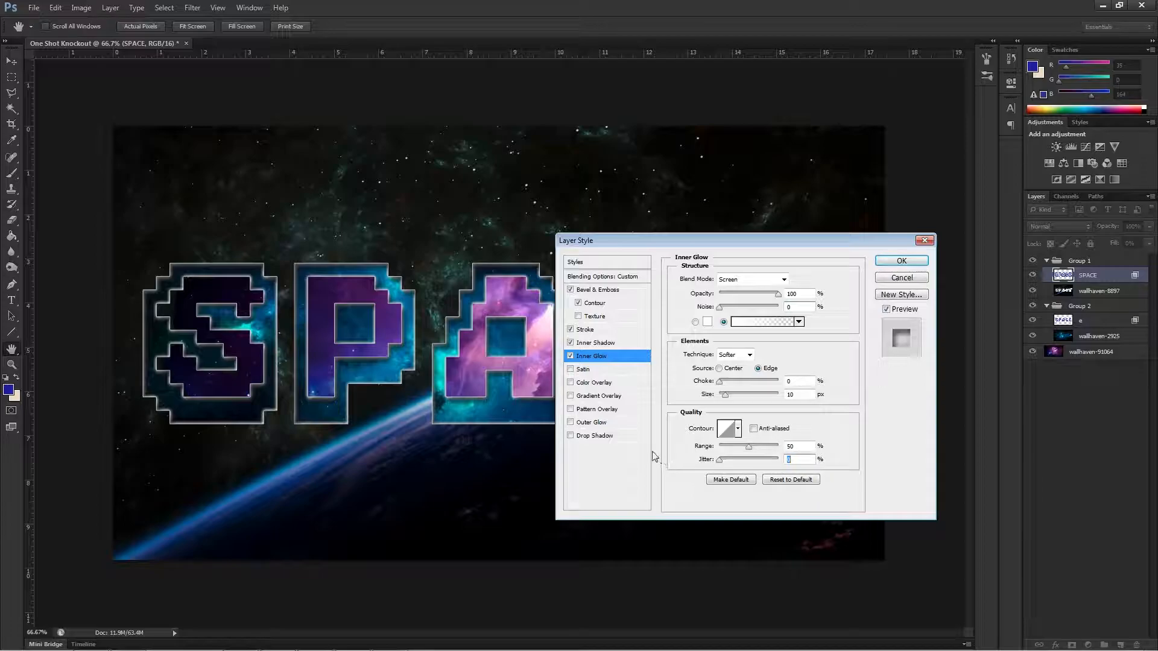
Preview the Satin effect on the SPACE layer by switching it on and off, and leave it turned off.
left_click(581, 369)
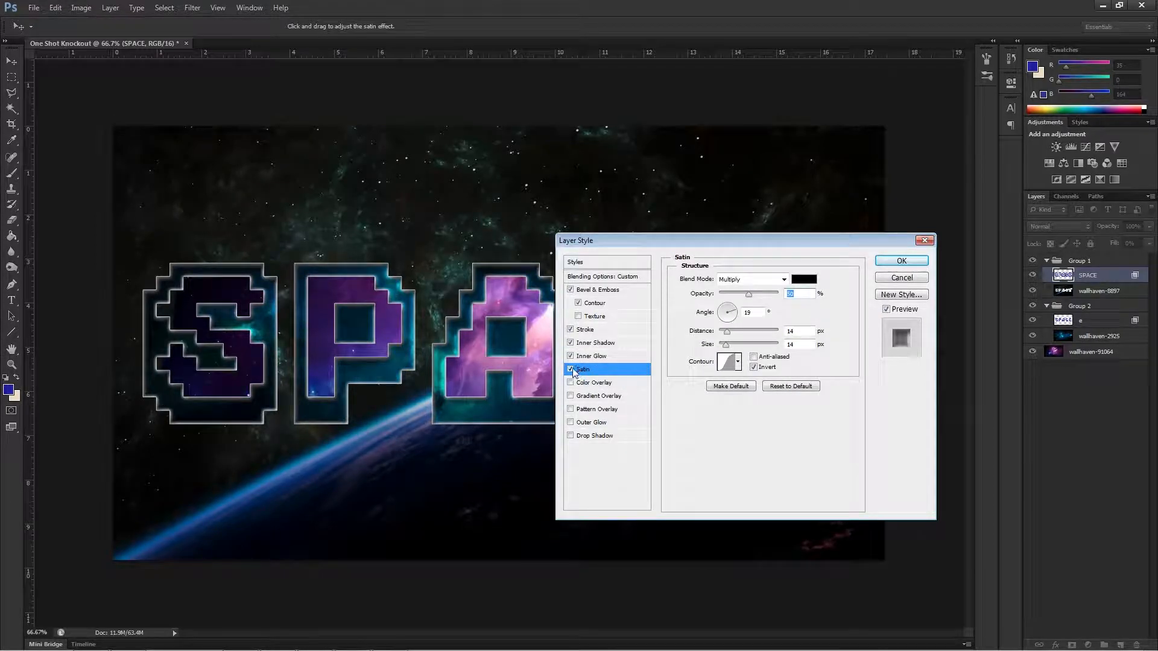
left_click(571, 370)
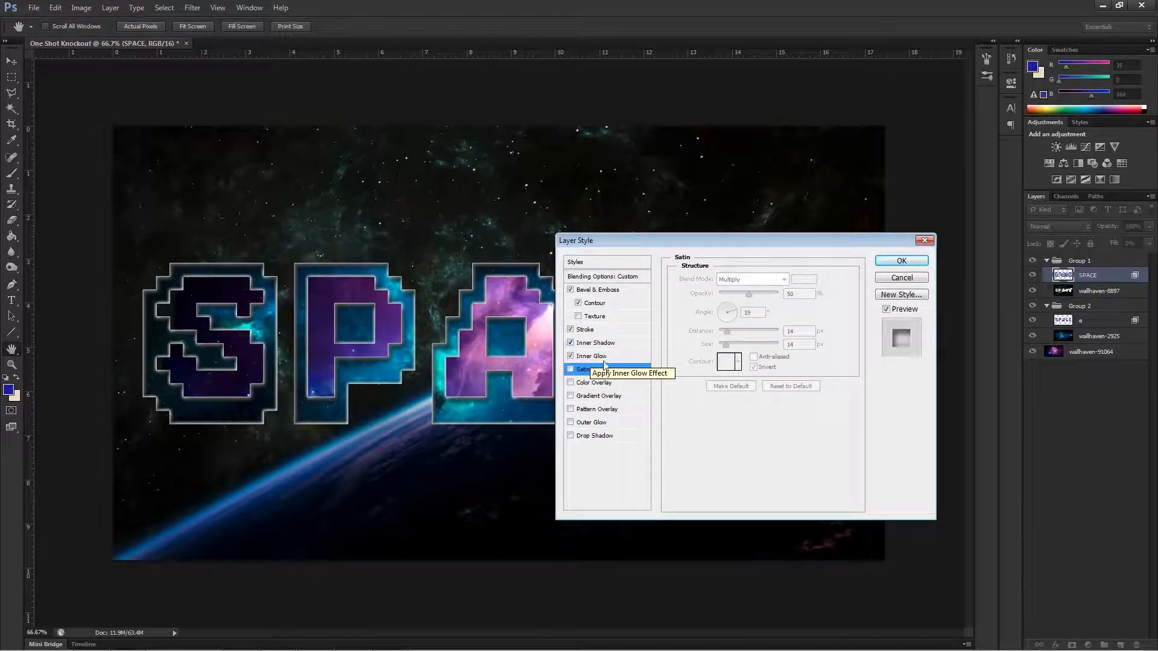
left_click(571, 369)
left_click(571, 370)
left_click(571, 369)
left_click(571, 370)
left_click(584, 374)
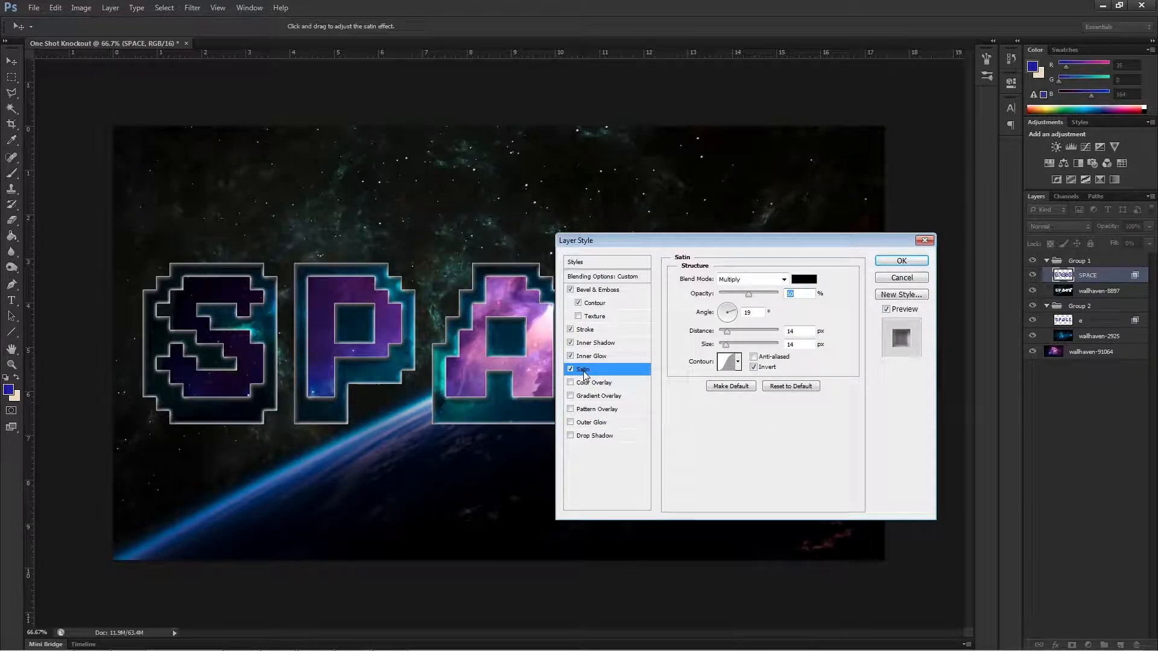
left_click(571, 369)
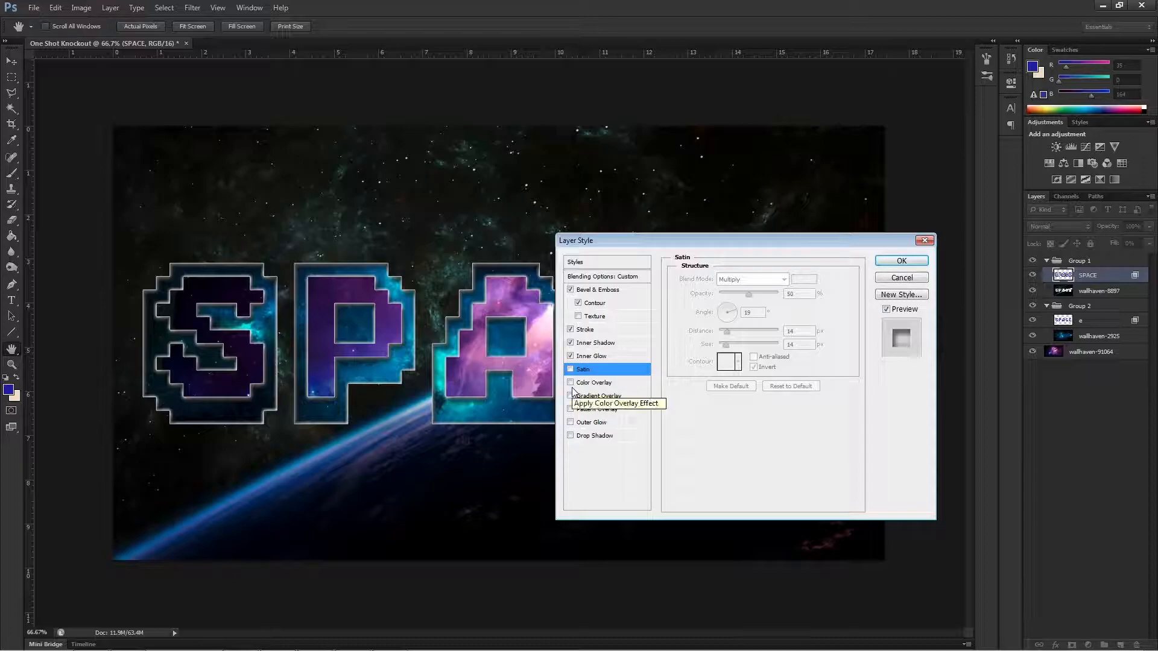
Try a red Color Overlay on the SPACE layer and lower its opacity to 26%.
left_click(573, 385)
left_click(574, 384)
left_click(573, 384)
left_click(573, 383)
left_click(573, 383)
left_click(573, 385)
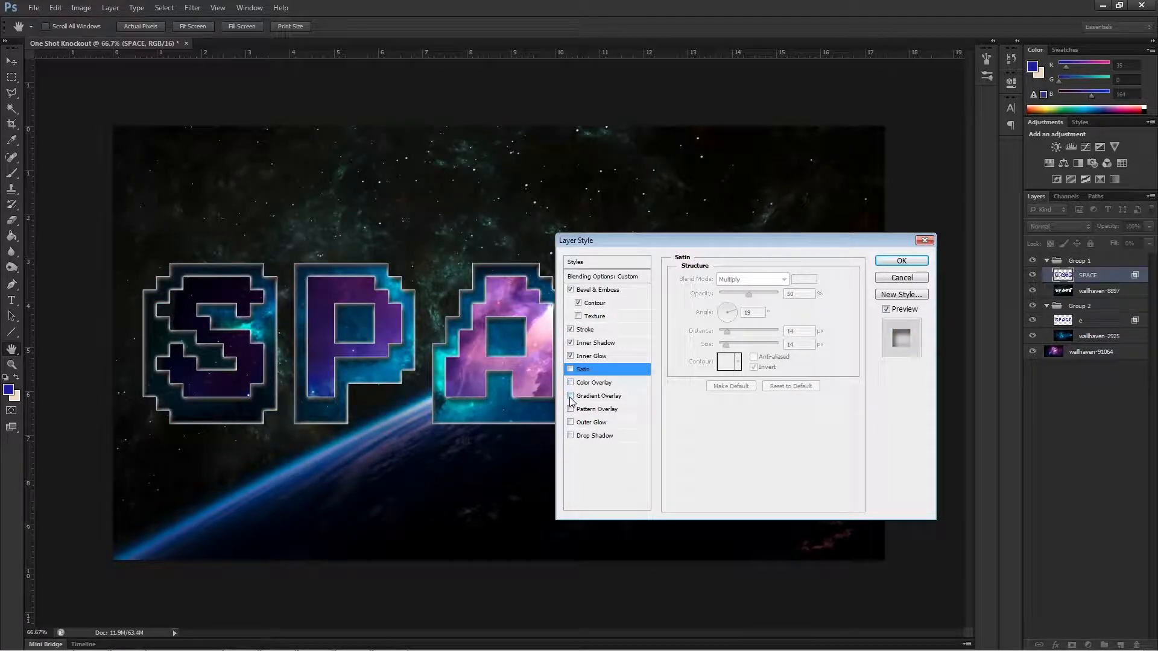
left_click(572, 384)
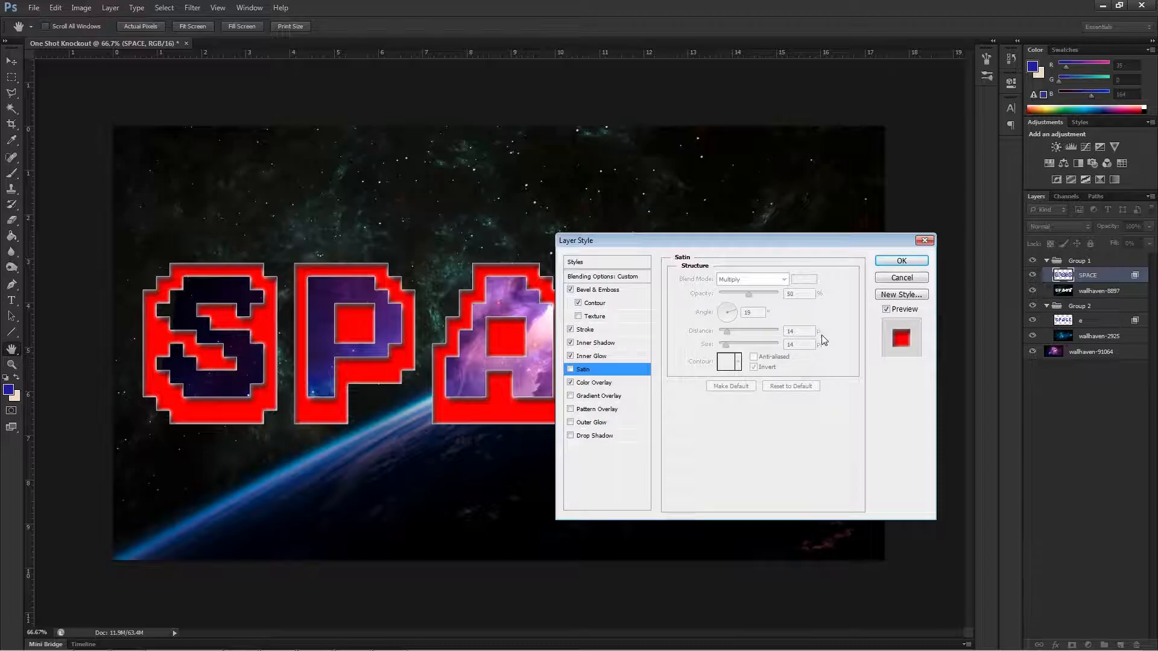
left_click(604, 382)
mouse_move(749, 294)
left_mouse_down()
mouse_move(722, 292)
mouse_move(735, 293)
left_mouse_up()
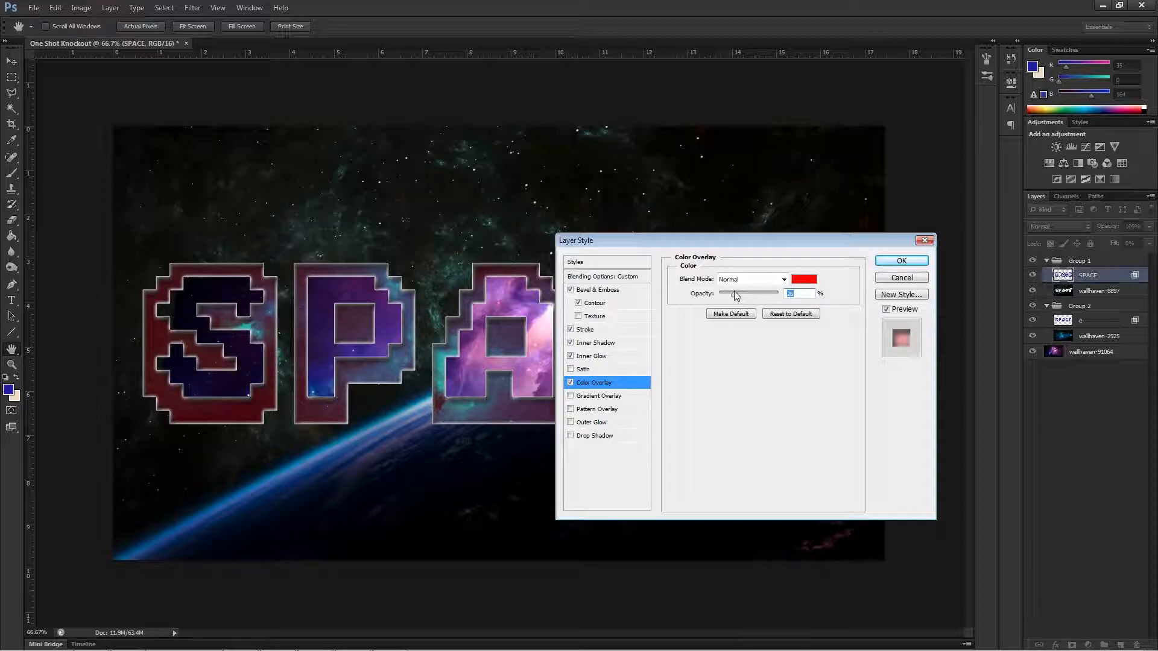
Try white (ffffff) as the overlay colour, lower its opacity to 0%, and turn Color Overlay off.
left_click(803, 279)
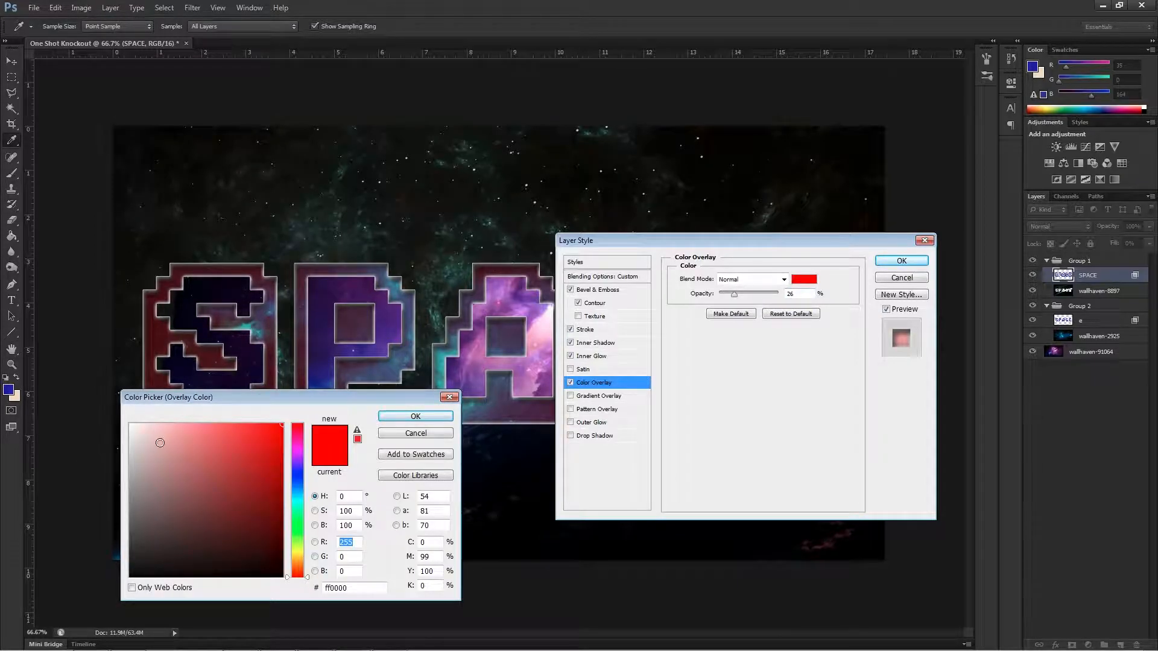
left_click_drag(159, 442, 129, 424)
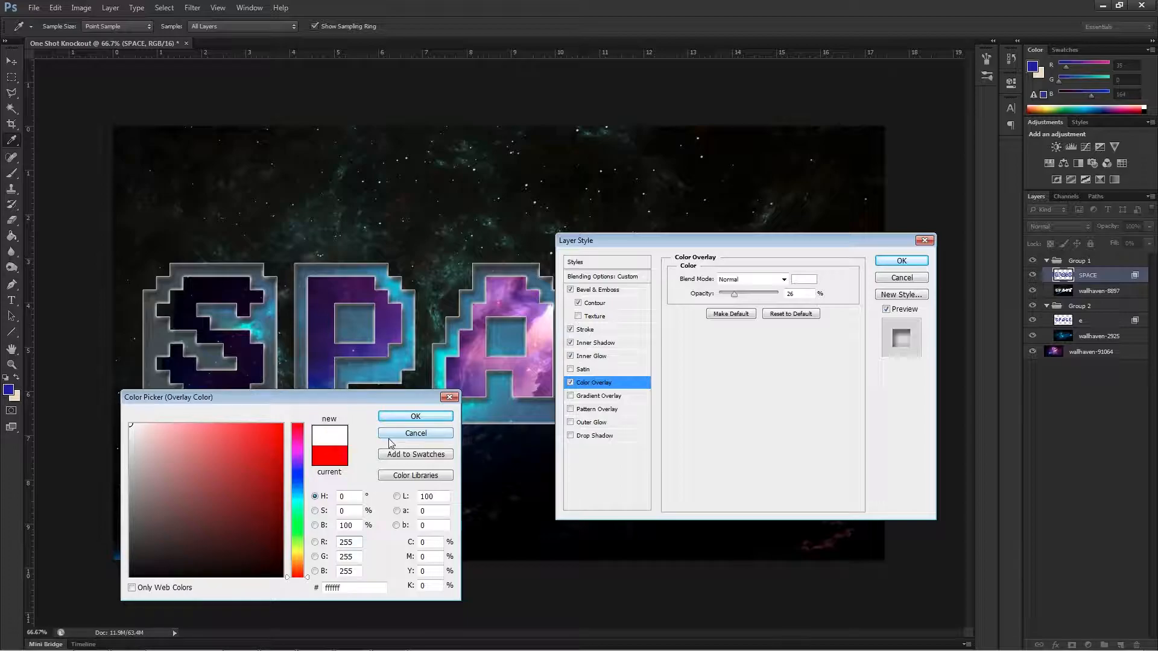
left_click(405, 423)
left_click_drag(733, 300, 703, 293)
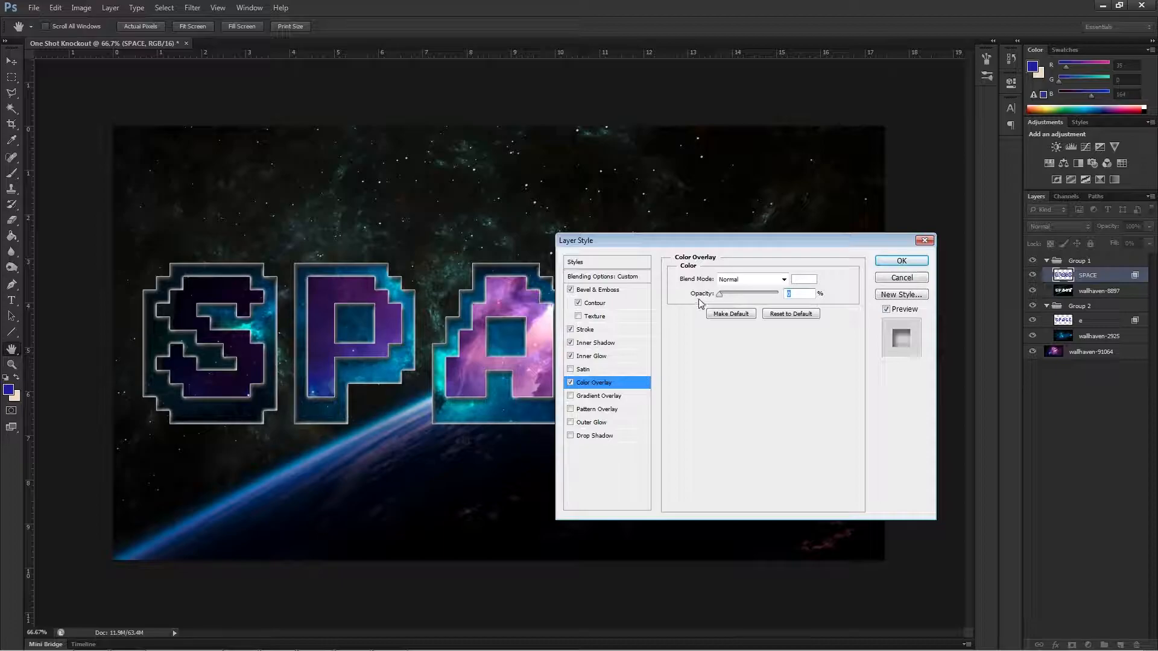
left_click(570, 382)
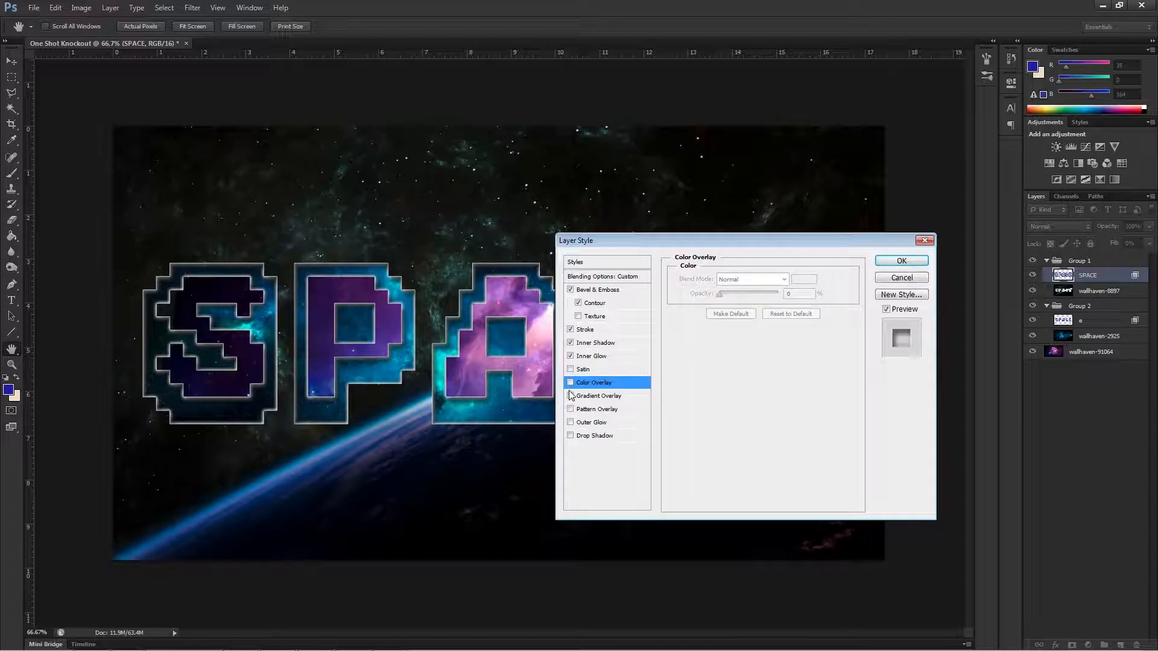
Try a black-to-white Gradient Overlay on the SPACE layer with 84% scale and 28% opacity.
left_click(570, 396)
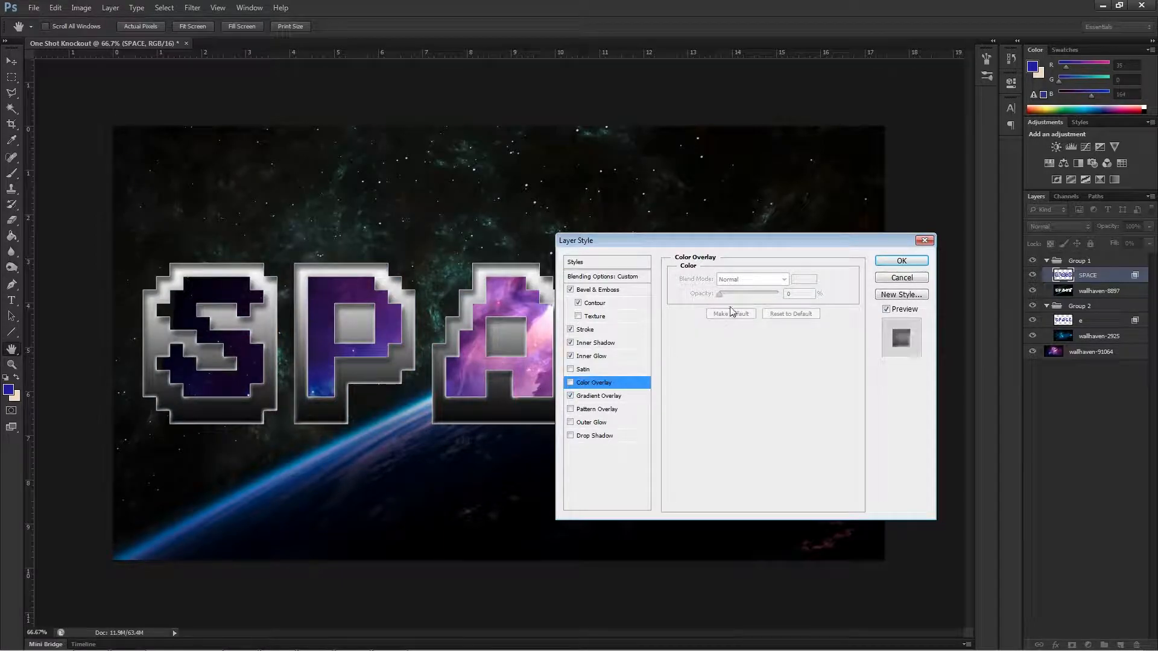
left_click(605, 399)
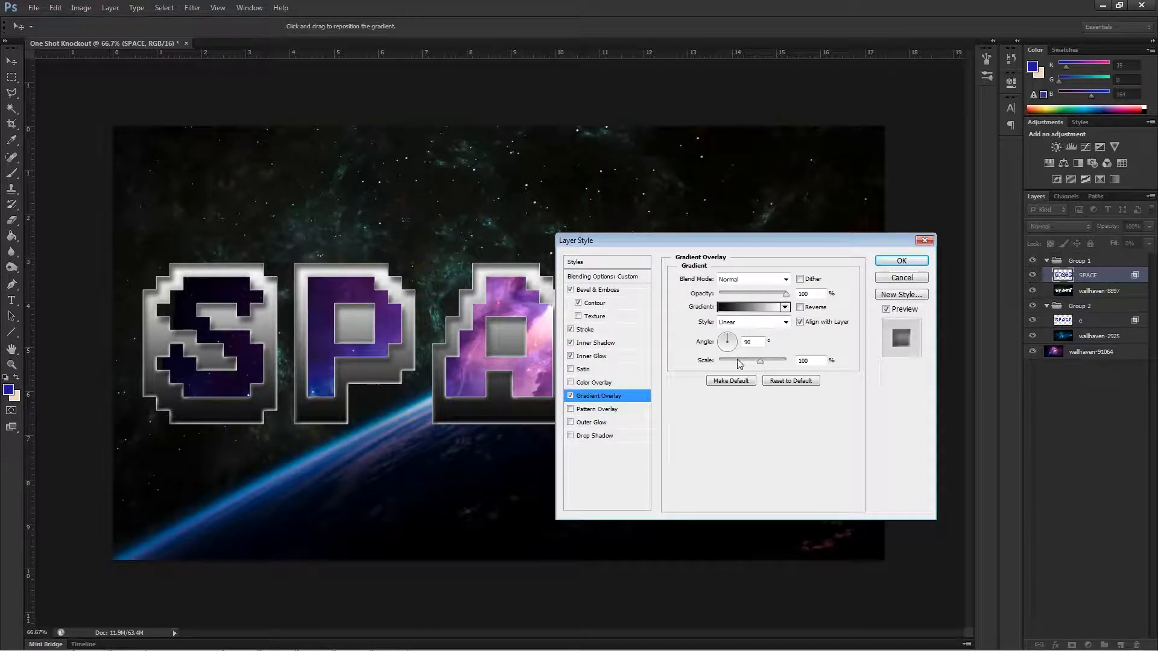
mouse_move(737, 364)
left_mouse_down()
mouse_move(724, 365)
mouse_move(770, 364)
mouse_move(752, 361)
left_mouse_up()
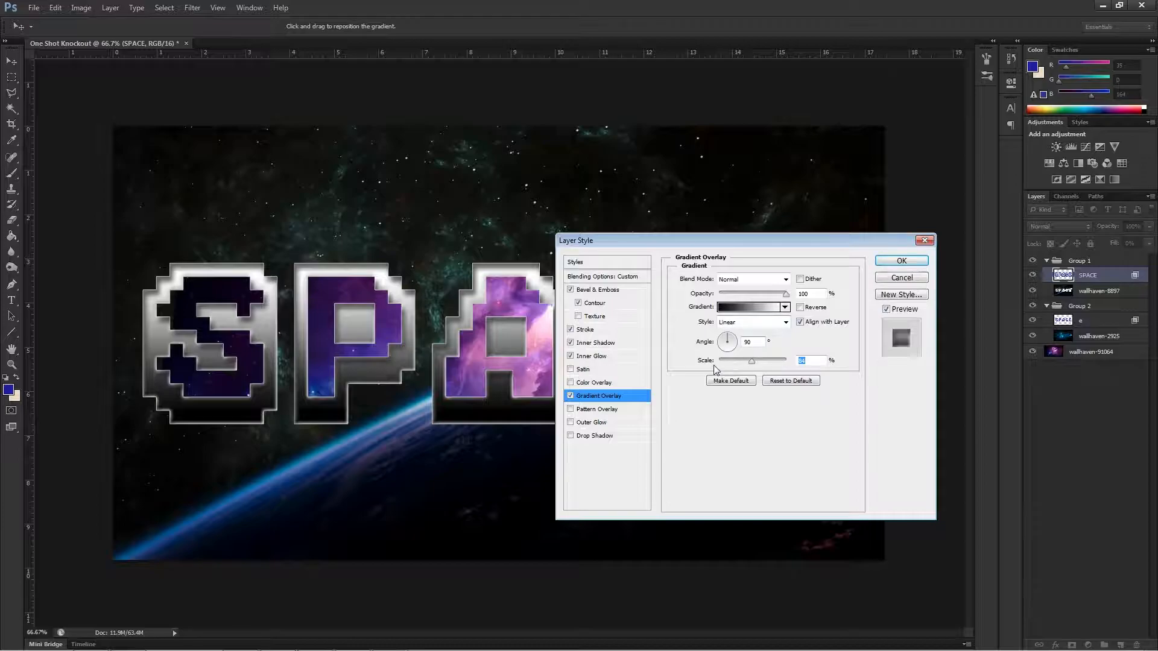
left_click_drag(786, 293, 740, 303)
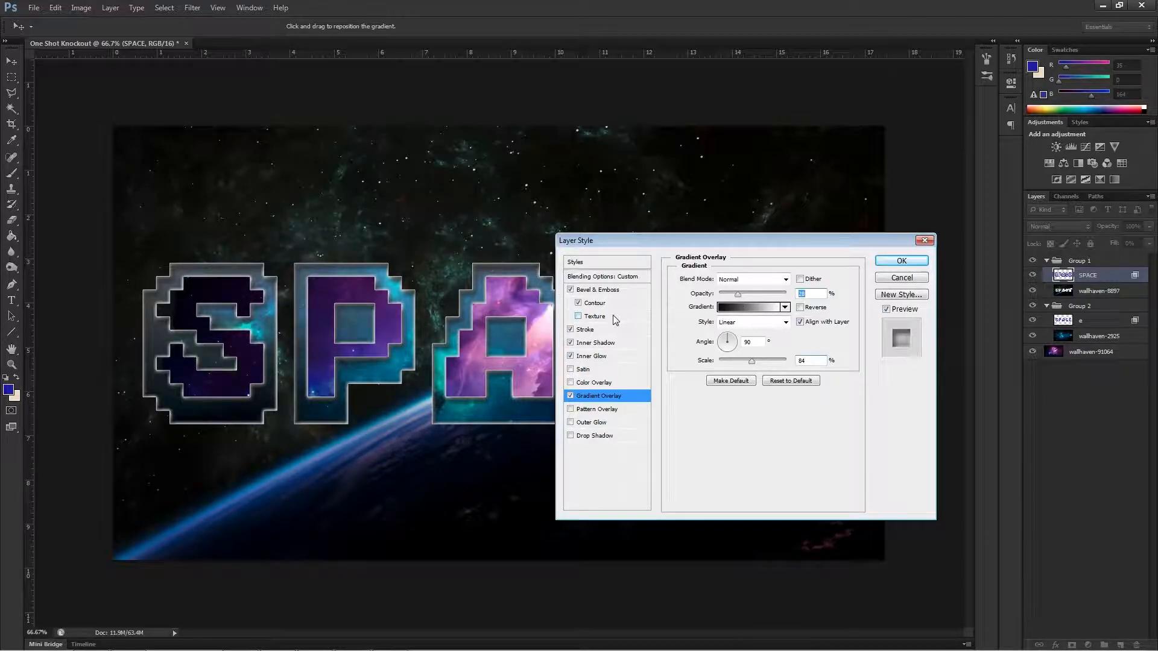
Try the Radial and Reflected gradient styles on the SPACE letters, and turn Gradient Overlay off.
left_click(783, 323)
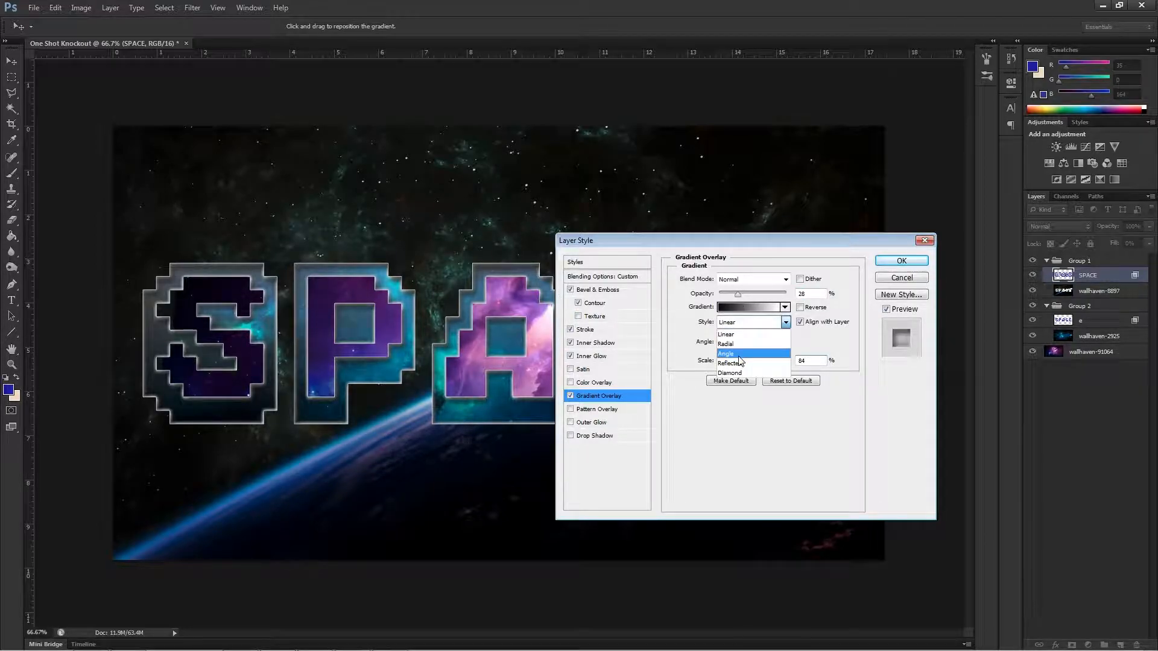
left_click(739, 344)
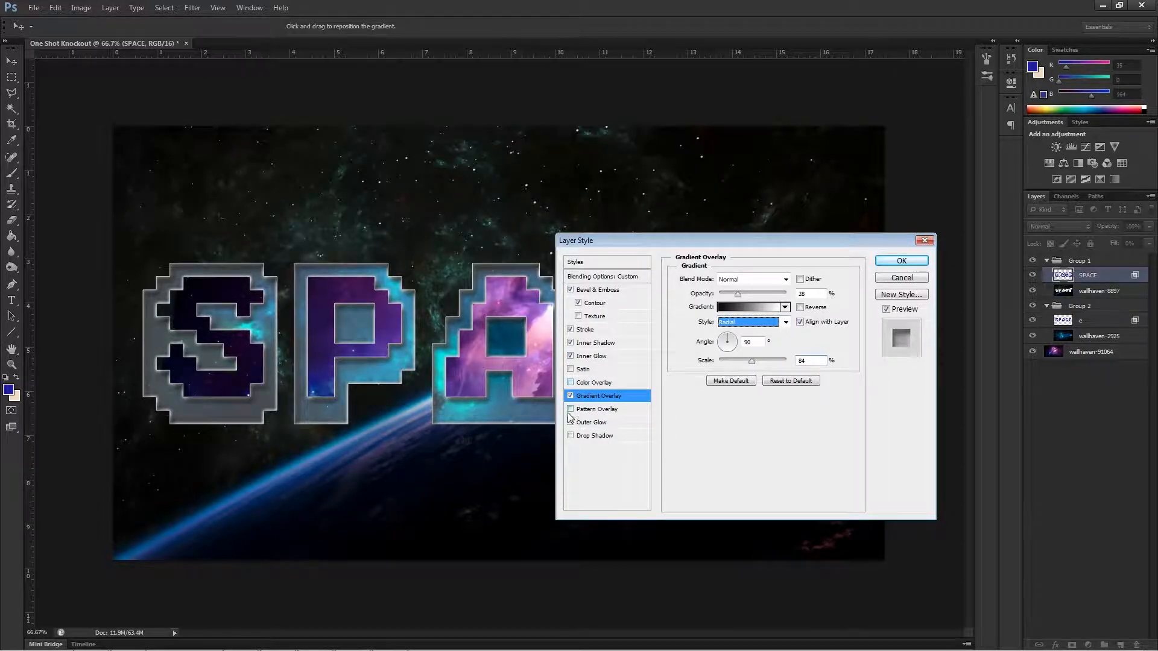
left_click(765, 326)
left_click(754, 322)
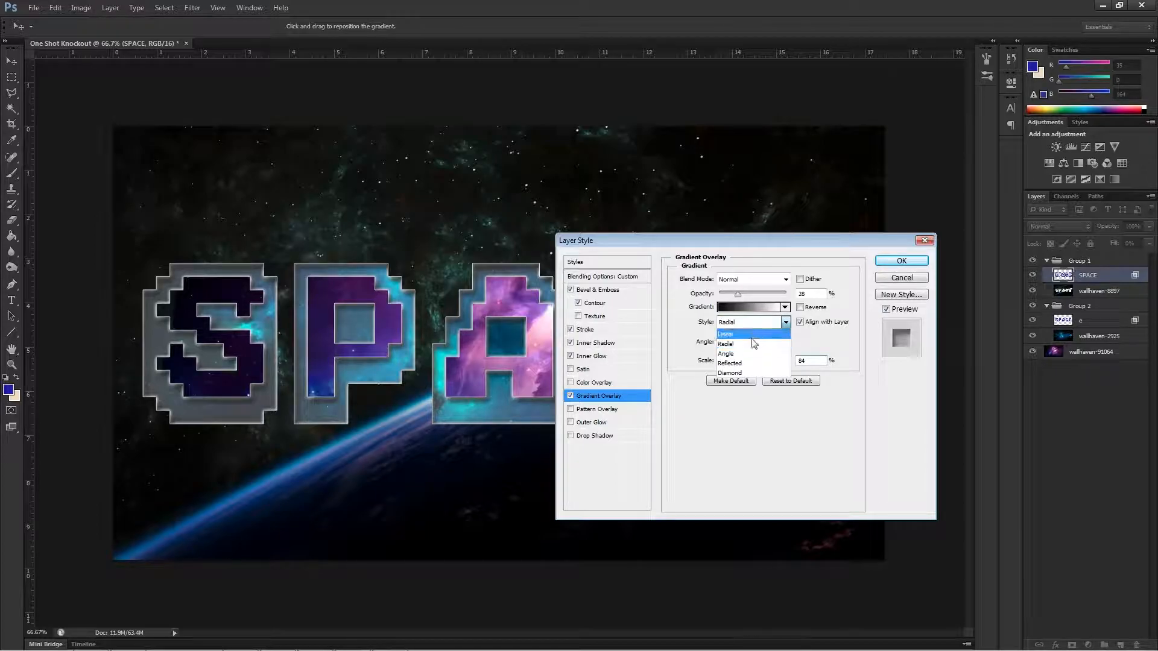
left_click(753, 364)
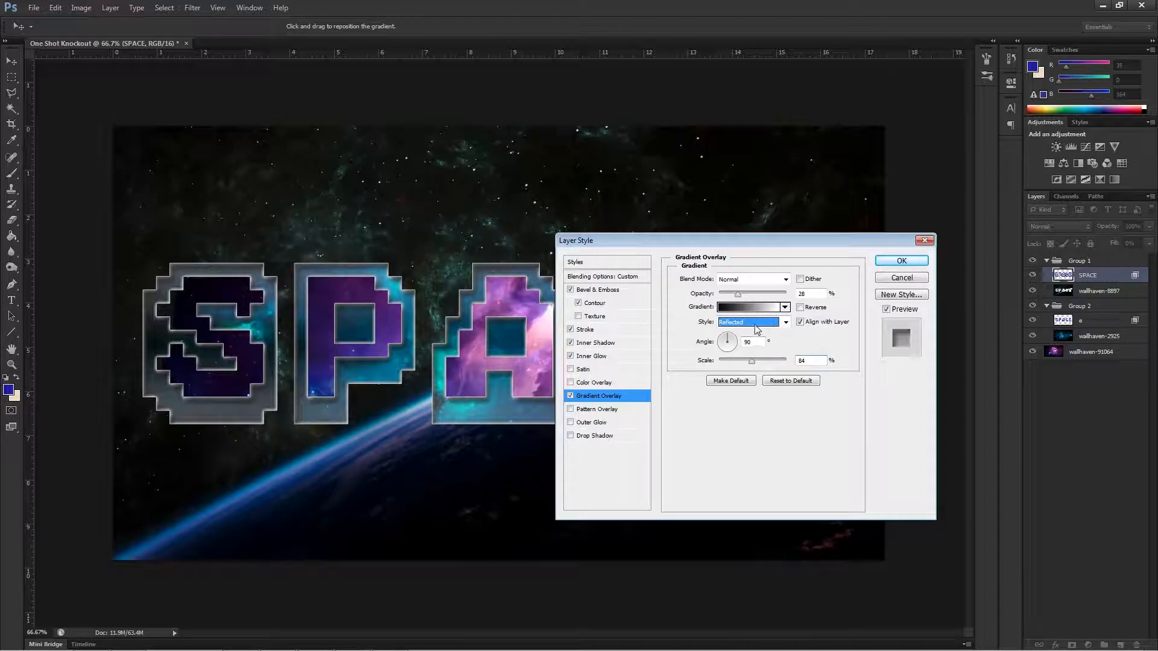
left_click(572, 396)
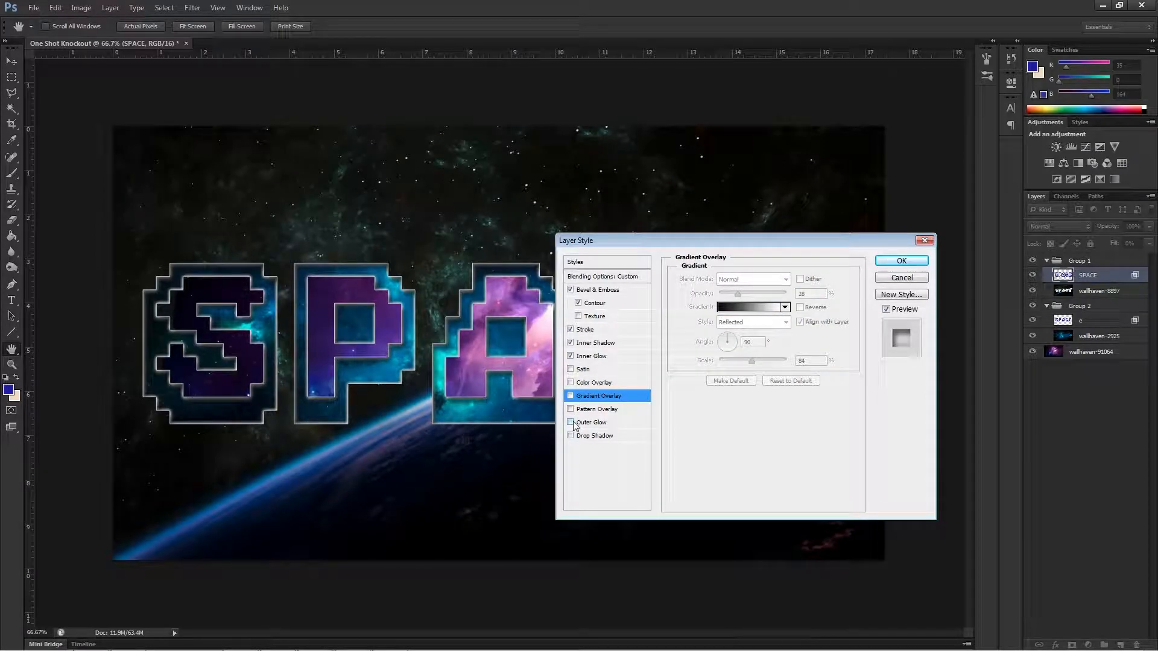
Add a white (ffffff) outer glow to the SPACE layer with 100% opacity and reduce its size to a few pixels.
left_click(571, 422)
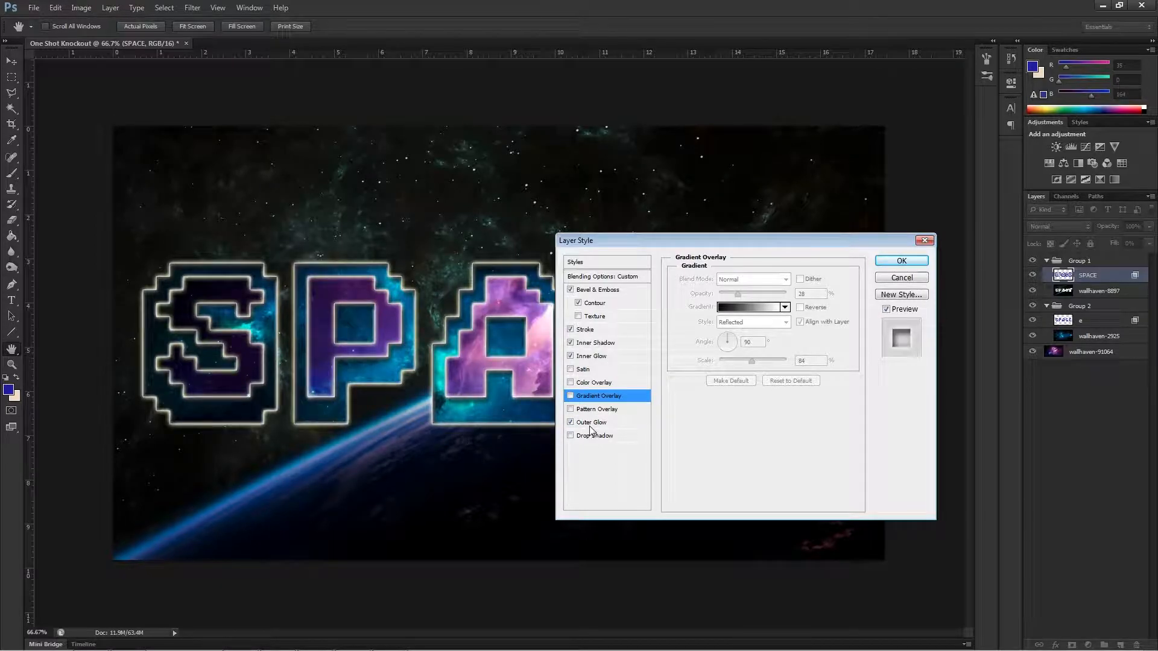
left_click(590, 423)
left_click(708, 321)
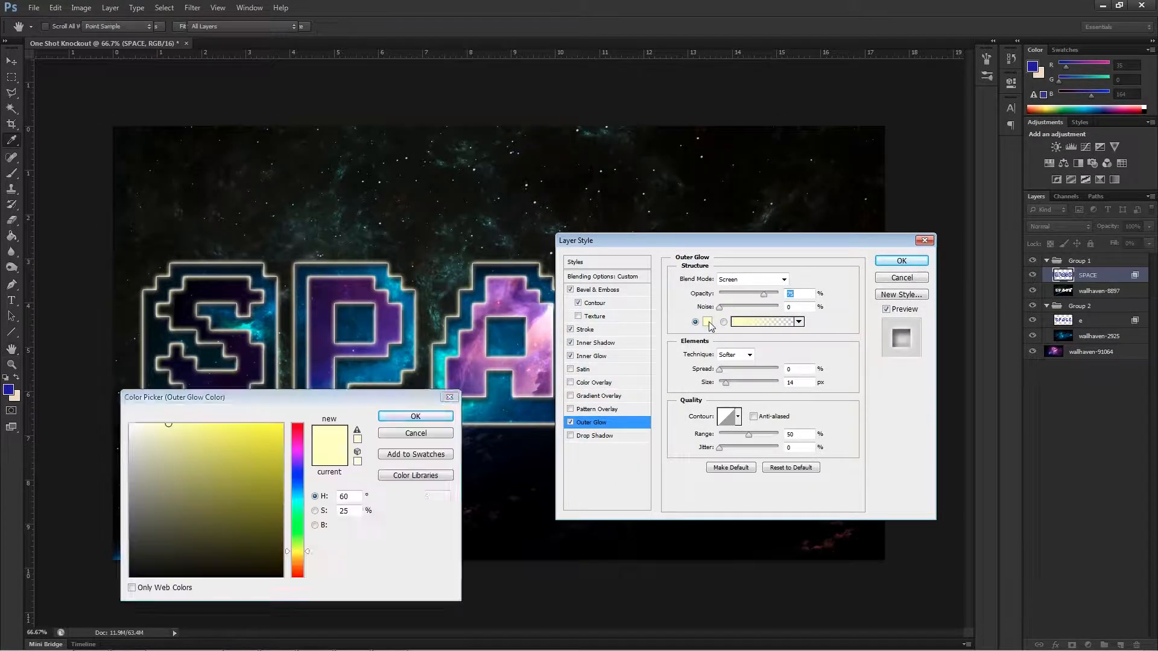
left_click_drag(174, 426, 63, 396)
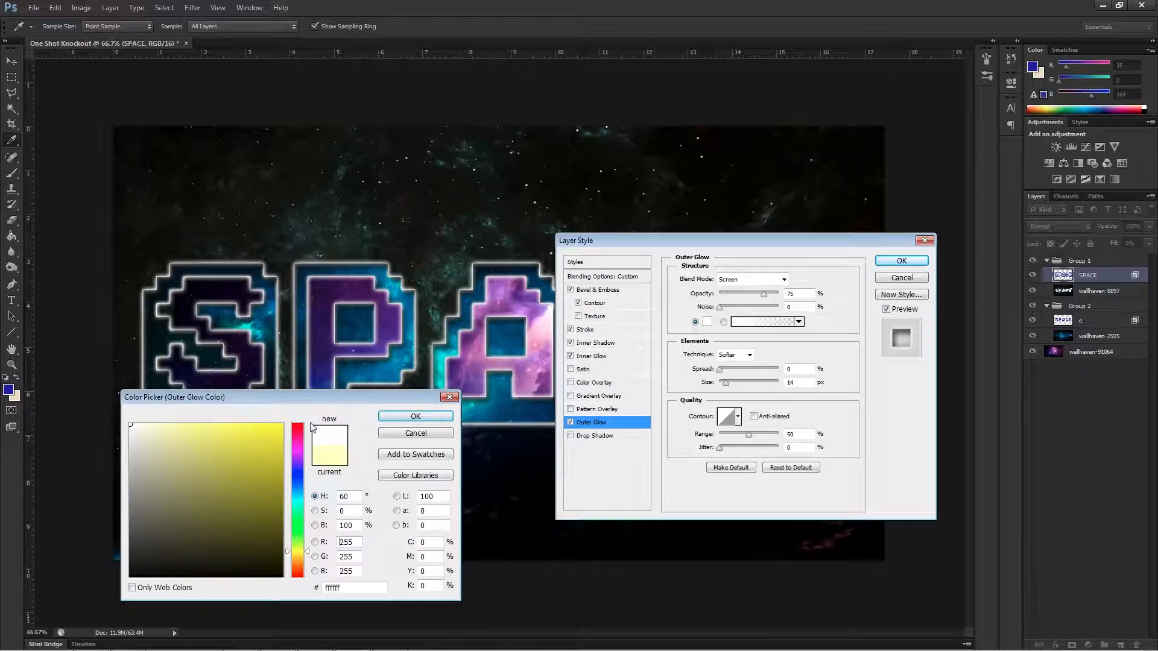
left_click(398, 424)
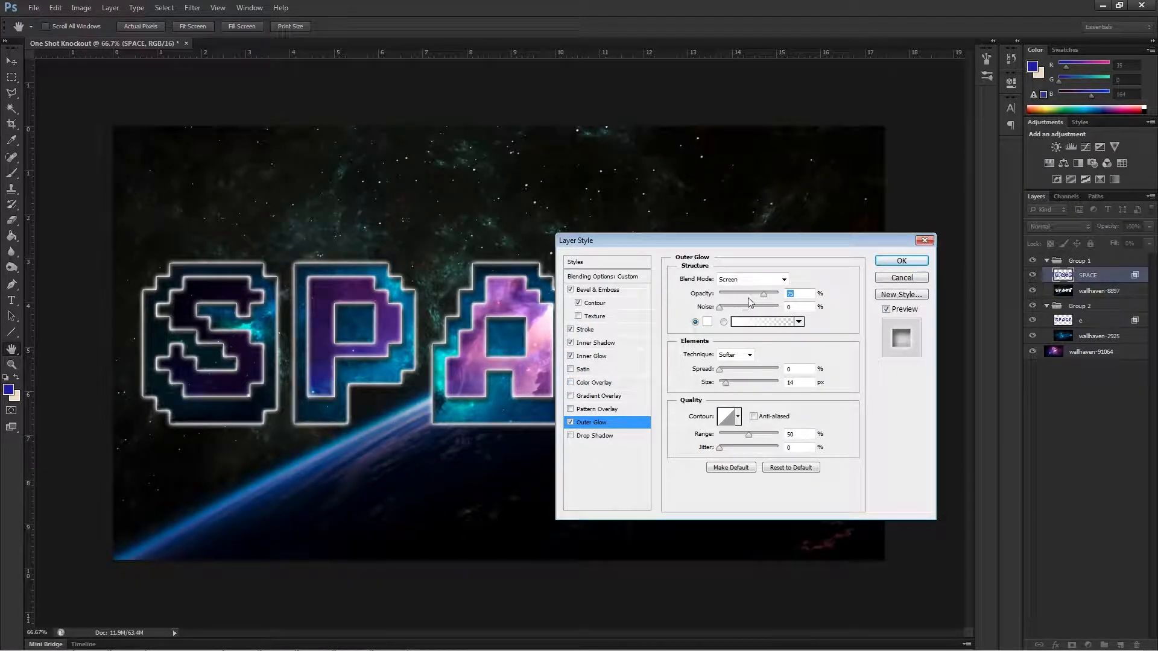
left_click_drag(765, 296, 807, 299)
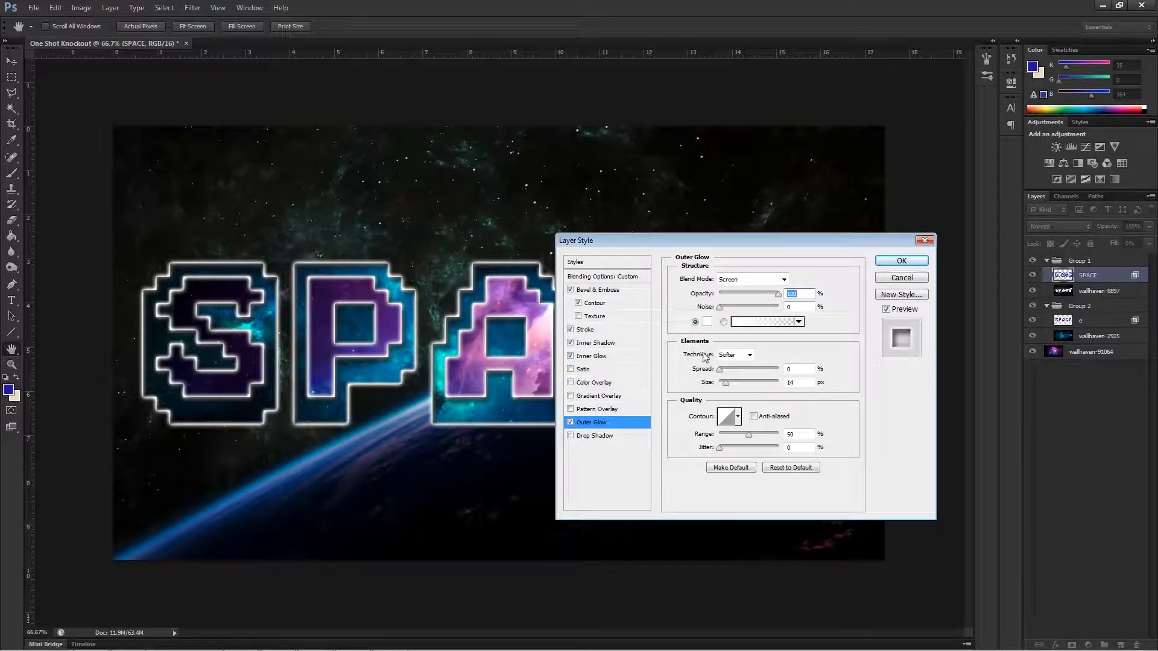
left_click_drag(725, 382, 720, 389)
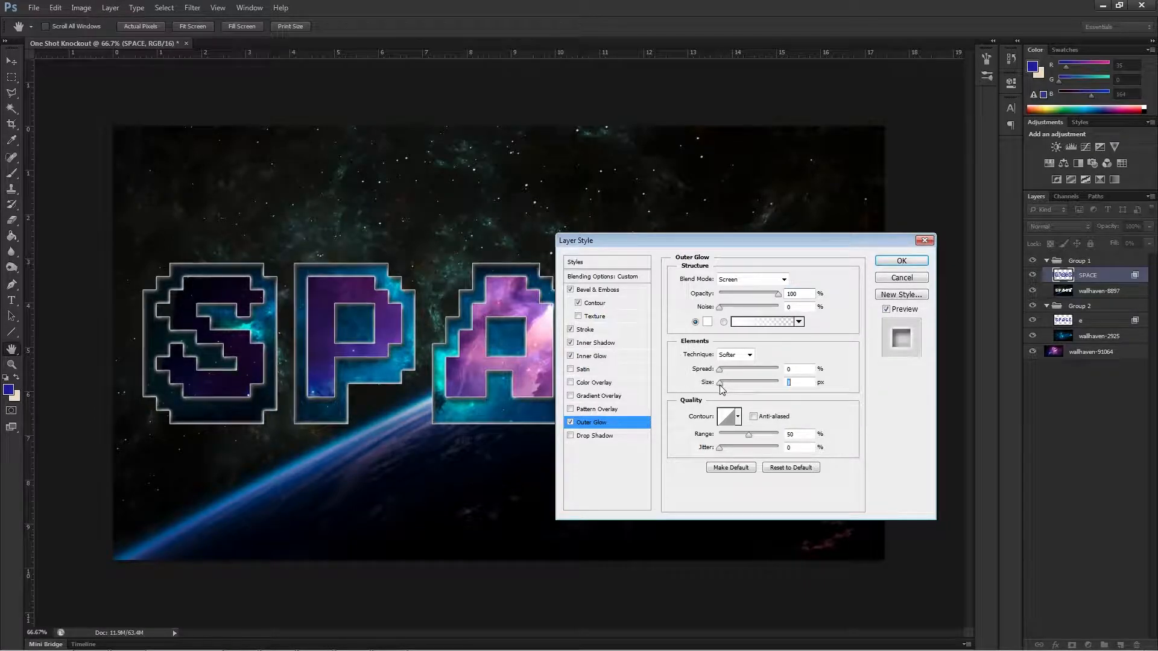
Inspect all five letters, turn on Drop Shadow for the SPACE layer, and apply the layer styles.
left_click_drag(670, 242, 414, 527)
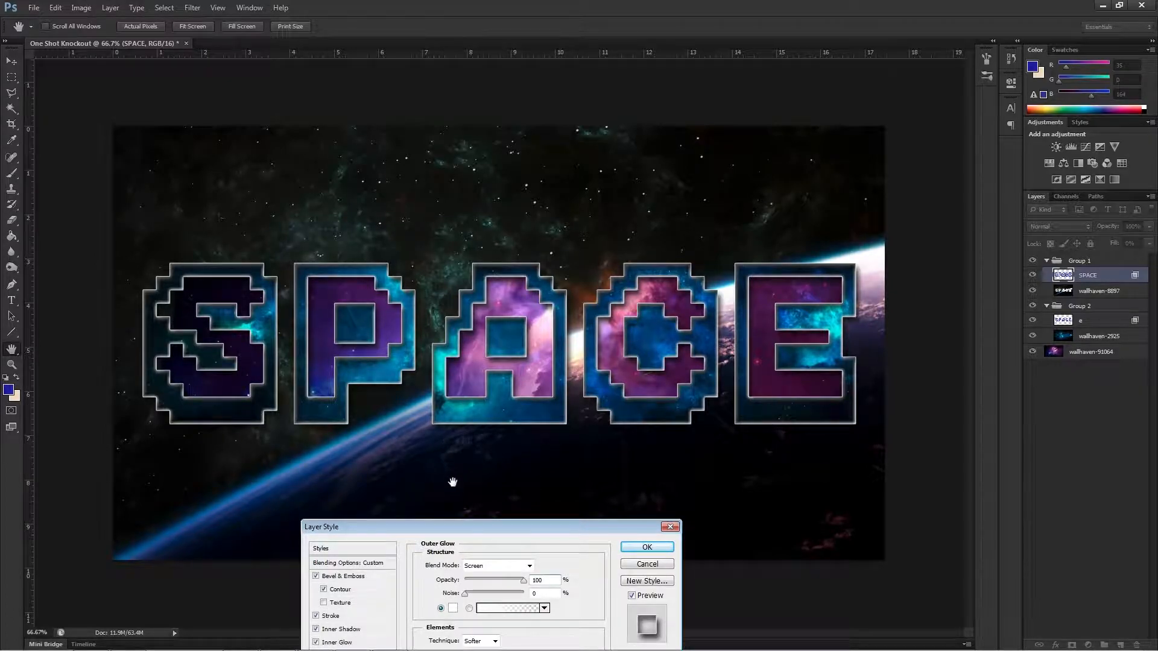
left_click_drag(467, 533, 471, 487)
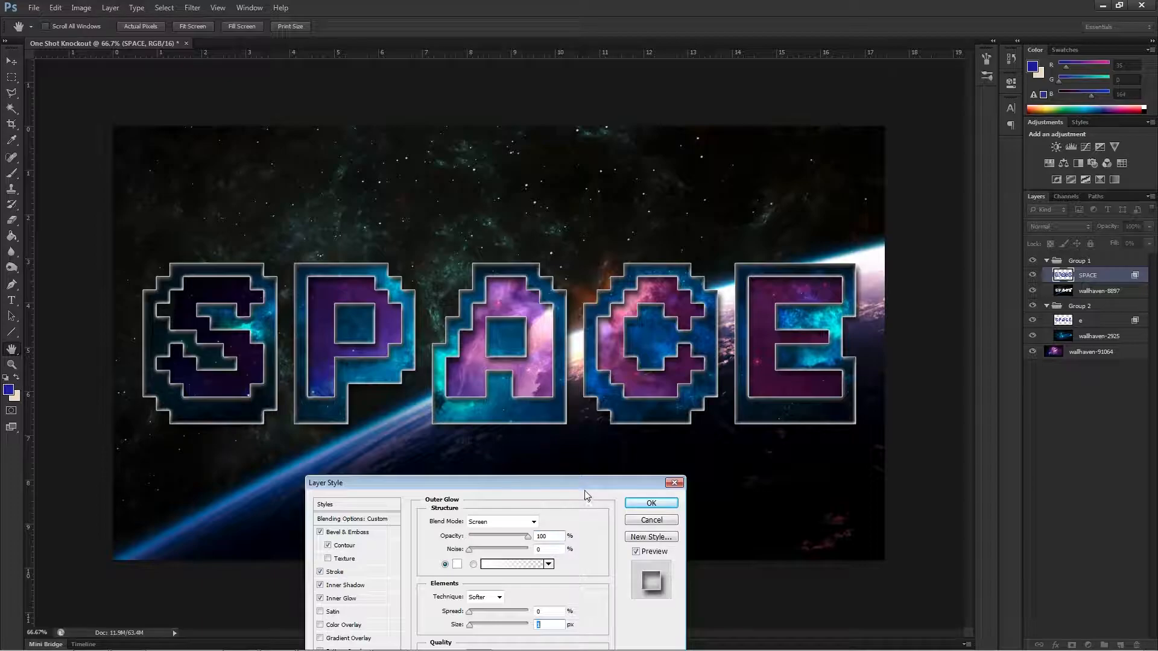
left_click_drag(592, 477, 601, 465)
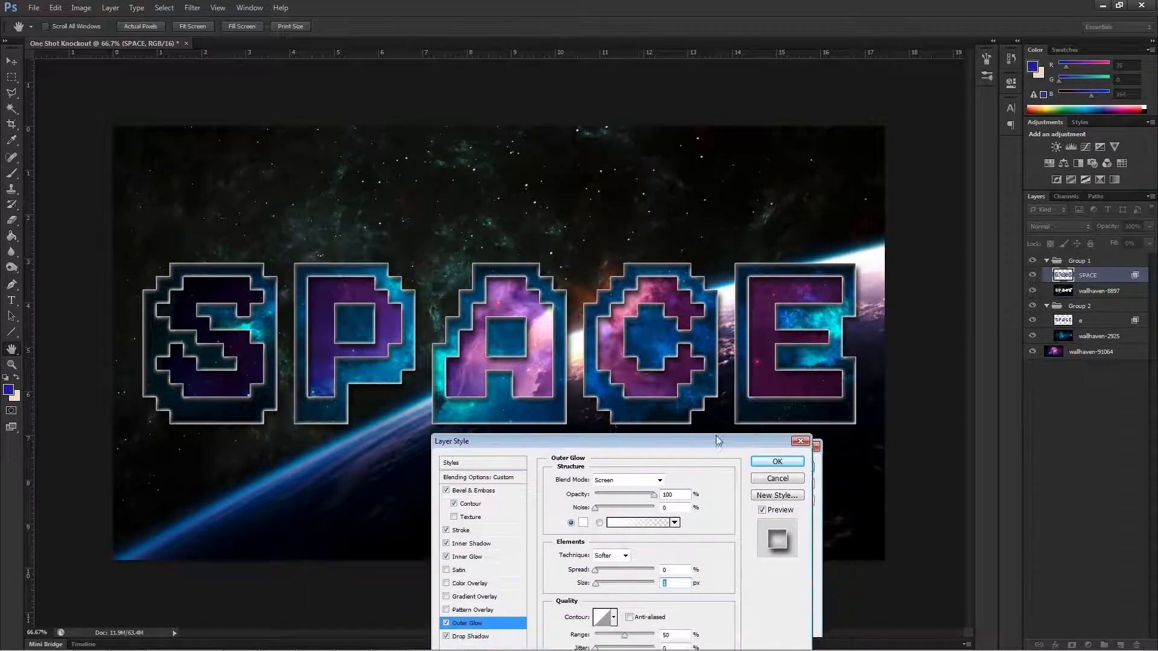
left_click_drag(715, 450, 582, 217)
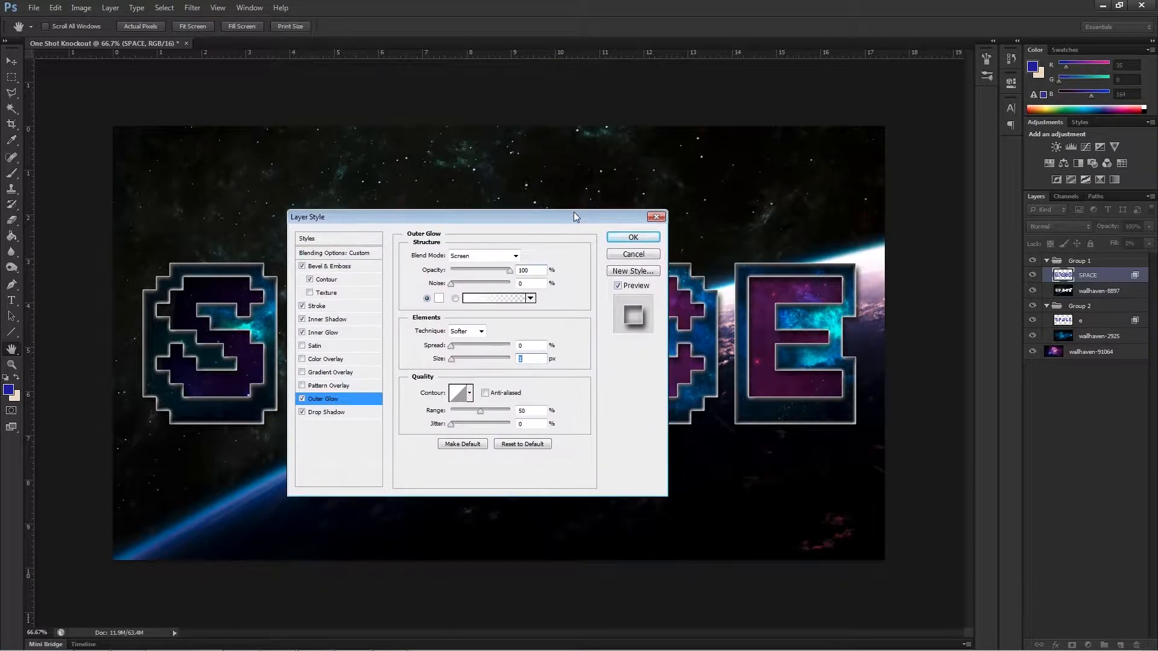
left_click(641, 236)
Apply a Brightness/Contrast adjustment to the wallhaven-8897 layer with brightness -111 and a lowered contrast.
key("e")
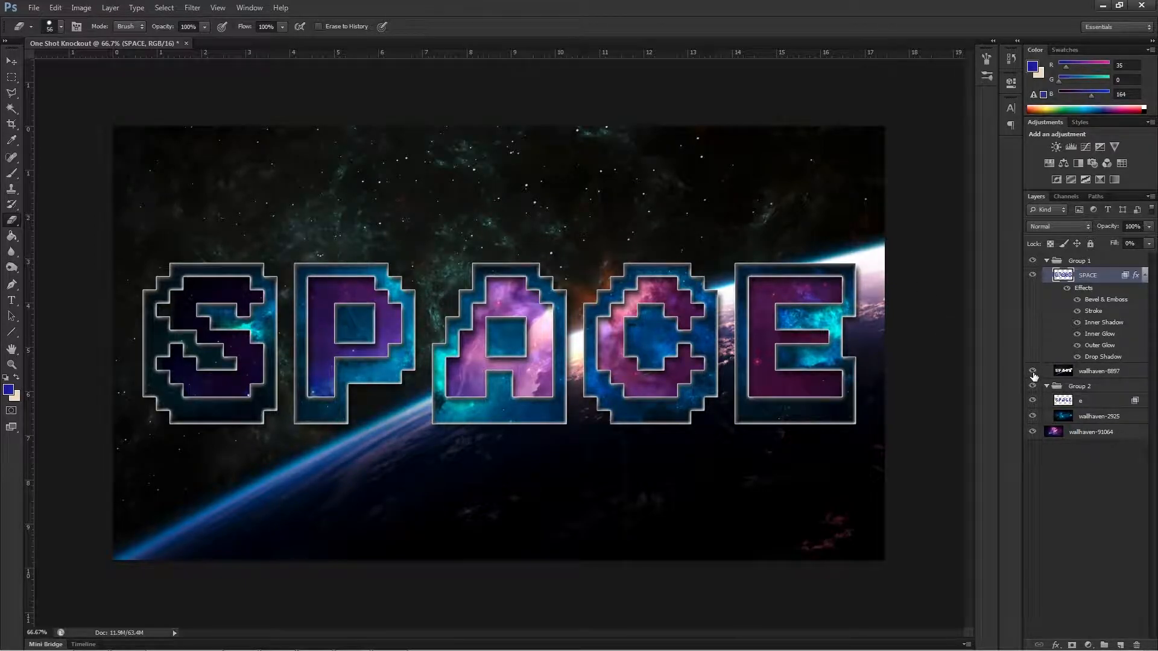
left_click(1103, 374)
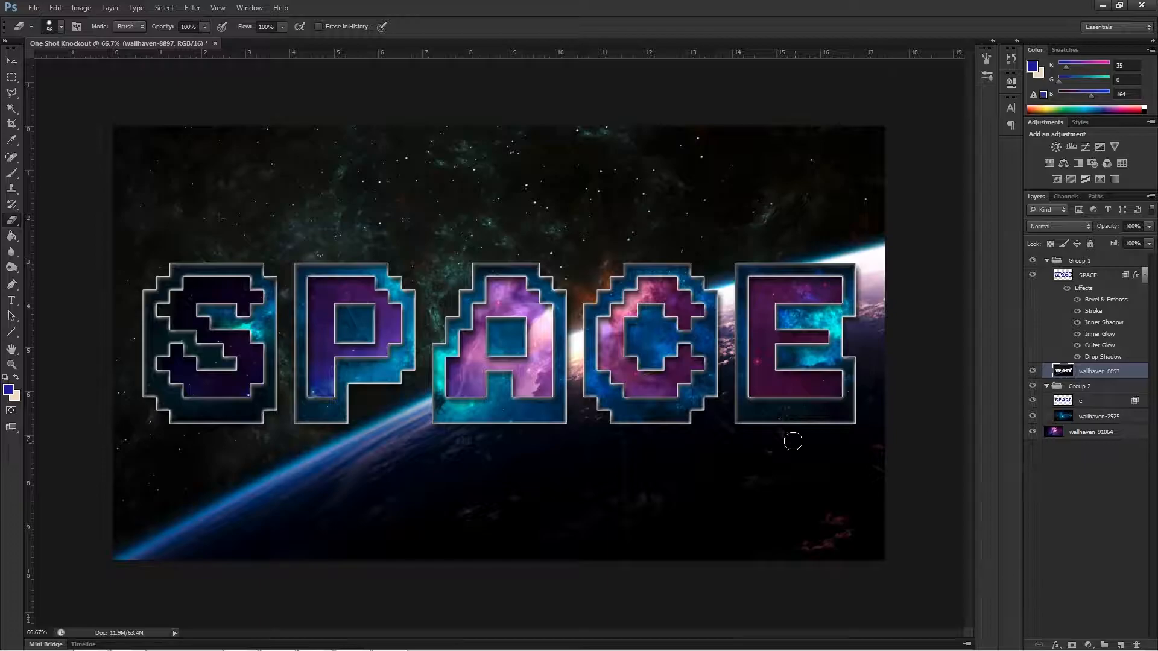
left_click(76, 10)
mouse_move(97, 39)
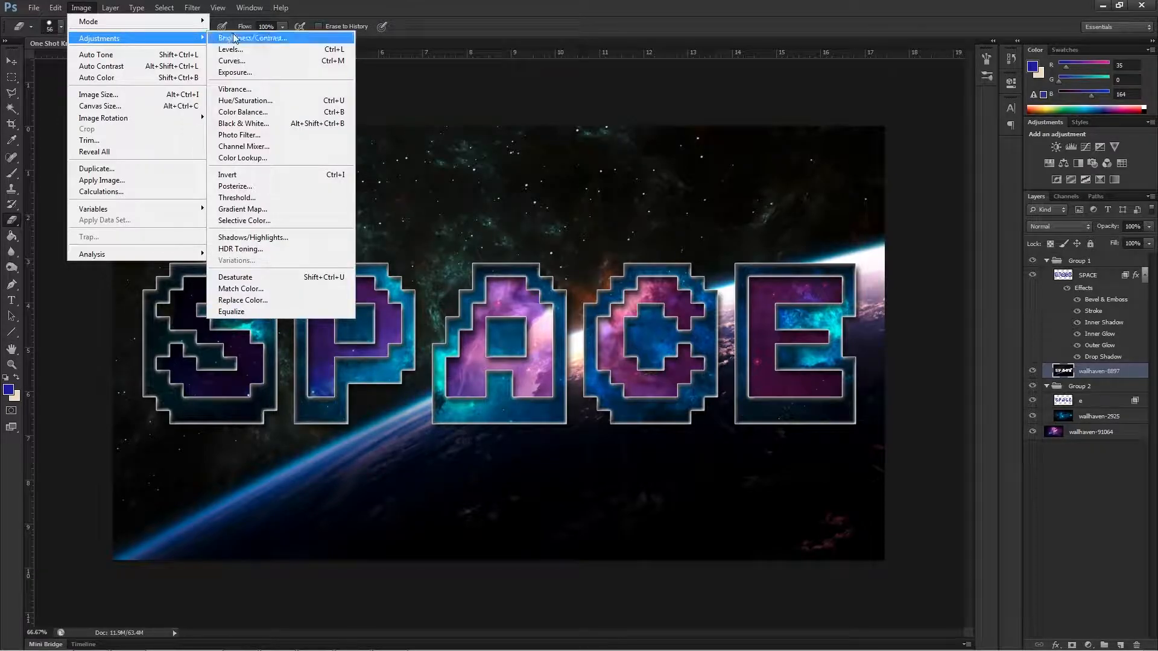
left_click(253, 37)
left_click_drag(115, 292, 59, 312)
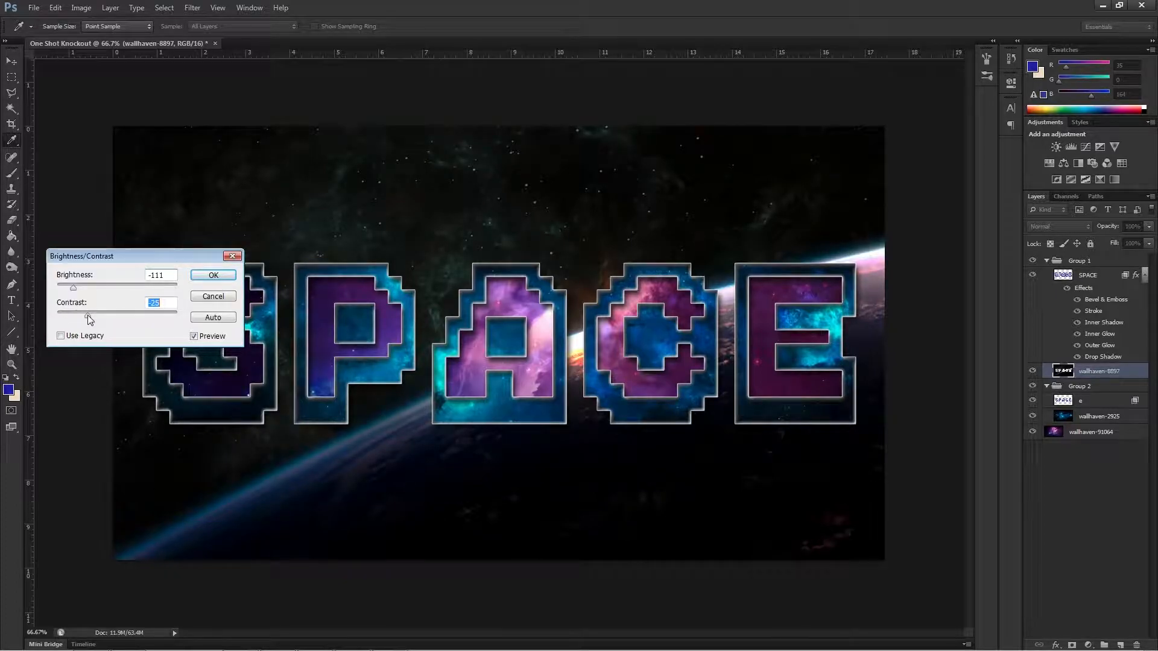
left_click_drag(118, 257, 386, 476)
left_click(481, 495)
key("e")
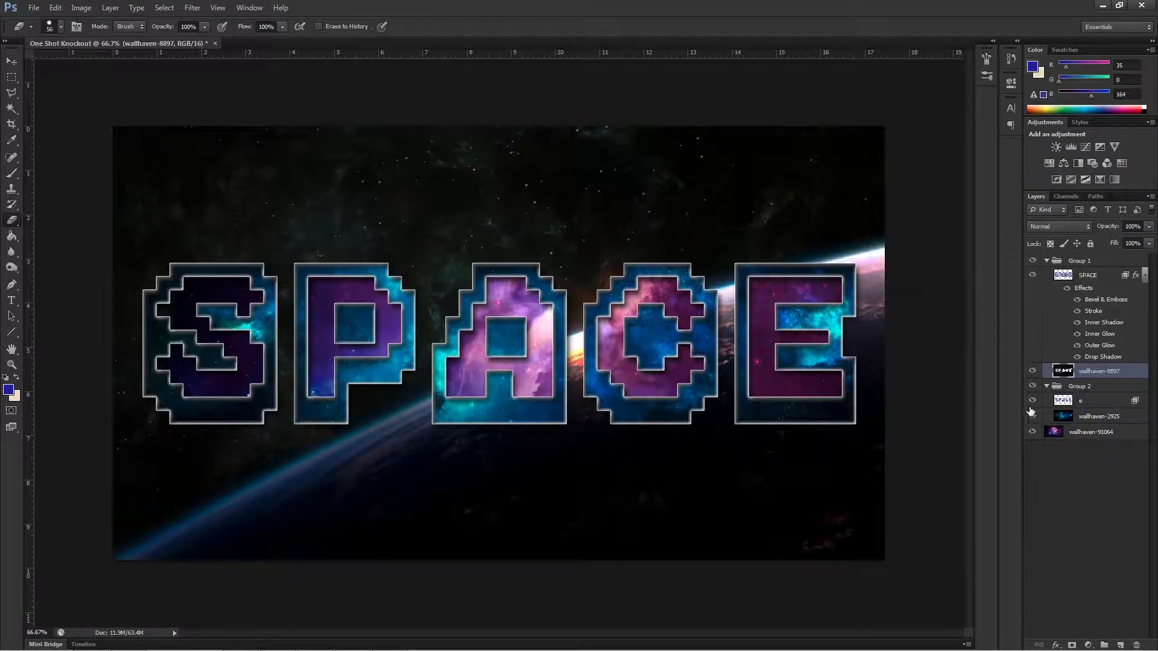
Add a reversed Radial Gradient Overlay to the wallhaven-8897 layer at 15% opacity.
left_click(1057, 645)
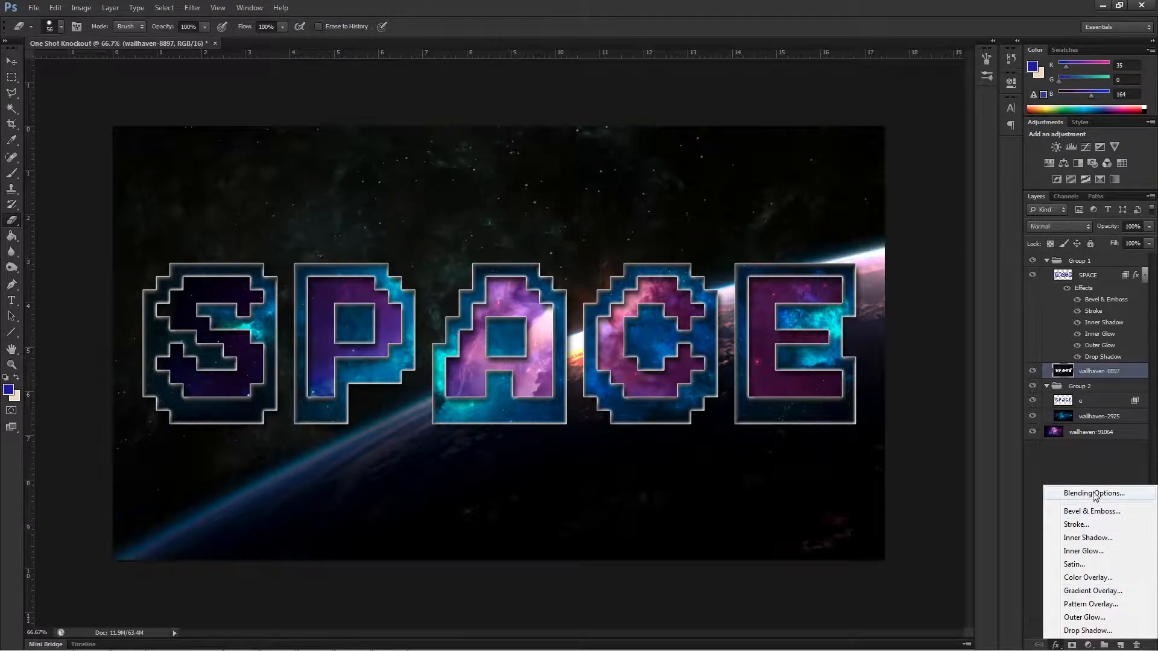
left_click(1093, 591)
left_click(509, 299)
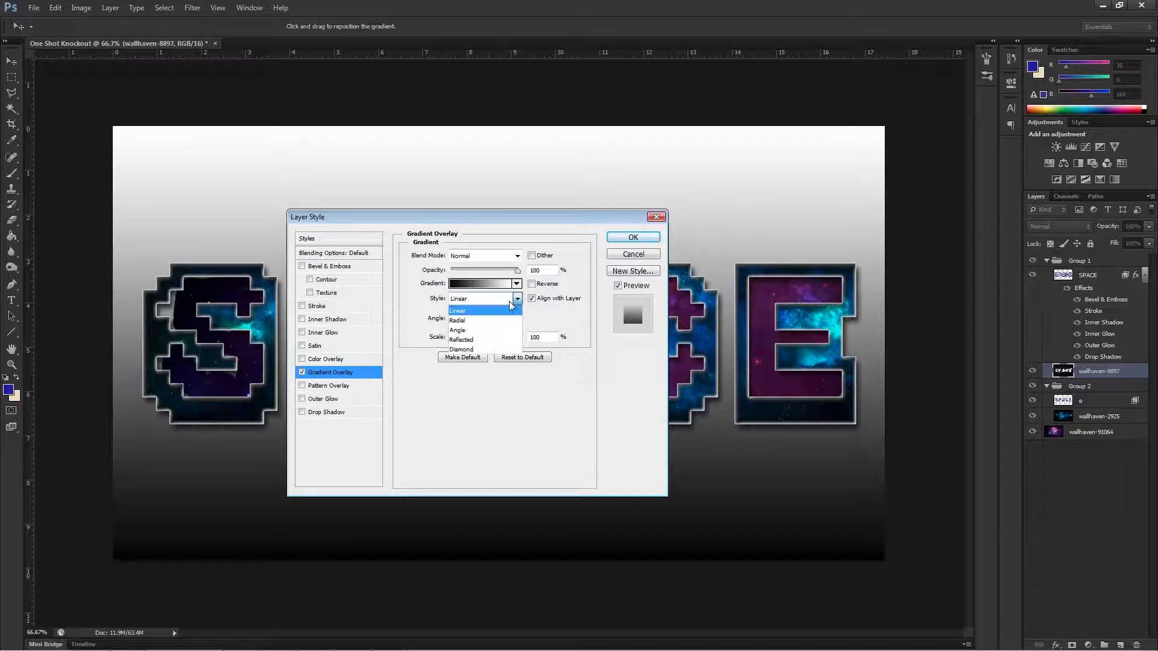
left_click(498, 321)
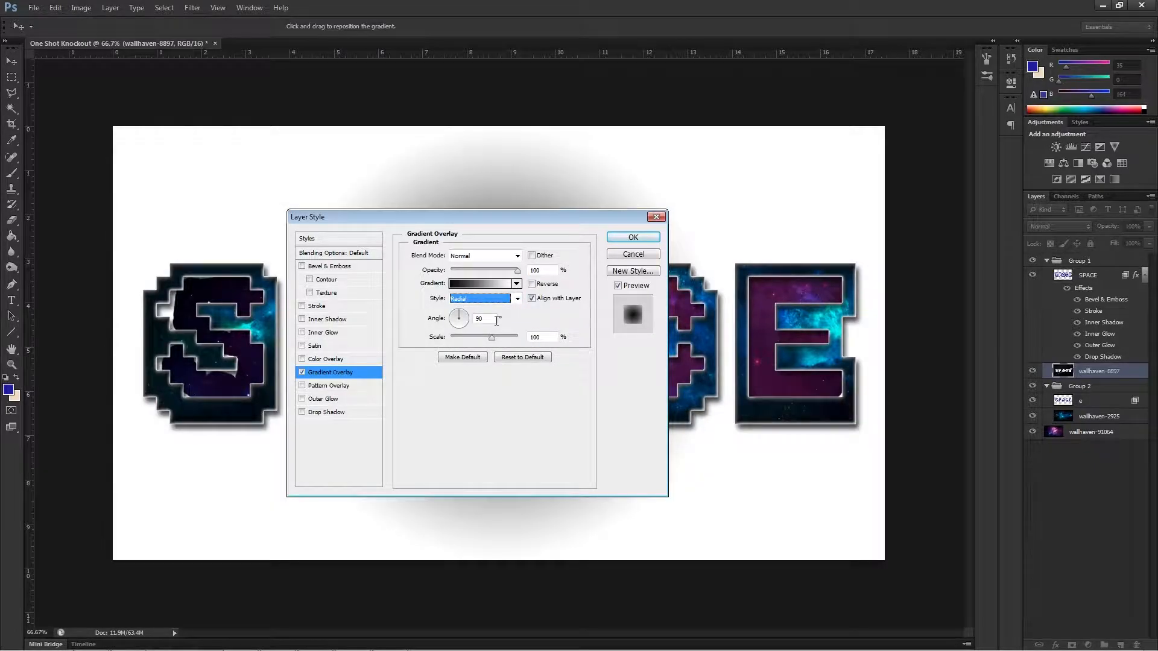
left_click(532, 285)
left_click_drag(507, 218, 734, 245)
left_click_drag(743, 298, 690, 306)
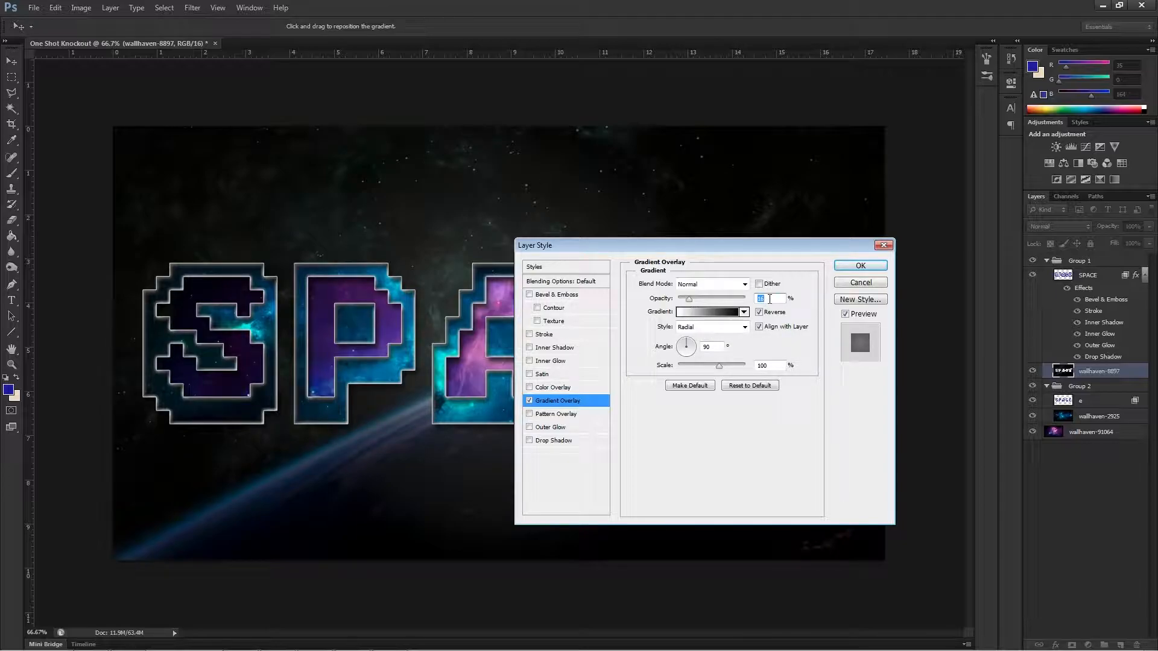
type("15")
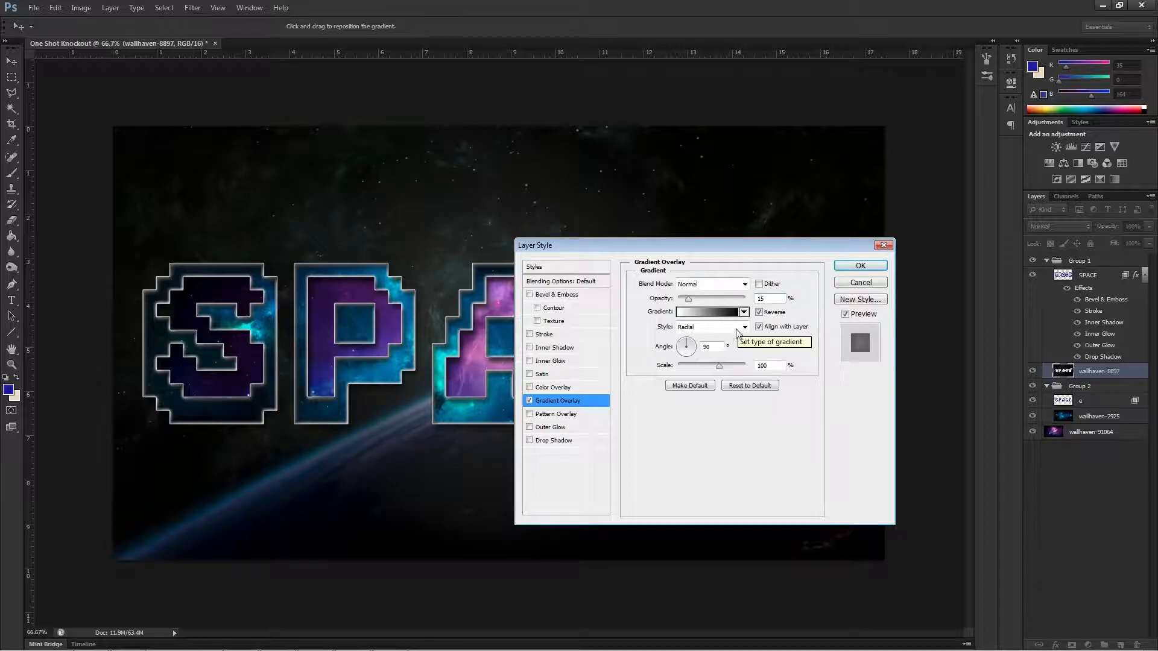
Increase the gradient overlay's scale above 100% and apply the layer style.
left_click_drag(716, 367, 746, 369)
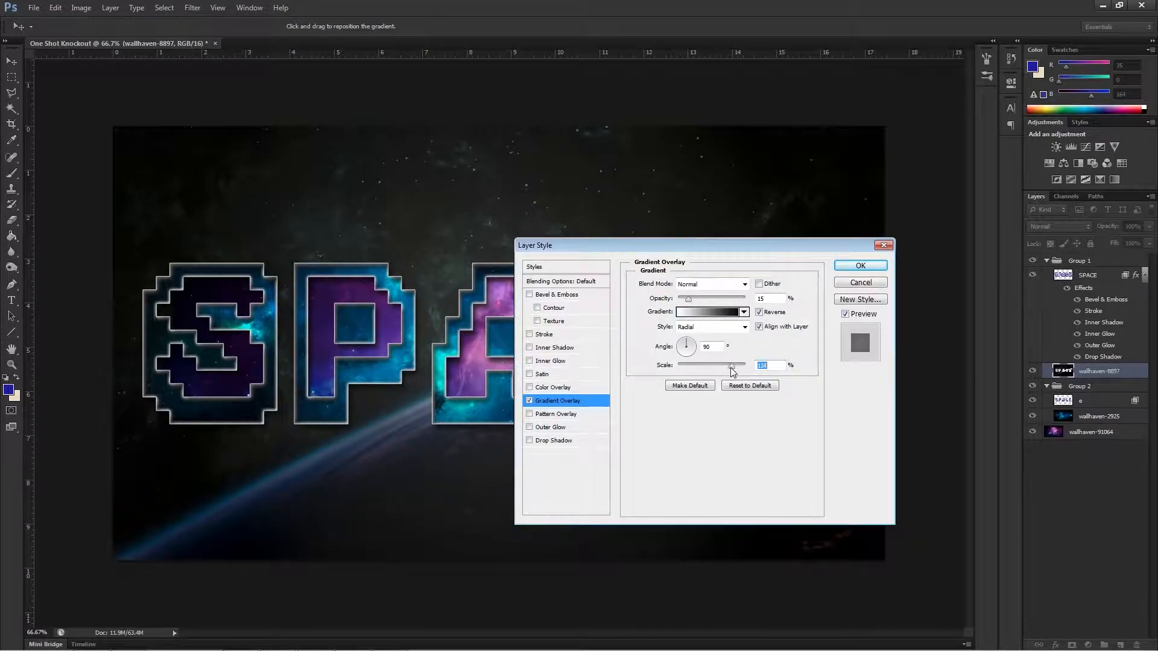
left_click_drag(732, 370, 748, 369)
left_click(861, 265)
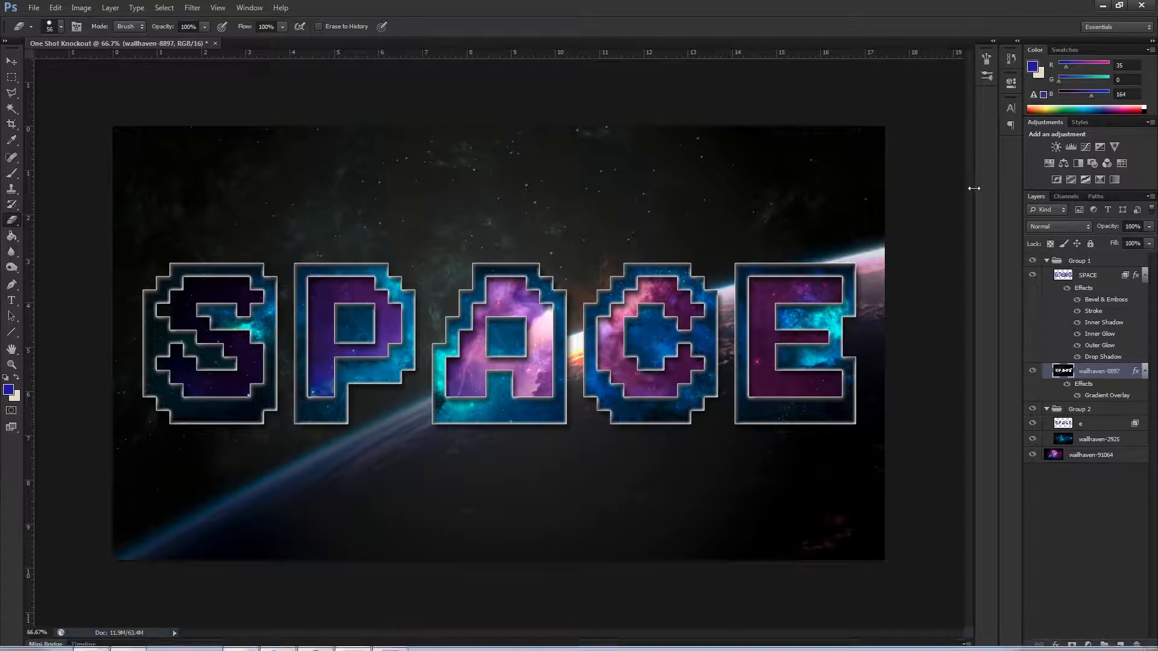
Collapse Group 1 and add an Inner Bevel with the Chisel Hard technique to the letter layer in Group 2.
left_click(1047, 261)
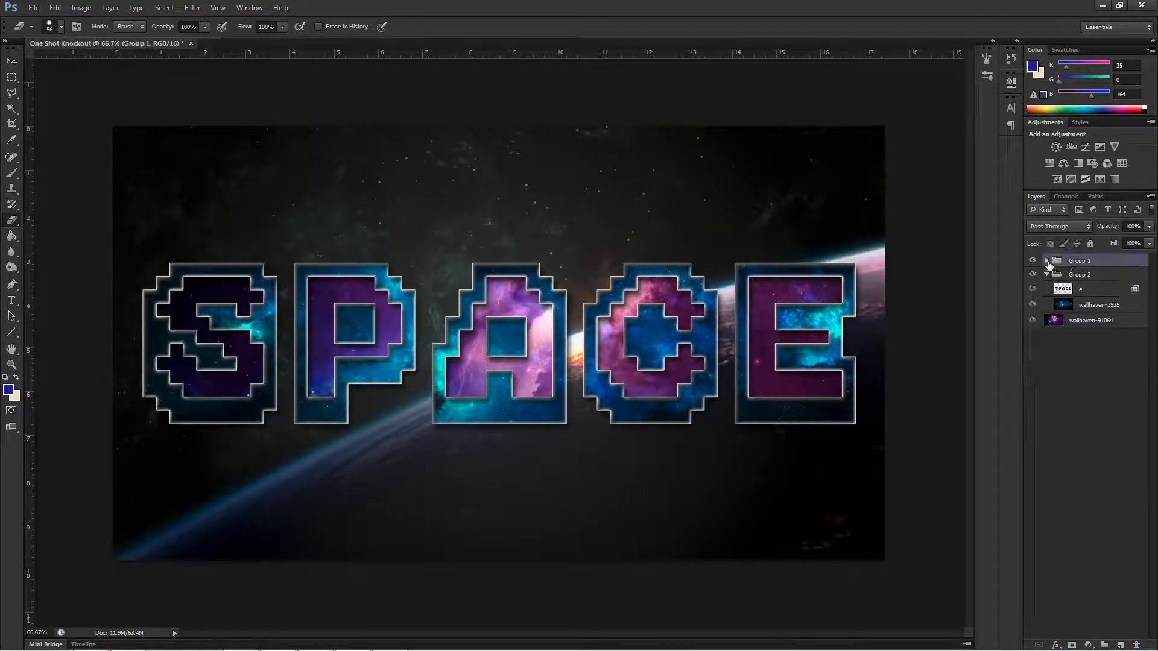
left_click(1079, 293)
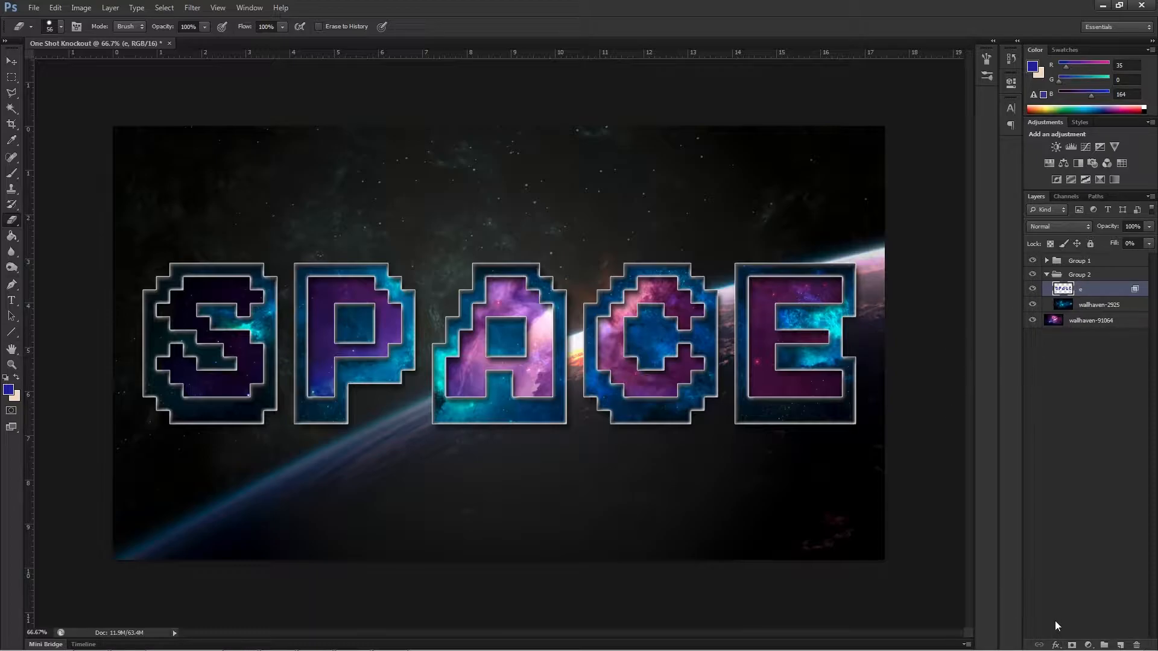
left_click(1056, 644)
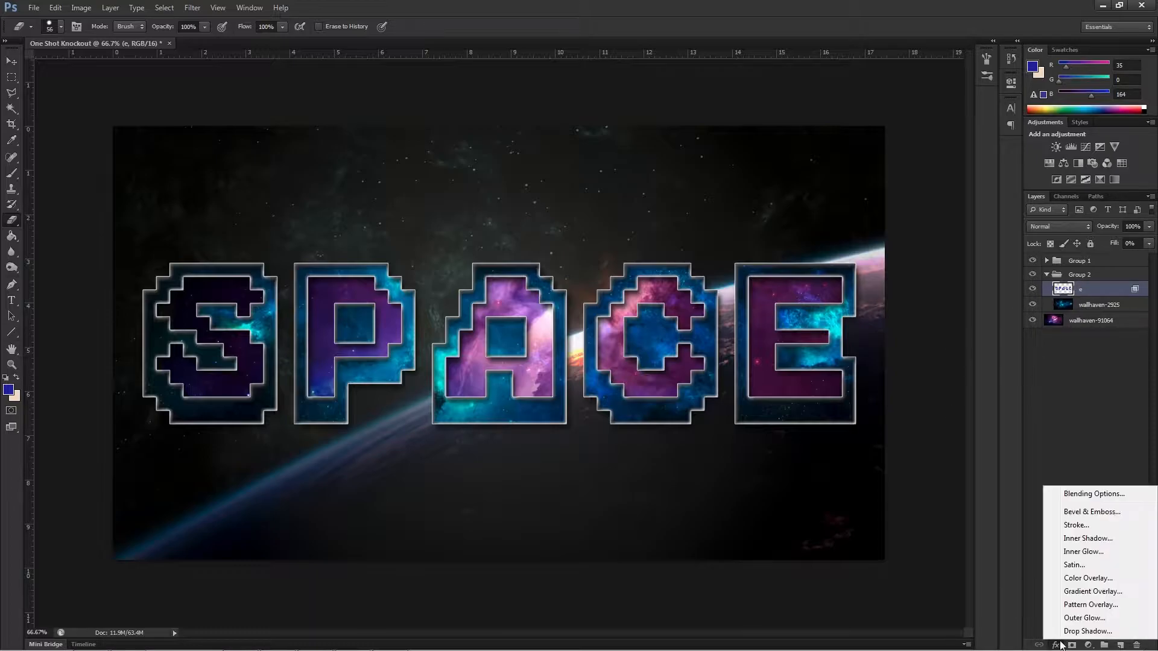
left_click(1077, 512)
left_click_drag(567, 245, 650, 418)
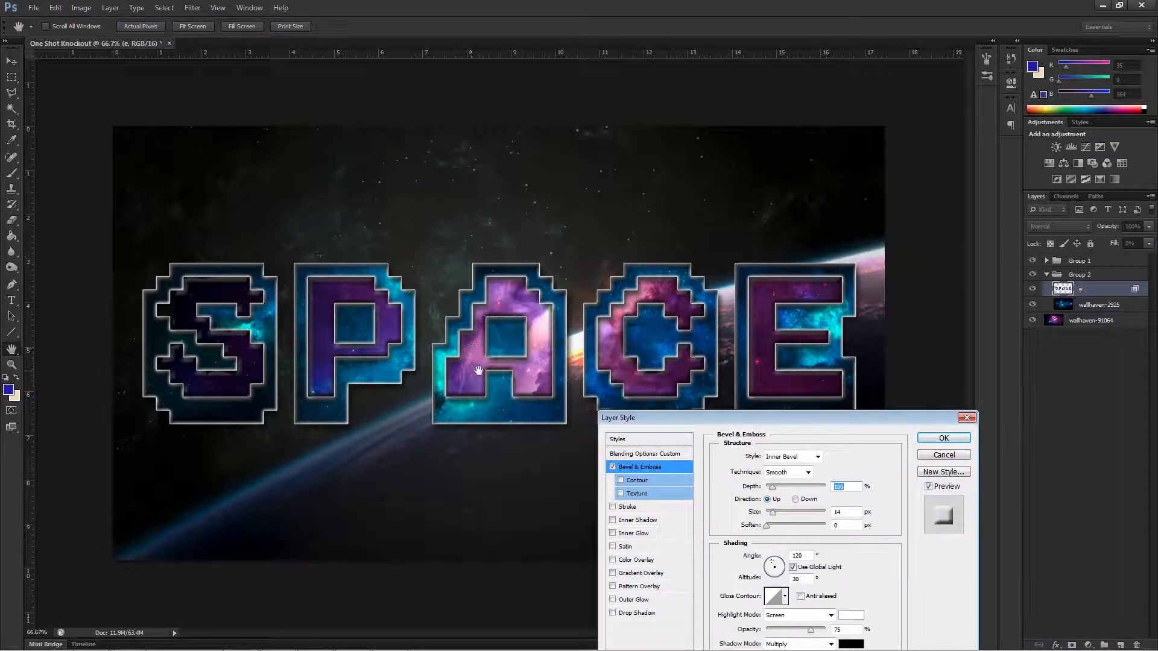
left_click(815, 457)
left_click(819, 477)
left_click(809, 473)
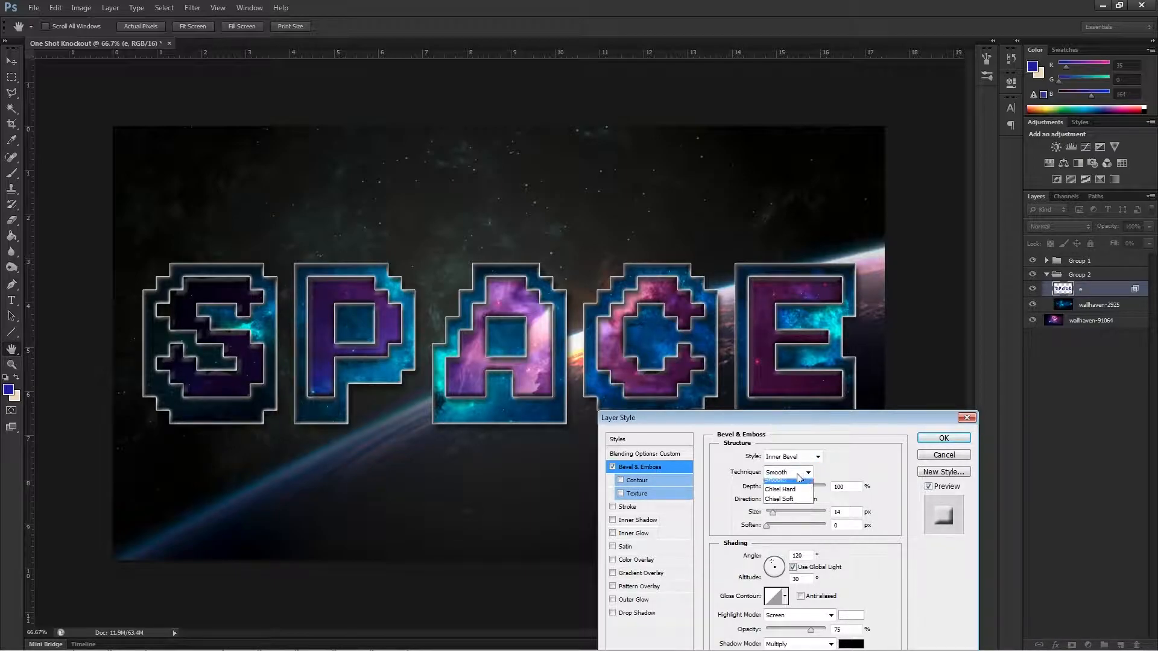
left_click(795, 489)
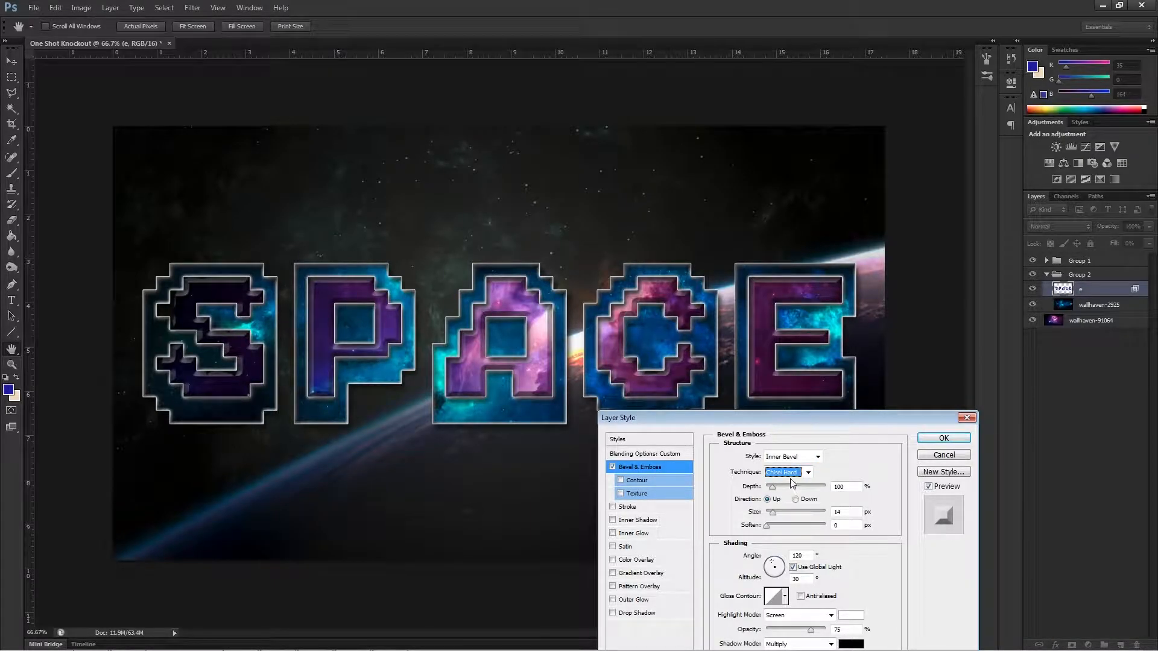
left_click(786, 476)
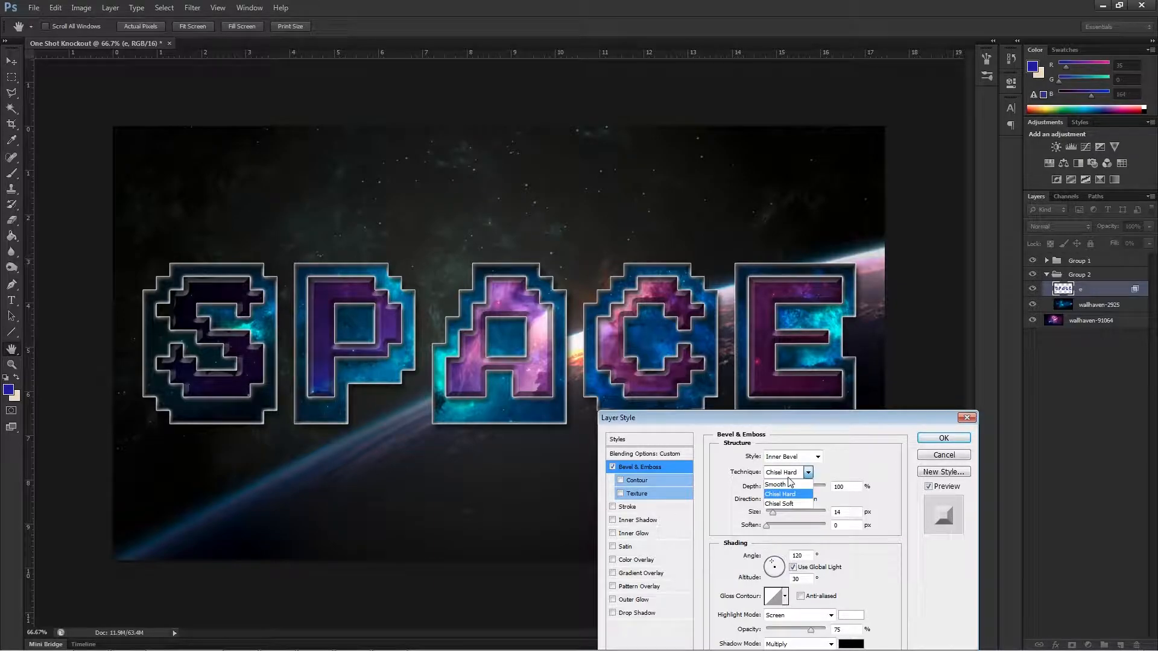
left_click(787, 494)
Set the inner letters' bevel depth to 100% and its size to 8 px.
left_click_drag(773, 487, 771, 489)
type("100")
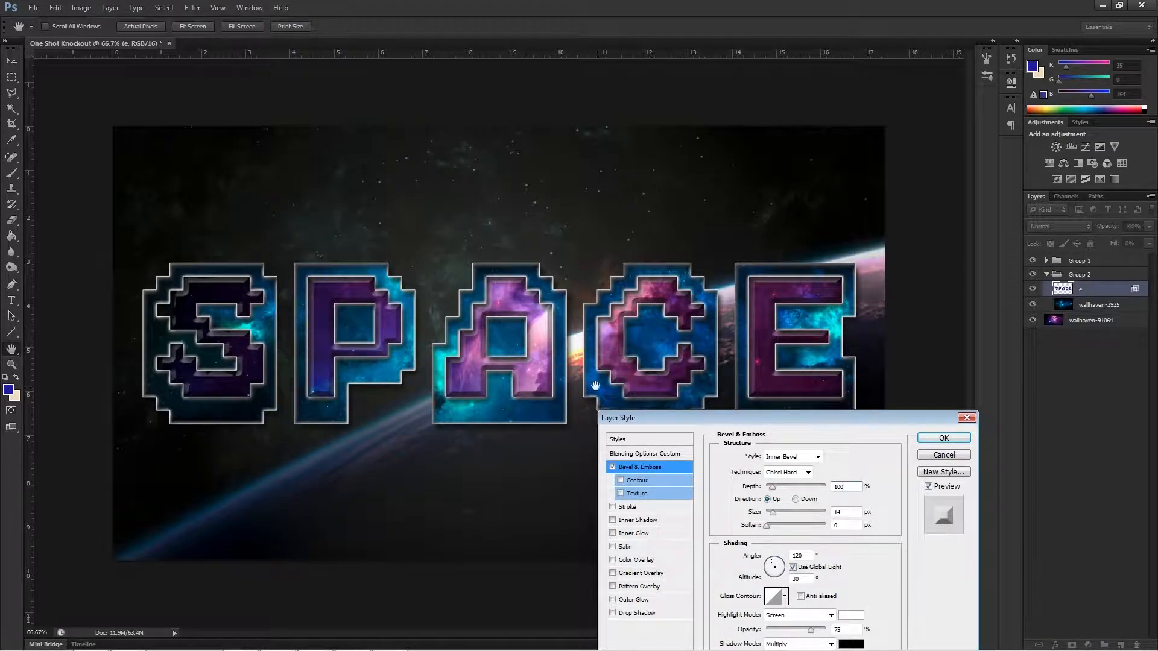
mouse_move(773, 512)
left_mouse_down()
mouse_move(793, 513)
mouse_move(771, 513)
left_mouse_up()
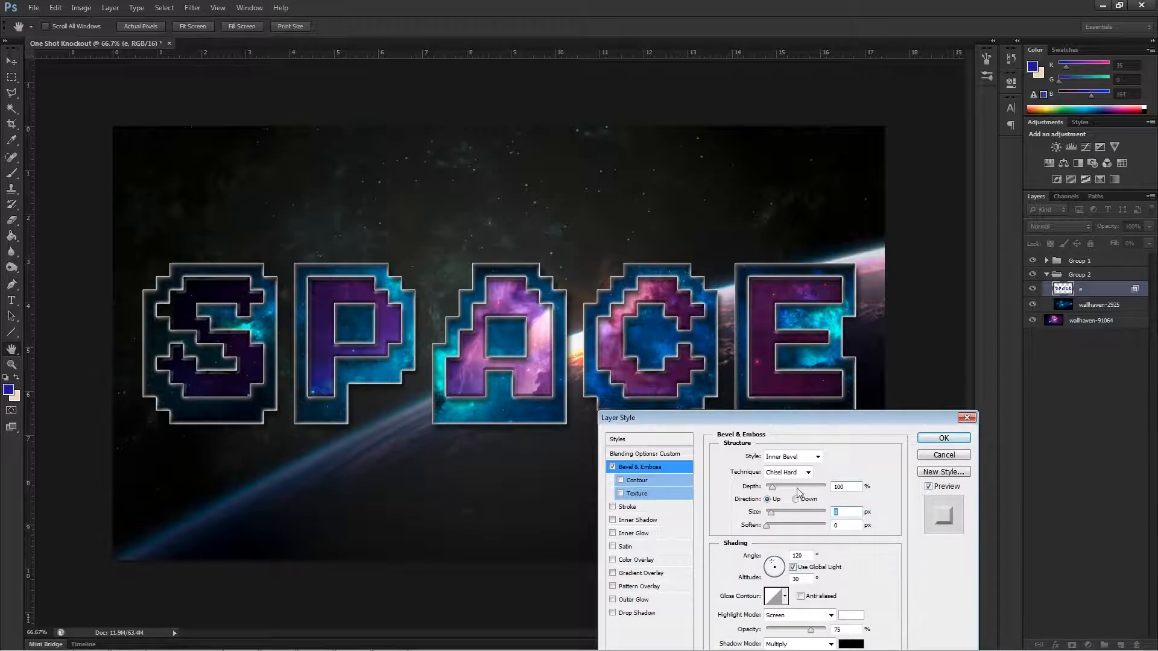
left_click_drag(779, 421, 576, 490)
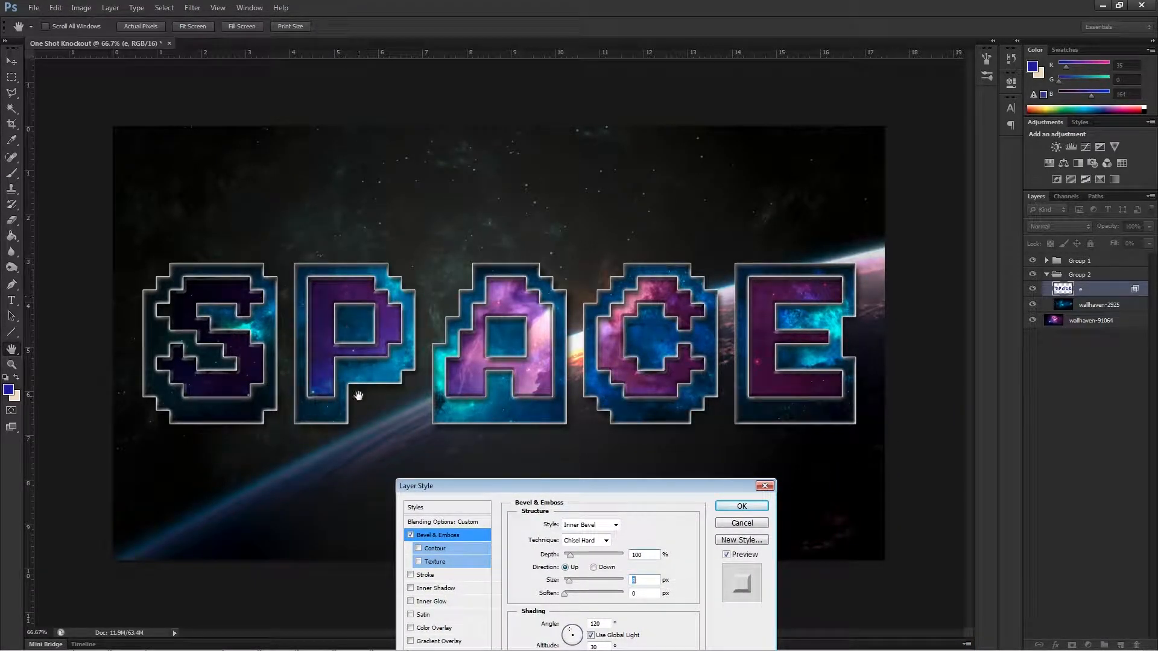
Turn on the bevel's Contour and Inner Shadow for the inner letters, and try Stroke and Inner Glow.
left_click_drag(549, 487, 644, 252)
left_click(515, 315)
left_click_drag(540, 252, 628, 297)
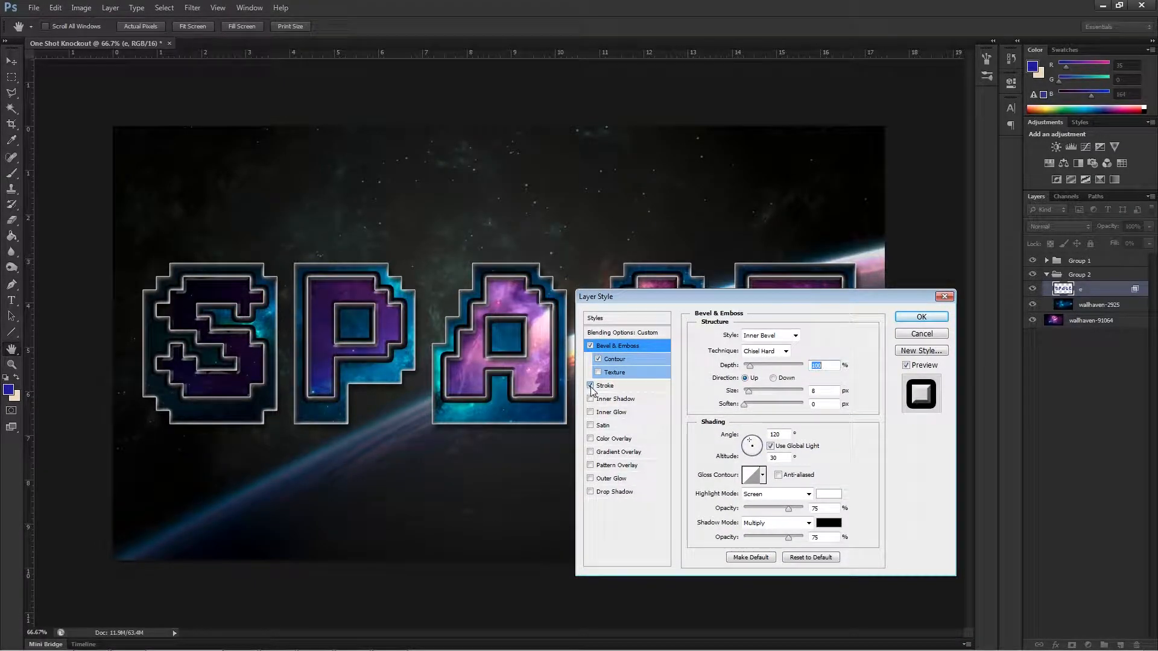
left_click(591, 399)
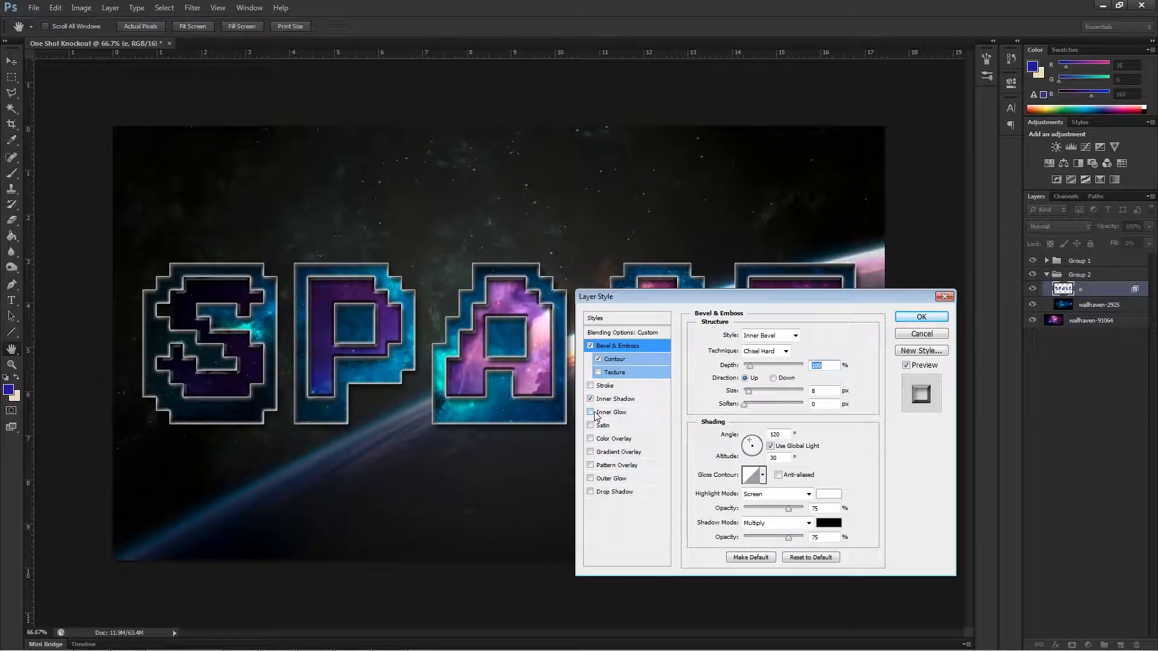
left_click(594, 415)
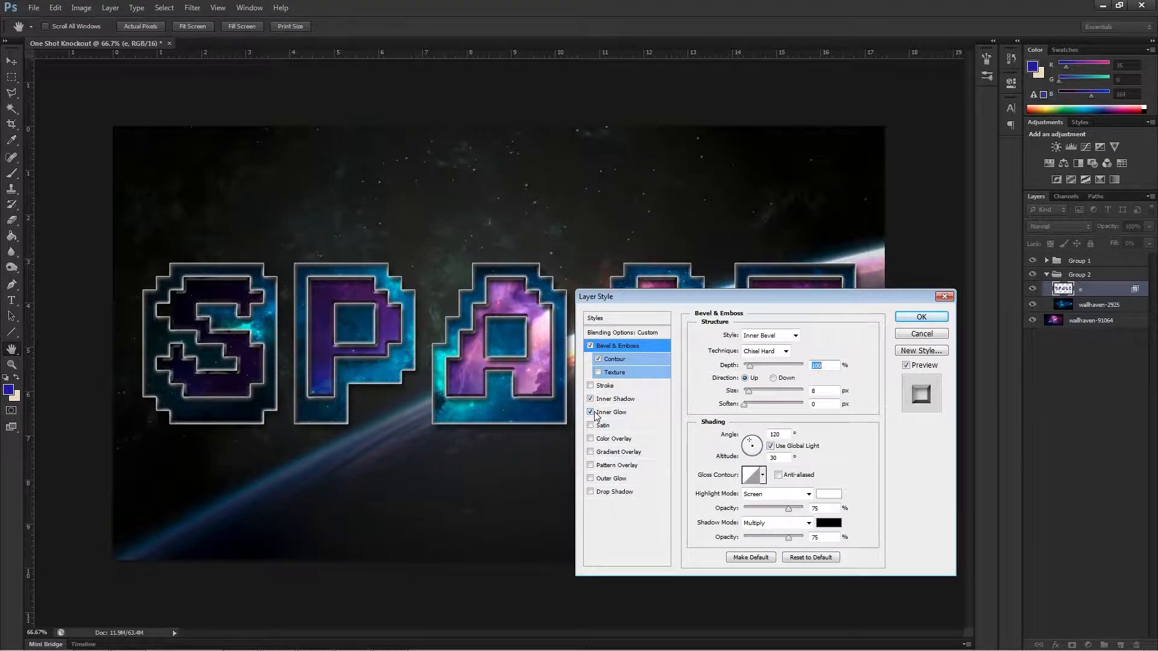
left_click(591, 413)
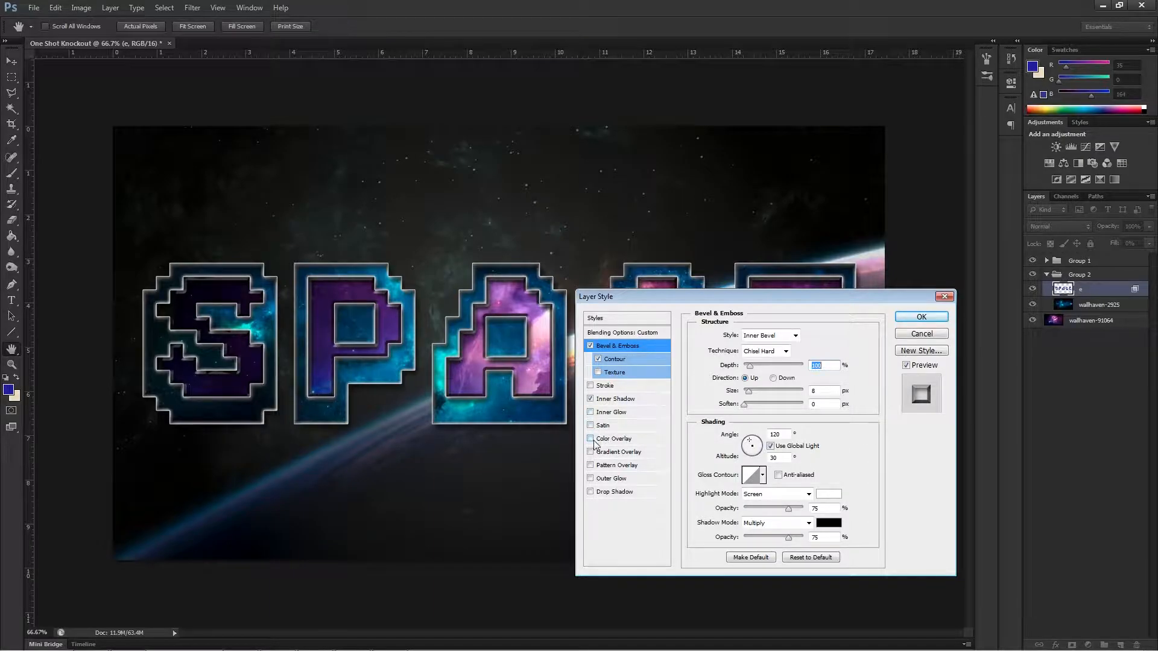
Turn on Outer Glow for the inner letters and set its colour to white (ffffff).
left_click(590, 479)
left_click(590, 479)
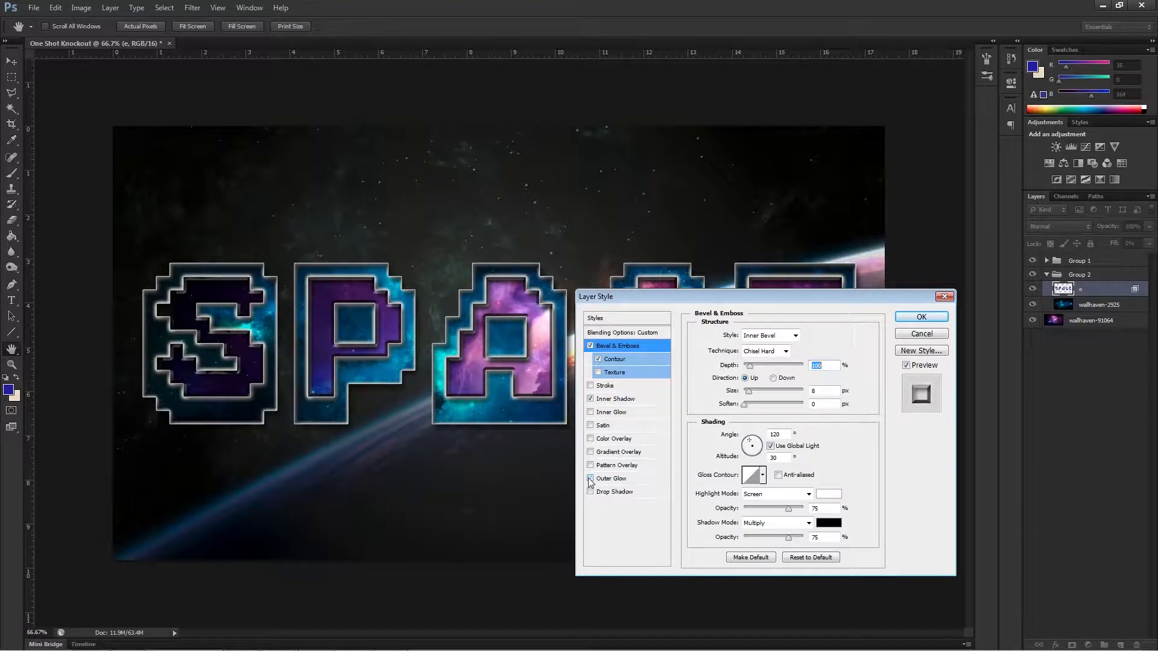
left_click(590, 479)
left_click(610, 479)
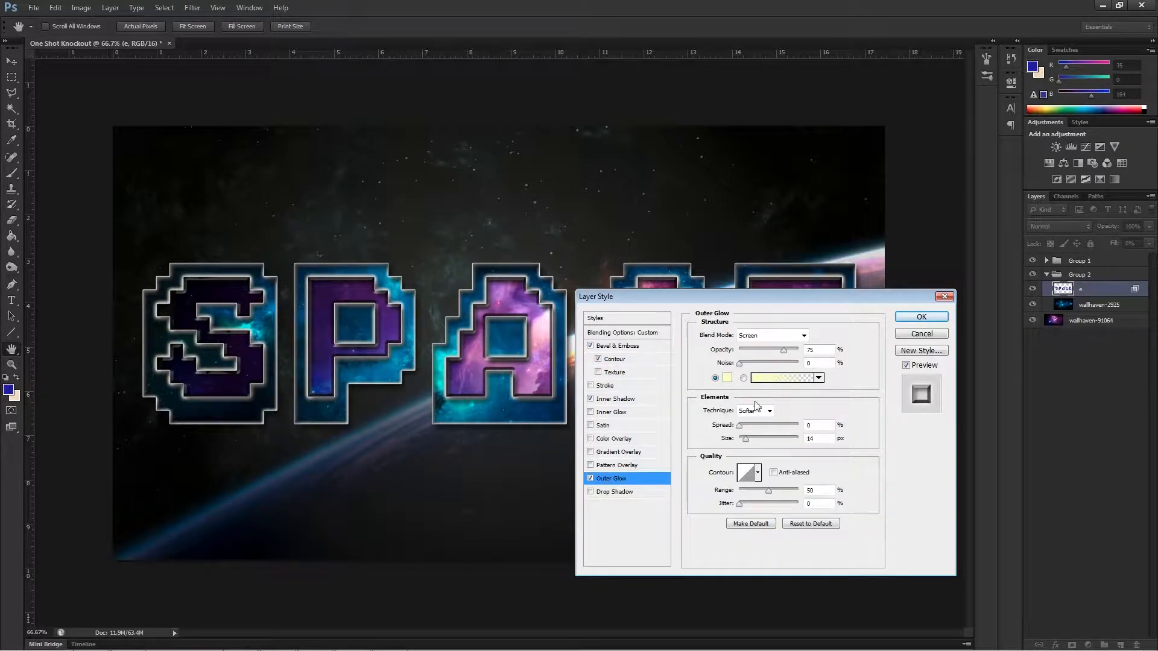
left_click(731, 379)
left_click_drag(172, 443, 39, 373)
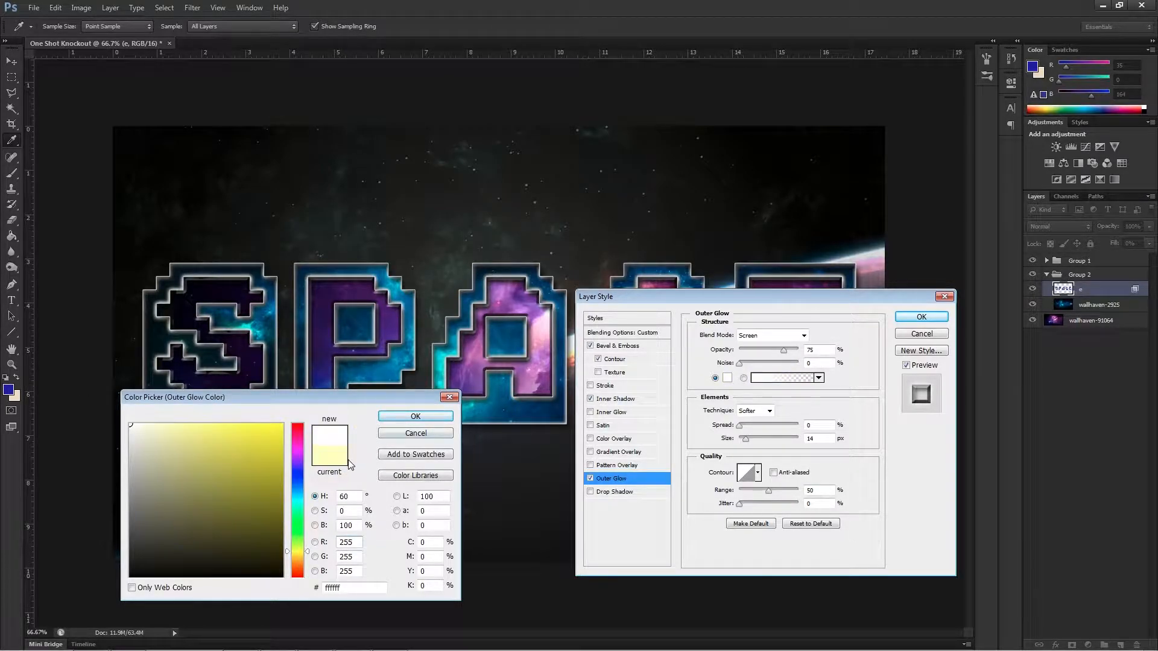
left_click(402, 418)
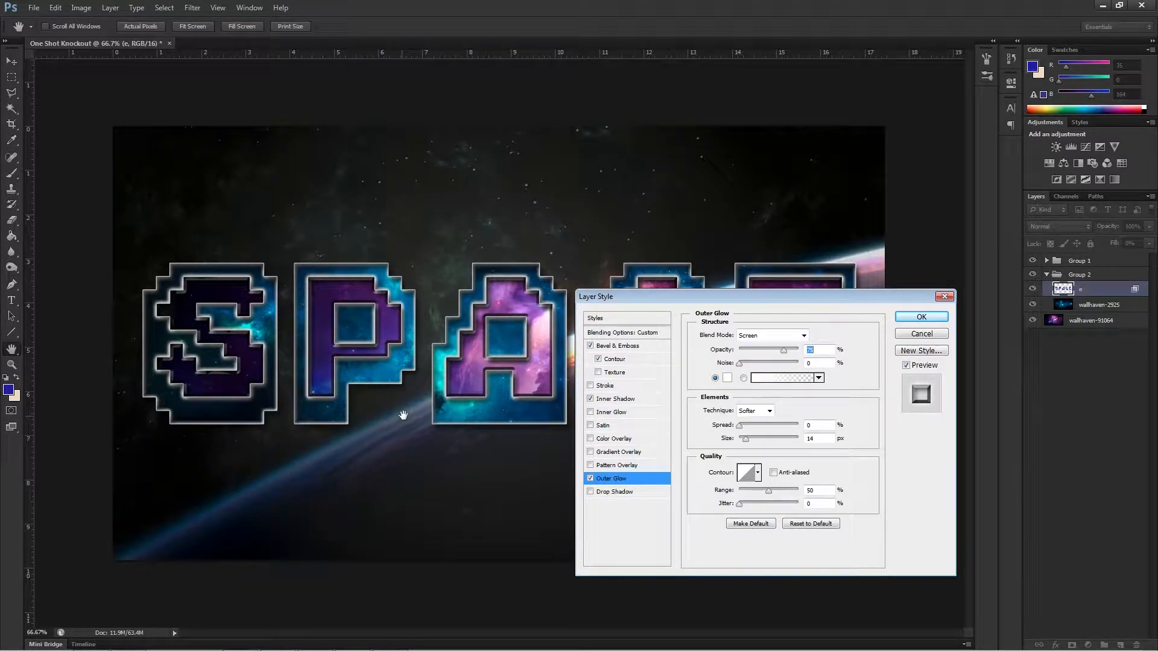
Switch the outer glow to its gradient fill, set its opacity to 100% and reduce its size to a few pixels.
left_click(744, 378)
left_click_drag(781, 351, 816, 360)
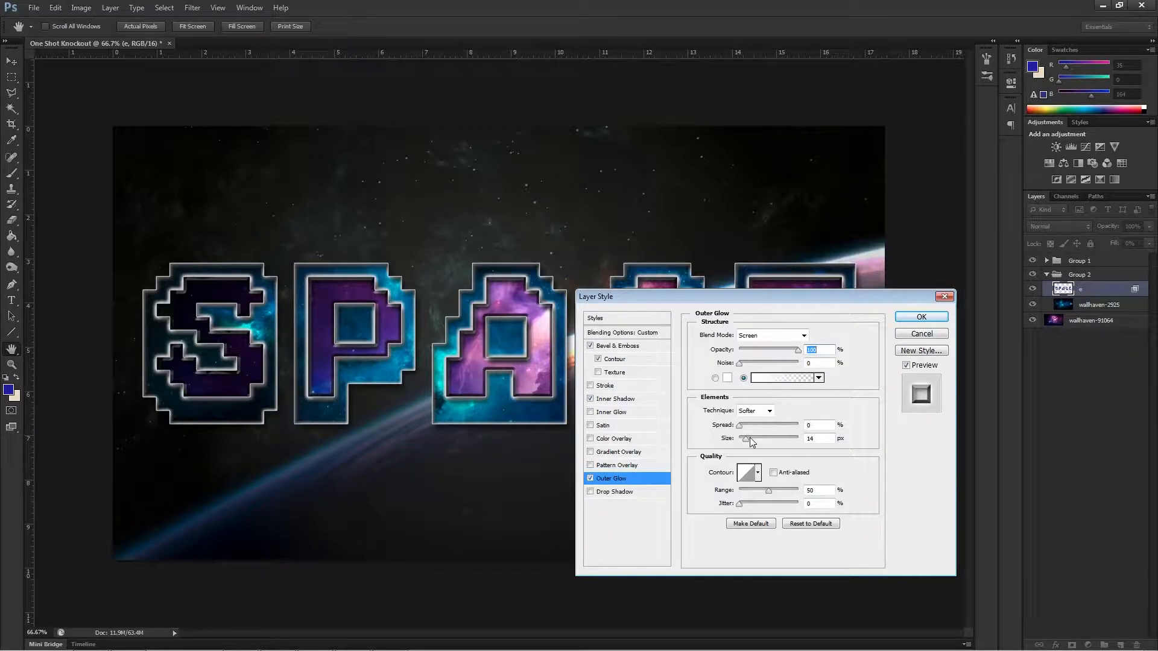
left_click_drag(746, 441, 743, 443)
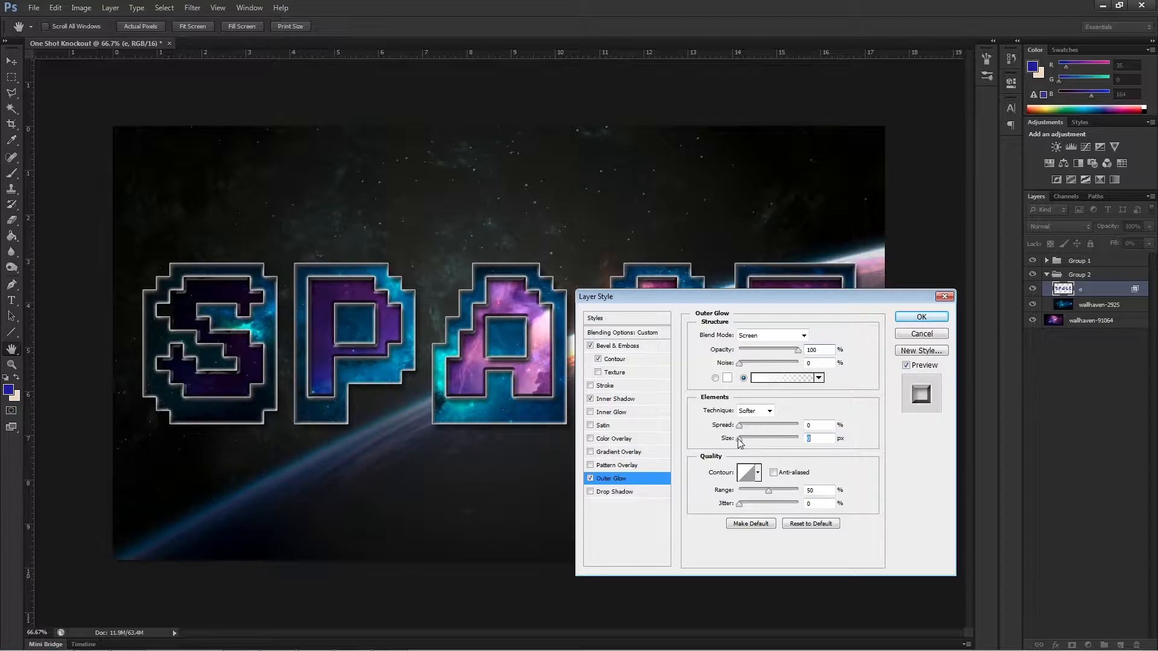
left_click_drag(743, 438, 742, 439)
Turn on Drop Shadow for the inner letters and apply the layer styles.
left_click_drag(693, 297, 547, 210)
left_click(444, 405)
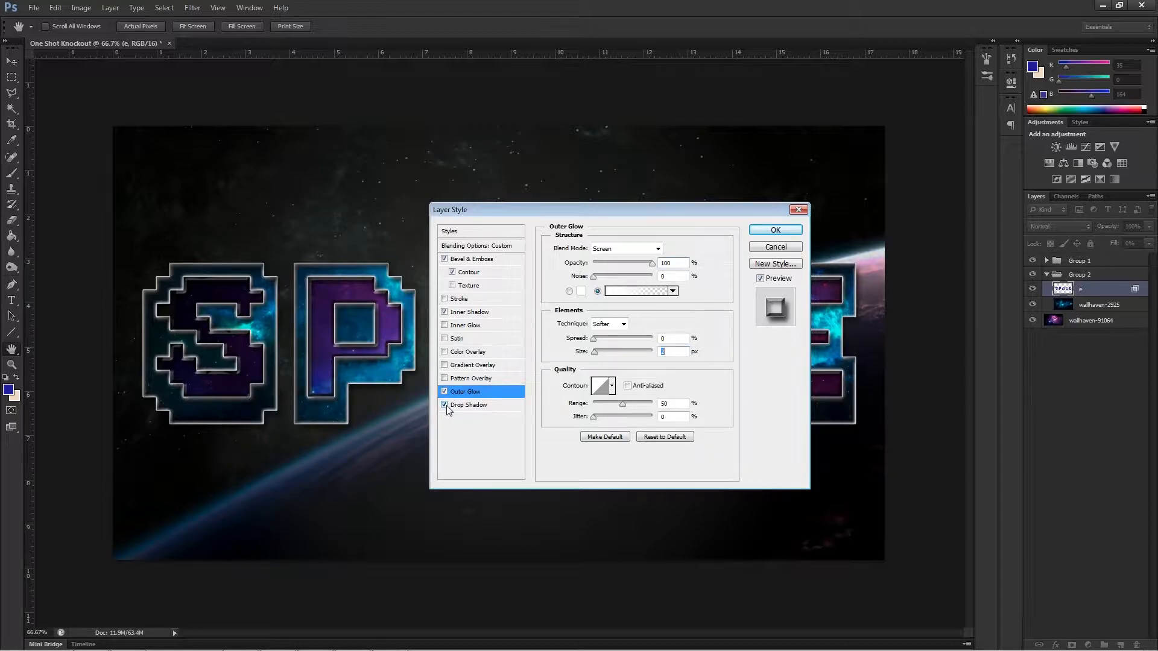
left_click_drag(573, 208, 402, 428)
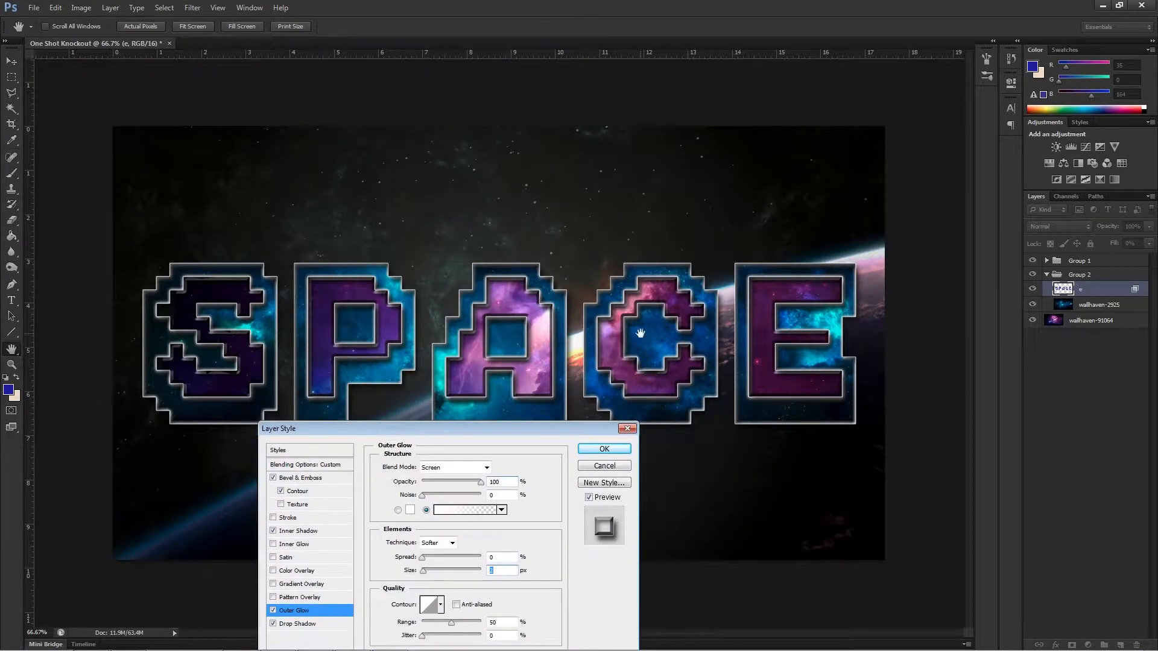
left_click(604, 450)
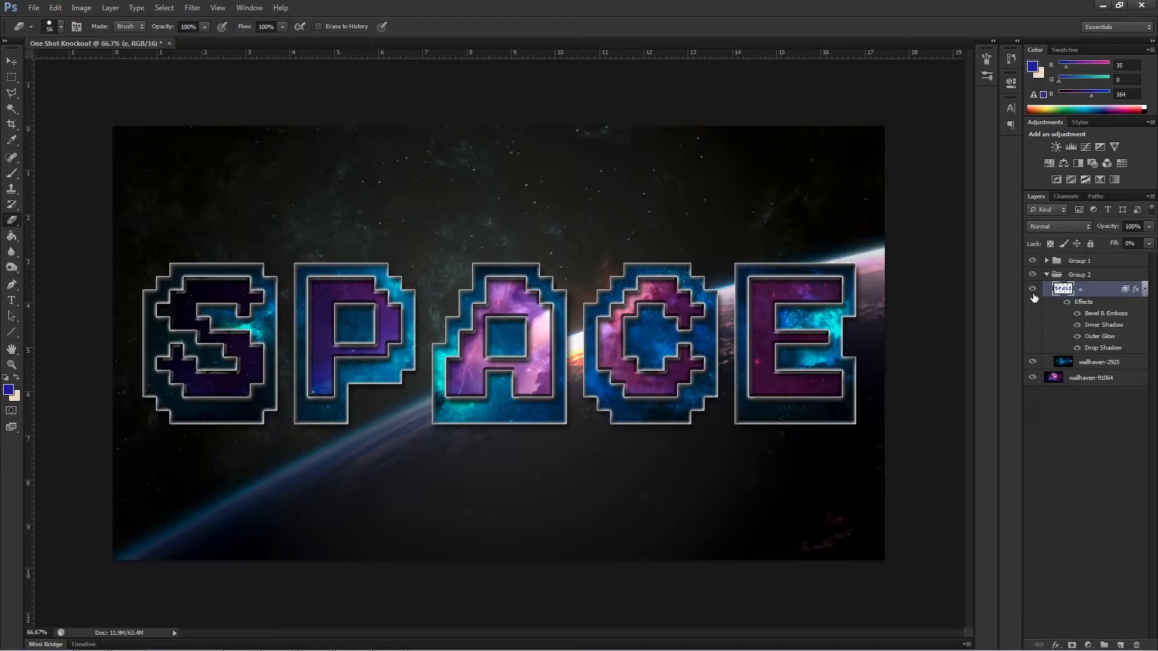
Brighten the wallhaven-91064 image inside the inner letter S with the Dodge tool, Midtones range, 100% exposure.
left_click(1104, 380)
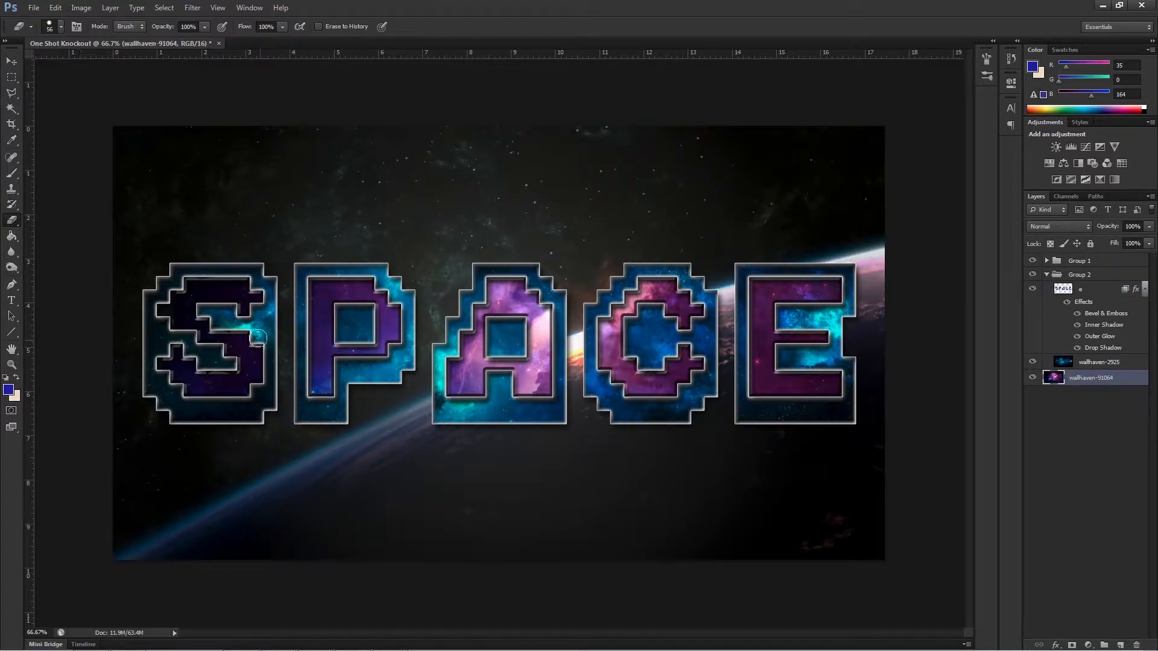
left_click_drag(11, 267, 54, 266)
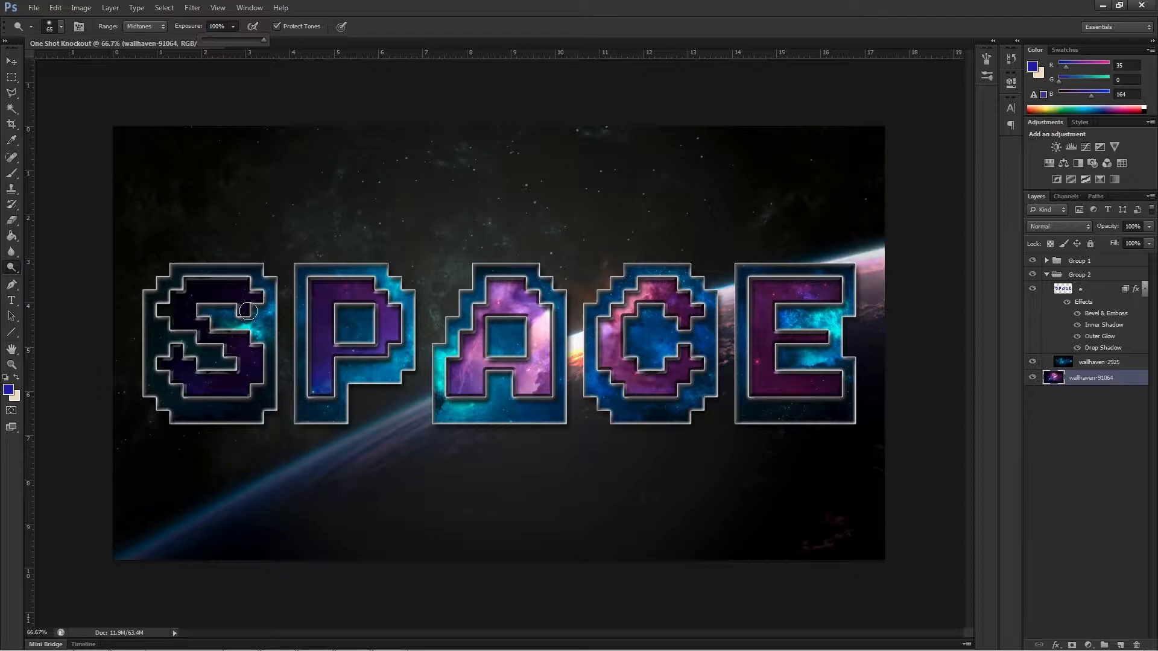
mouse_move(245, 362)
left_mouse_down()
mouse_move(202, 386)
mouse_move(174, 368)
mouse_move(229, 385)
mouse_move(228, 346)
mouse_move(234, 376)
mouse_move(237, 337)
mouse_move(190, 329)
mouse_move(246, 348)
mouse_move(193, 316)
mouse_move(205, 332)
mouse_move(192, 287)
mouse_move(250, 312)
mouse_move(233, 292)
mouse_move(174, 291)
mouse_move(194, 321)
mouse_move(169, 303)
mouse_move(245, 317)
mouse_move(245, 304)
mouse_move(188, 313)
mouse_move(246, 354)
mouse_move(244, 371)
mouse_move(245, 300)
mouse_move(235, 316)
mouse_move(201, 308)
mouse_move(212, 286)
mouse_move(186, 311)
mouse_move(188, 288)
left_mouse_up()
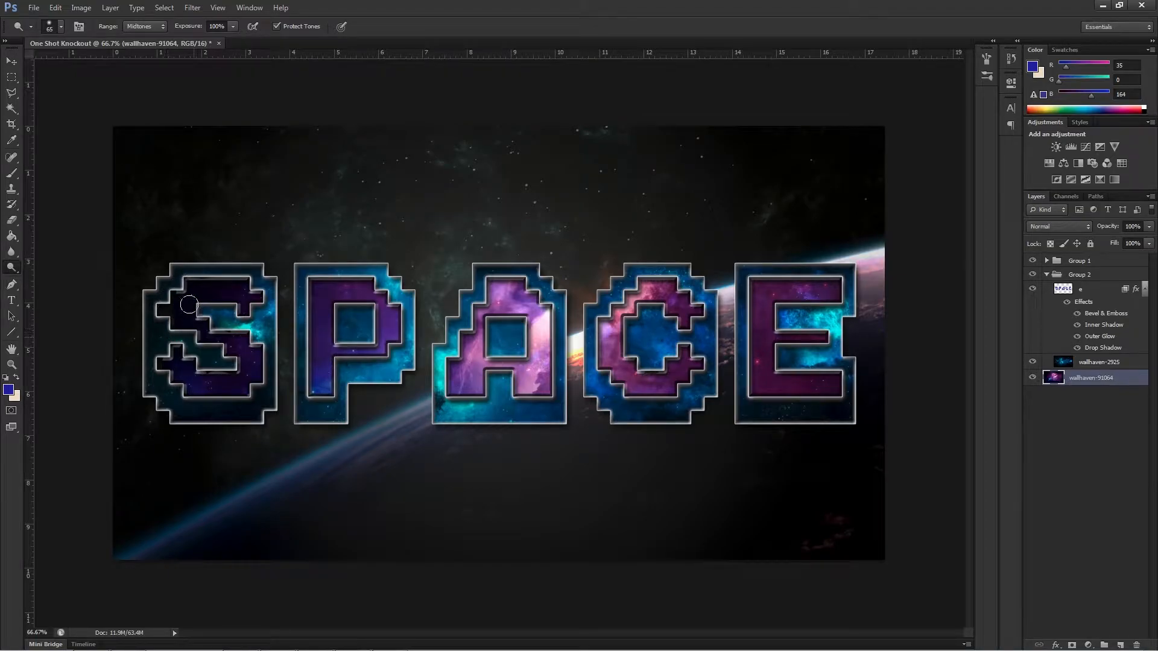
mouse_move(200, 377)
left_mouse_down()
mouse_move(172, 354)
mouse_move(232, 391)
mouse_move(242, 382)
mouse_move(220, 330)
mouse_move(251, 353)
mouse_move(162, 302)
mouse_move(215, 334)
mouse_move(183, 300)
mouse_move(192, 289)
mouse_move(197, 322)
mouse_move(182, 291)
mouse_move(183, 319)
mouse_move(238, 296)
mouse_move(171, 294)
mouse_move(262, 294)
left_mouse_up()
Collapse Group 1 and Group 2 in the layer stack.
left_click(33, 8)
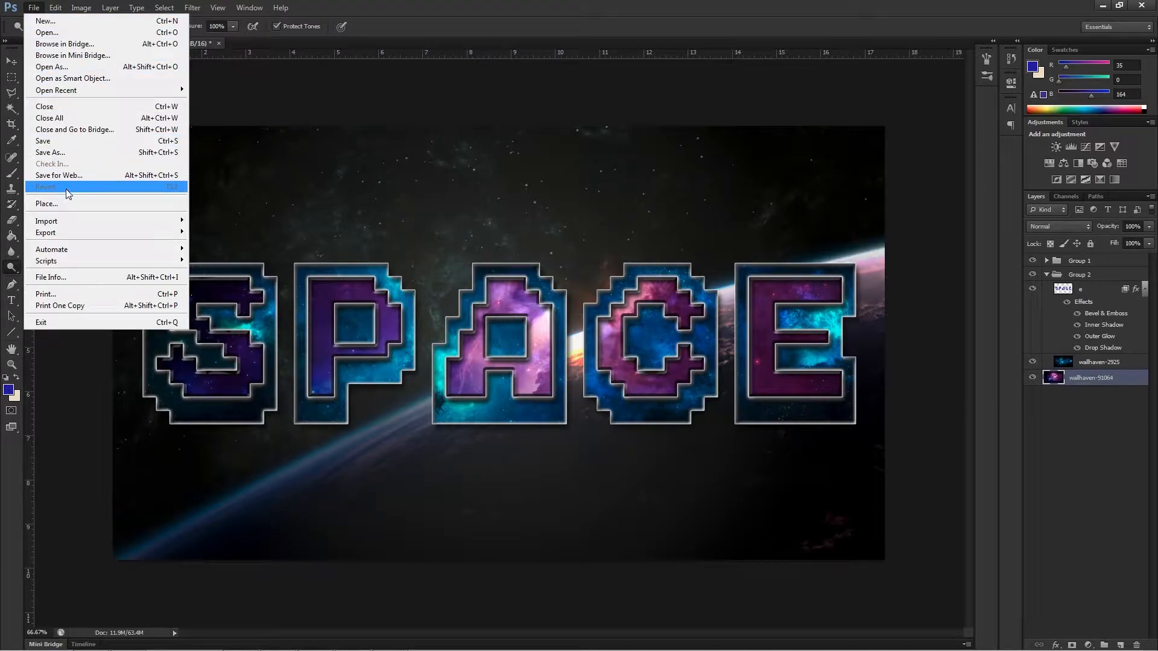
left_click(1047, 261)
left_click(1053, 264)
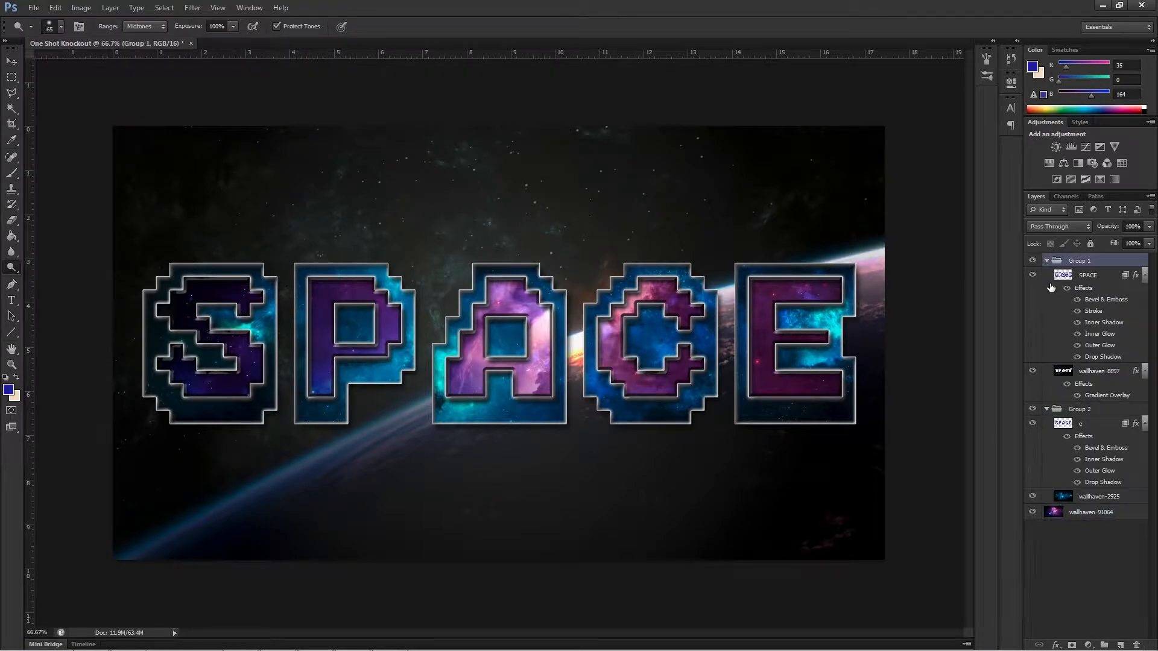
left_click(1048, 261)
left_click(1047, 274)
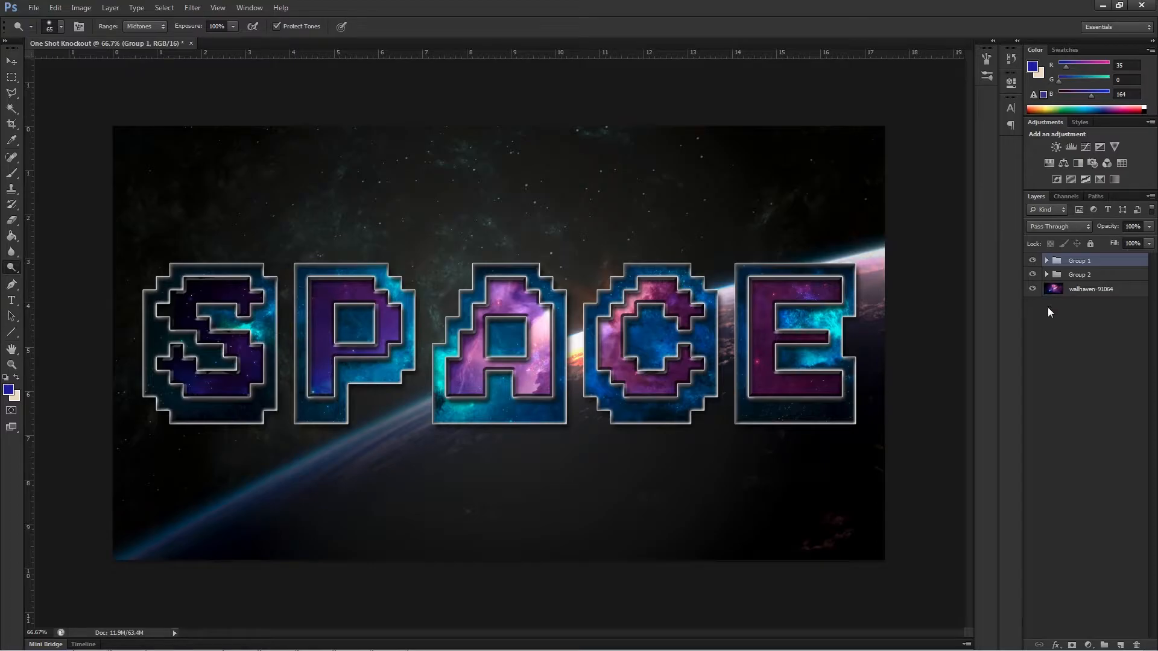
Place the xWxG8uO robot image above Group 1, enlarged to about 121%.
left_click(34, 8)
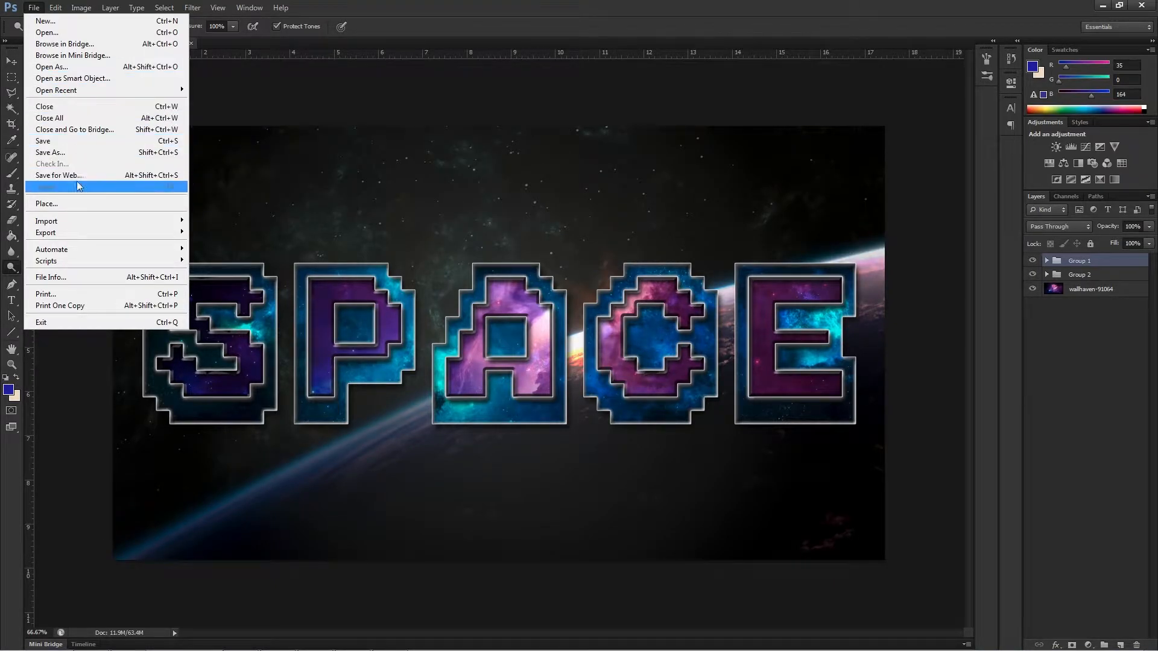
left_click(84, 207)
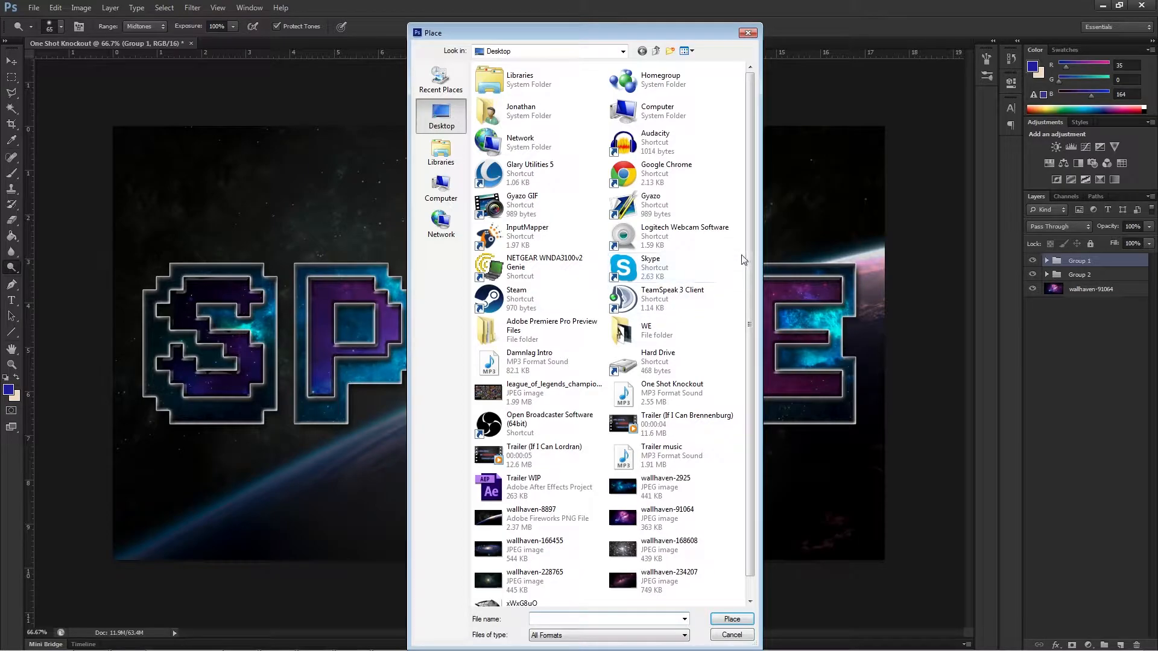
scroll(749, 318, "down", 1)
double_click(520, 588)
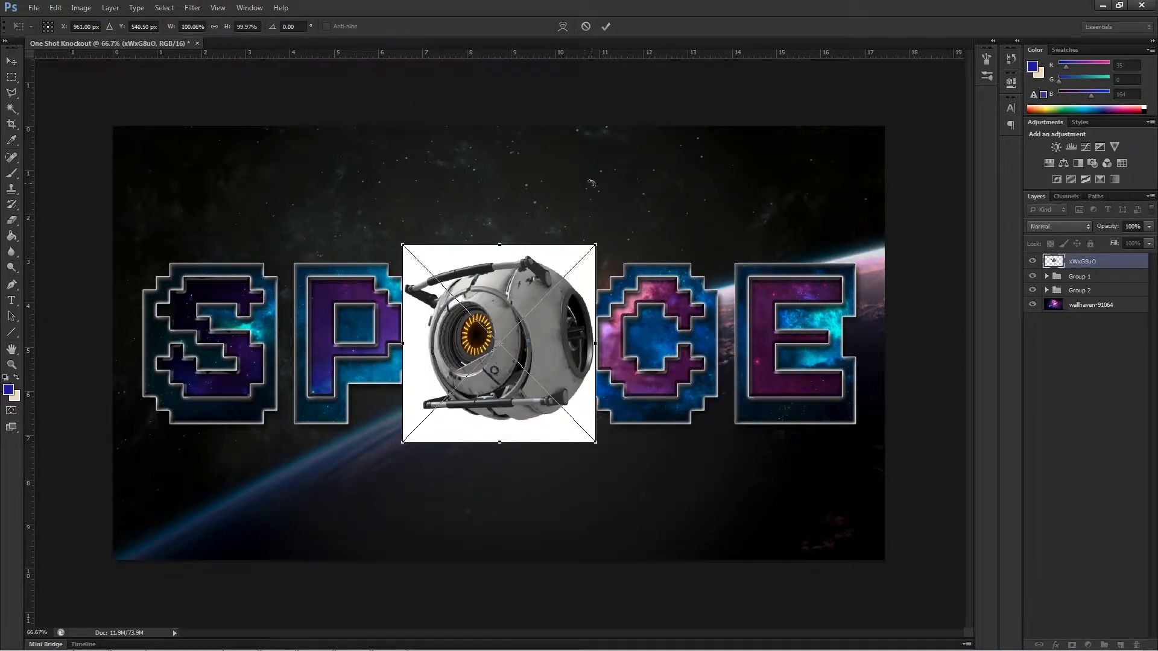
left_click_drag(593, 246, 637, 203)
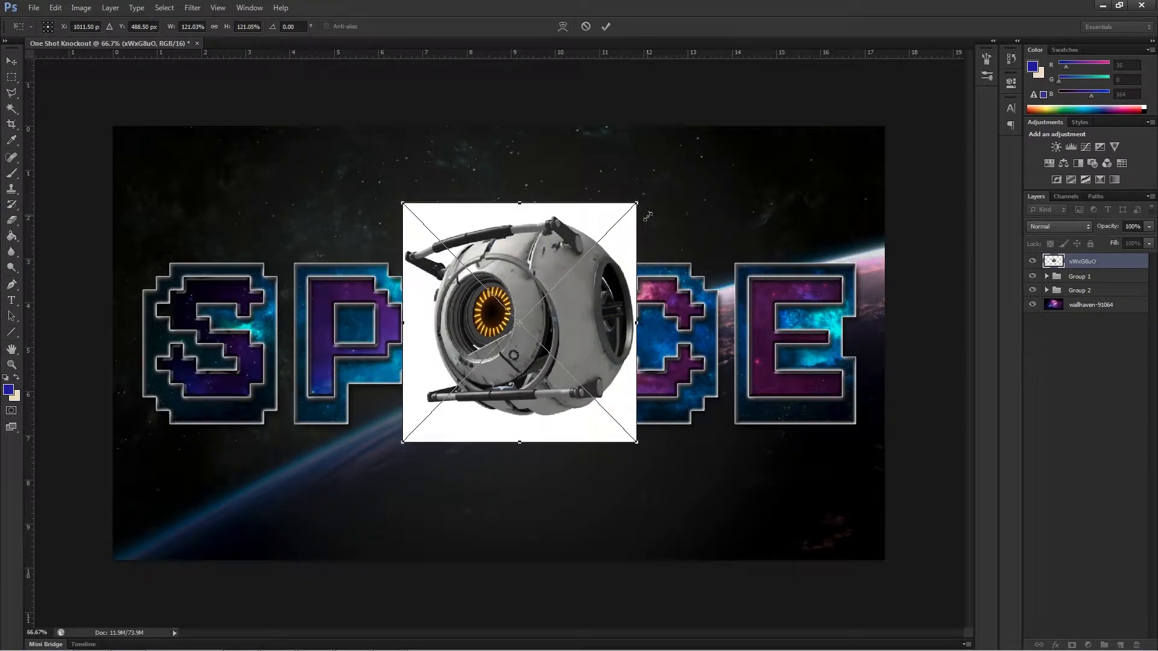
key("o")
left_click(605, 25)
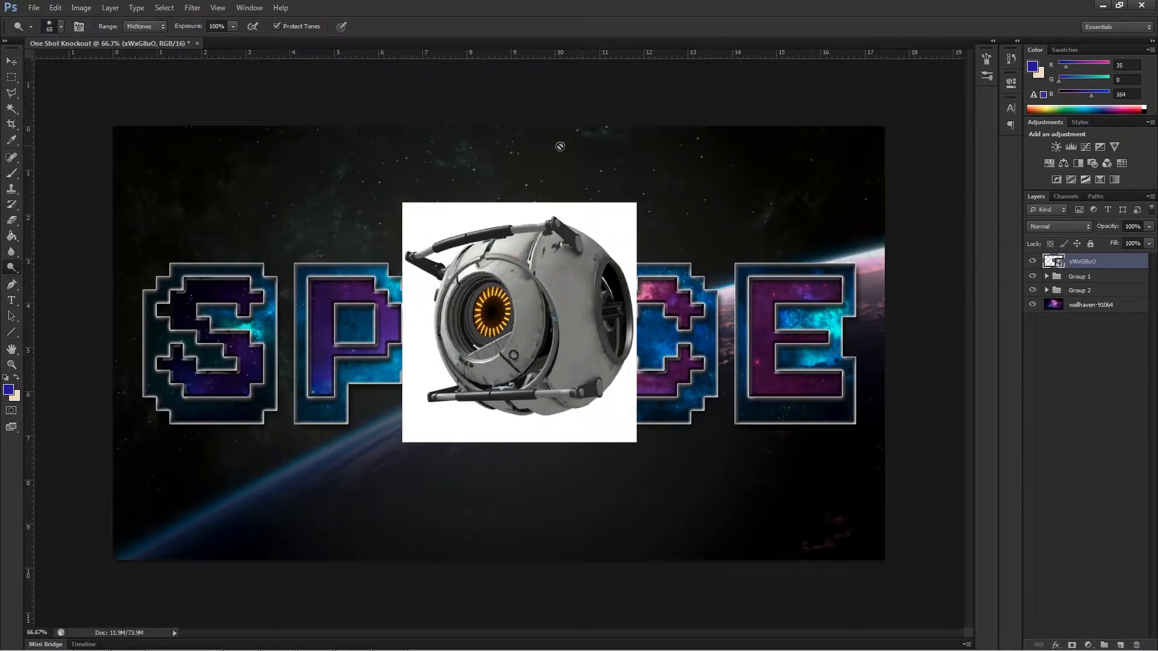
Select the white background around the robot with the Magic Wand and rasterize the xWxG8uO layer.
left_click(12, 108)
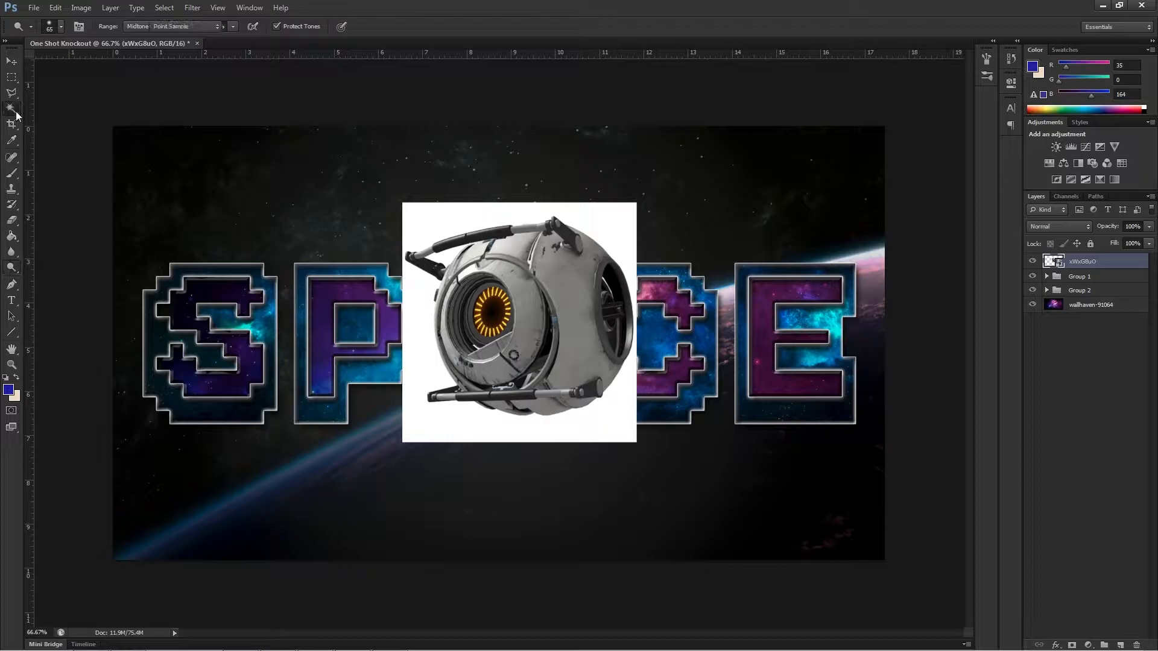
left_click(460, 216)
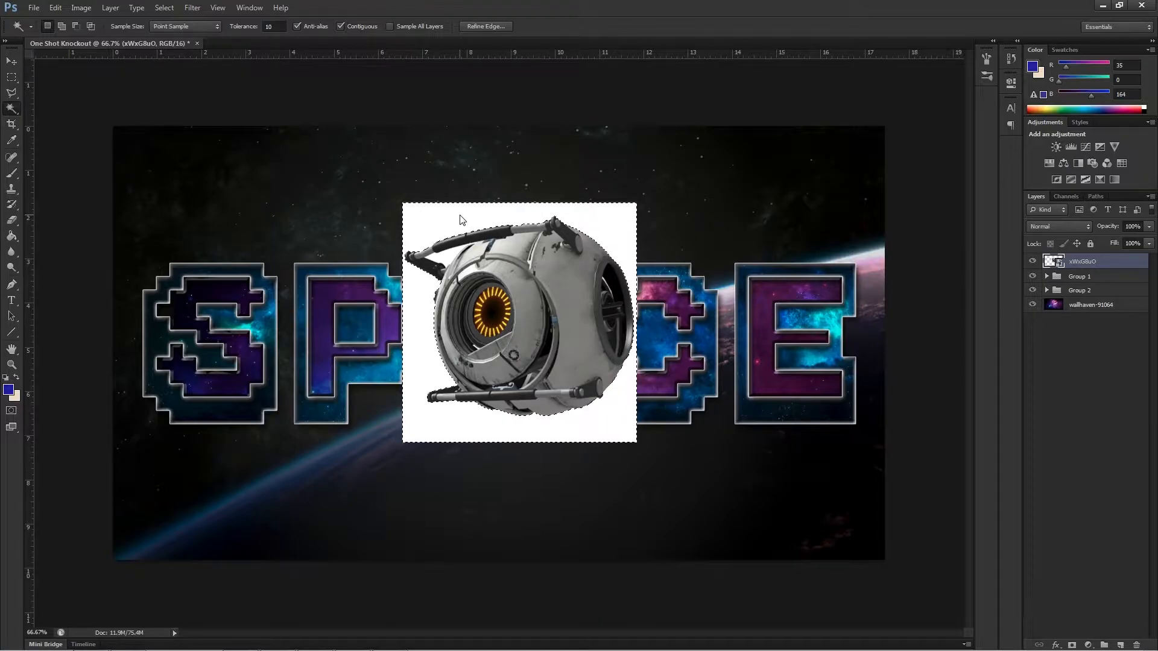
key("Delete")
key("Return")
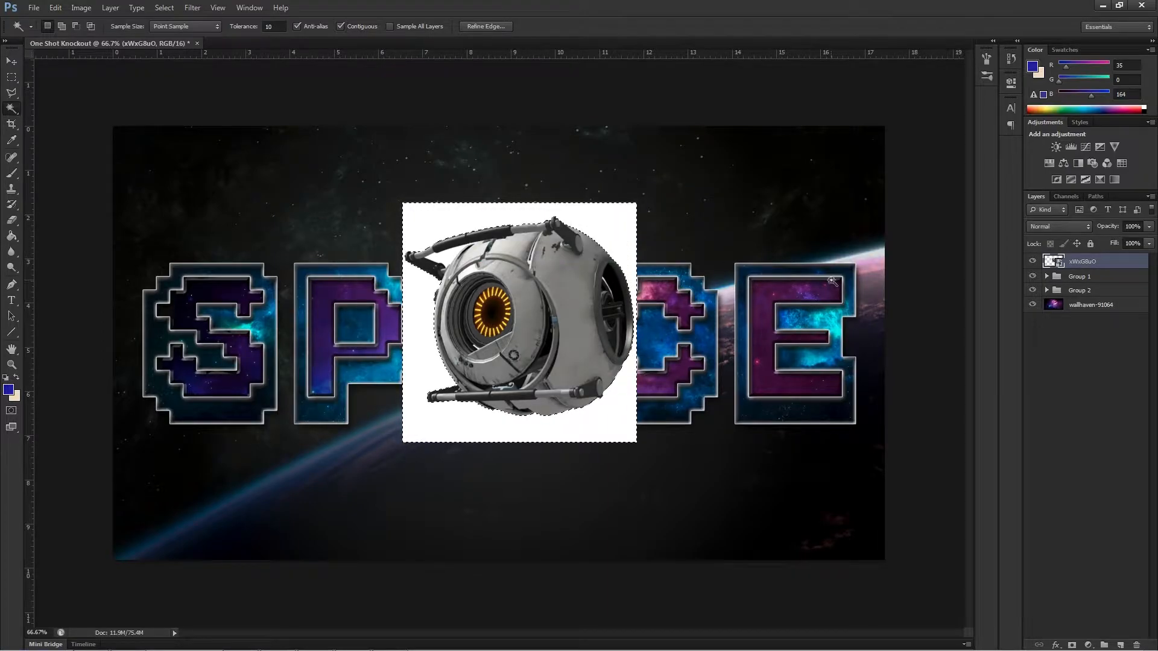
right_click(1083, 265)
left_click(947, 354)
Delete the white background and the leftover white patch beside the robot's upper handle, and clear the selection.
key("Delete")
left_click(443, 259)
key("Delete")
left_click(11, 61)
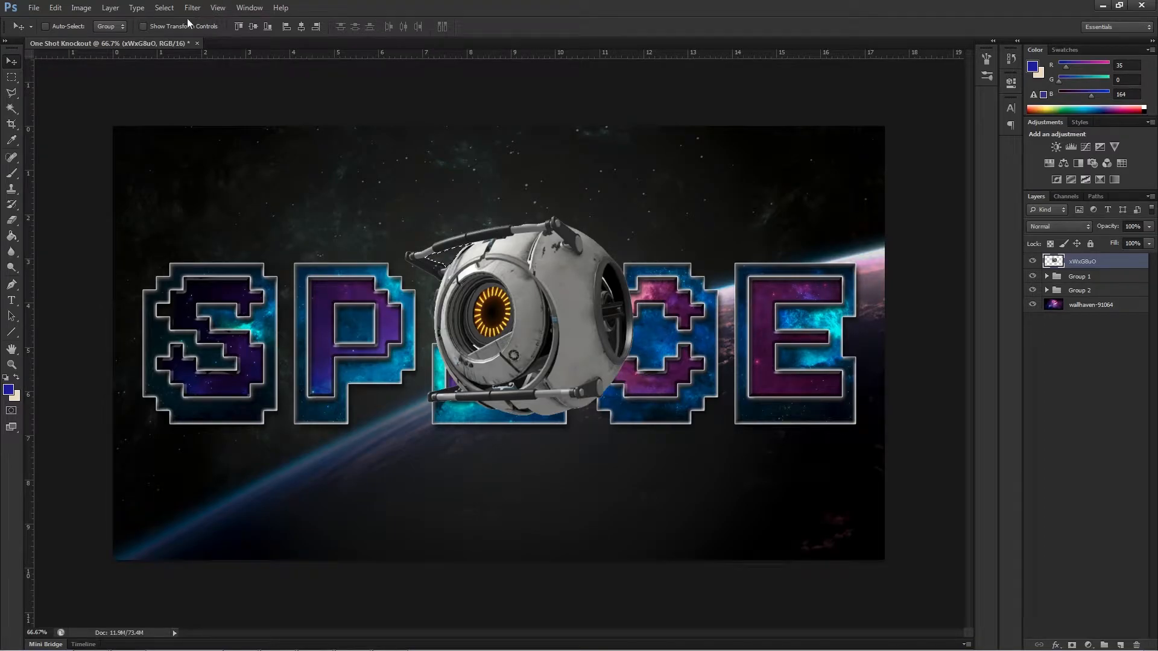
left_click(164, 7)
left_click(176, 31)
Move the robot layer below Group 2 and shift the image behind the inner letters P and A.
left_click_drag(522, 316, 420, 283)
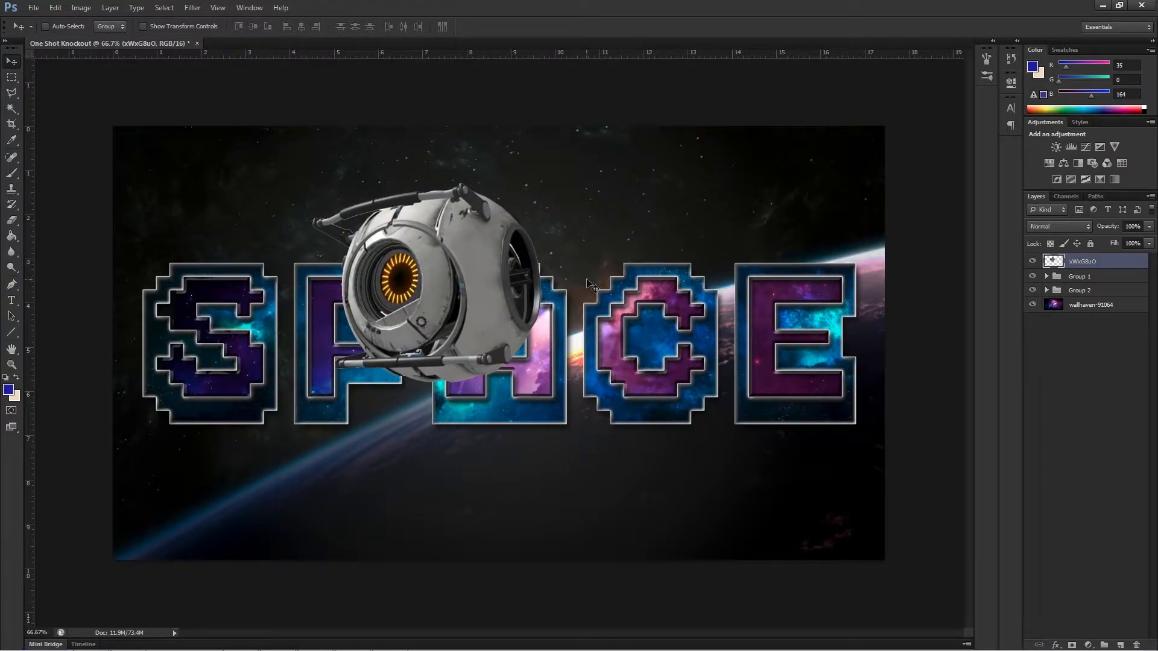
left_click_drag(1053, 262, 1062, 307)
left_click_drag(464, 260, 425, 304)
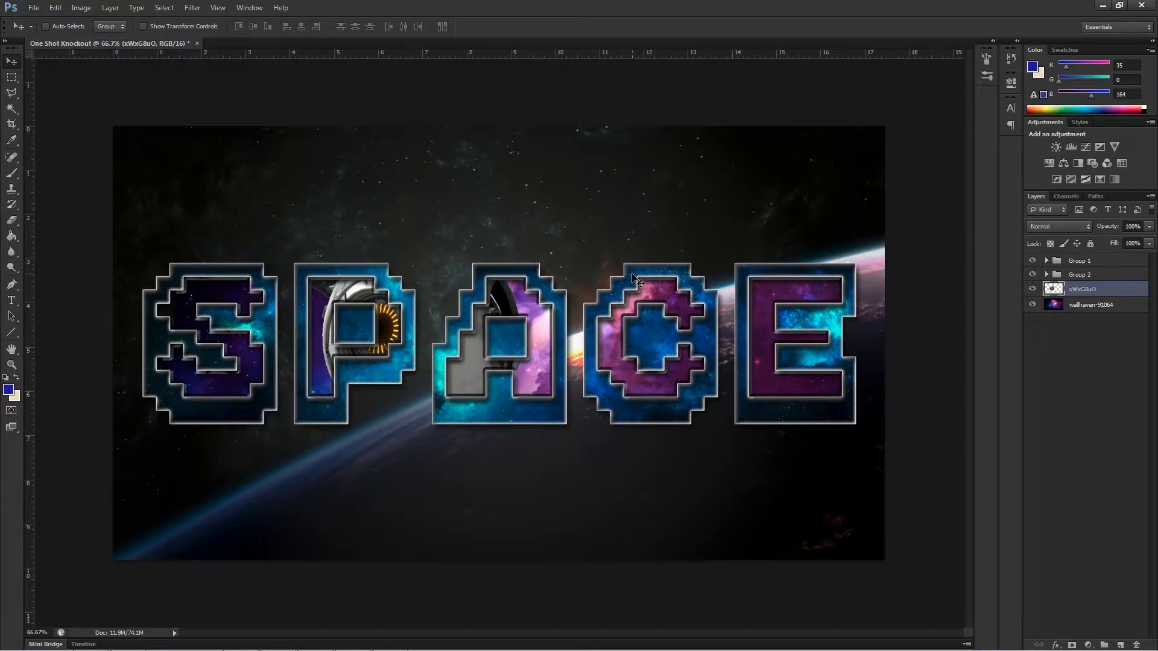
left_click_drag(384, 314, 490, 331)
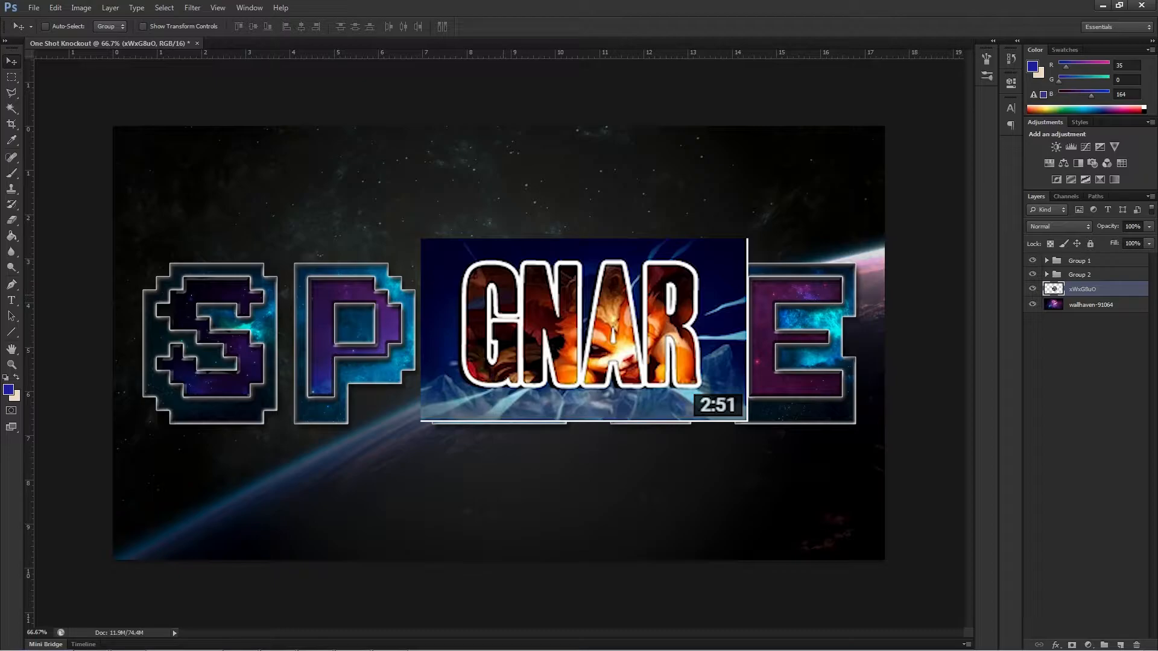
left_click_drag(457, 296, 485, 246)
Try the robot layer inside Group 1, above the SPACE text layer and back beneath wallhaven-8897.
left_click_drag(1066, 291, 1048, 260)
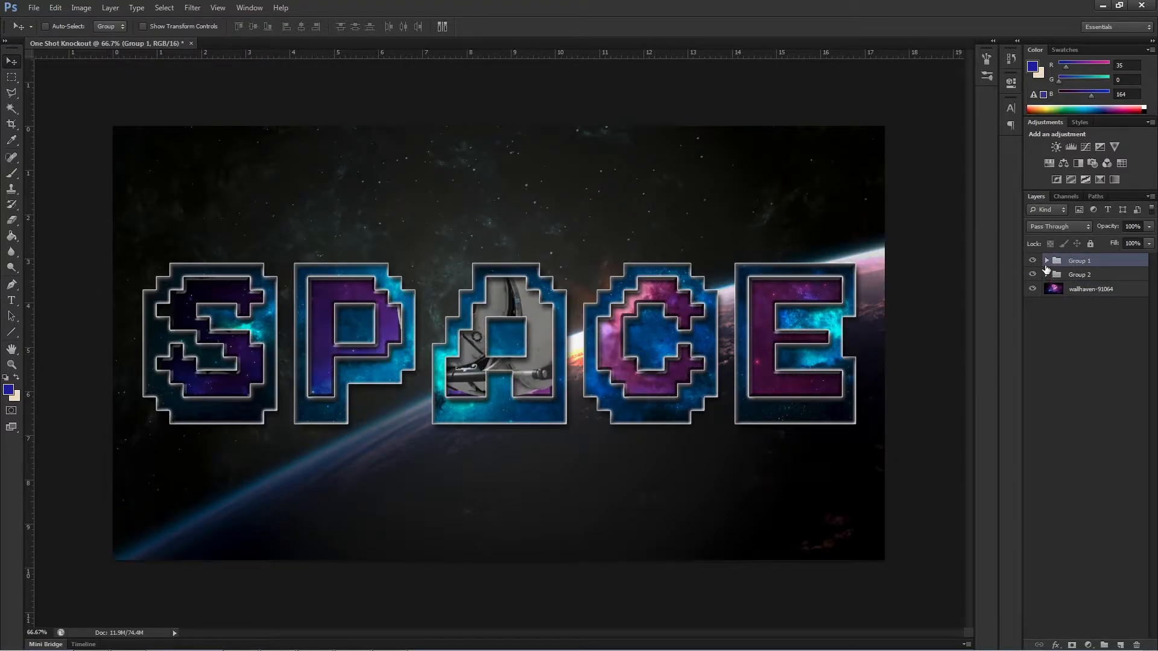
left_click(1047, 261)
left_click_drag(1065, 410, 1058, 284)
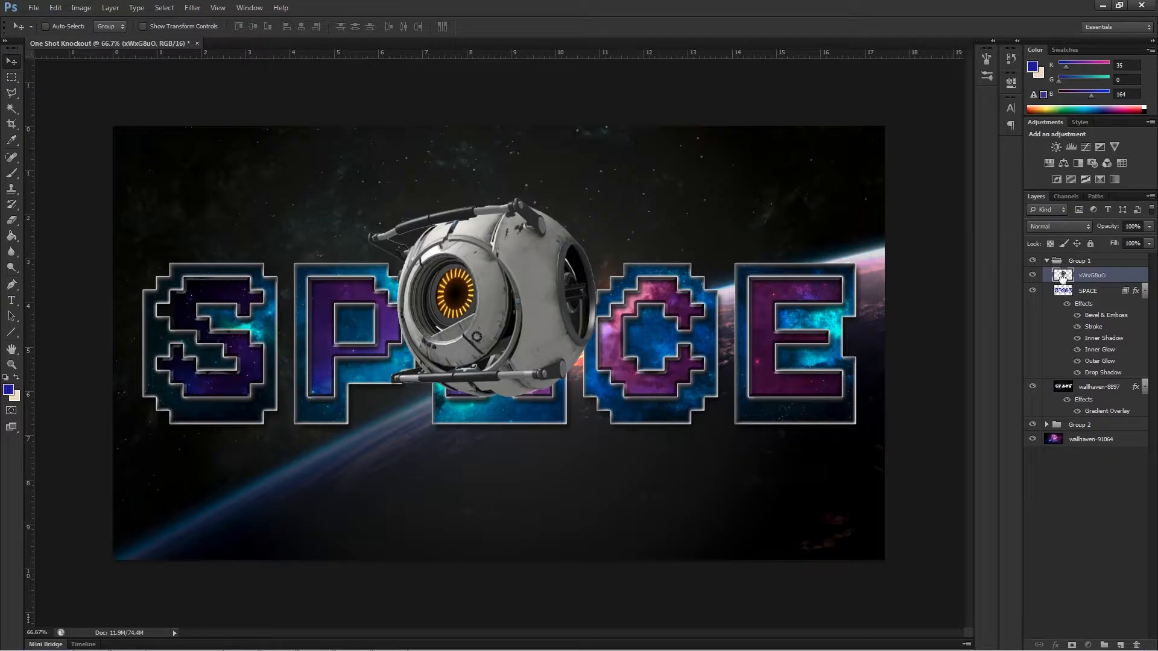
left_click_drag(1063, 275, 1061, 261)
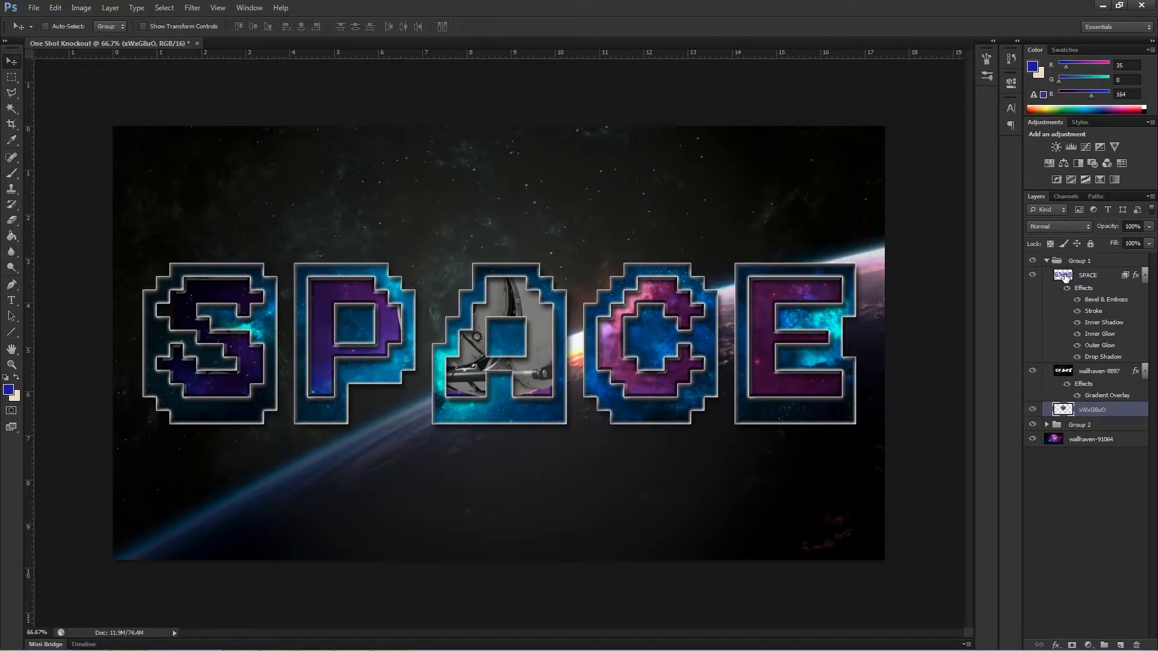
left_click(1053, 265)
left_click(1049, 263)
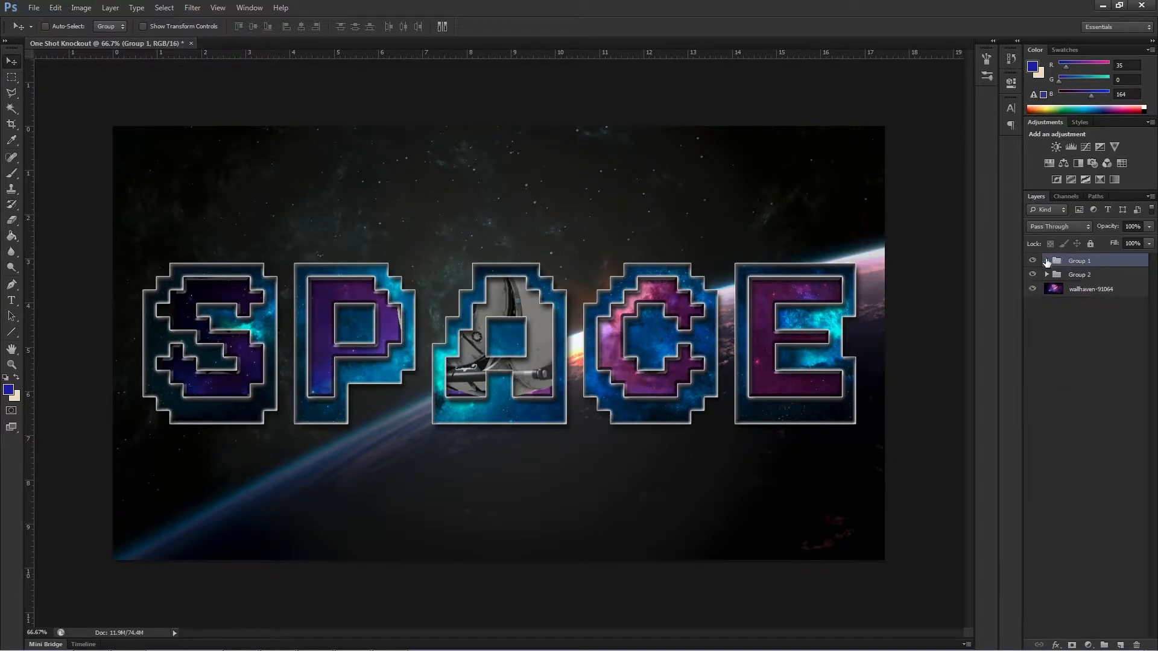
Move the robot layer to the top of Group 1 and position the robot over the upper parts of the letters P and A.
left_click(1048, 262)
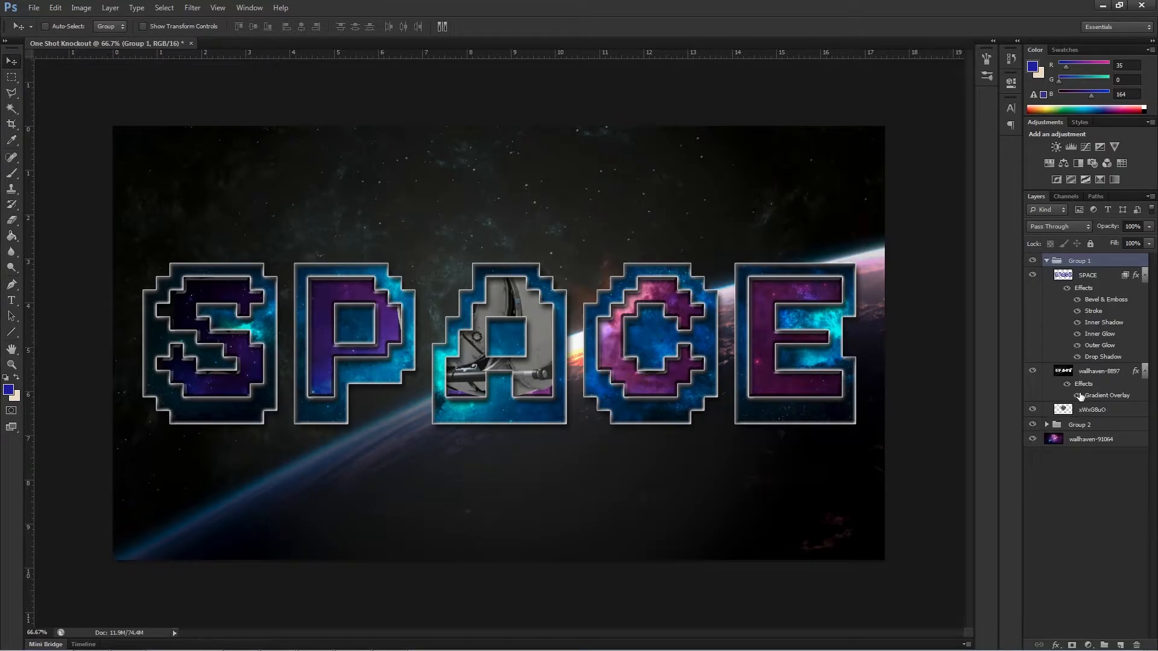
left_click_drag(1067, 414, 1044, 269)
left_click_drag(480, 290, 369, 414)
left_click_drag(430, 354, 448, 251)
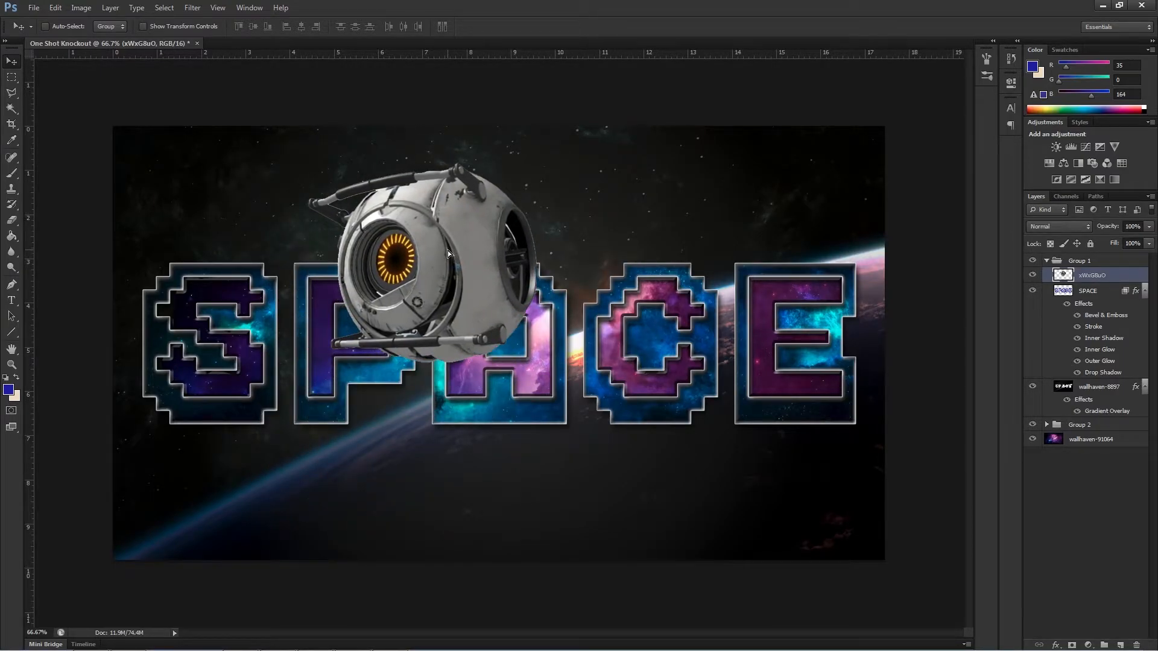
Select the outer P and A shapes on the SPACE text layer with the Magic Wand.
left_click(1093, 292)
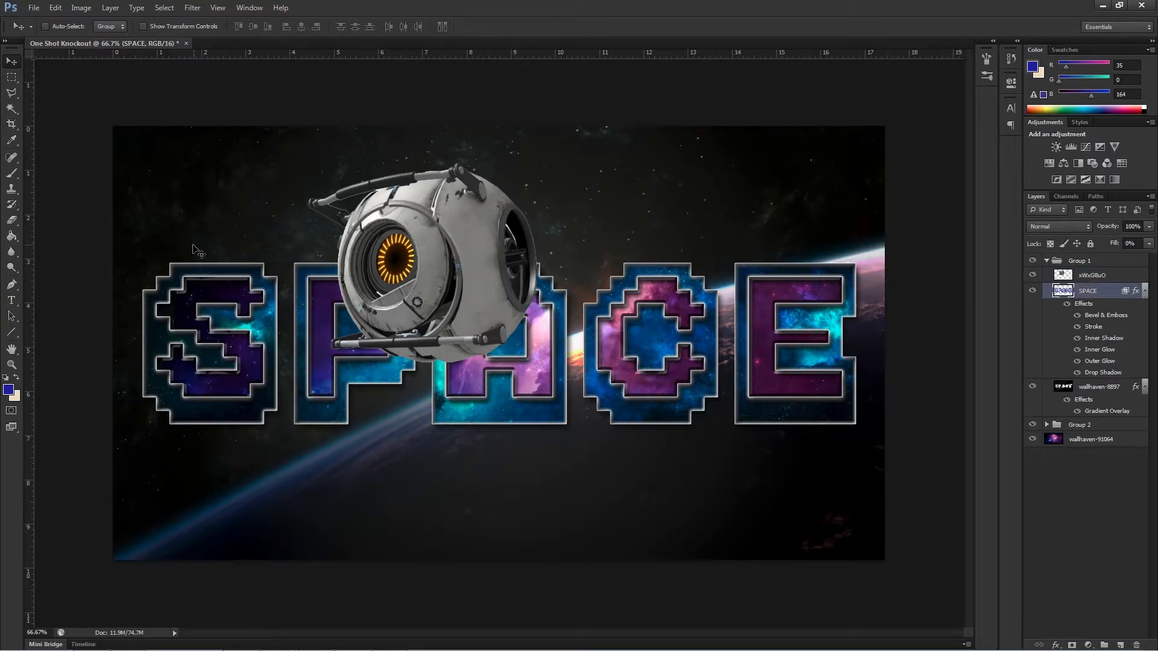
left_click(16, 111)
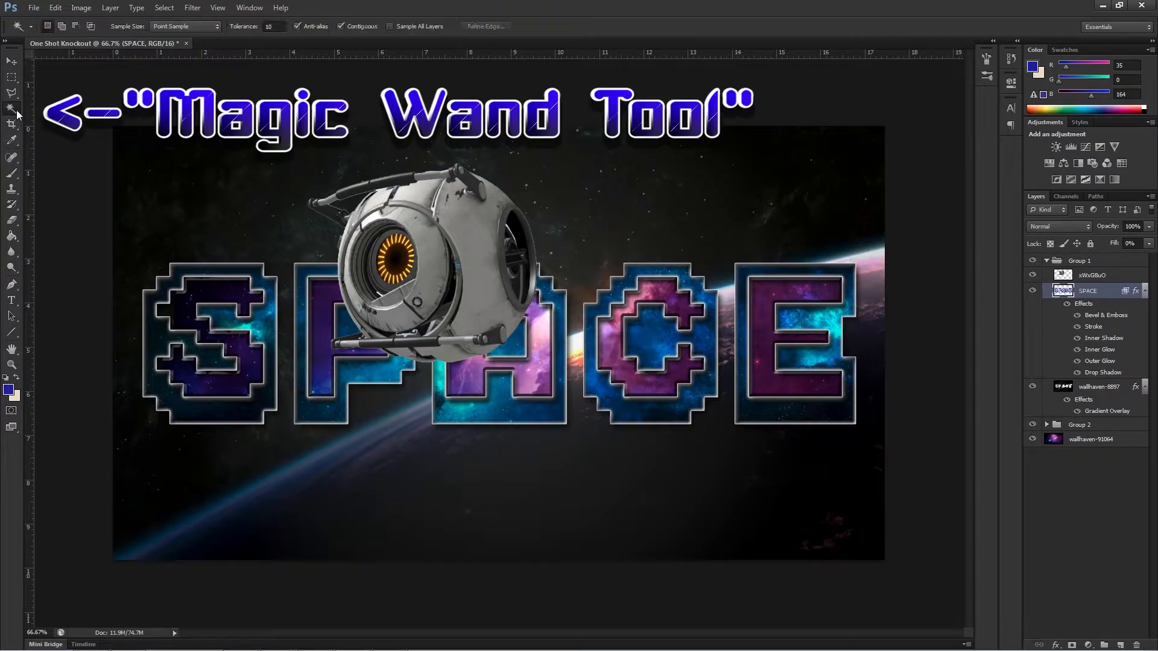
left_click(334, 269)
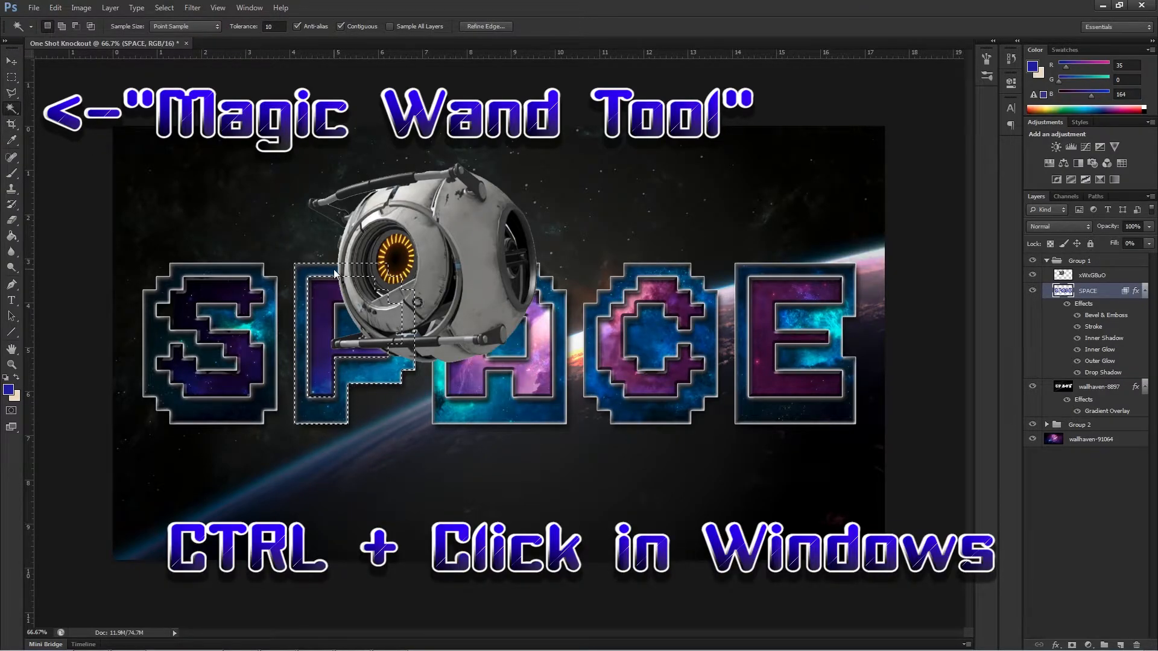
left_click(440, 350, "shift")
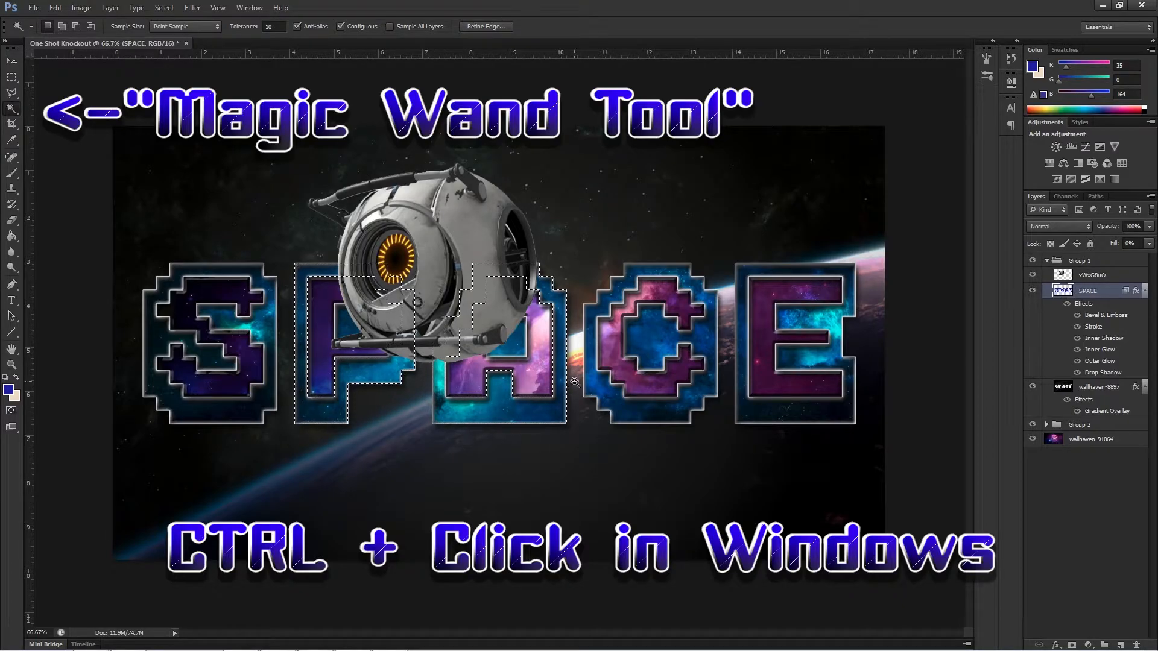
Delete the selected P and A areas from the robot layer and clear the selection.
left_click(1088, 275)
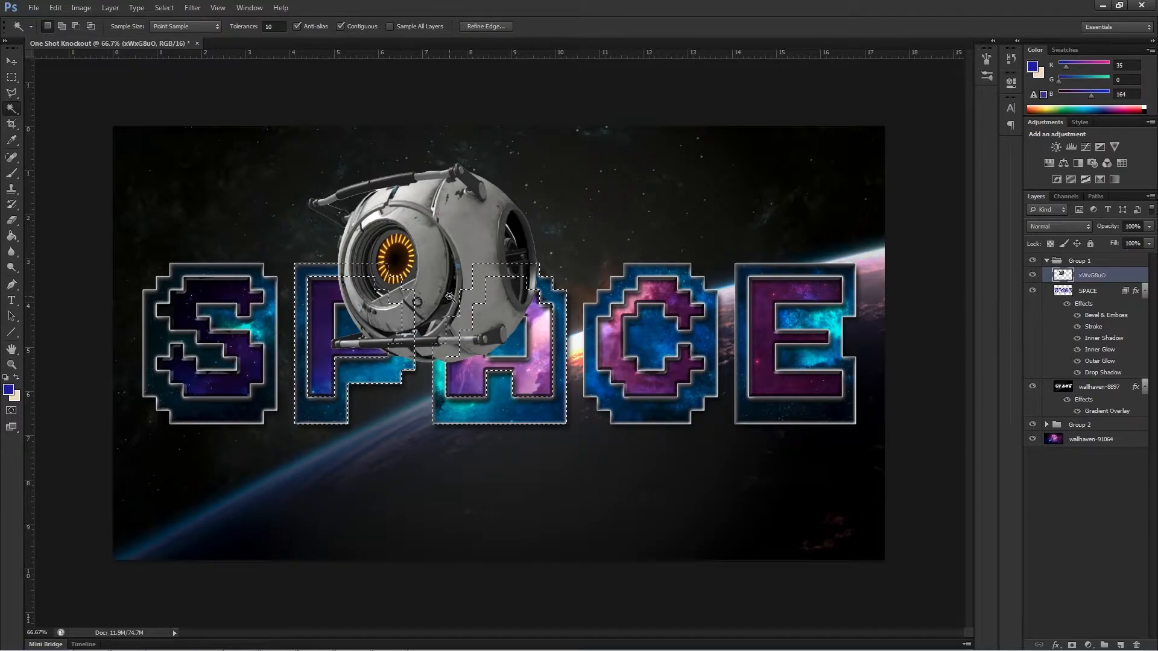
key("Delete")
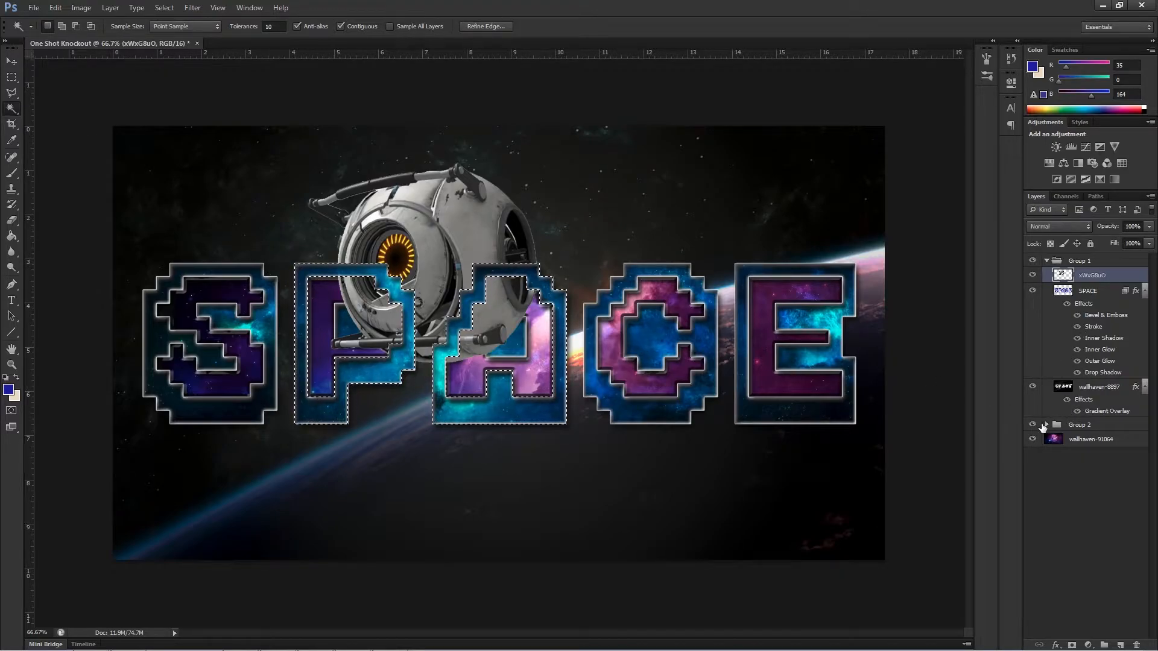
left_click(11, 61)
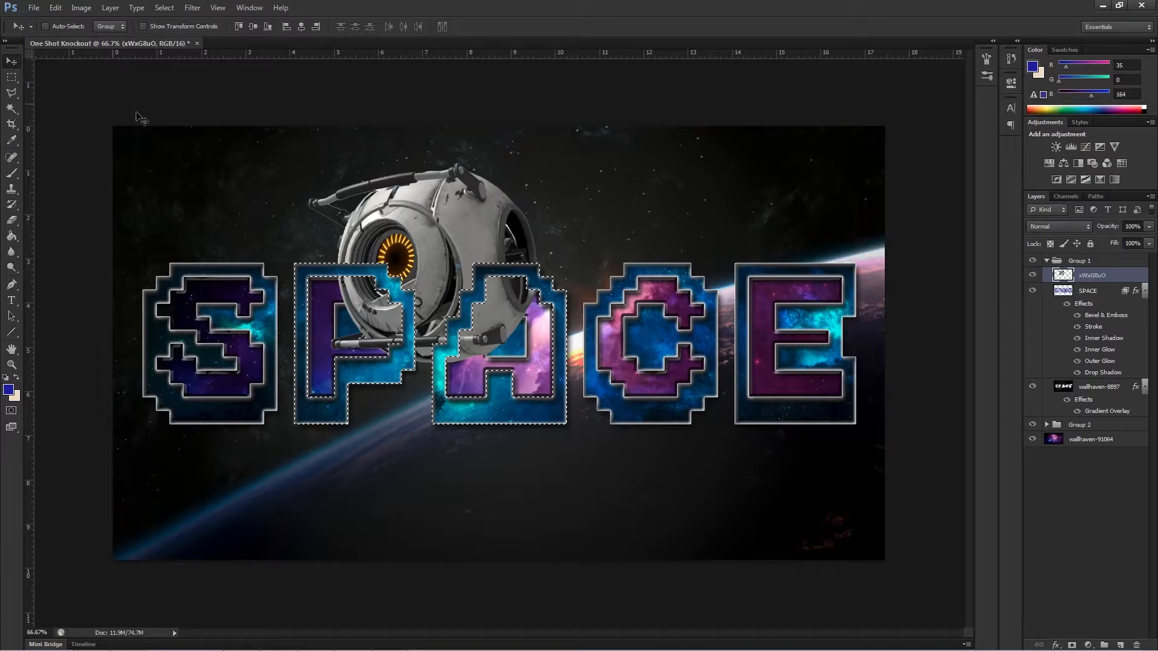
left_click(164, 8)
left_click(181, 31)
Move the cut robot off the letters twice, undoing each move.
left_click_drag(427, 238, 430, 159)
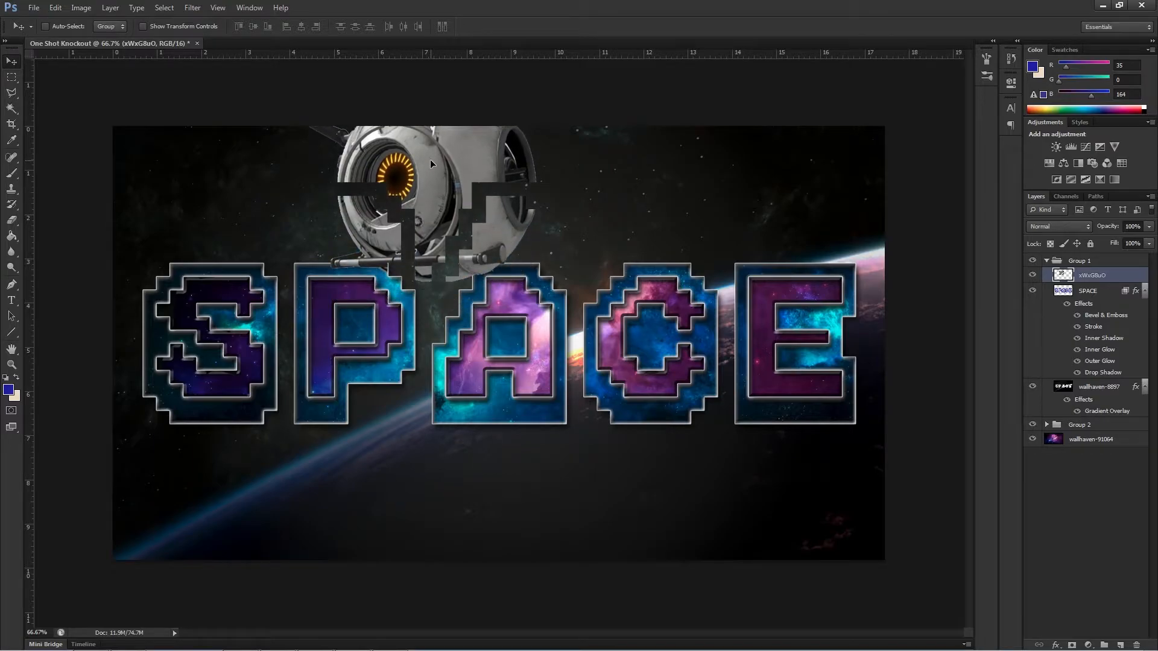
key("ctrl+z")
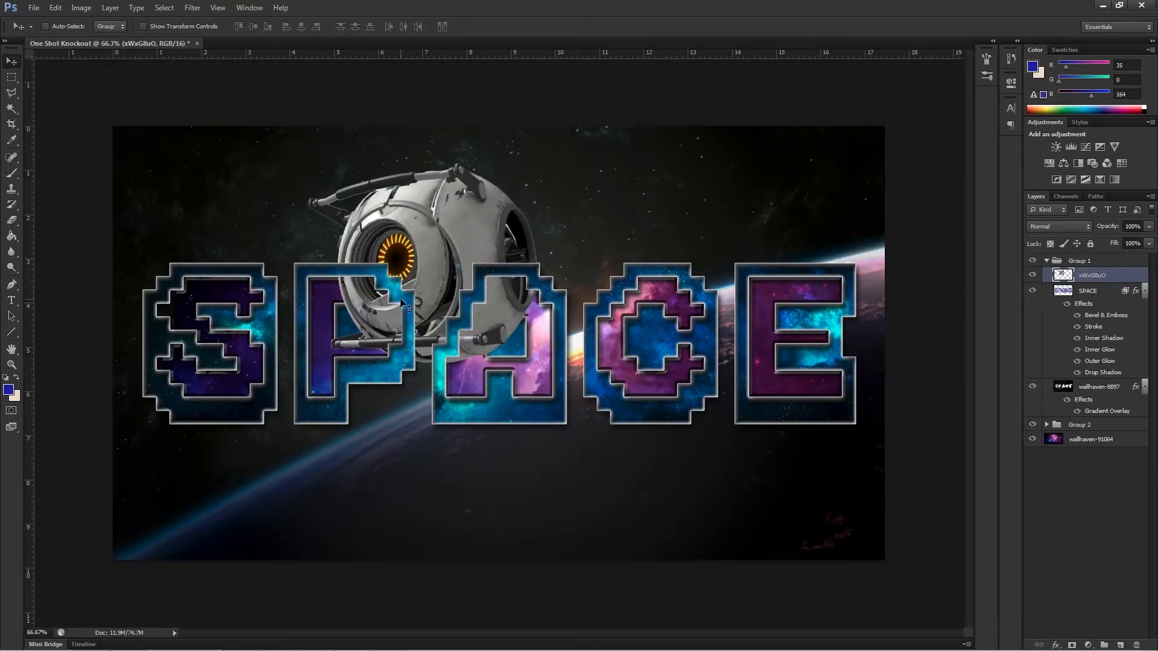
left_click_drag(446, 244, 613, 162)
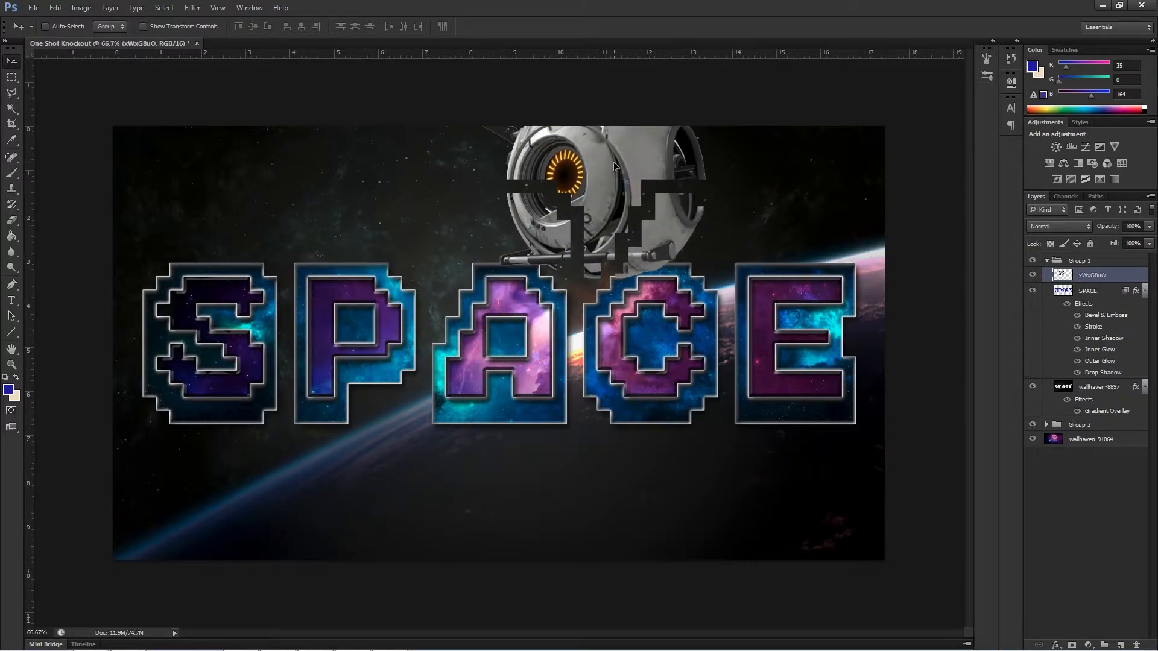
key("ctrl+z")
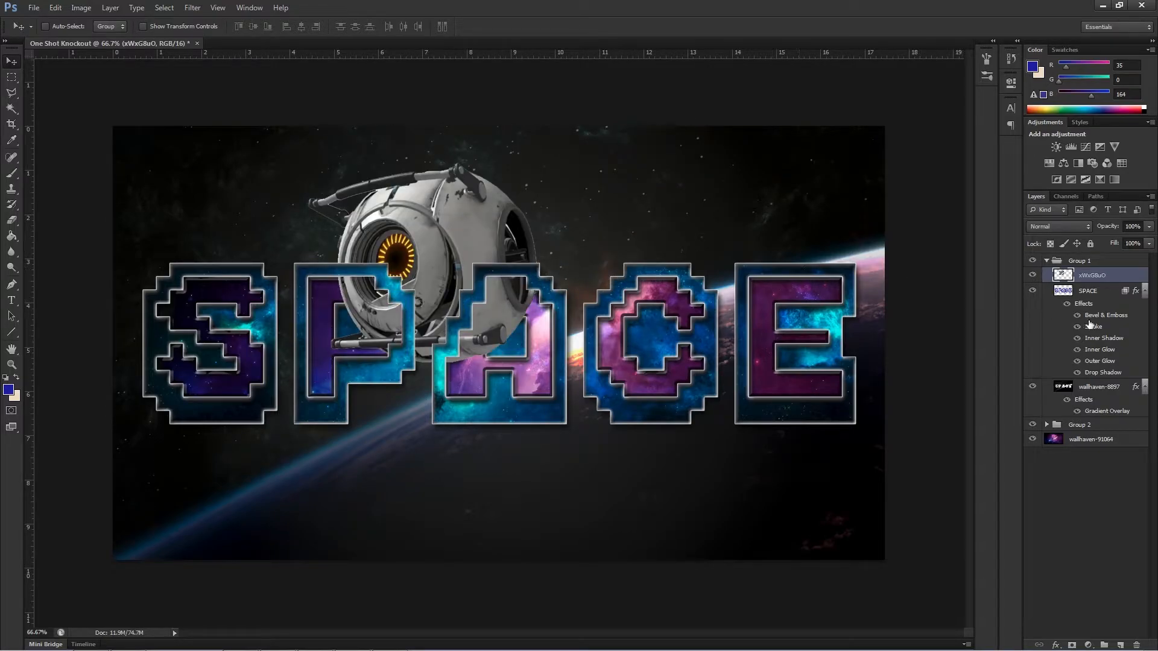
Select the inner P and A shapes on Group 2's text layer with the Magic Wand and delete those areas from the robot layer.
left_click(1048, 424)
left_click(1084, 441)
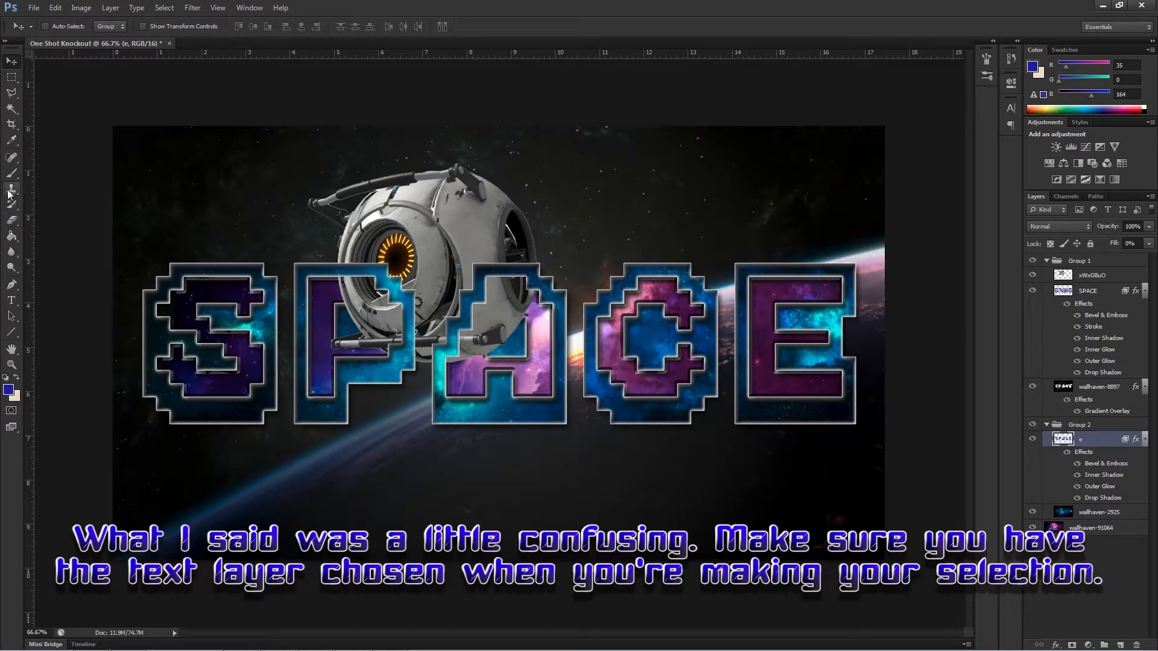
left_click(11, 108)
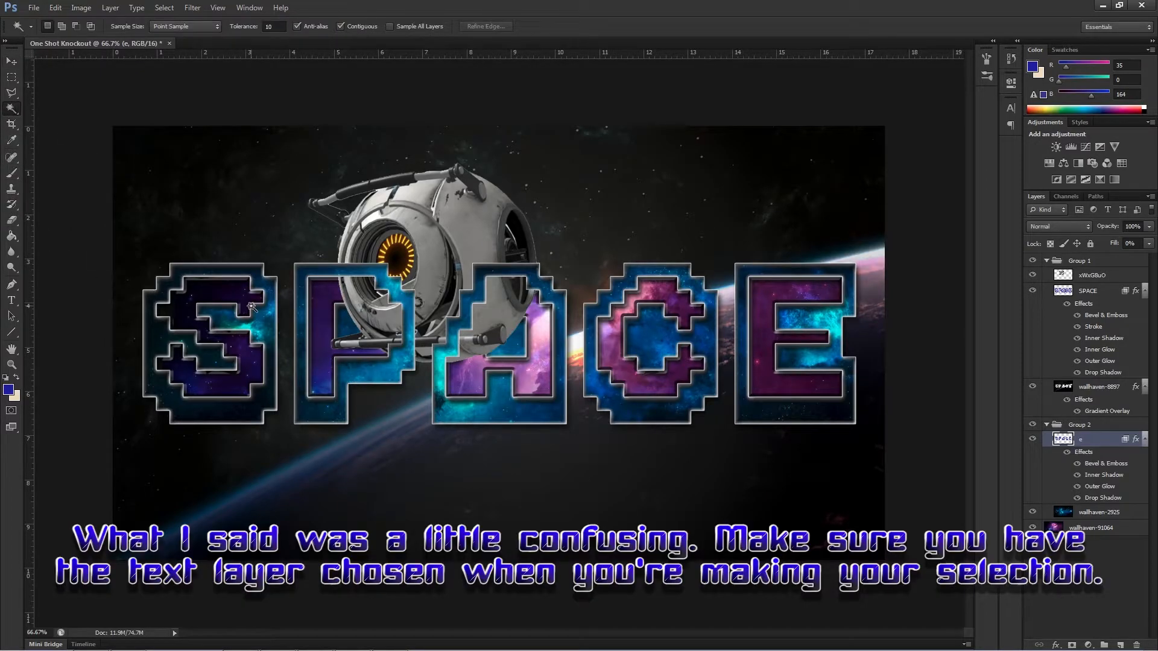
left_click(339, 295)
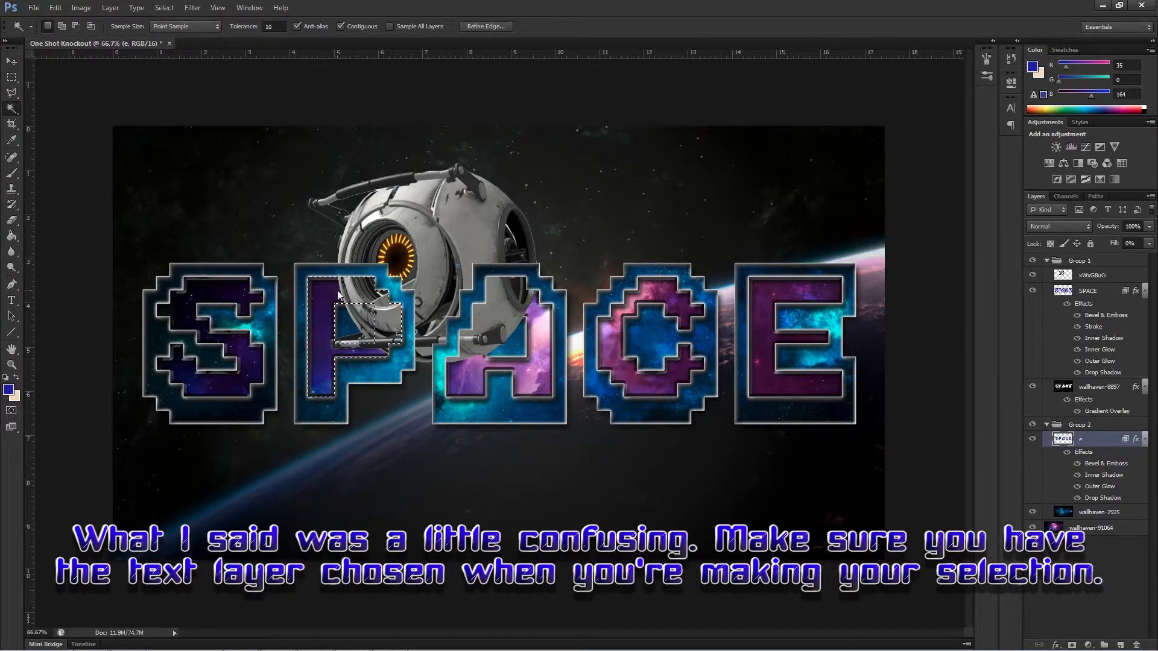
left_click(531, 312, "shift")
left_click(1093, 277)
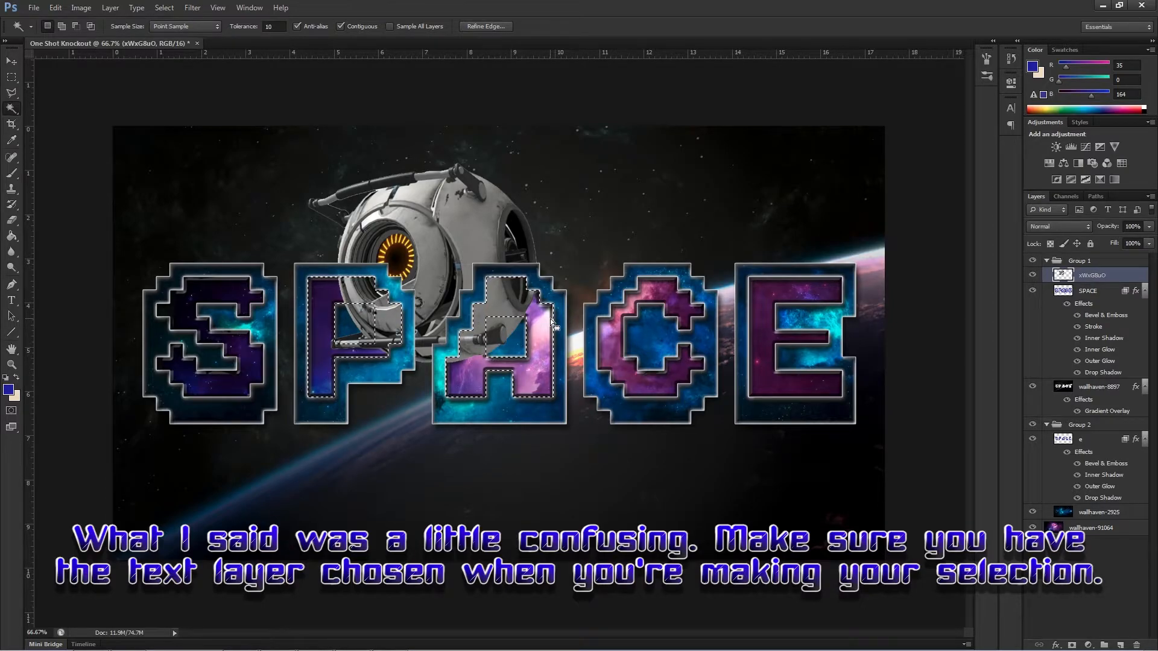
key("Delete")
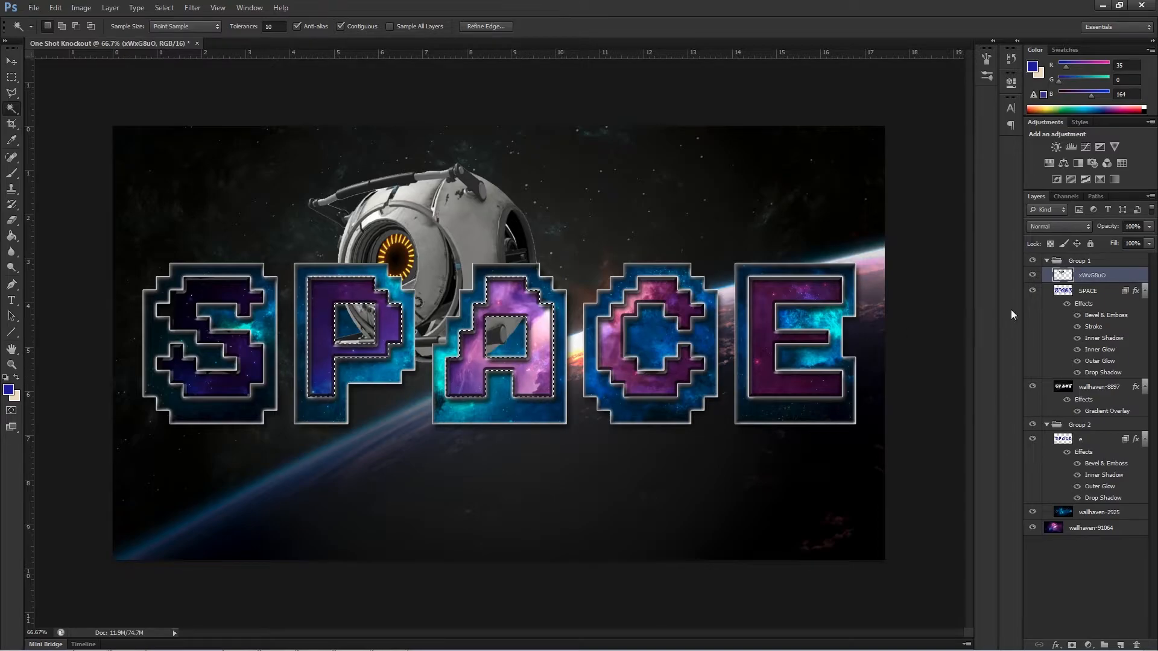
Select the square holes inside P and A using the SPACE text layer and delete those areas from the robot layer.
key("alt+bracketleft")
left_click(349, 323)
left_click(511, 330, "shift")
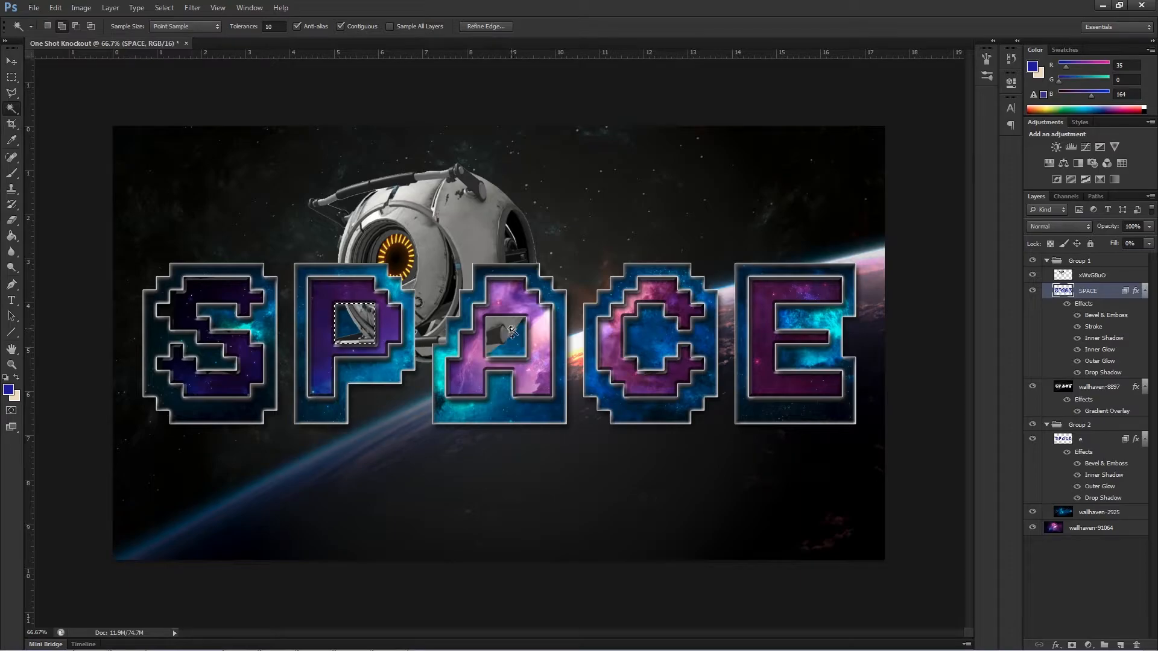
left_click(1091, 276)
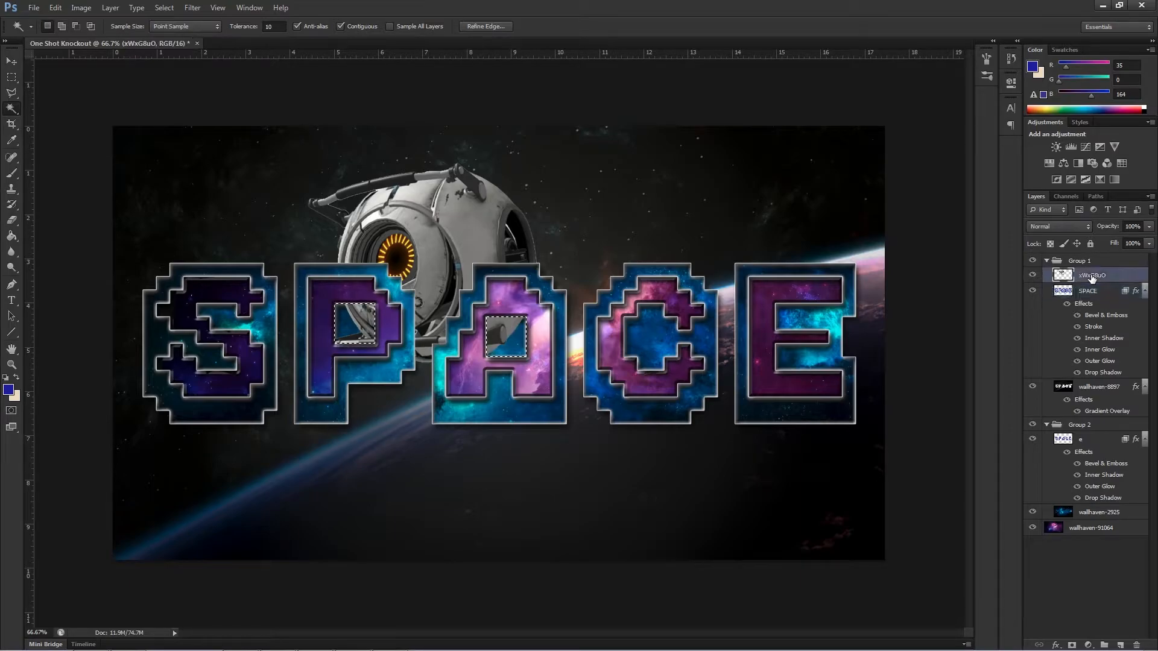
key("Delete")
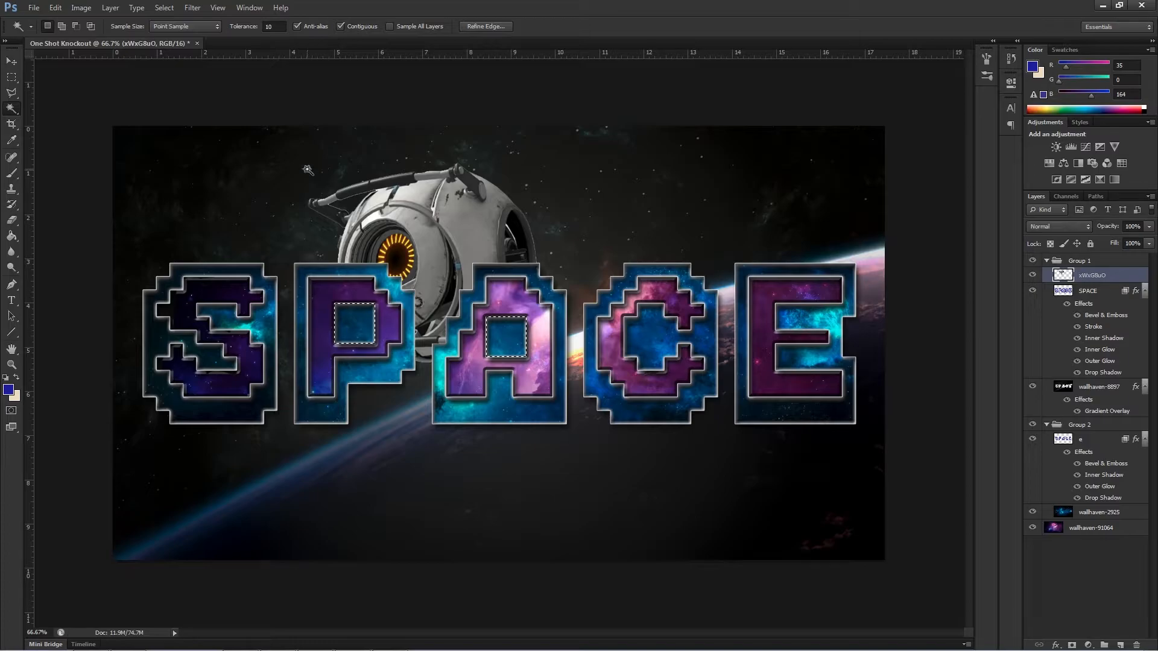
left_click(8, 63)
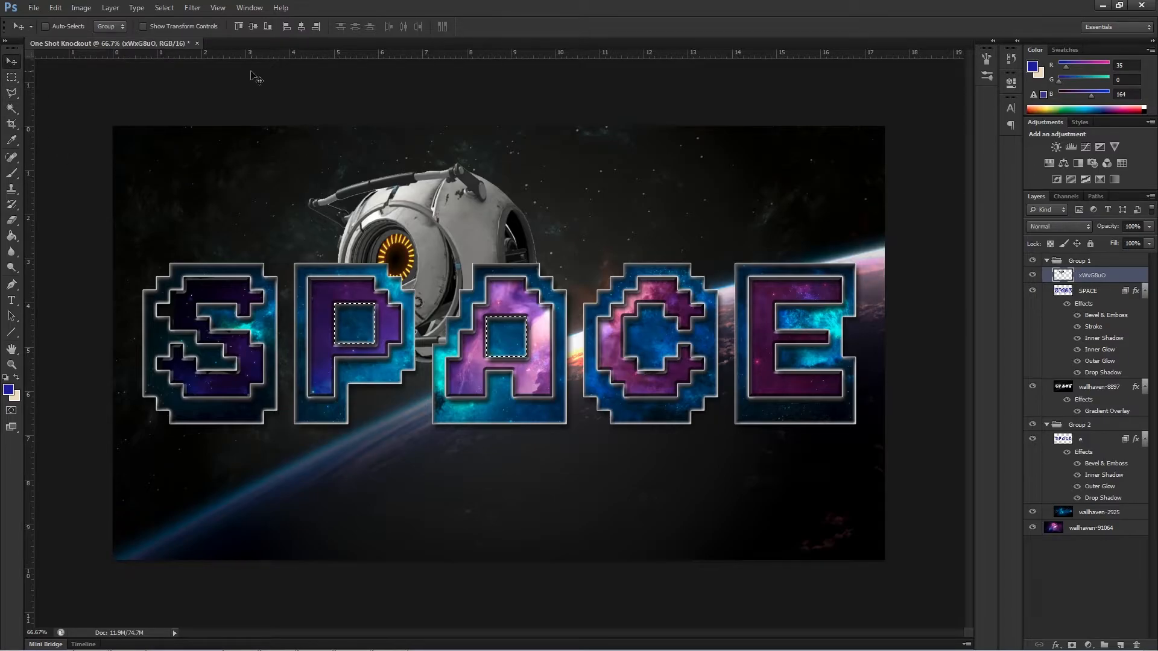
left_click(34, 8)
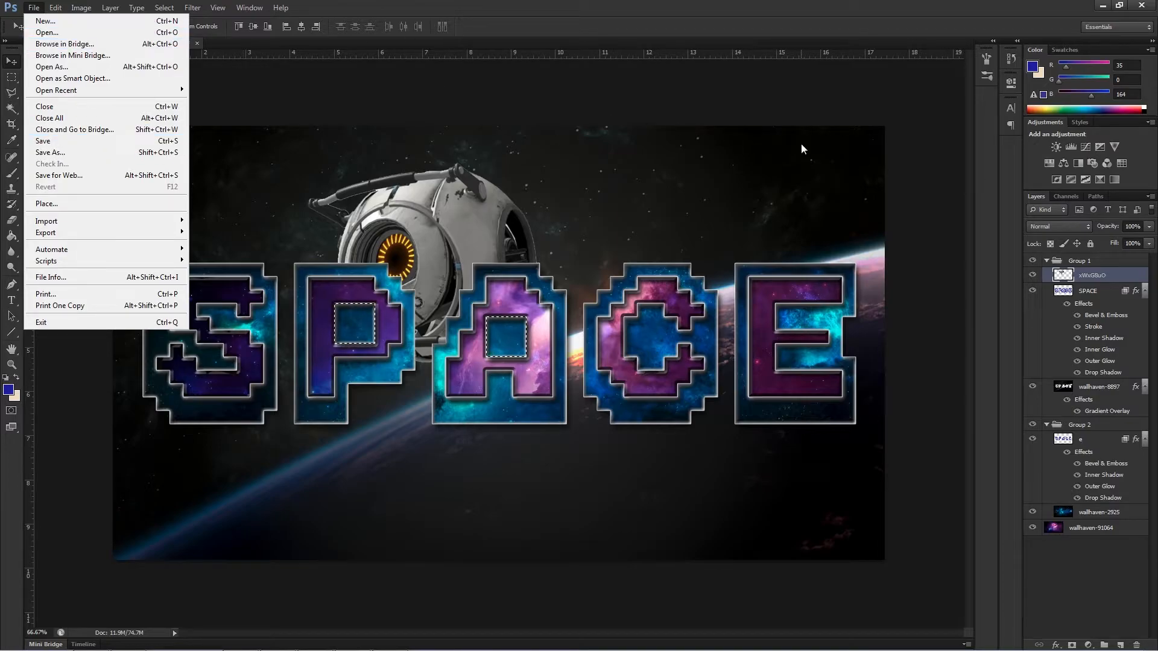
left_click(909, 141)
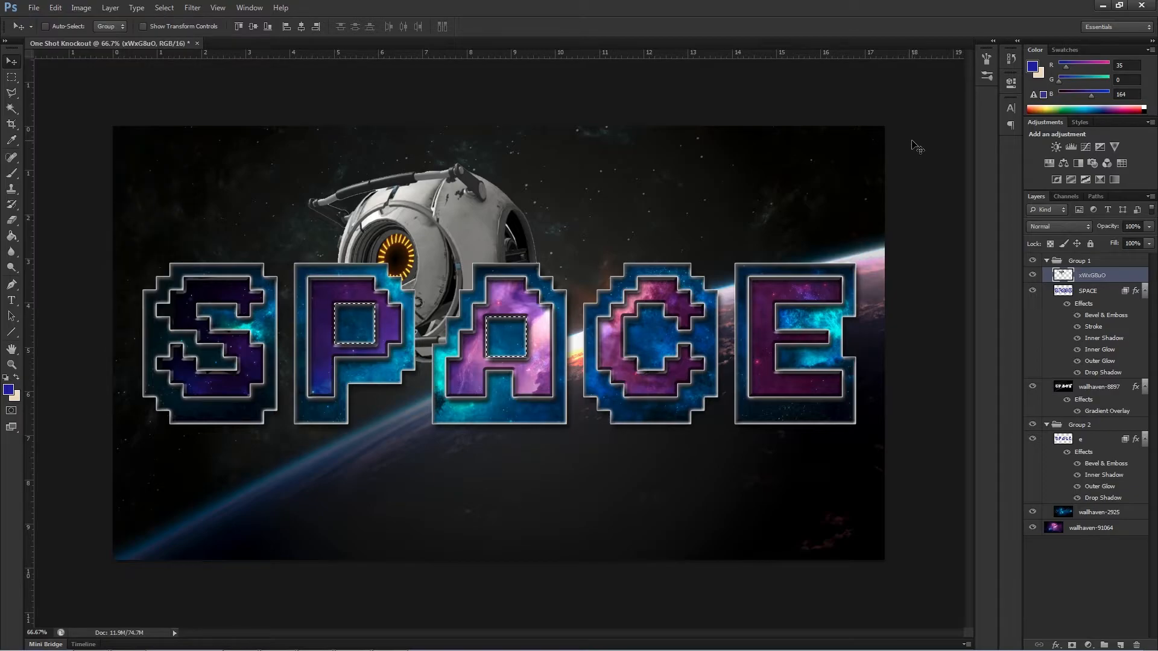
Clear the selection around the holes of P and A.
left_click(214, 8)
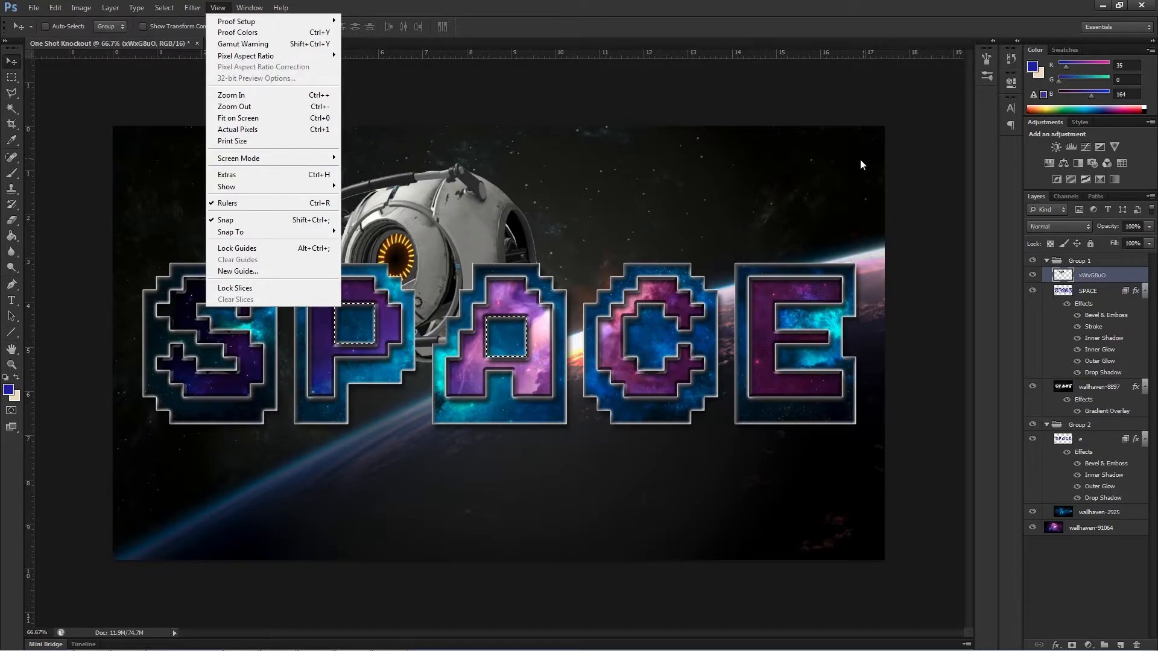
mouse_move(164, 7)
left_click(175, 33)
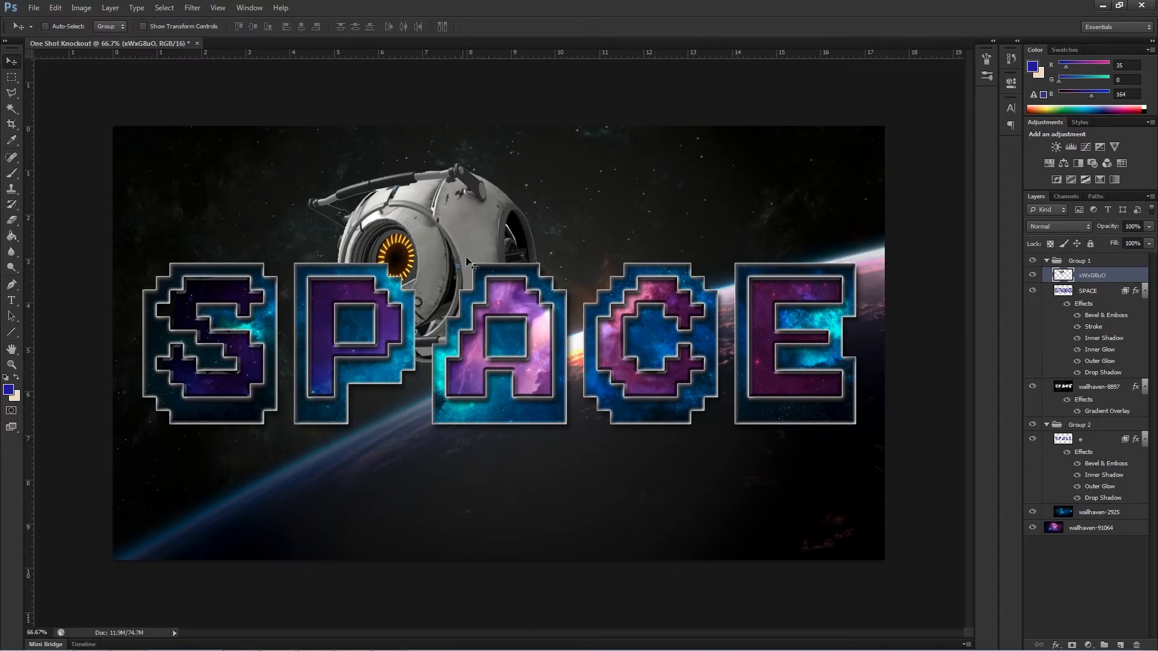
Save a PNG copy of the composition to the Desktop as One Shot Knockout.png, using Smallest / Slow compression and no interlacing.
left_click(33, 8)
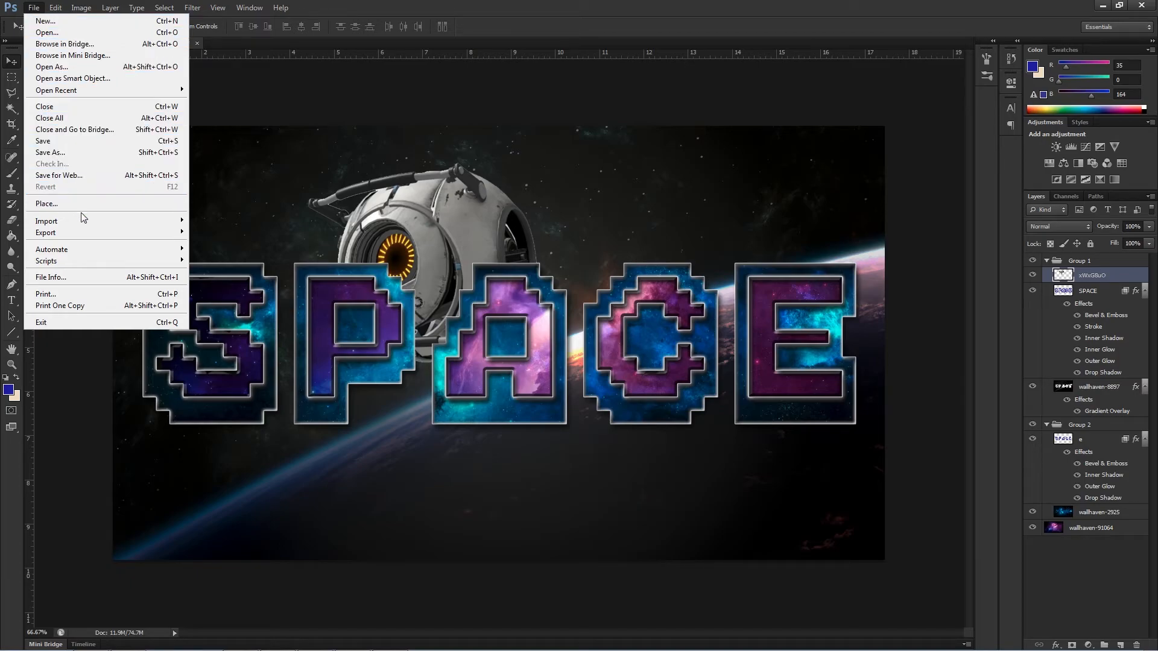
left_click(74, 153)
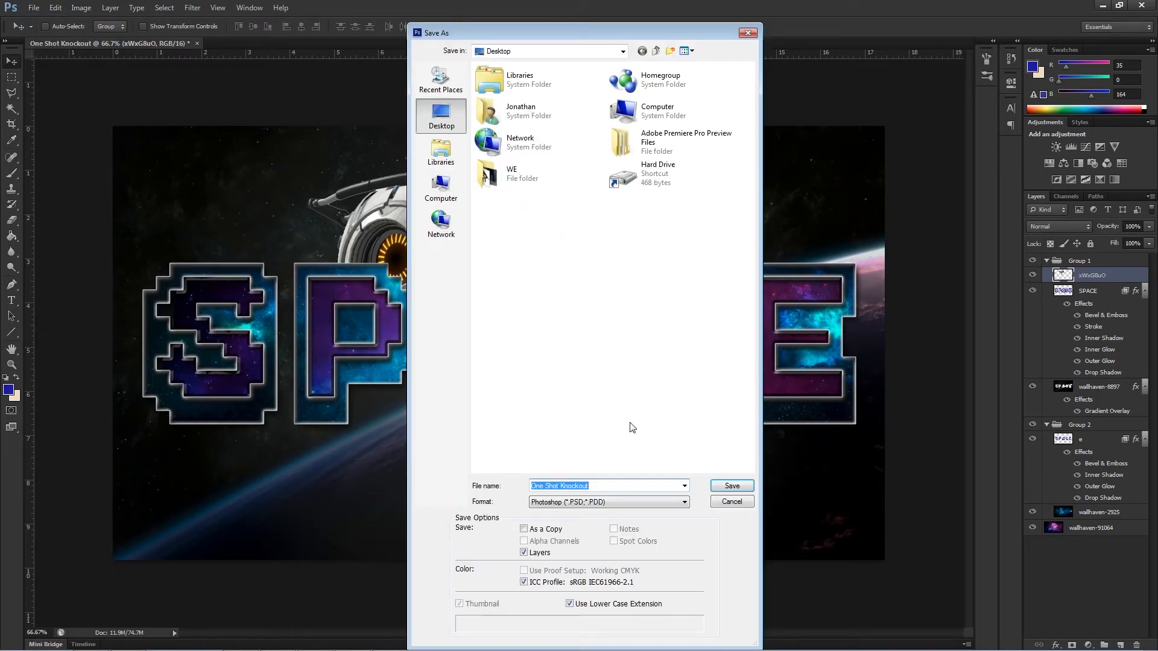
left_click(677, 502)
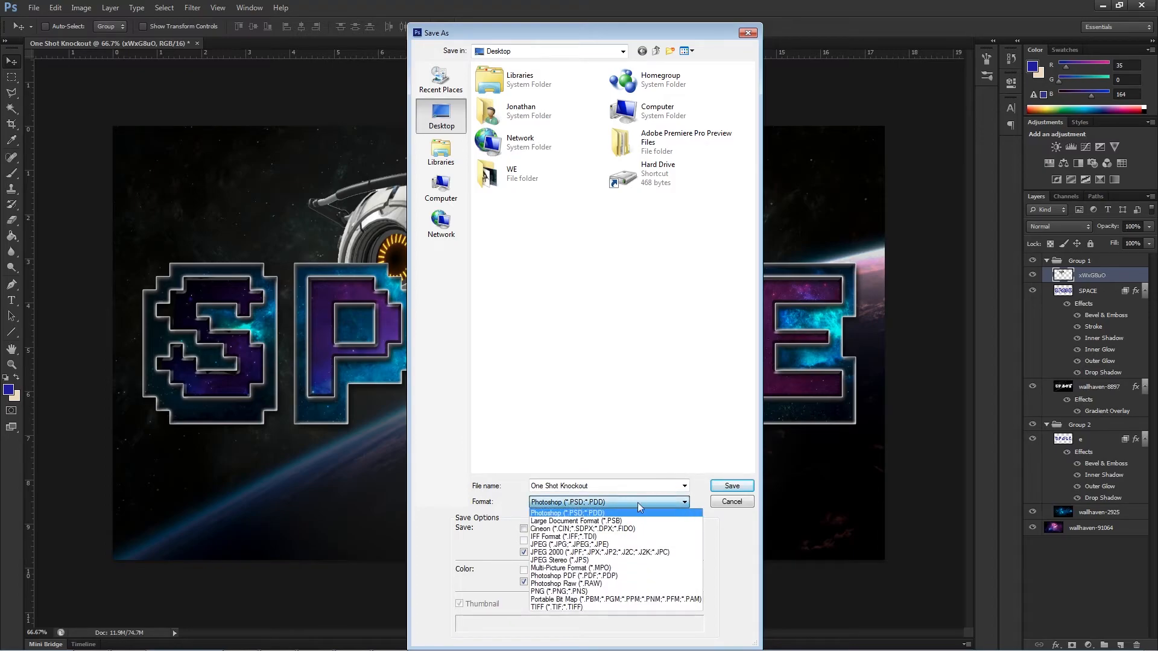
left_click(591, 591)
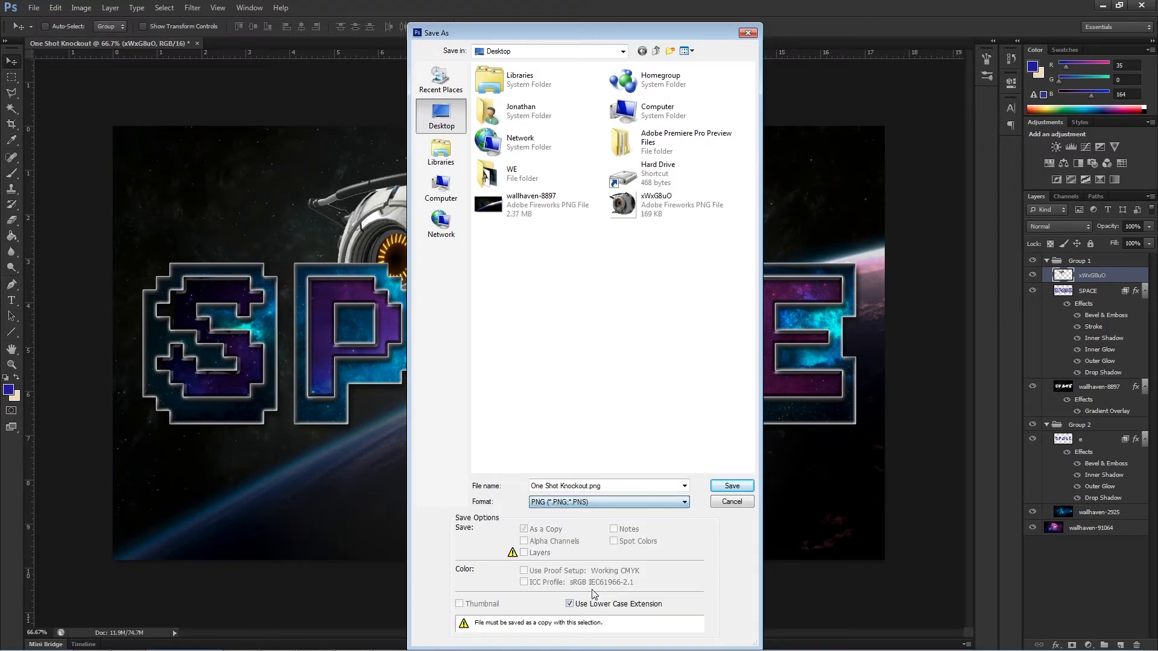
left_click(628, 485)
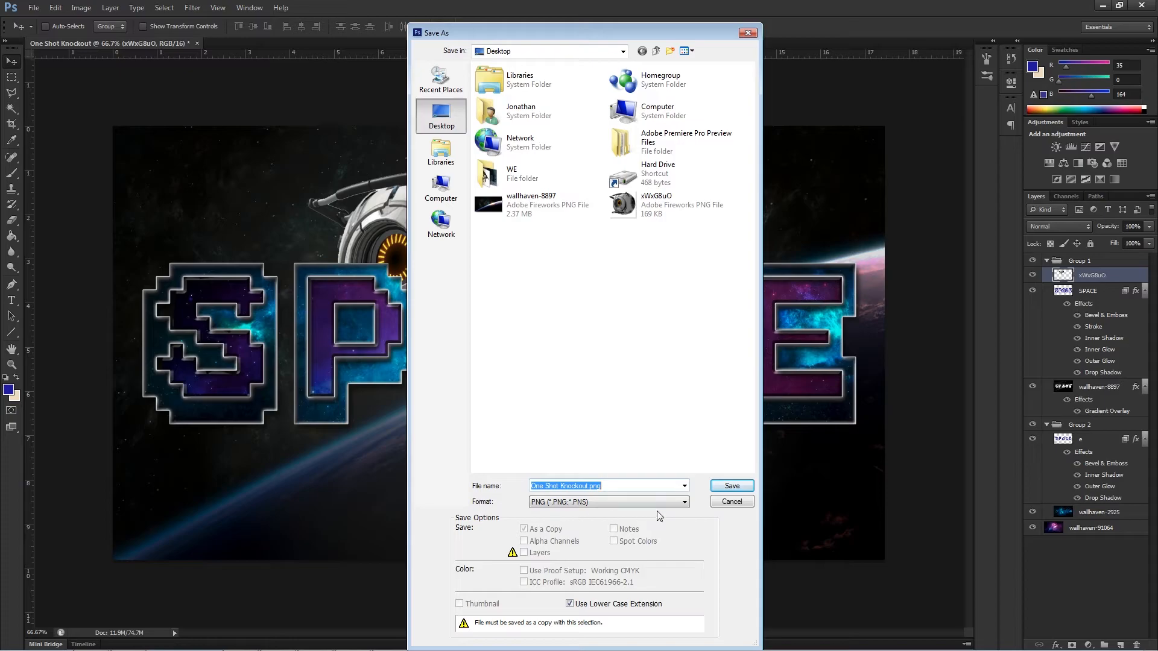
type("One Shot Knockout.")
type(" ng")
left_click(732, 486)
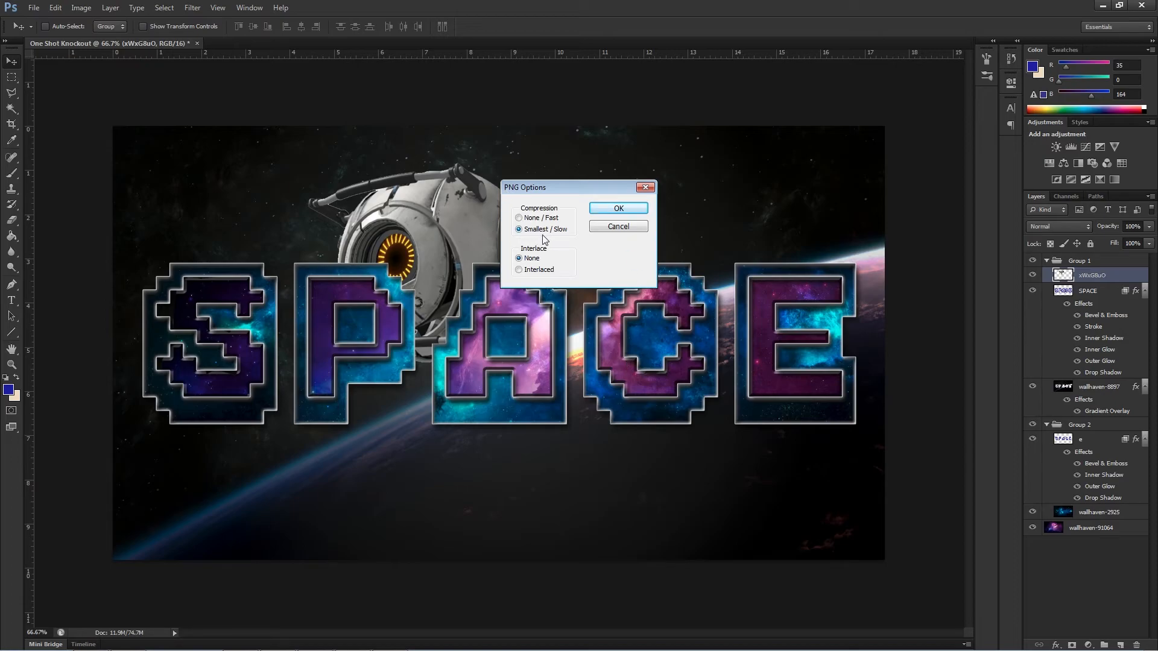
left_click(600, 209)
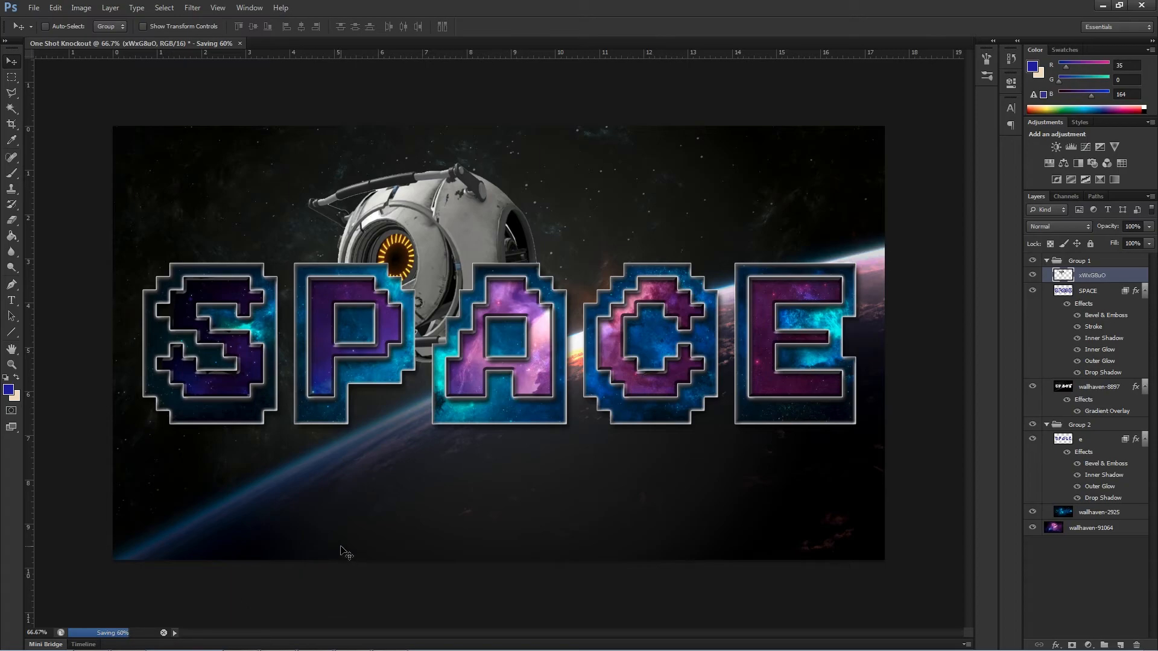
Launch Paint and open the One Shot Knockout PNG from the Desktop.
mouse_move(71, 640)
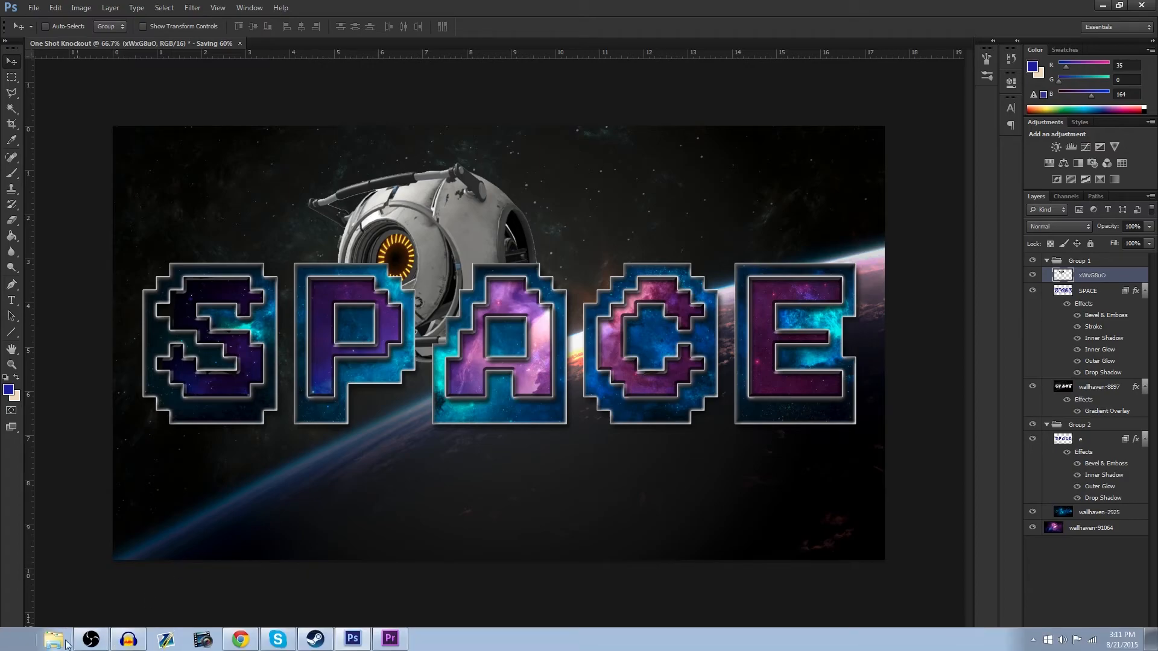
left_click(10, 647)
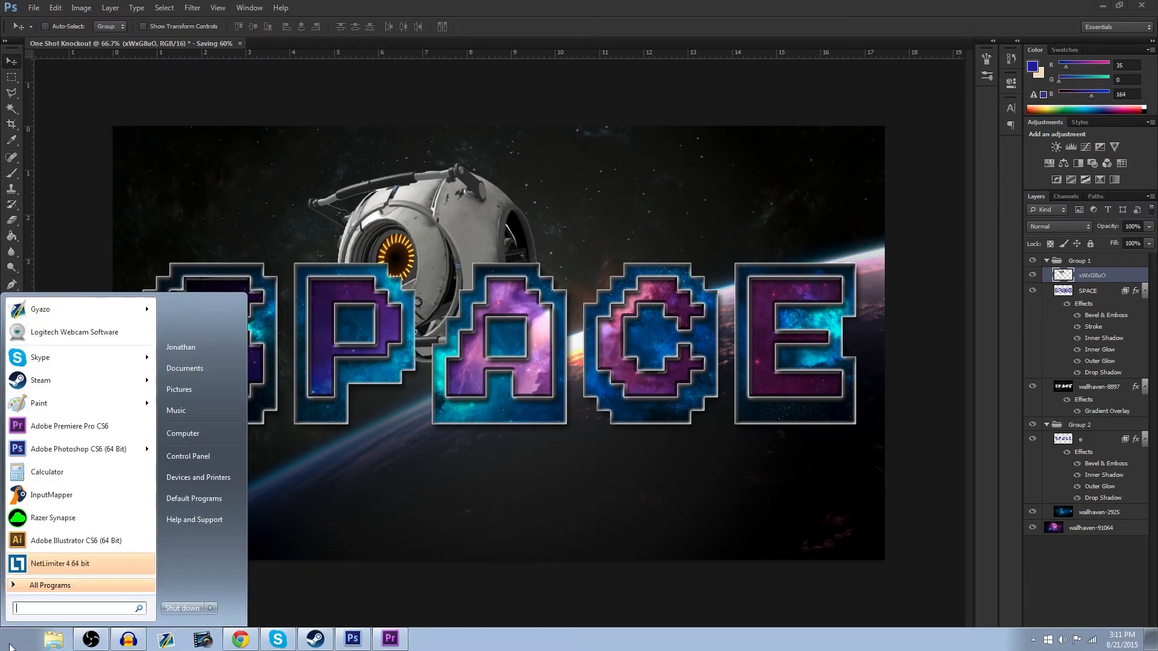
left_click(54, 404)
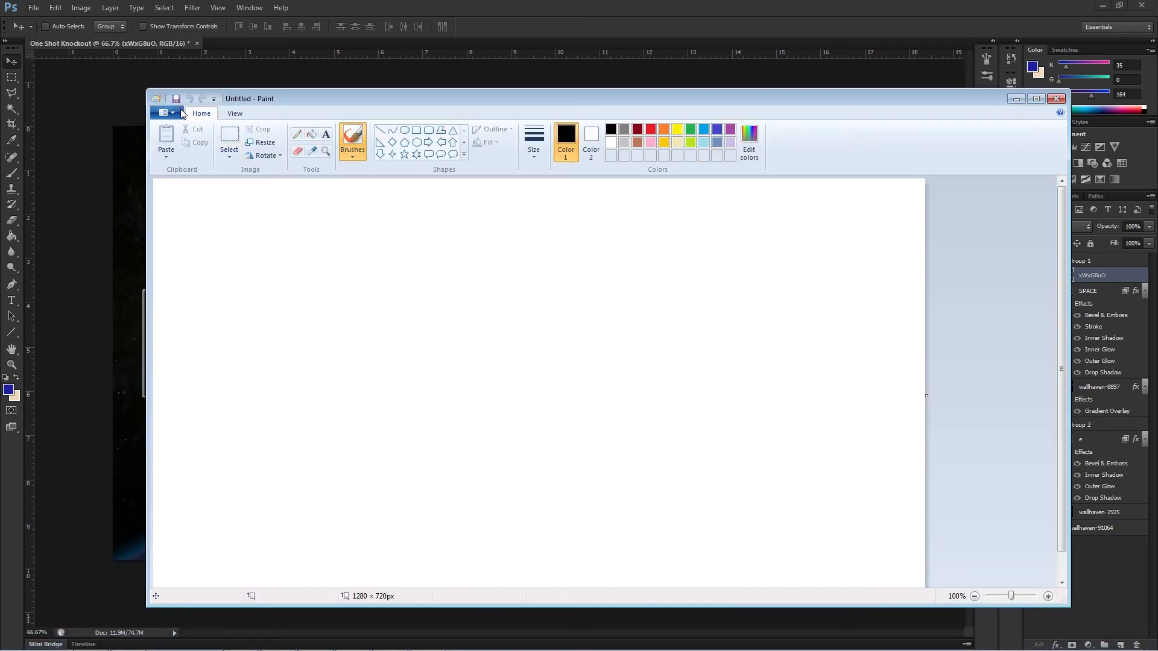
key("ctrl+o")
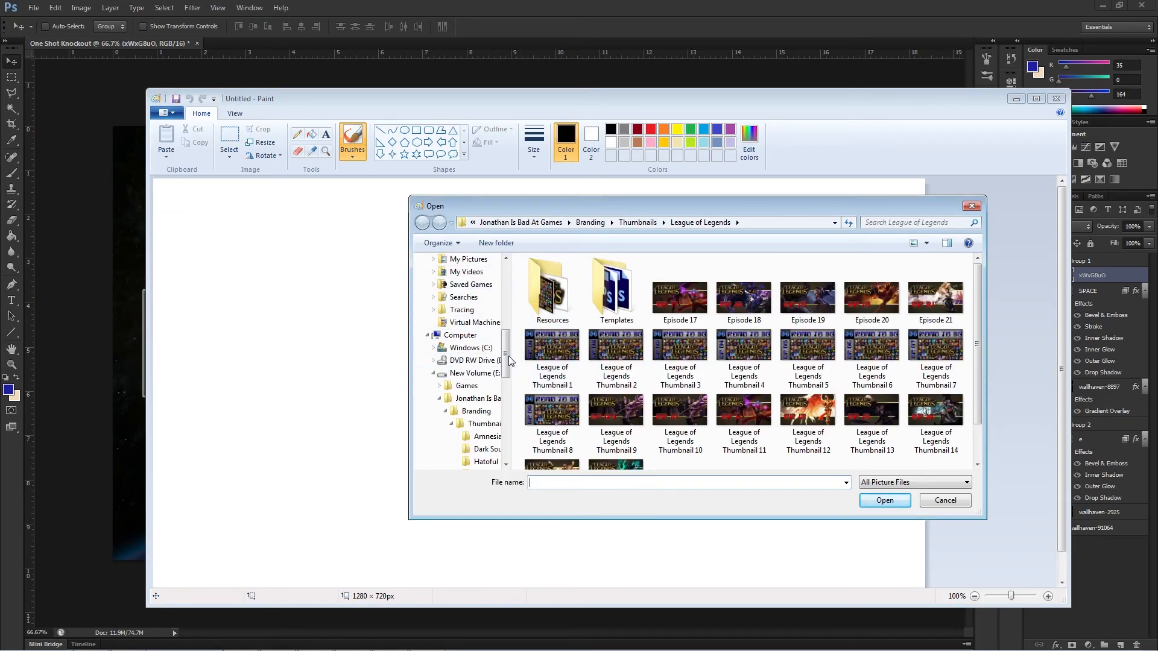
left_click_drag(507, 354, 509, 272)
left_click(480, 290)
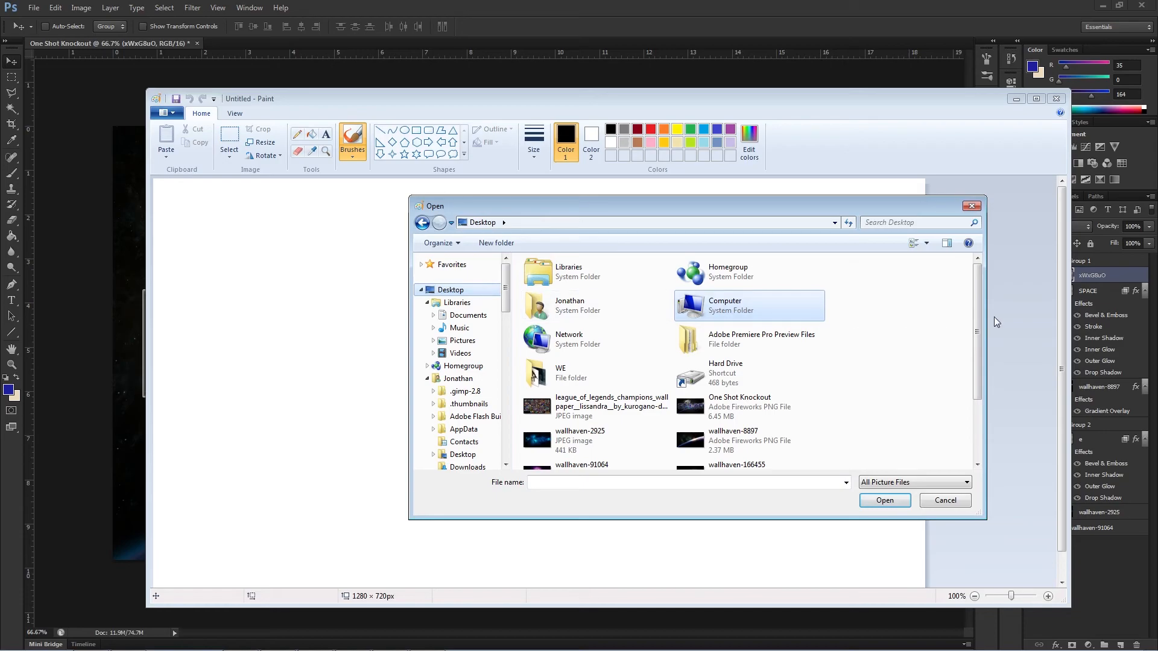
double_click(772, 404)
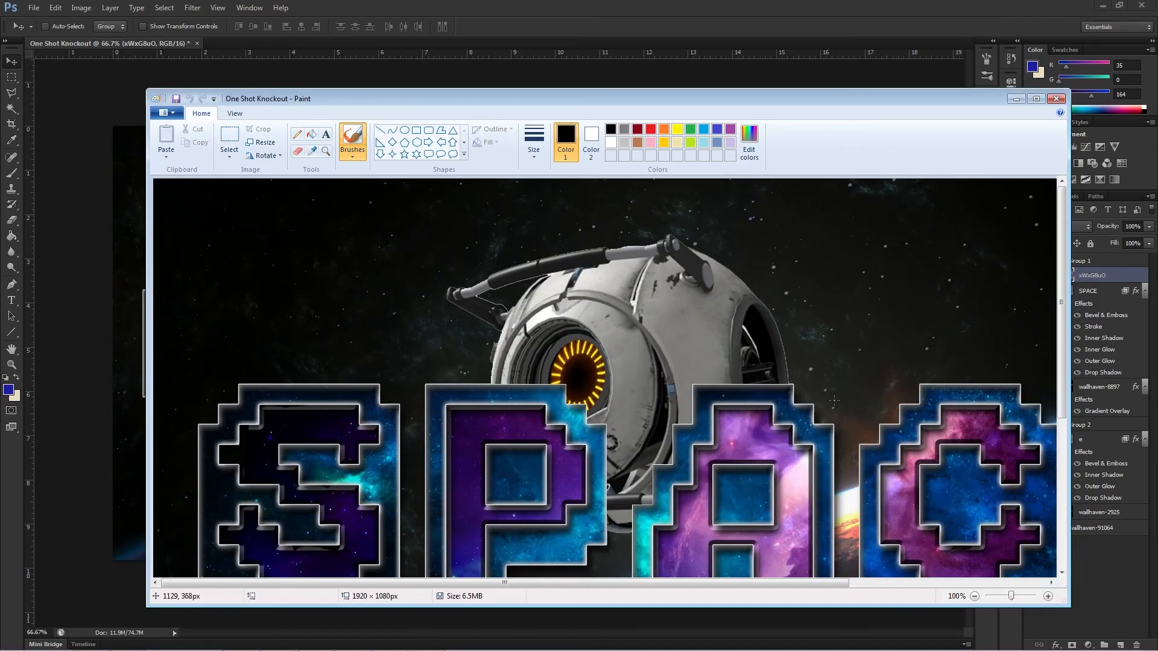
Resize the image by pixels to a width of 1280, maintaining the aspect ratio.
mouse_move(1063, 311)
left_mouse_down()
mouse_move(1062, 432)
mouse_move(1048, 295)
left_mouse_up()
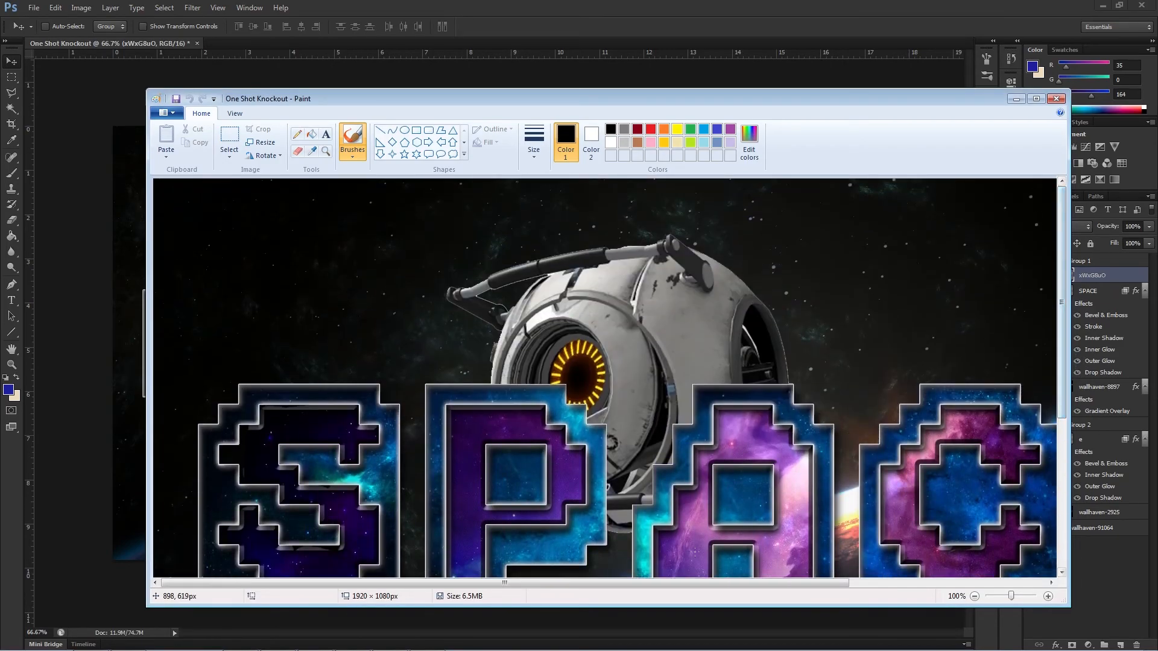
mouse_move(696, 590)
left_mouse_down()
mouse_move(899, 590)
mouse_move(688, 590)
left_mouse_up()
mouse_move(1062, 320)
left_mouse_down()
mouse_move(1070, 454)
mouse_move(1066, 312)
left_mouse_up()
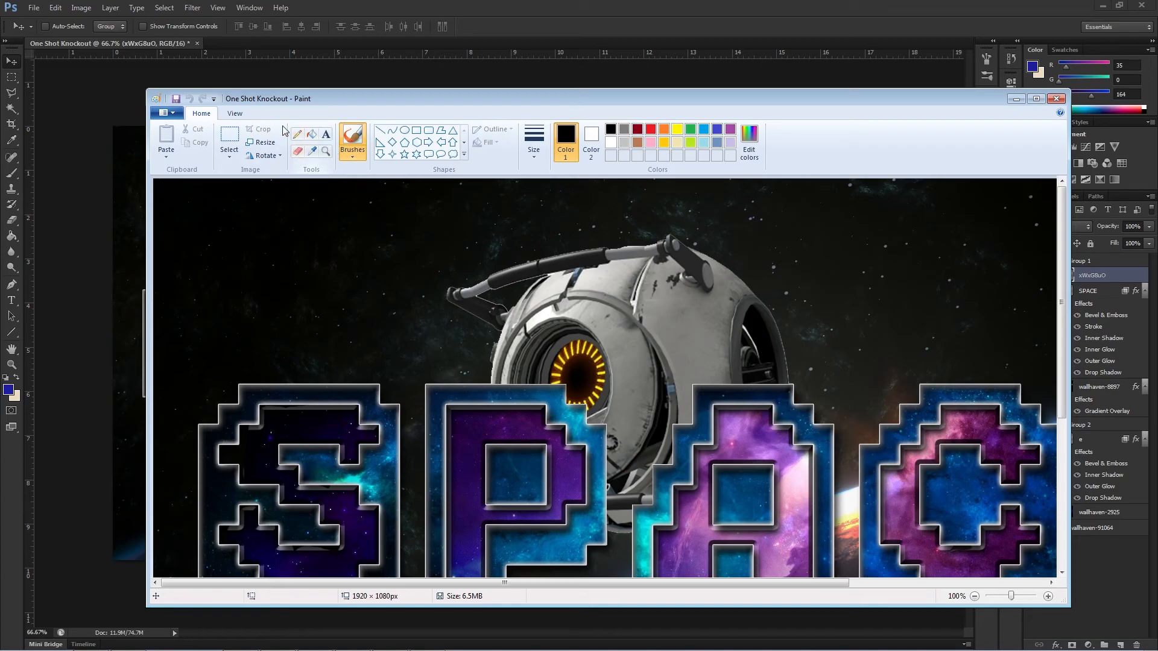
left_click(260, 142)
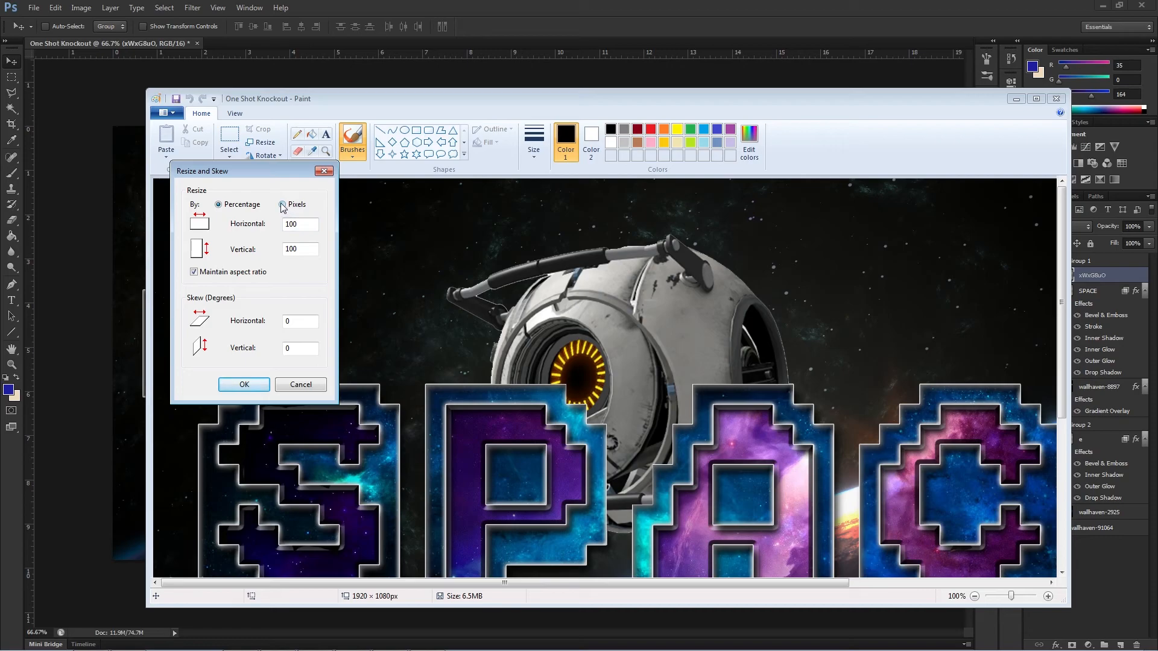
left_click(281, 205)
double_click(311, 227)
type("1280")
left_click(237, 389)
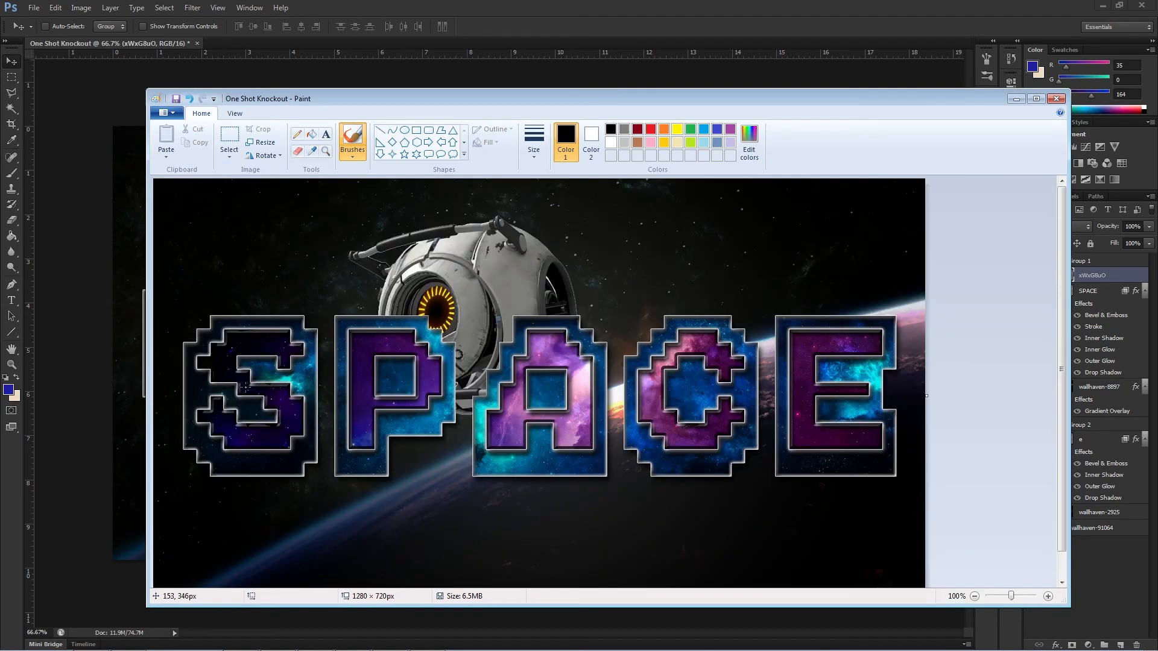